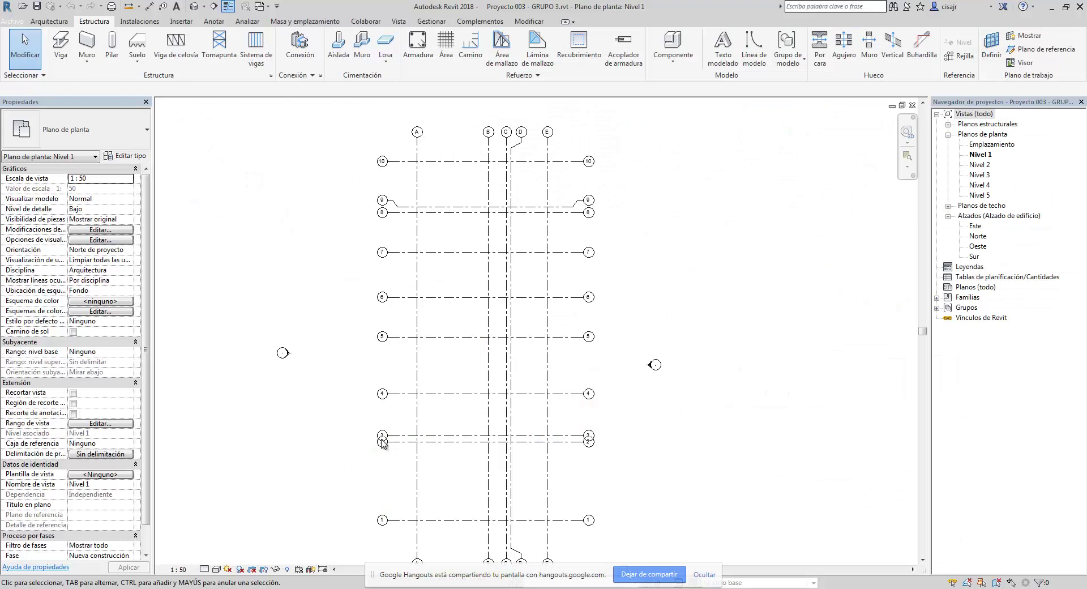
Step: Switch to the AutoCAD drawing ESTRUCTURAS E-01 and examine the CUADRO DE COLUMNAS for the sections of column types C-1 to C-5
middle_drag(553, 324, 587, 311)
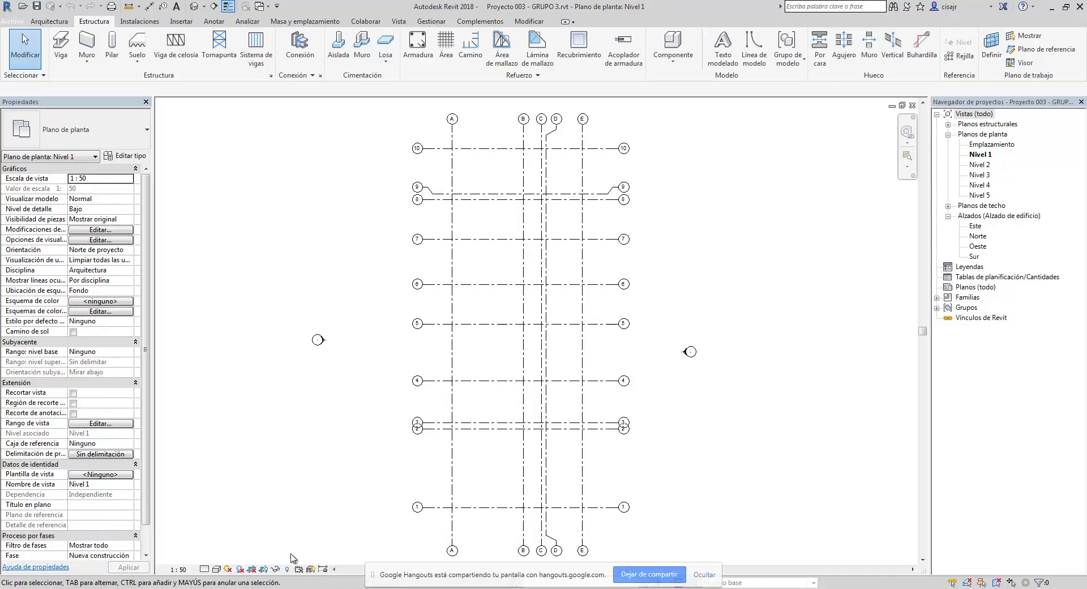
key(alt+Tab)
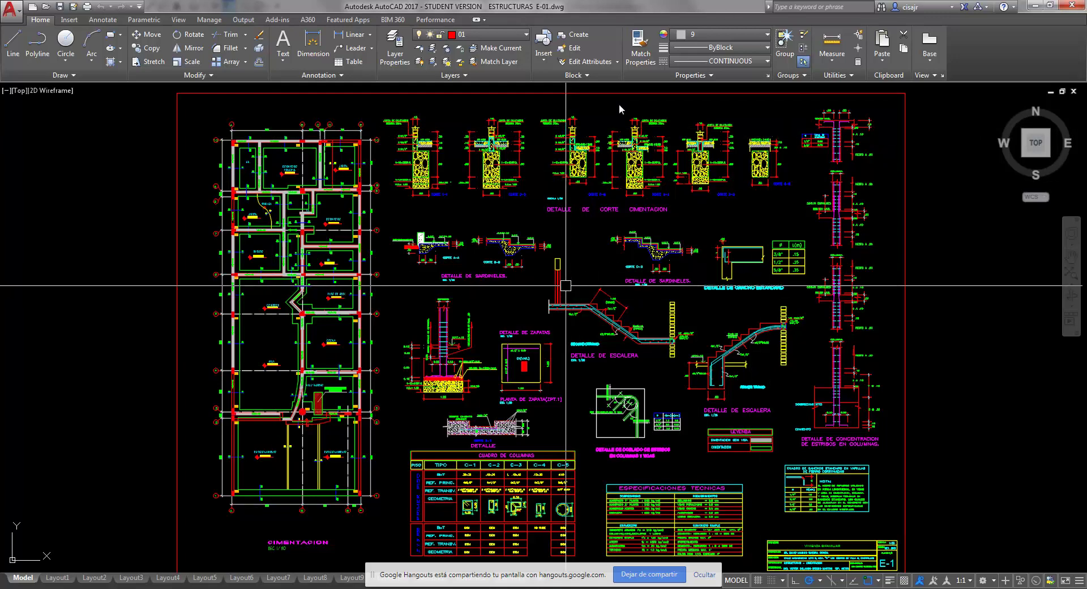
middle_drag(818, 266, 867, 87)
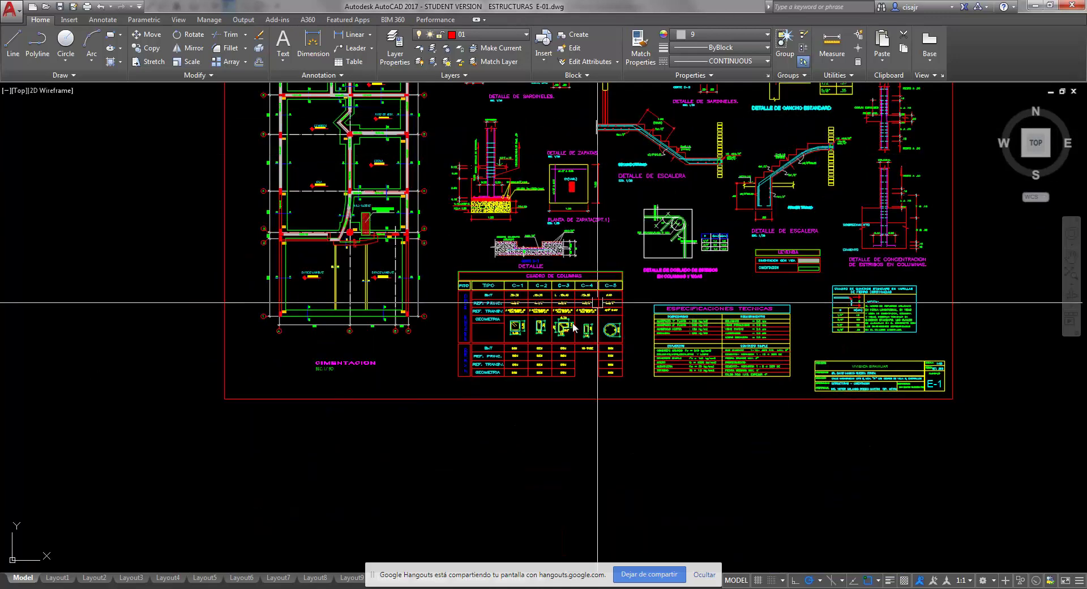
scroll(555, 322, up, 6)
mouse_move(295, 274)
middle_down()
mouse_move(363, 229)
mouse_move(363, 258)
middle_up()
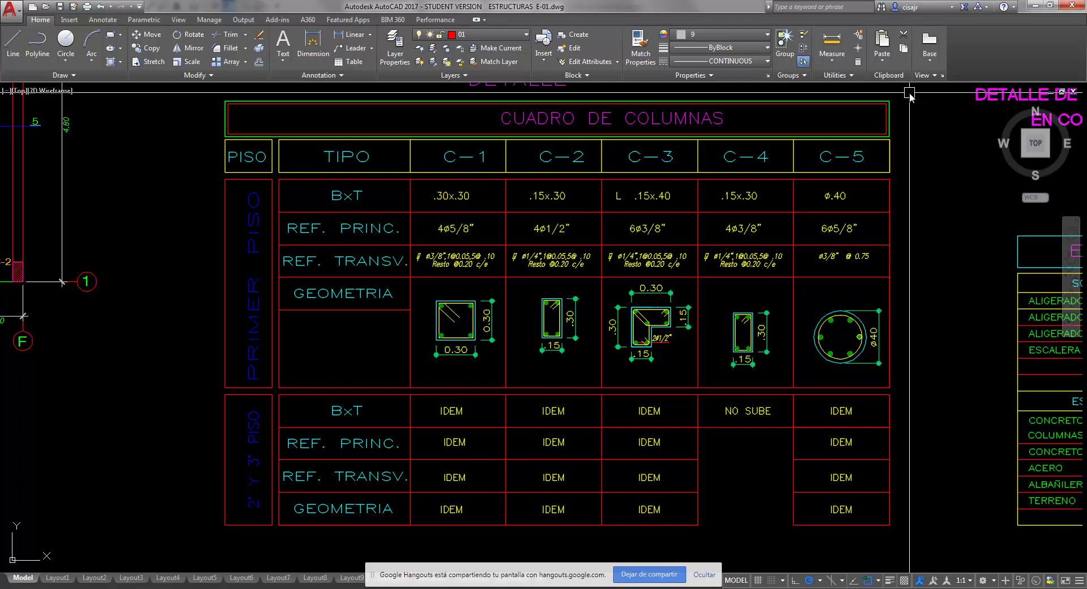
middle_drag(495, 263, 790, 292)
scroll(790, 292, down, 5)
scroll(498, 295, up, 3)
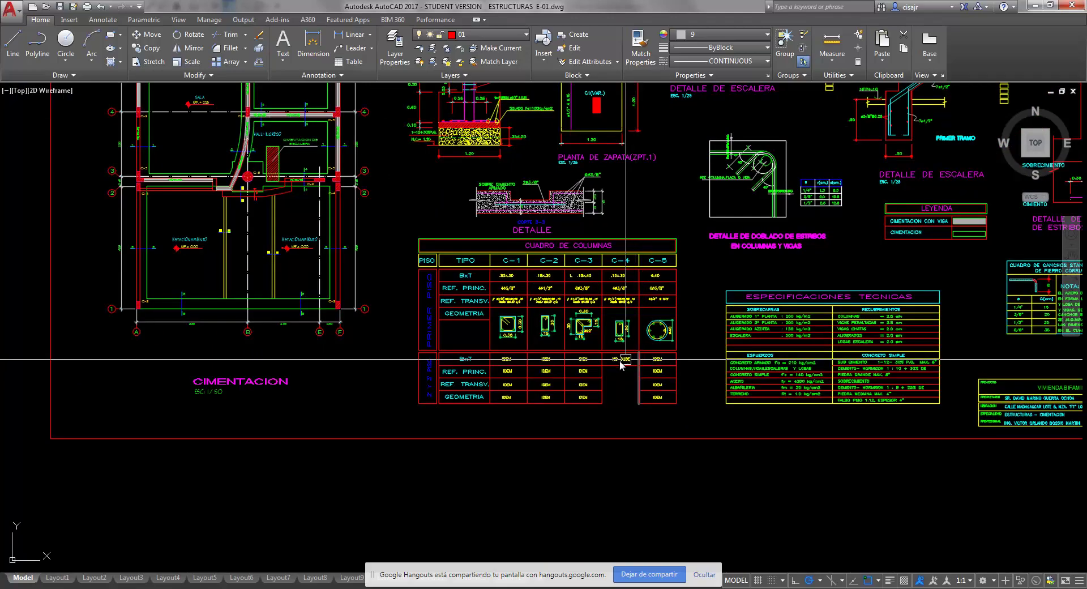
scroll(548, 354, up, 4)
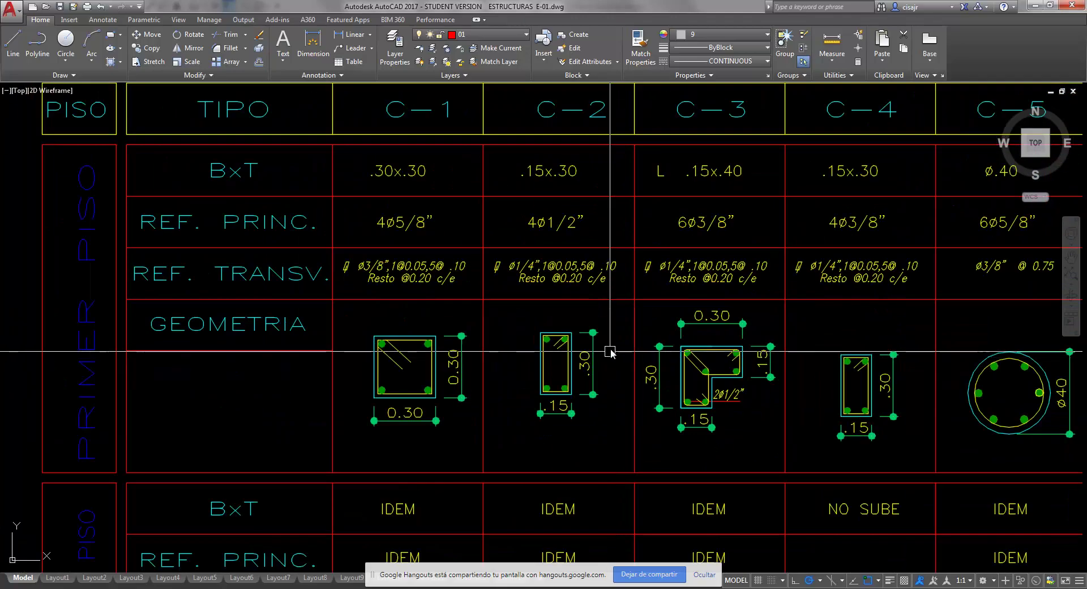
middle_drag(559, 354, 515, 351)
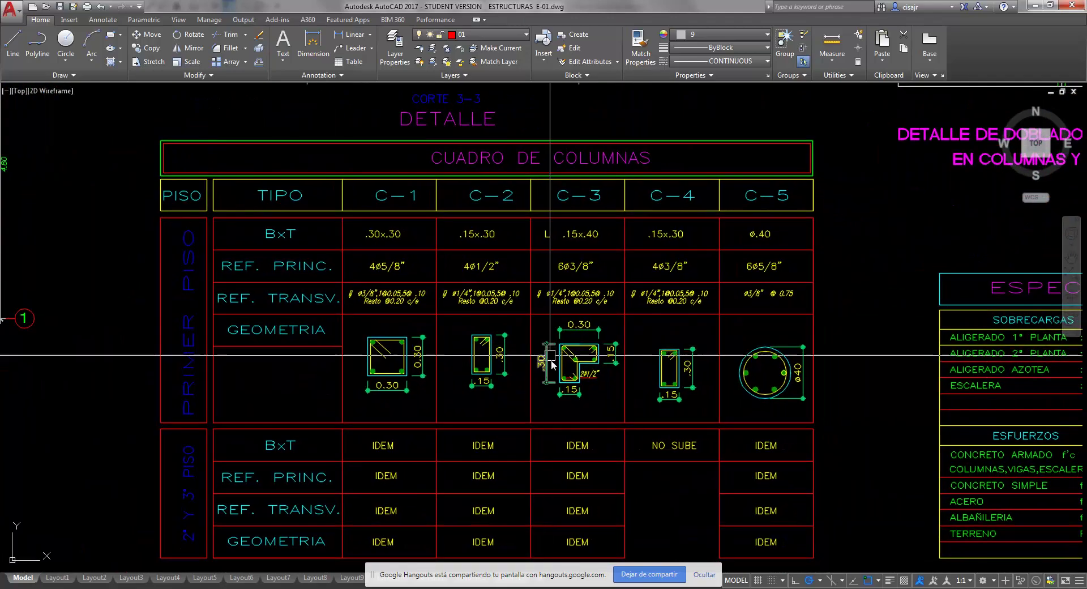
middle_drag(525, 398, 518, 393)
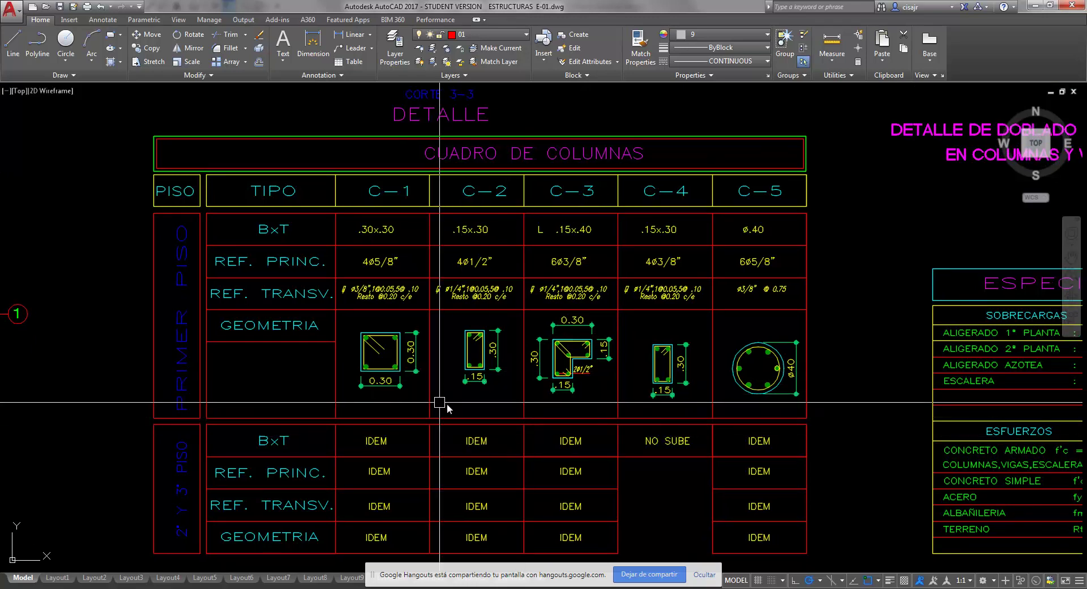
middle_drag(495, 407, 482, 404)
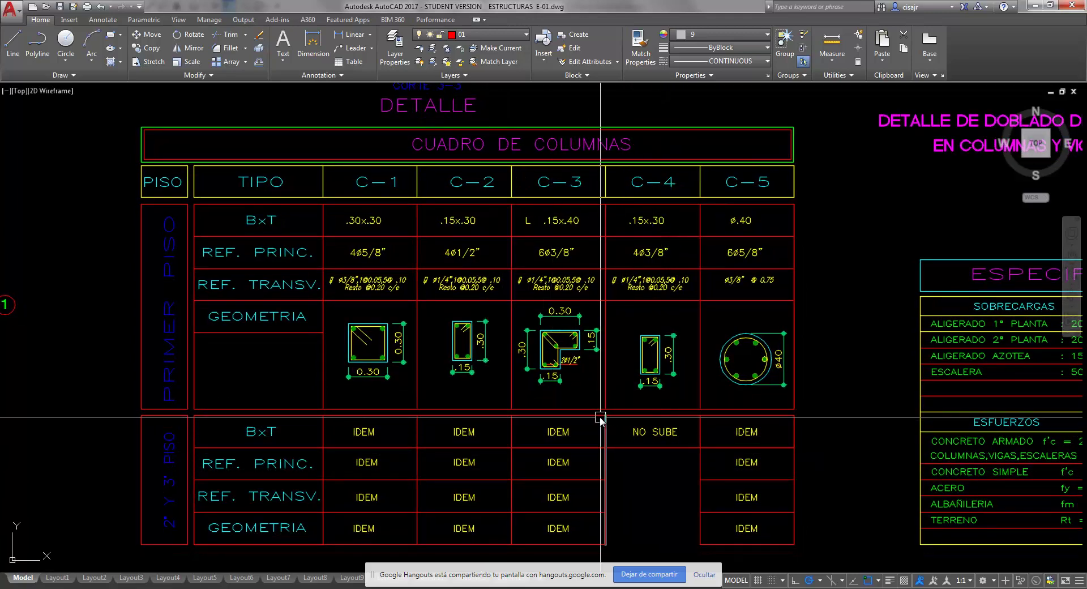
Step: Switch back to the Revit Nivel 1 plan, start the Structural Column tool and check which column types are available
key(alt+Tab)
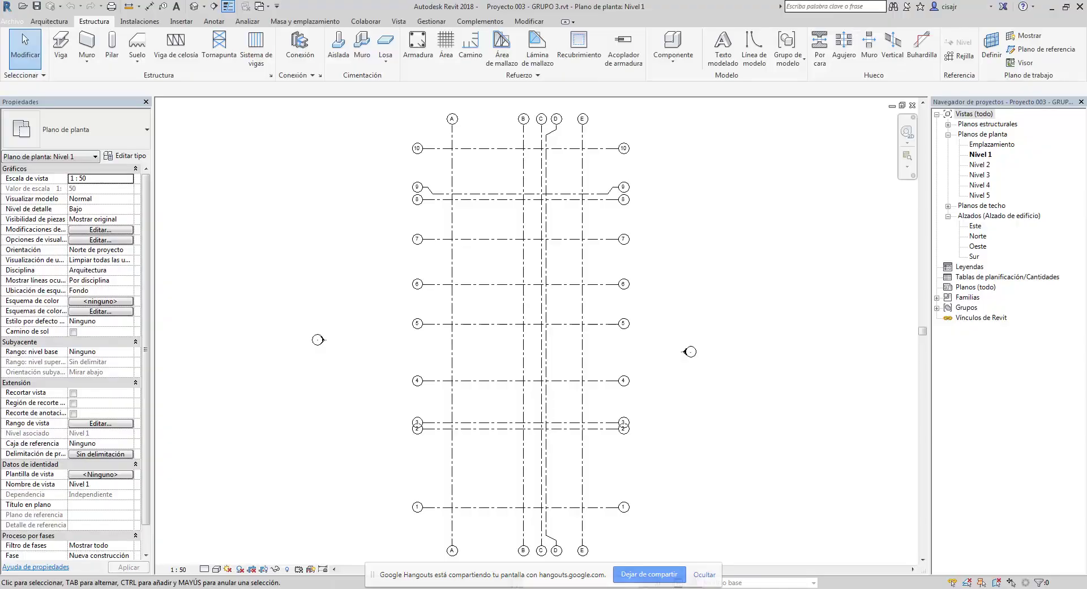
middle_drag(572, 300, 549, 308)
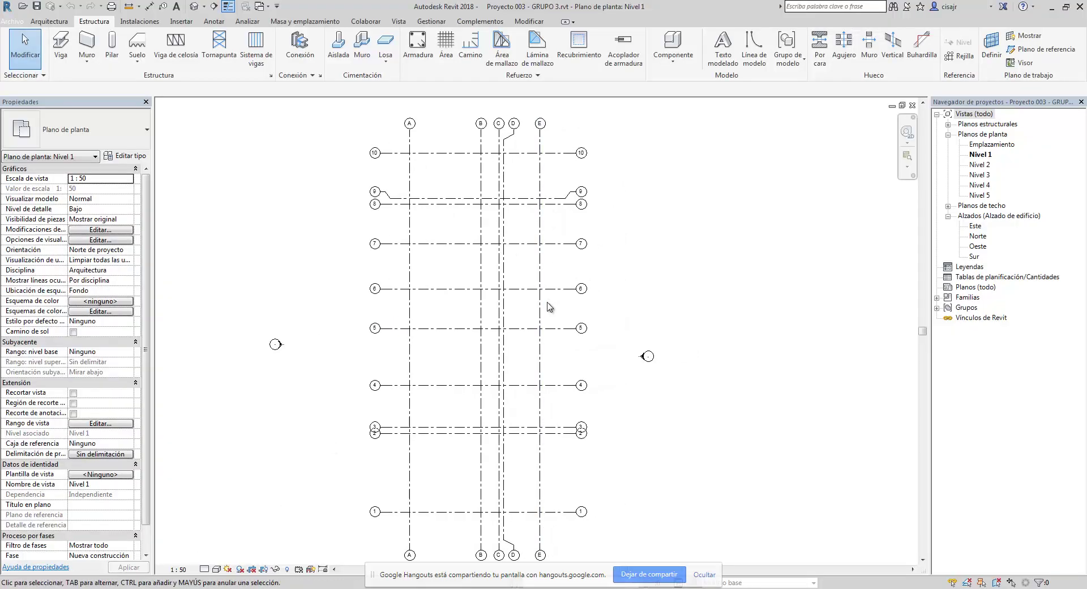
middle_drag(573, 274, 584, 277)
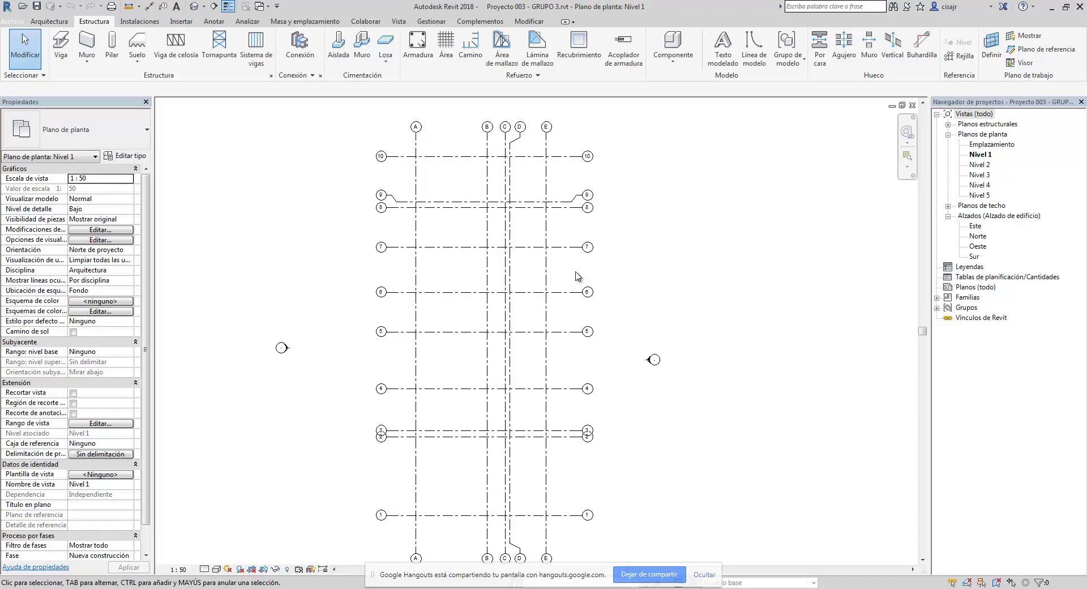
middle_drag(576, 272, 633, 264)
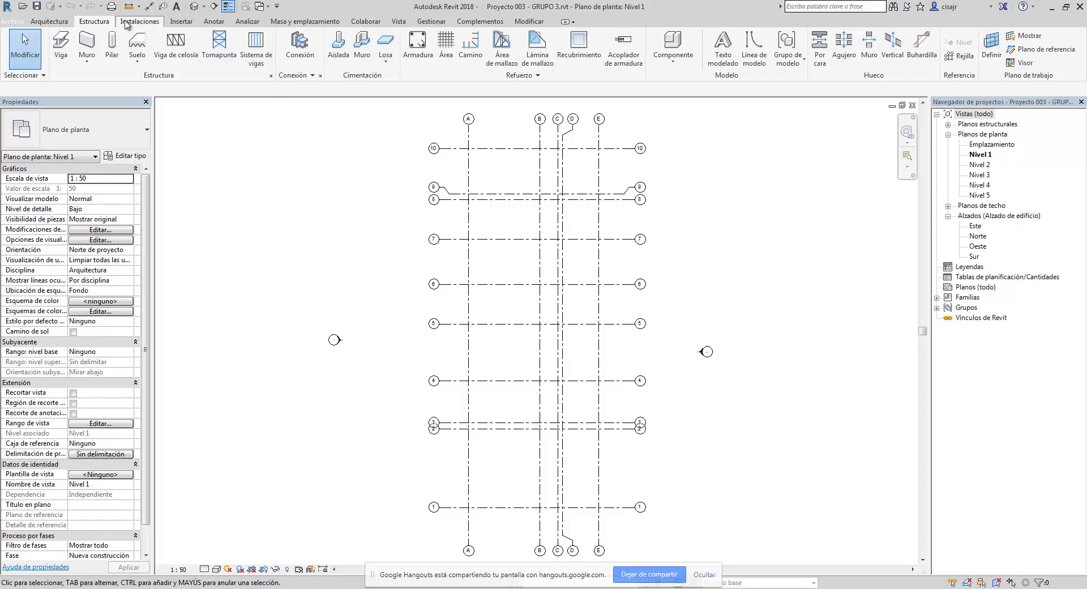
click(62, 21)
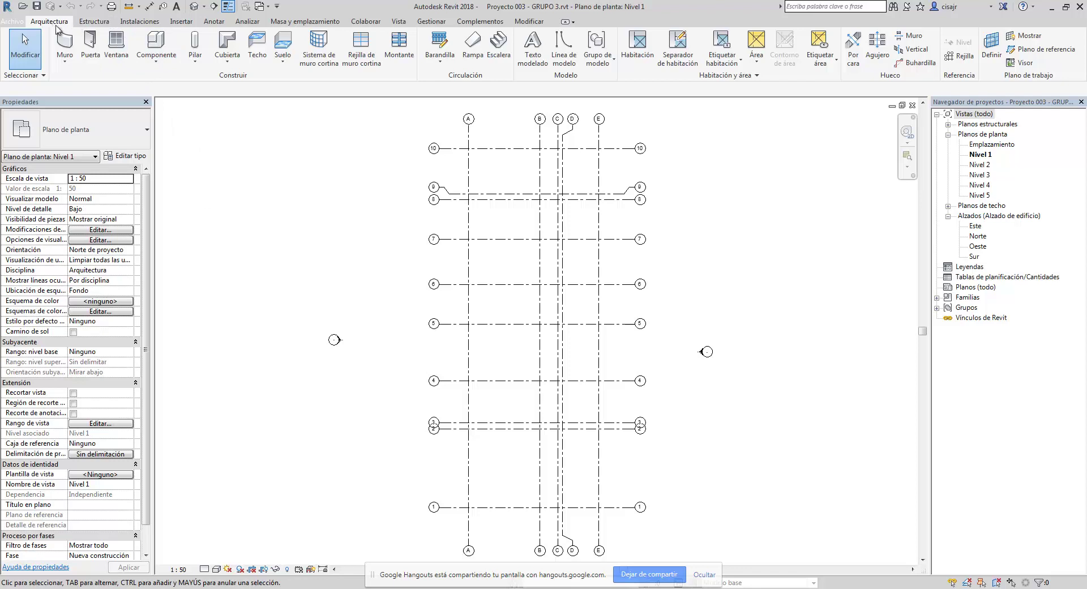
click(196, 67)
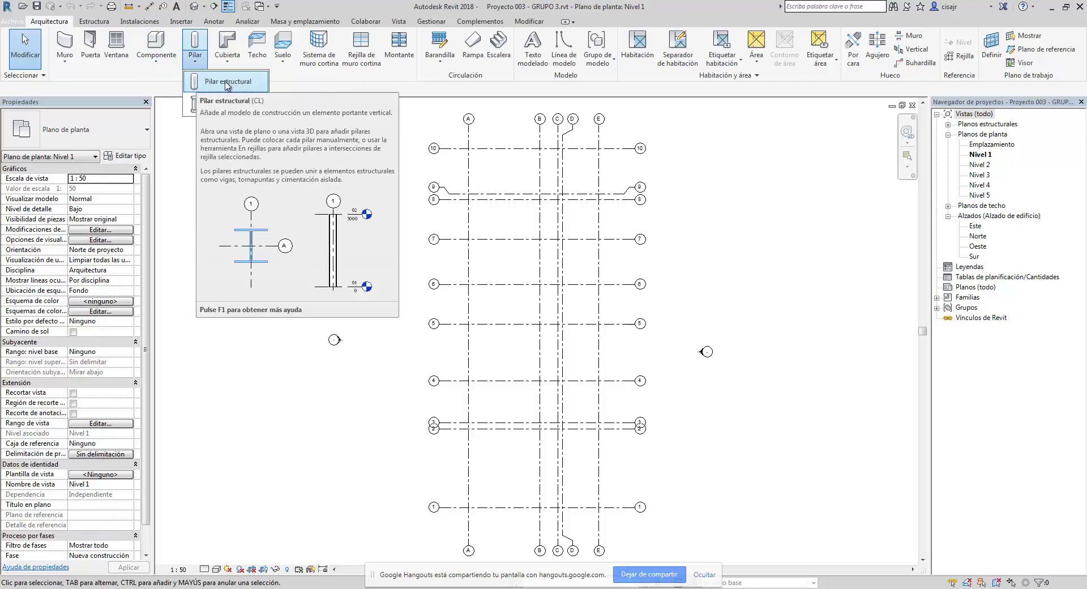
click(94, 23)
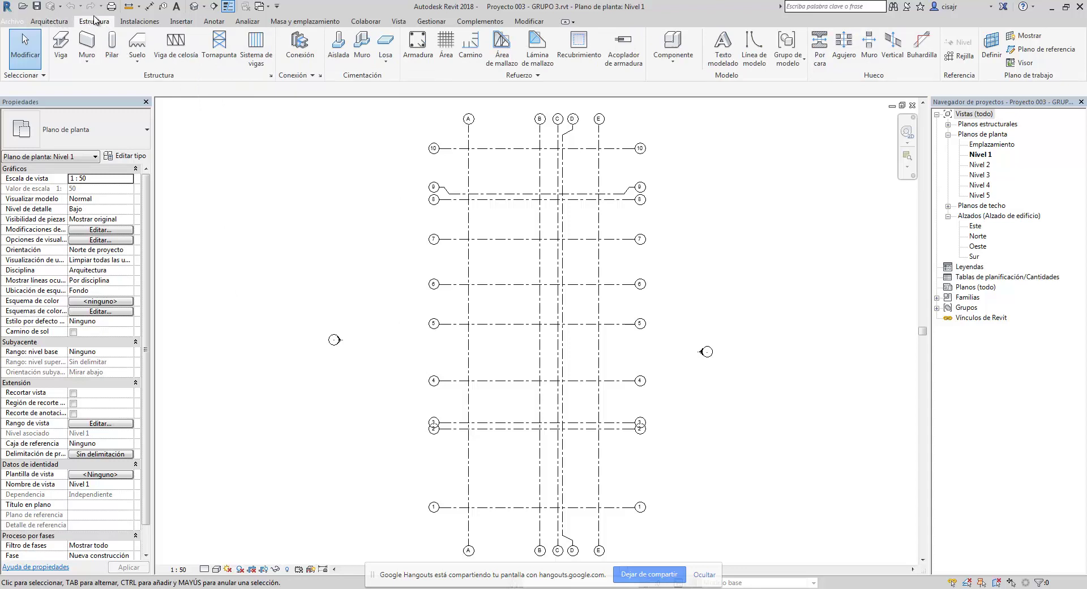
click(112, 50)
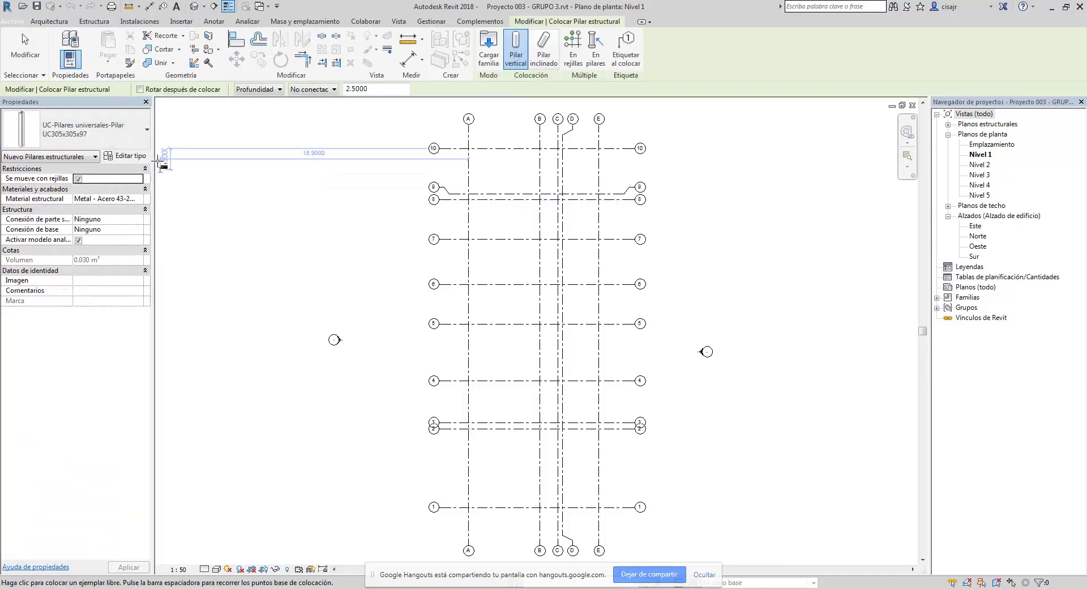
click(139, 133)
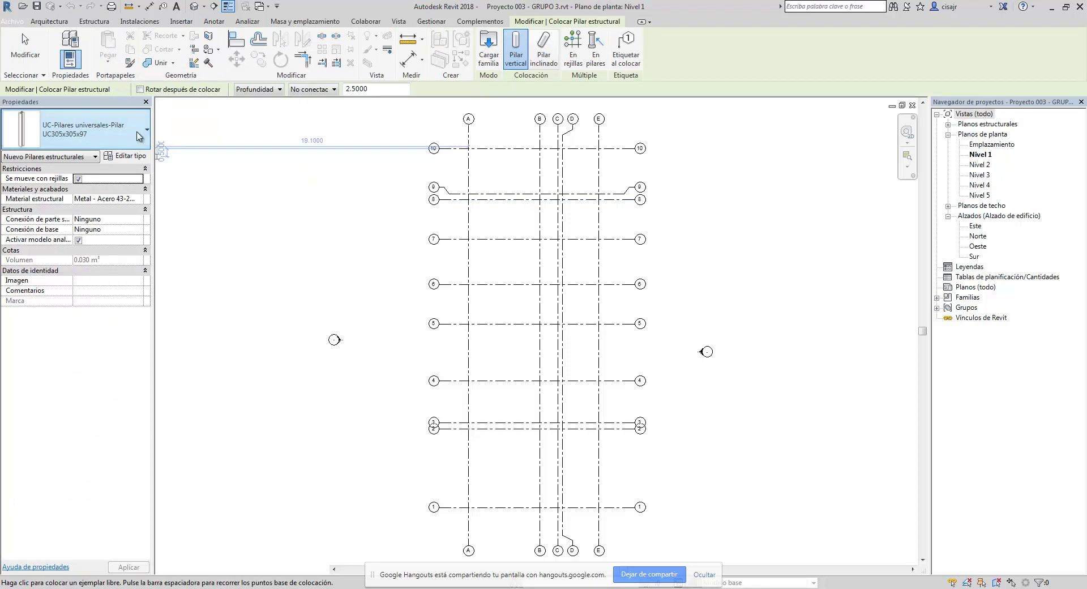
click(139, 135)
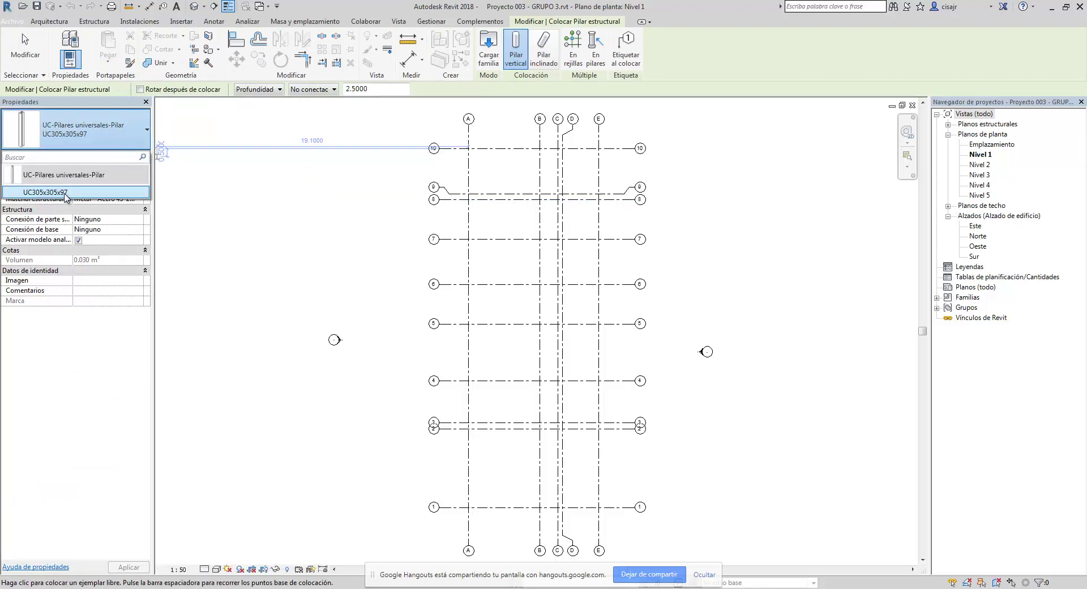
mouse_move(67, 197)
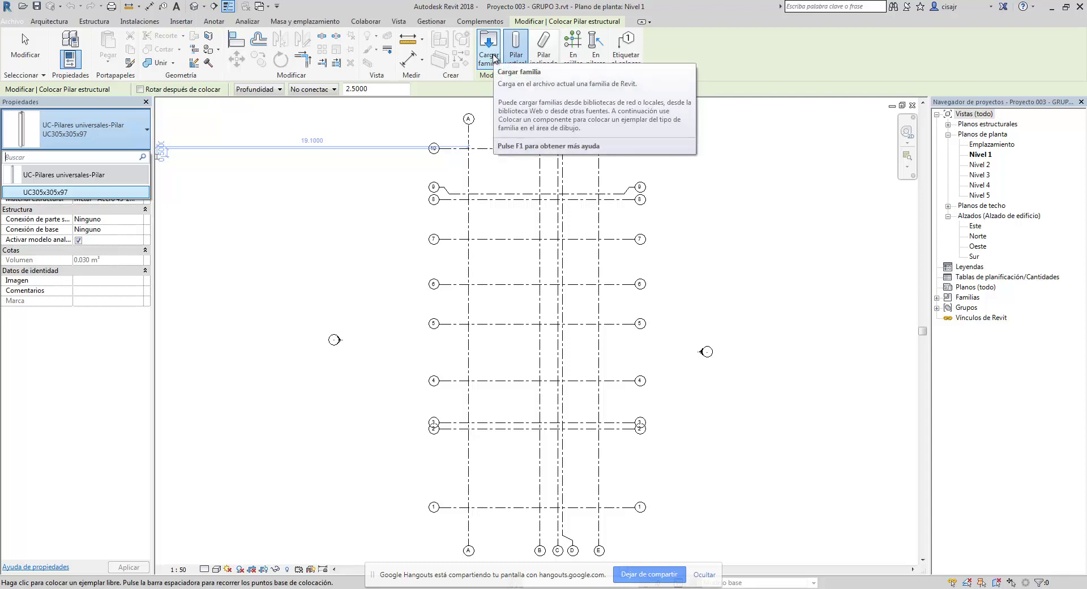
Step: Start loading a family and open the Hormigón folder under Pilares estructurales in the Spanish_INTL library
click(494, 59)
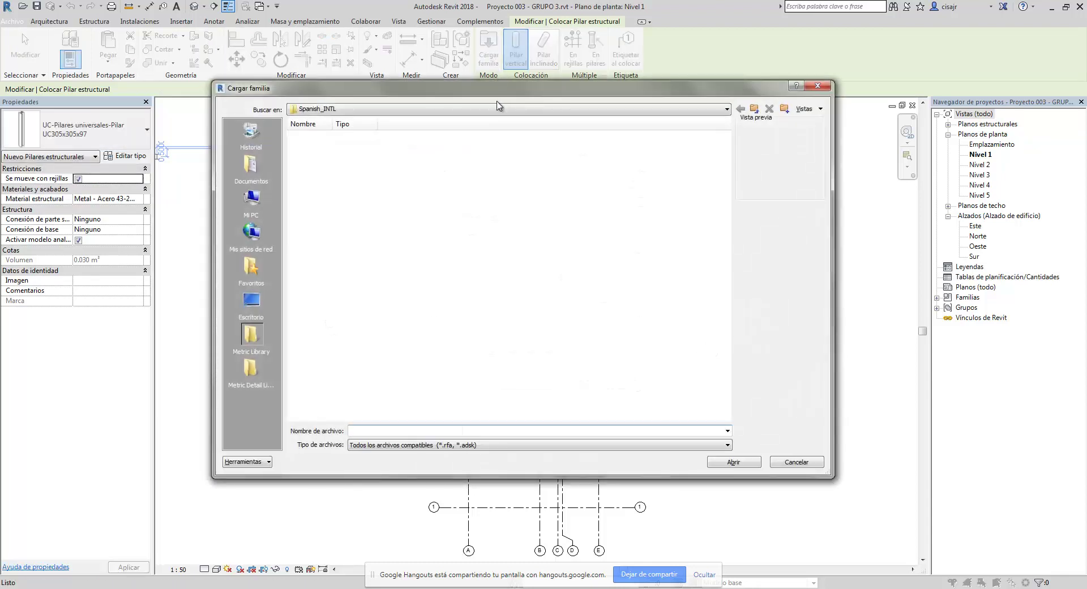
drag(486, 91, 445, 43)
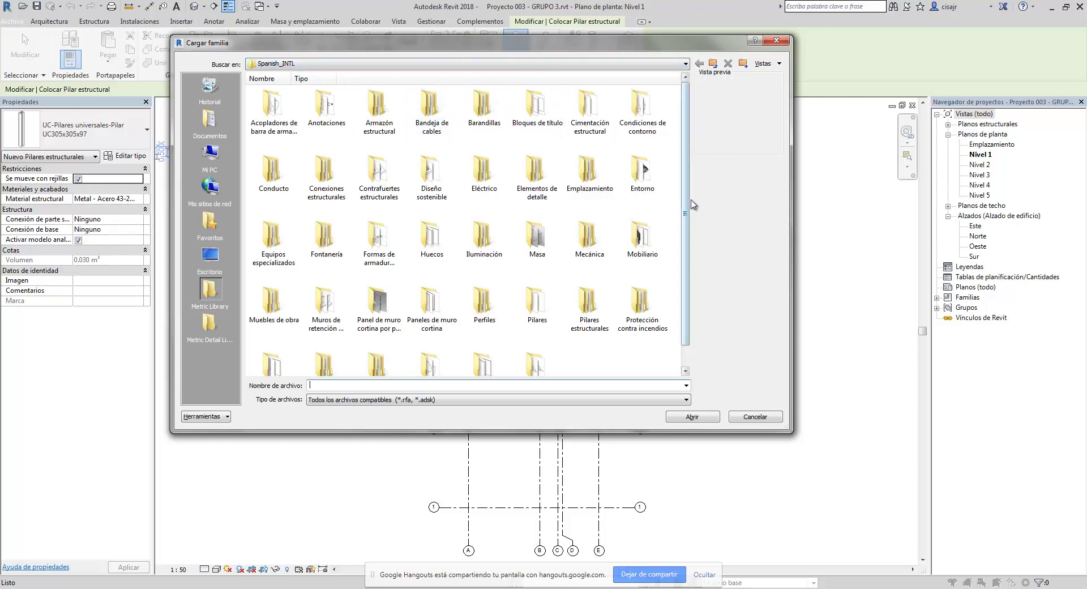
drag(688, 120, 688, 199)
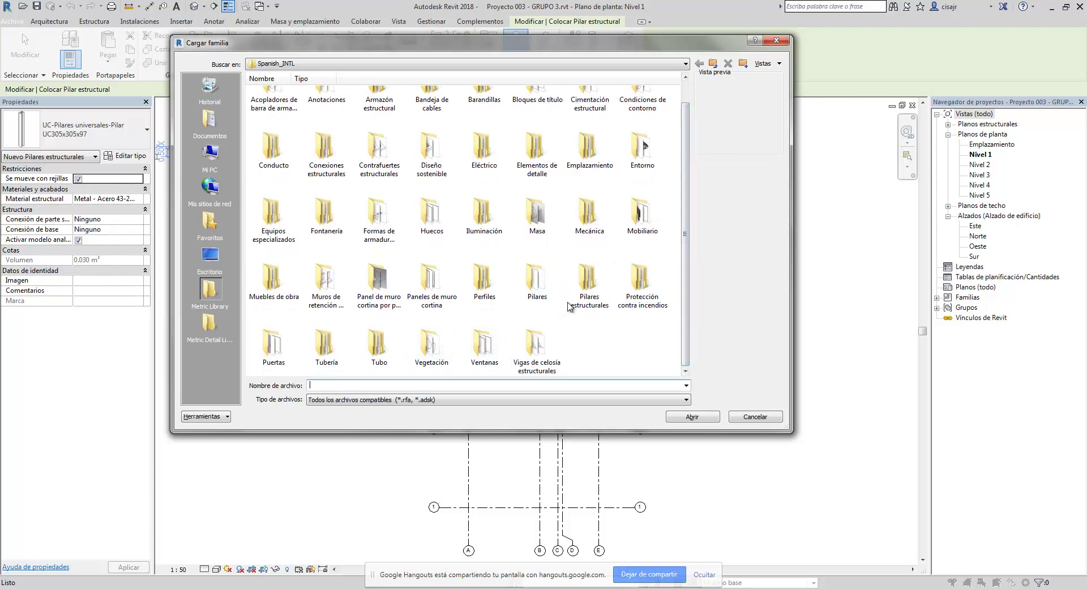
click(594, 295)
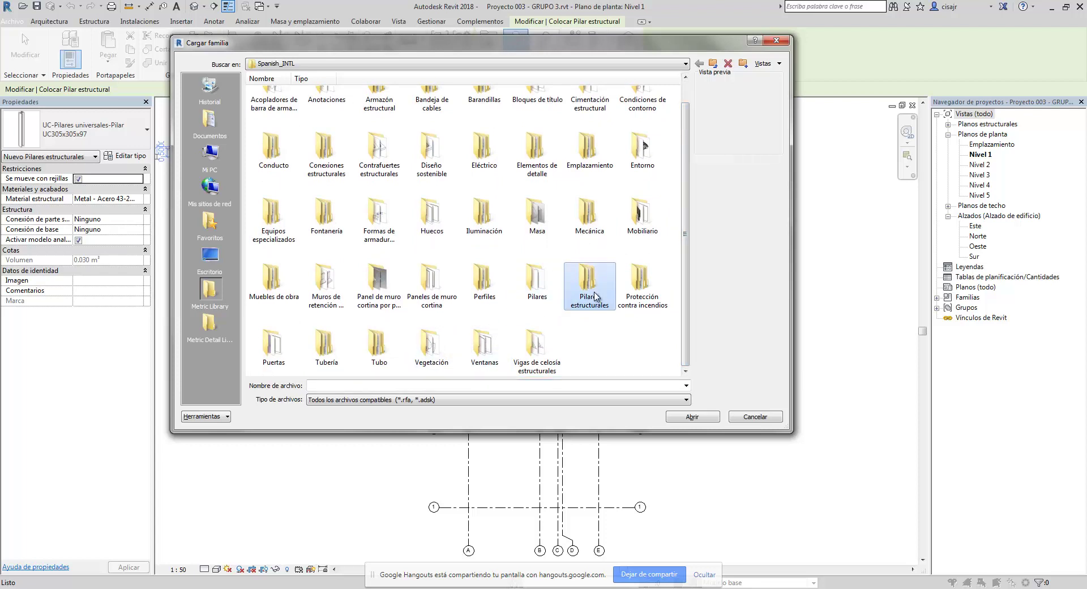
double_click(596, 295)
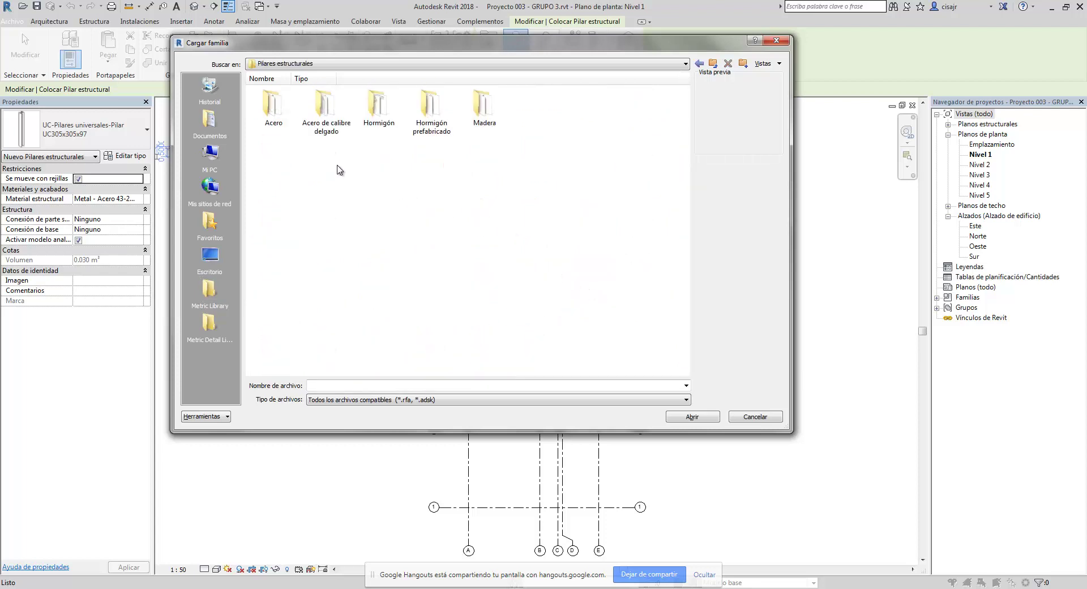
click(379, 113)
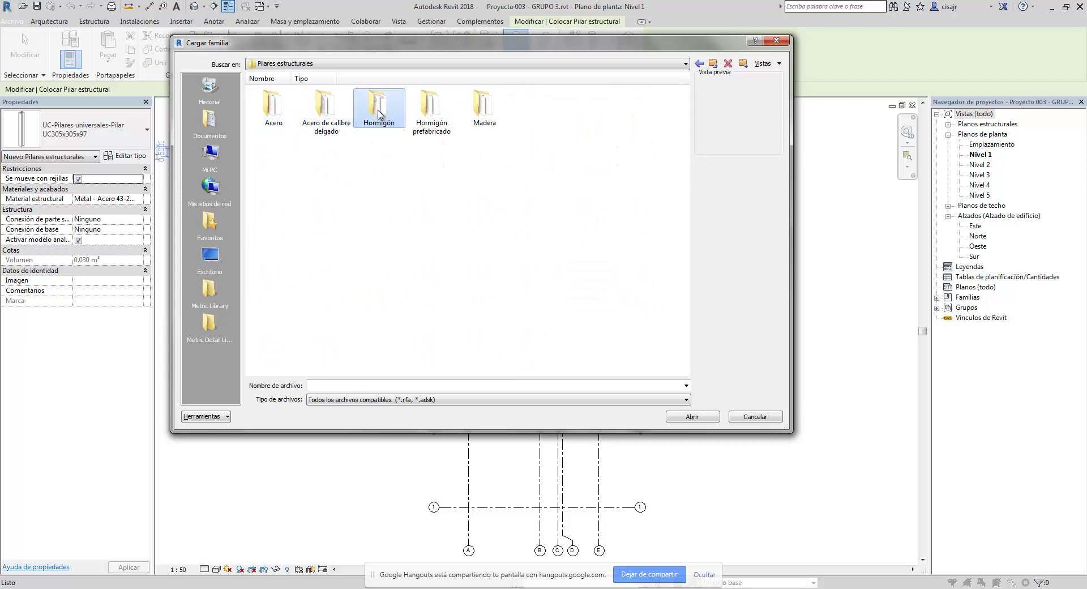
double_click(383, 120)
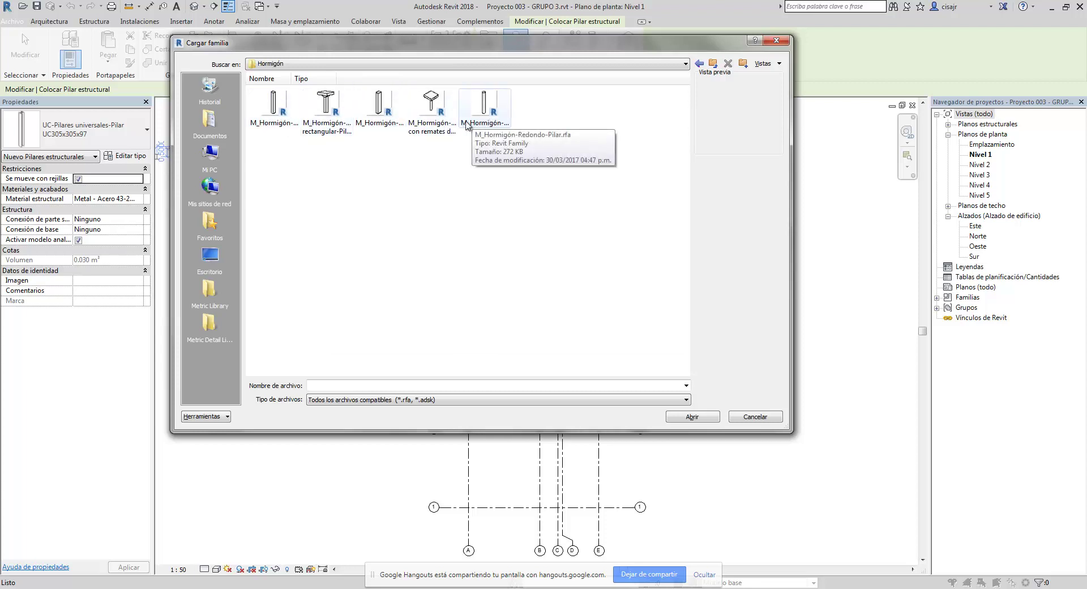
Step: Preview and load the concrete column families M_Hormigón-Cuadrado-Pilar, M_Hormigón-Rectangular-Pilar and M_Hormigón-Redondo-Pilar together
click(274, 110)
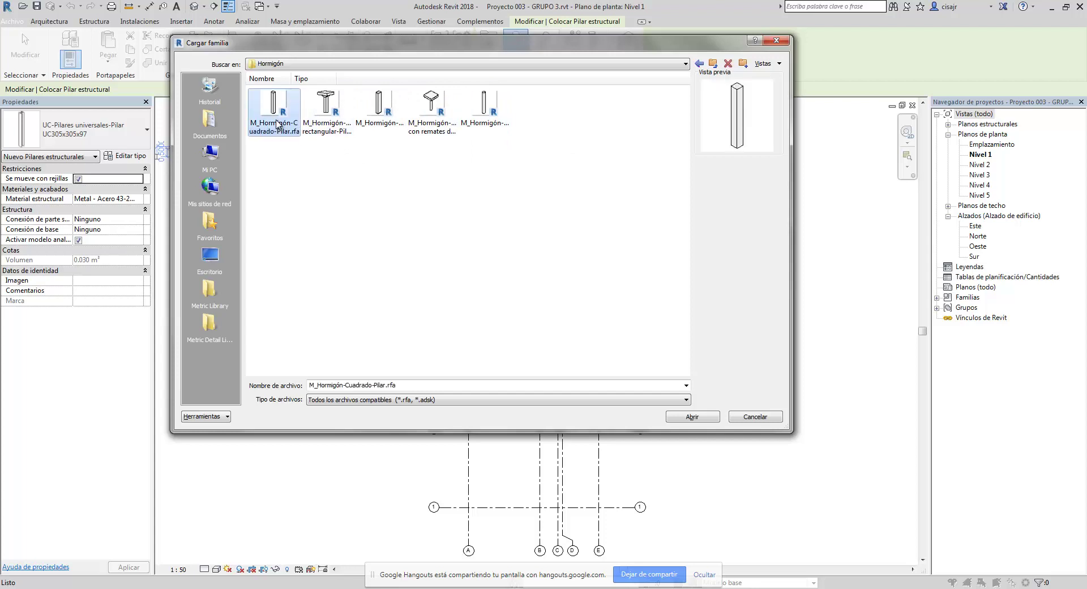
click(389, 119)
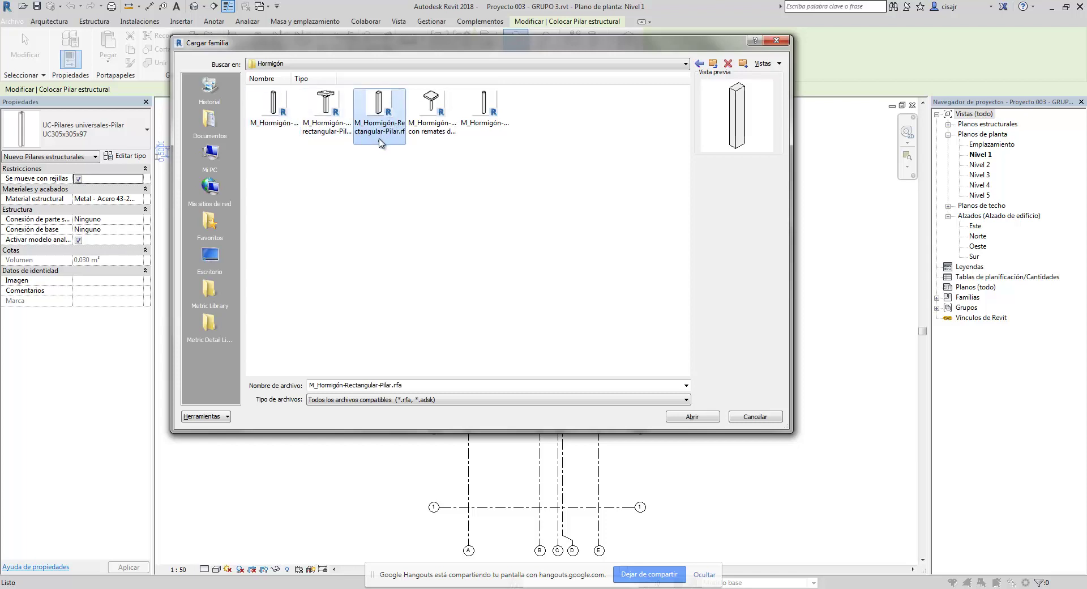
click(479, 121)
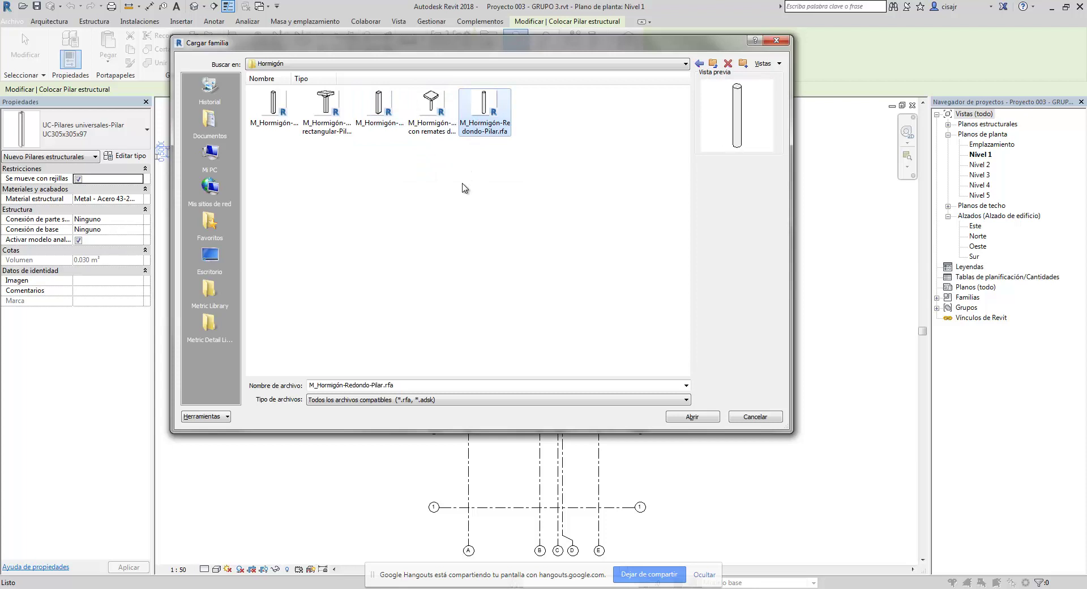
click(280, 130)
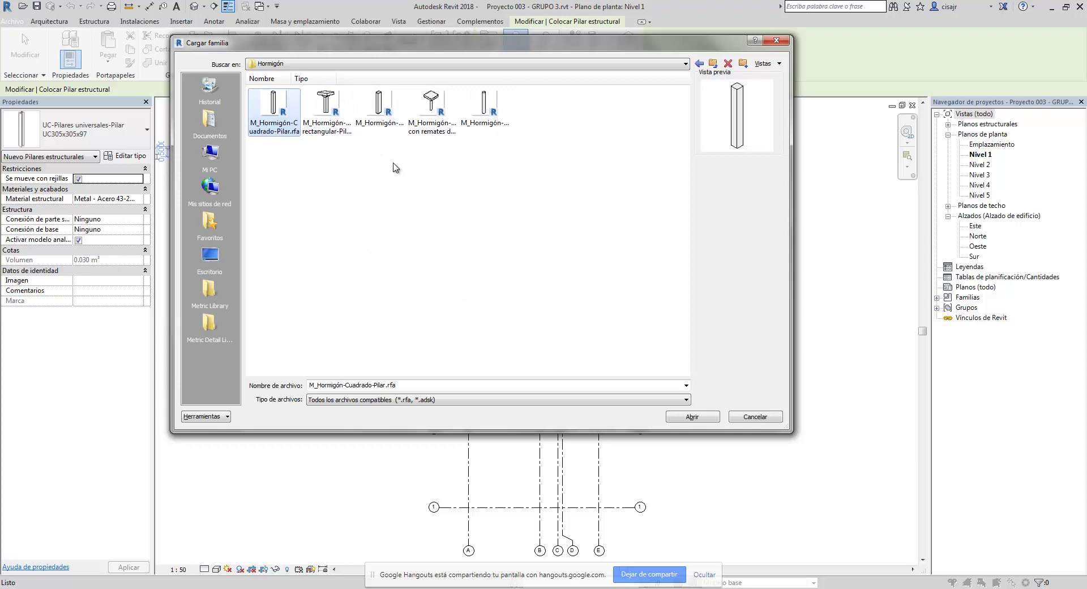
click(379, 119)
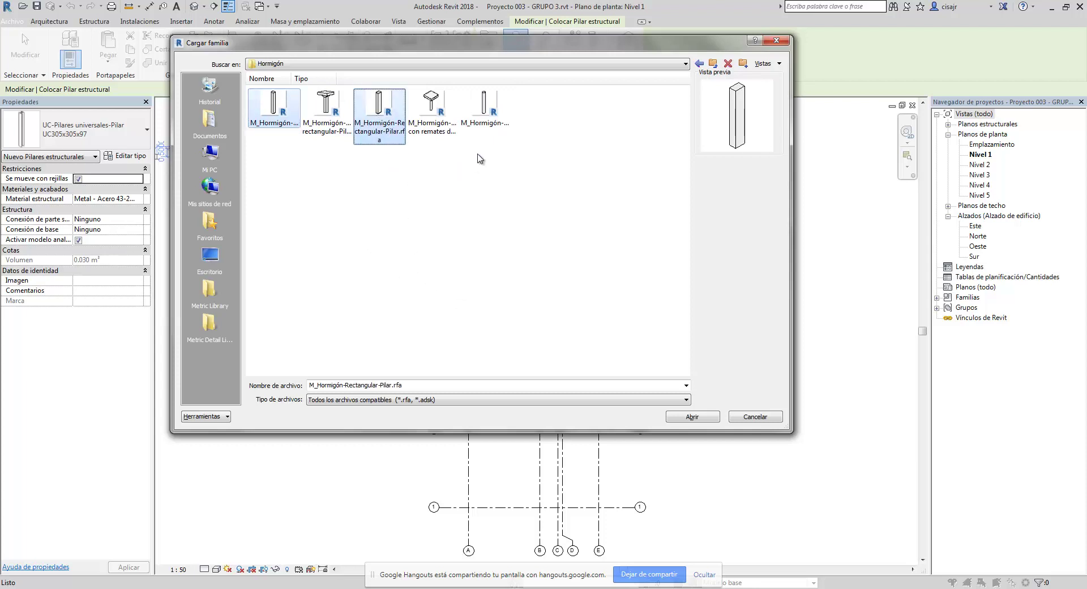
click(494, 125)
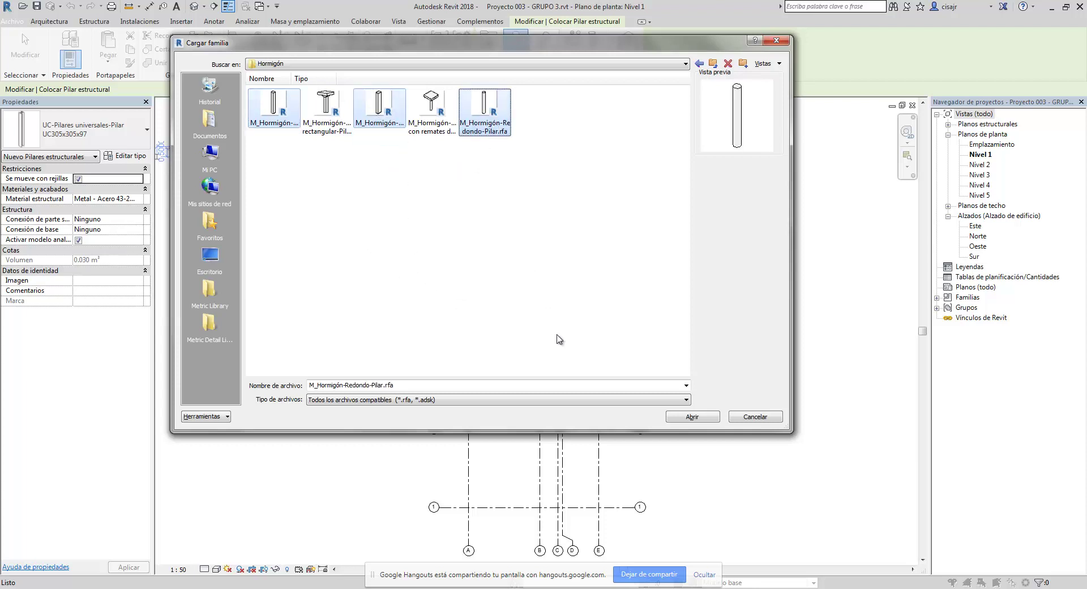
click(686, 419)
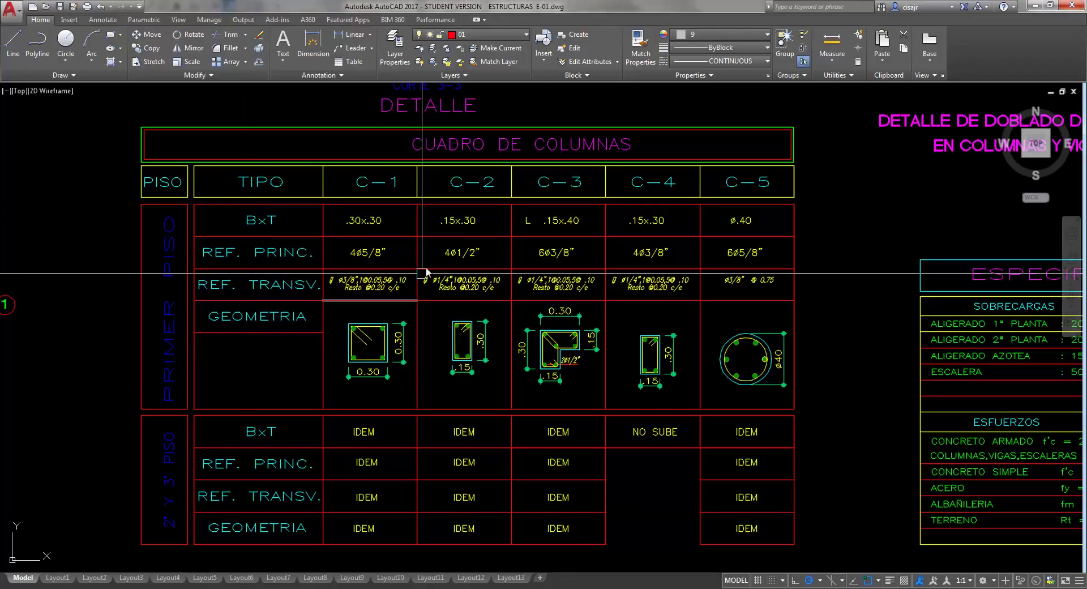
Step: Examine the CIMENTACION plan along axis 10 for the positions and orientation of the C-2, C-3 and C-4 columns
scroll(340, 281, down, 6)
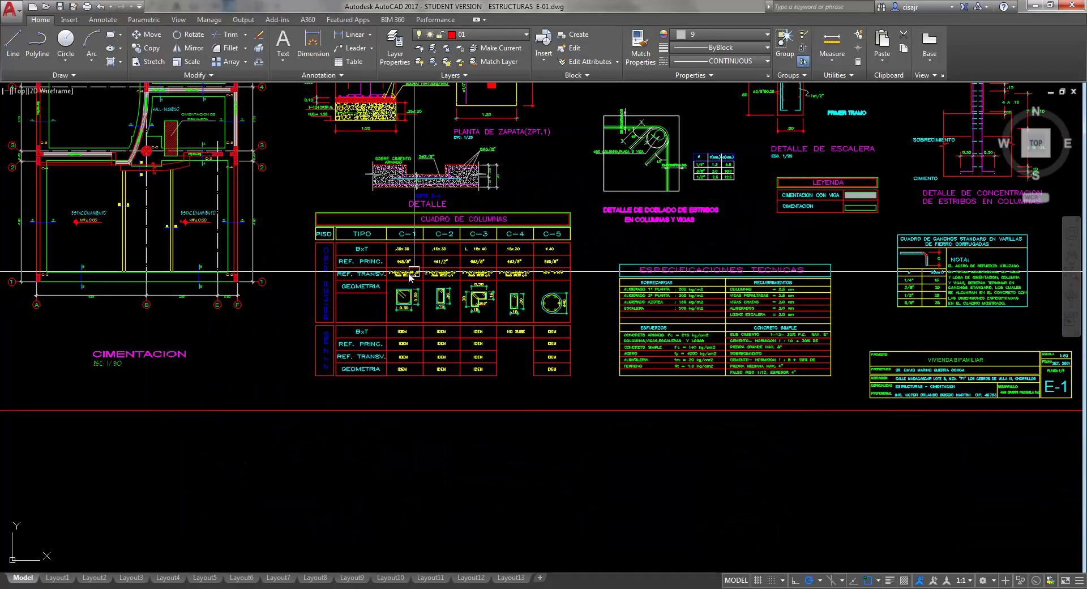
scroll(340, 280, up, 5)
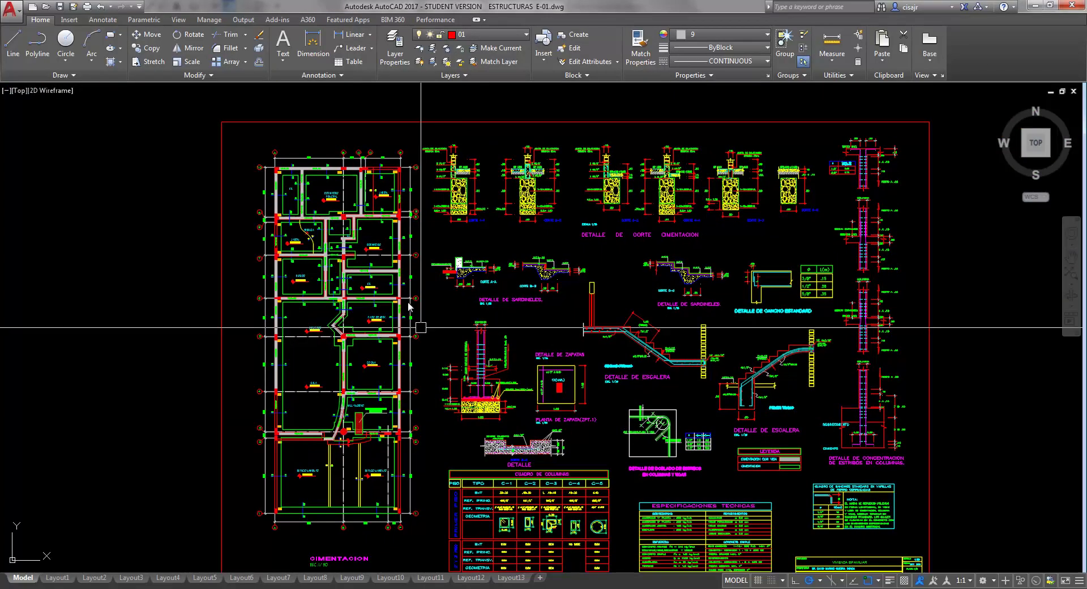
scroll(315, 164, up, 8)
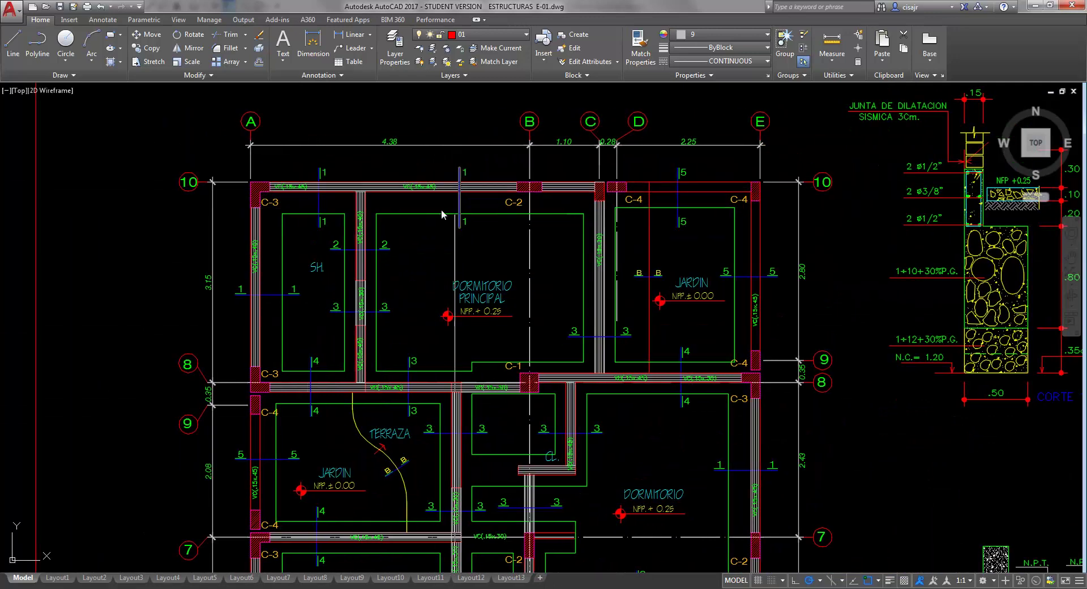
scroll(497, 188, down, 5)
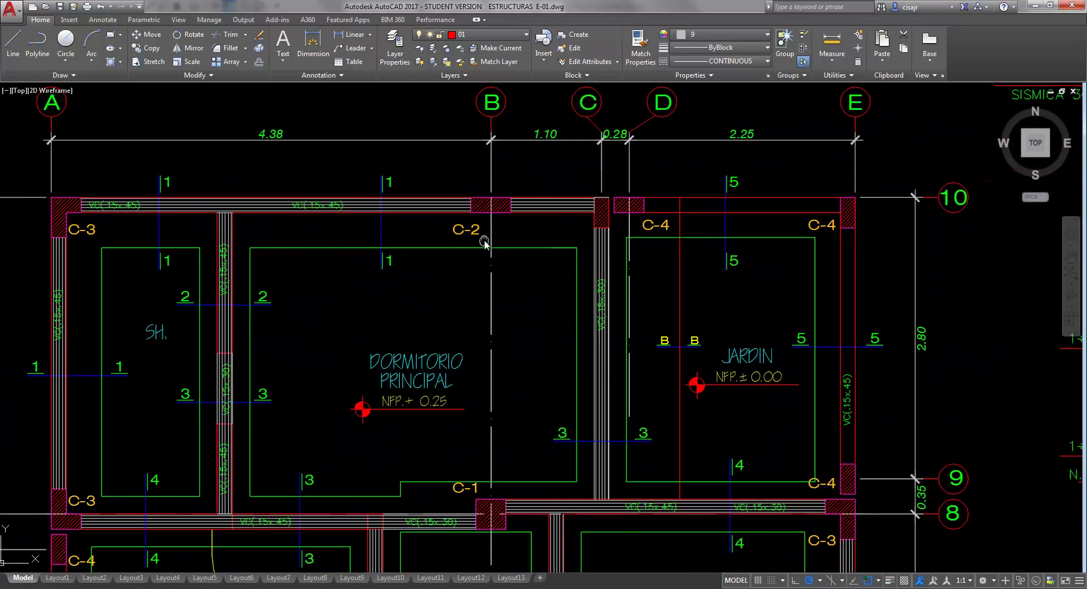
mouse_move(522, 249)
middle_down()
mouse_move(521, 235)
mouse_move(532, 238)
mouse_move(482, 243)
mouse_move(505, 235)
middle_up()
scroll(504, 245, down, 4)
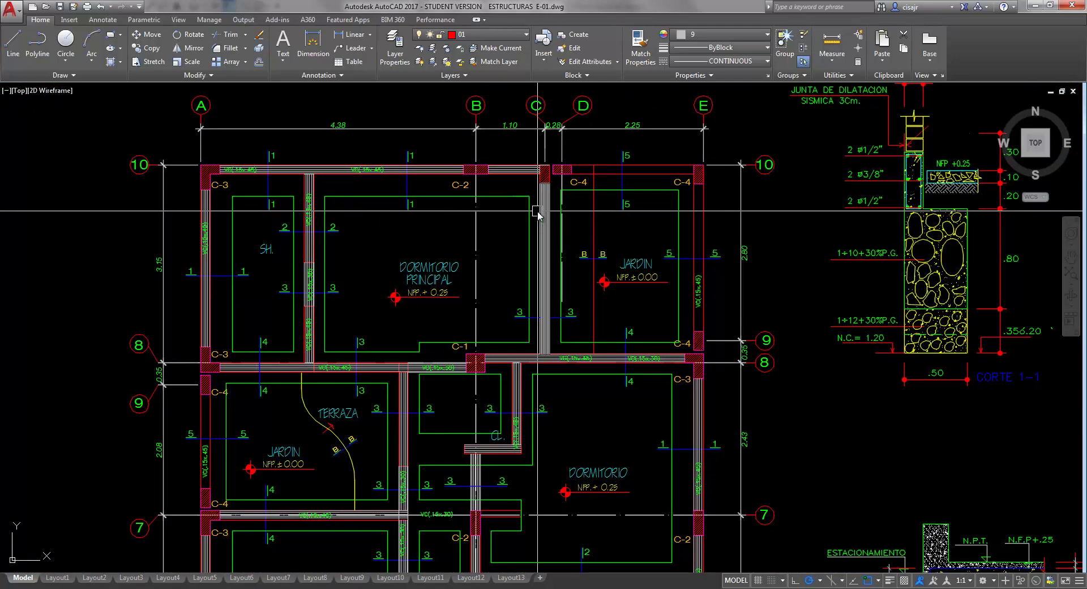
scroll(536, 207, up, 3)
scroll(478, 170, up, 6)
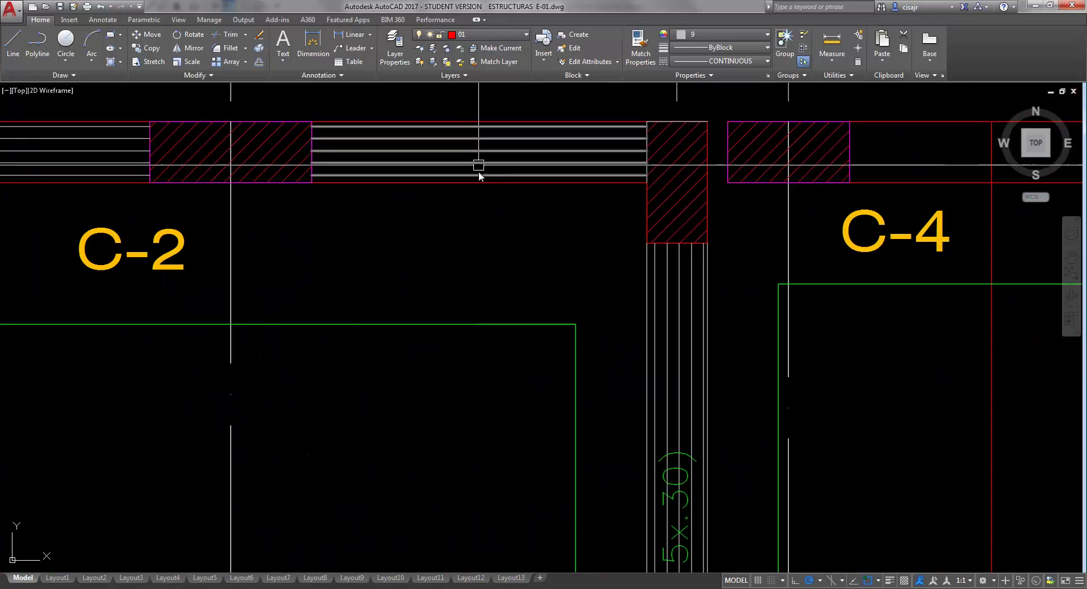
scroll(490, 230, down, 2)
middle_drag(491, 232, 474, 237)
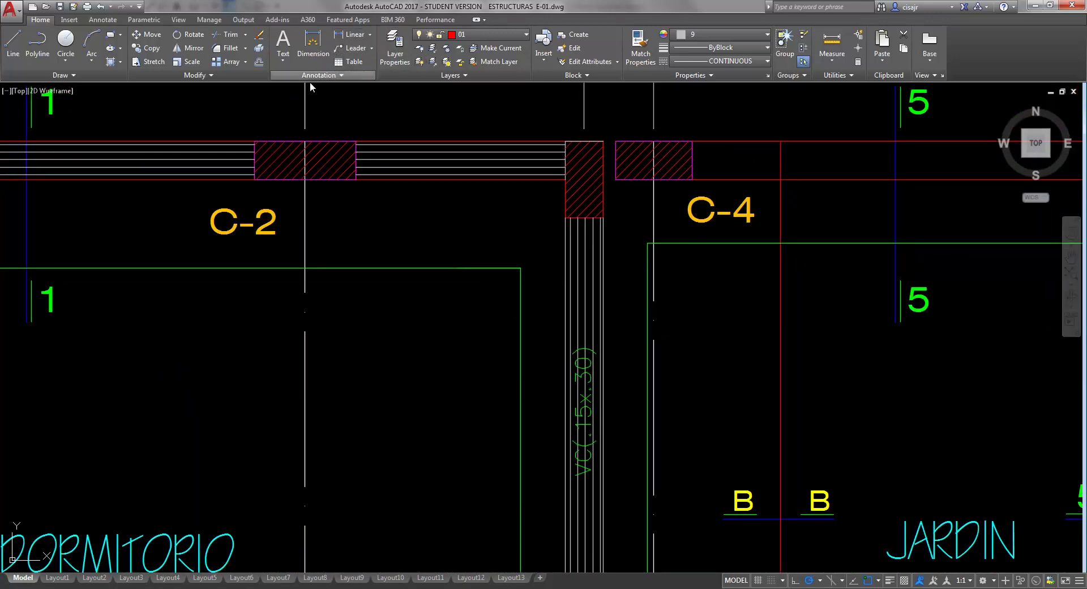
Step: Measure the width of the C-2 column at axes B and 10 with a linear dimension, without placing it
click(341, 36)
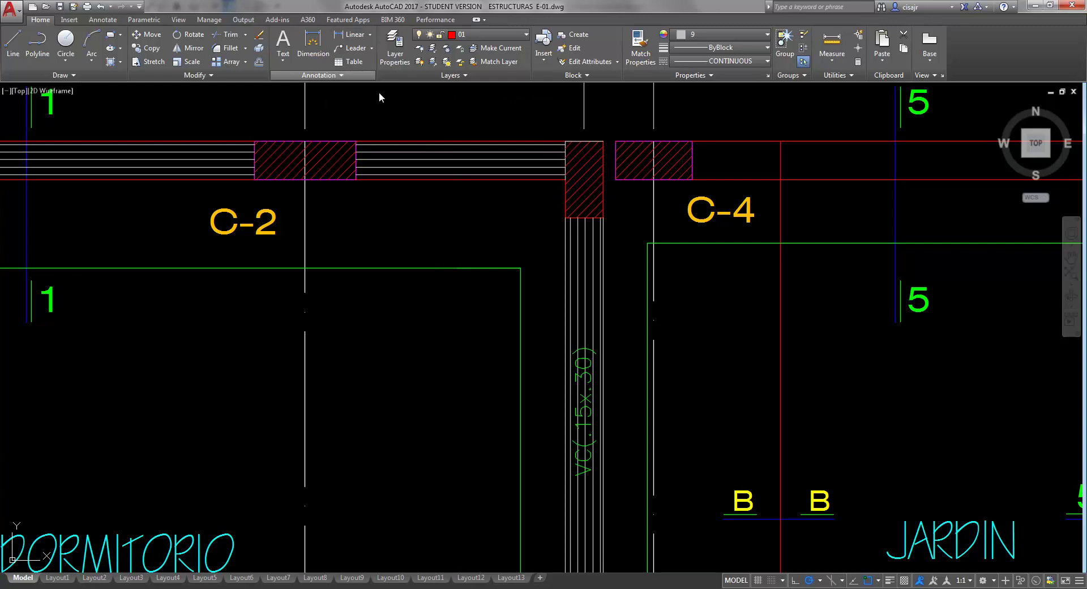
click(254, 147)
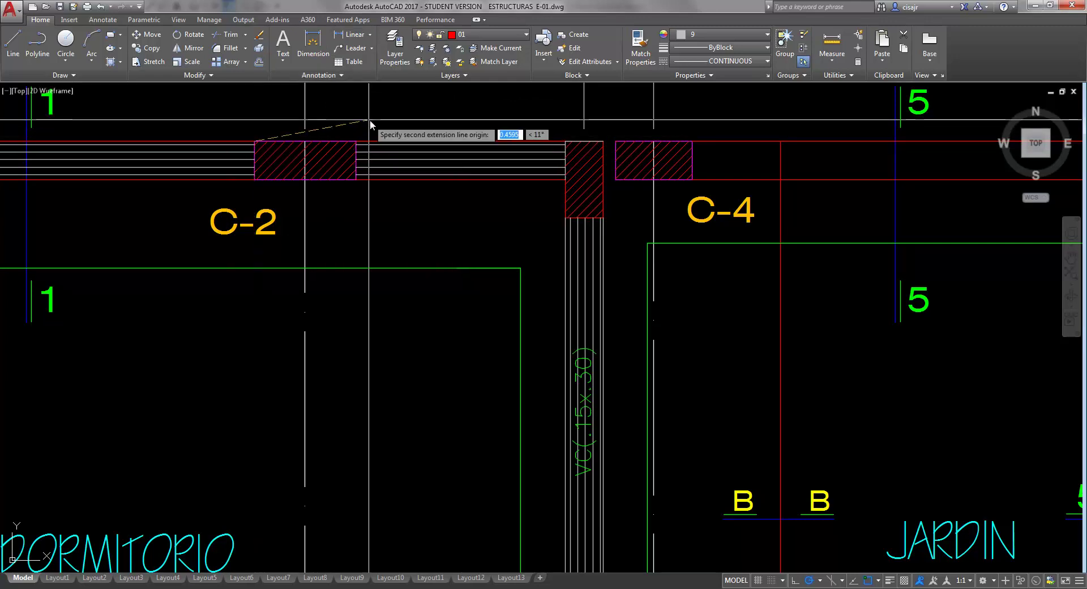
click(356, 139)
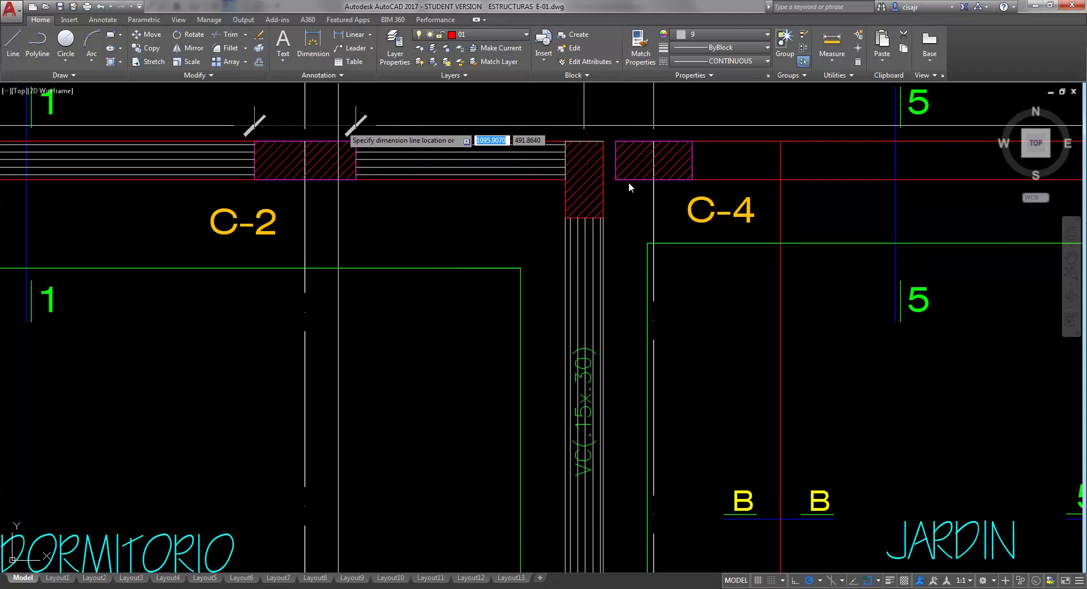
key(Escape)
Step: Measure the width of the C-4 column at axes D and 10 with a linear dimension, without placing it
key(Return)
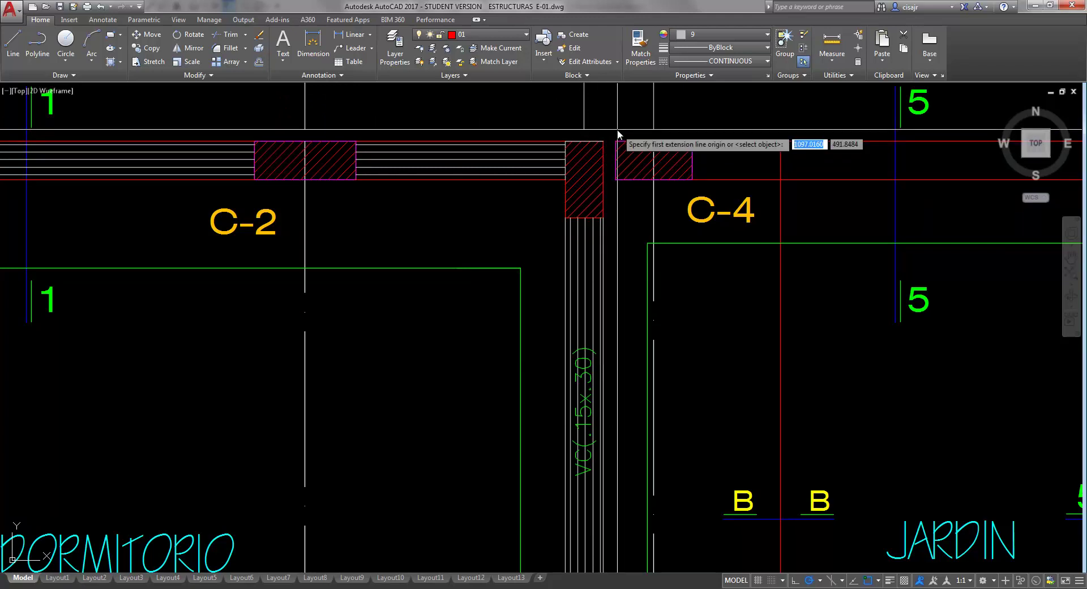
click(616, 141)
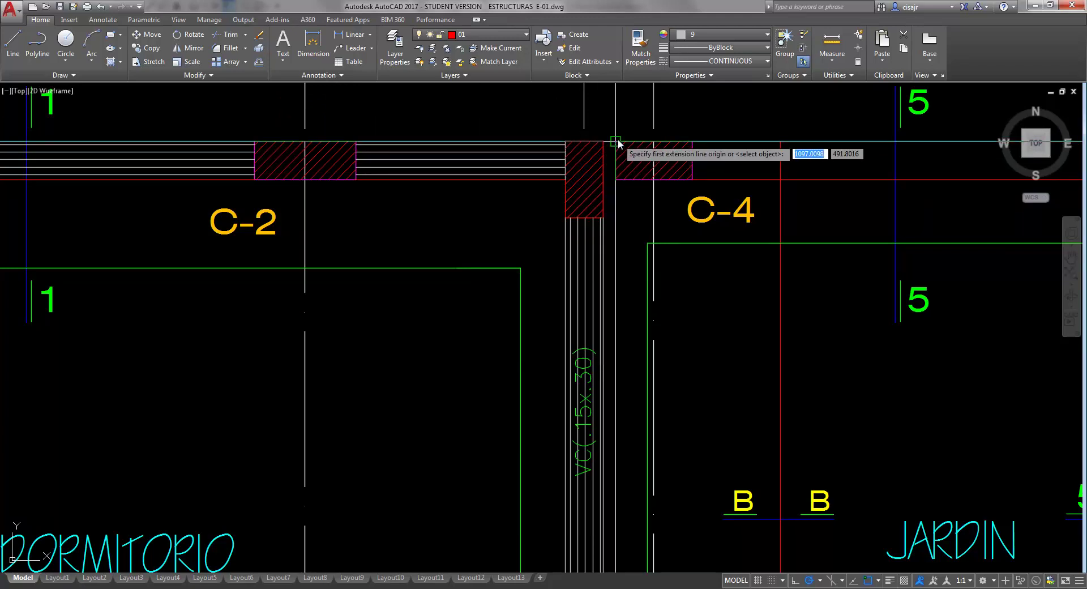
click(692, 141)
scroll(692, 141, down, 4)
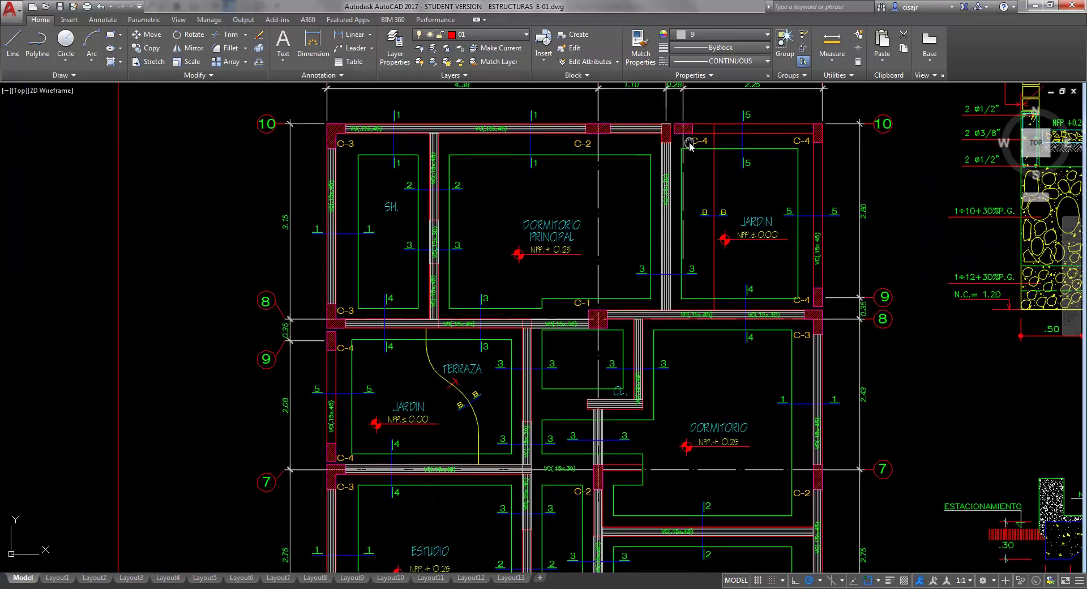
scroll(690, 140, up, 3)
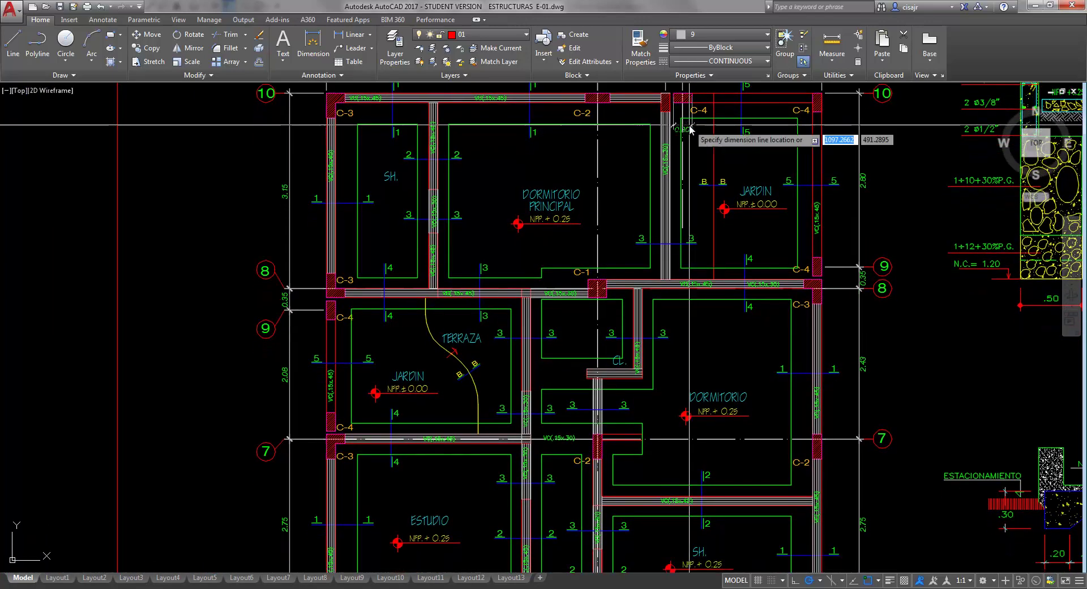
middle_drag(690, 135, 694, 221)
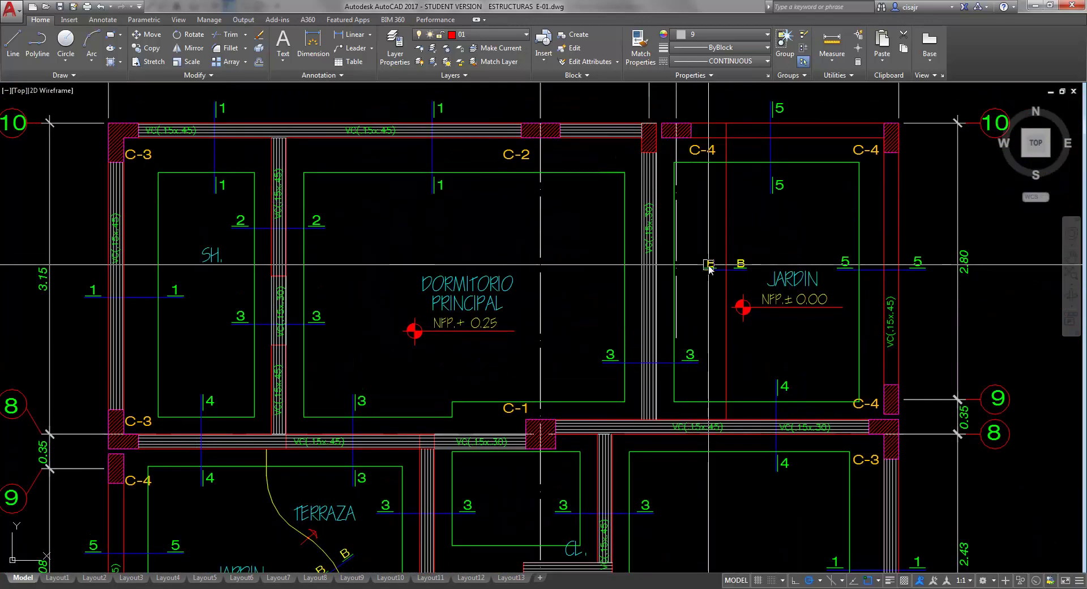
Step: Return to the CUADRO DE COLUMNAS and compare the section geometry of column types C-1 to C-5, especially C-2
scroll(696, 275, down, 4)
mouse_move(688, 318)
middle_down()
mouse_move(684, 265)
mouse_move(582, 194)
middle_up()
scroll(690, 293, down, 2)
scroll(625, 301, up, 4)
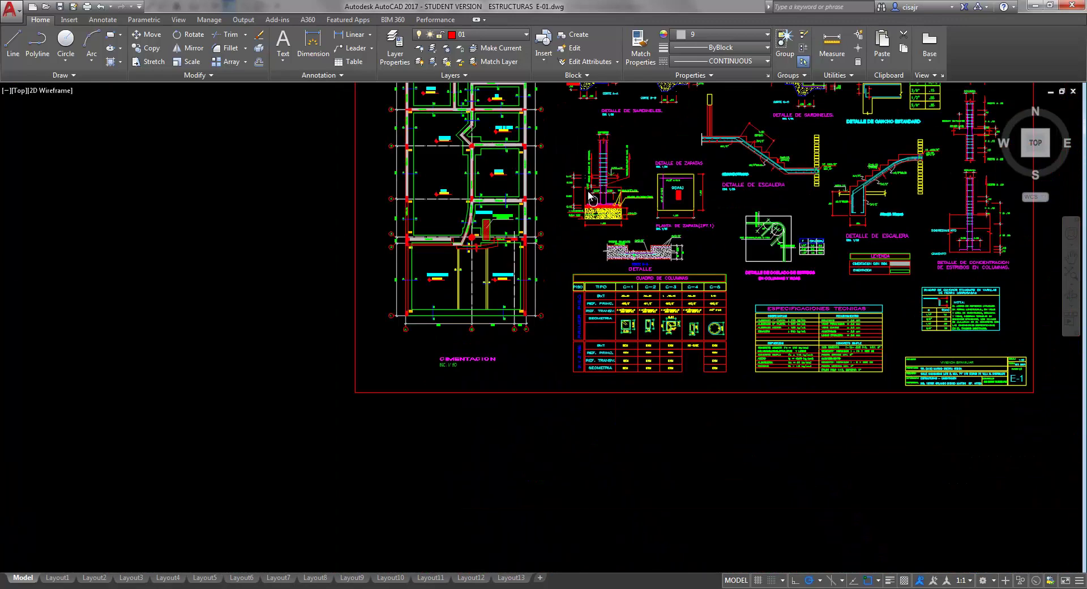
middle_drag(625, 301, 638, 302)
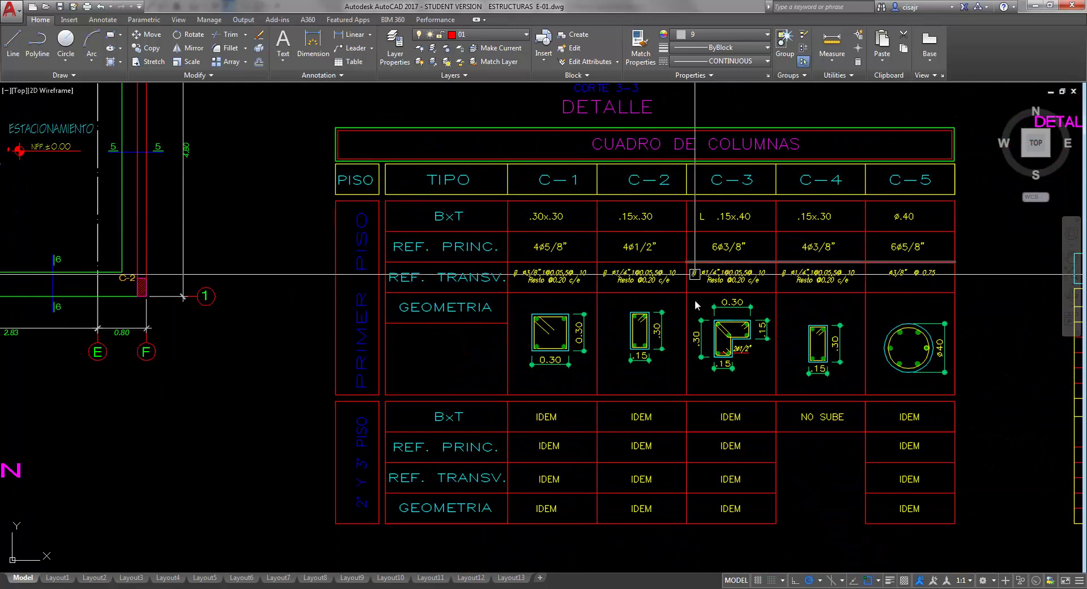
scroll(682, 334, up, 2)
middle_drag(588, 336, 498, 381)
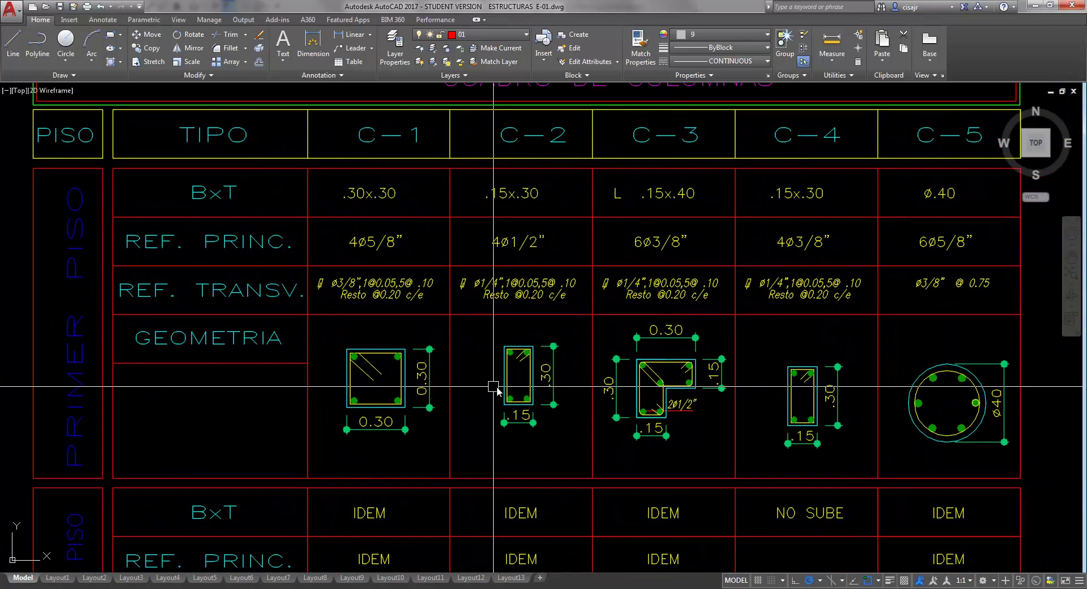
scroll(766, 318, up, 3)
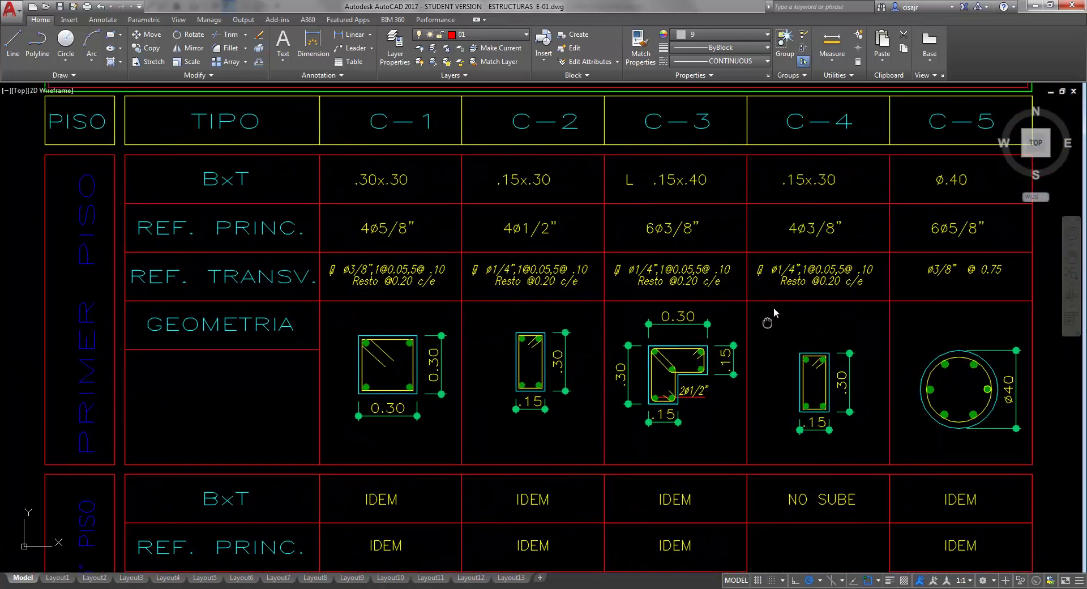
scroll(547, 345, up, 1)
scroll(559, 333, down, 4)
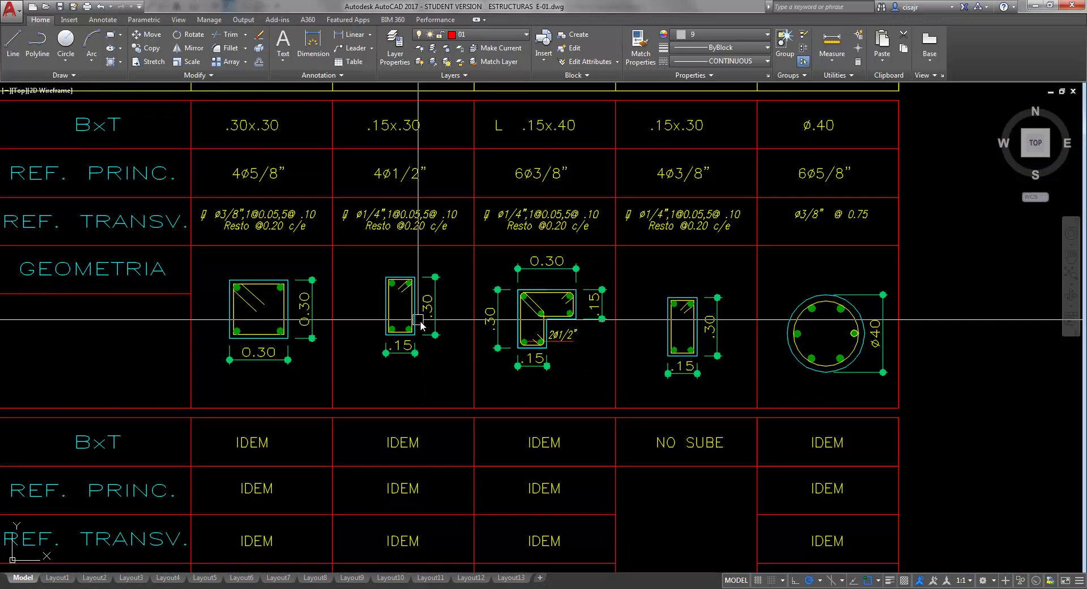
mouse_move(461, 303)
middle_down()
mouse_move(469, 264)
mouse_move(485, 255)
middle_up()
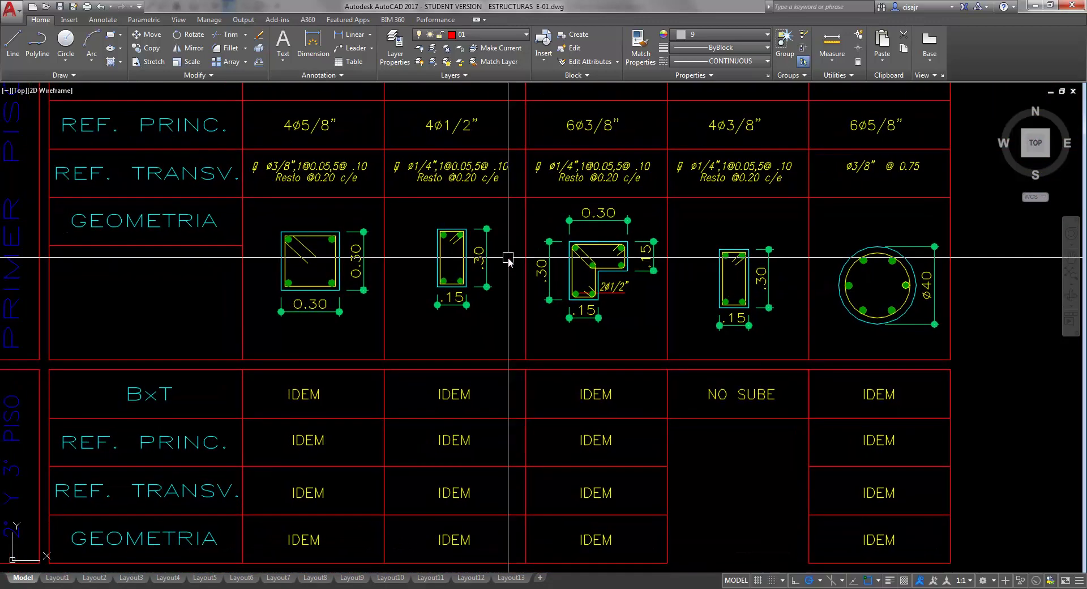
scroll(486, 258, up, 6)
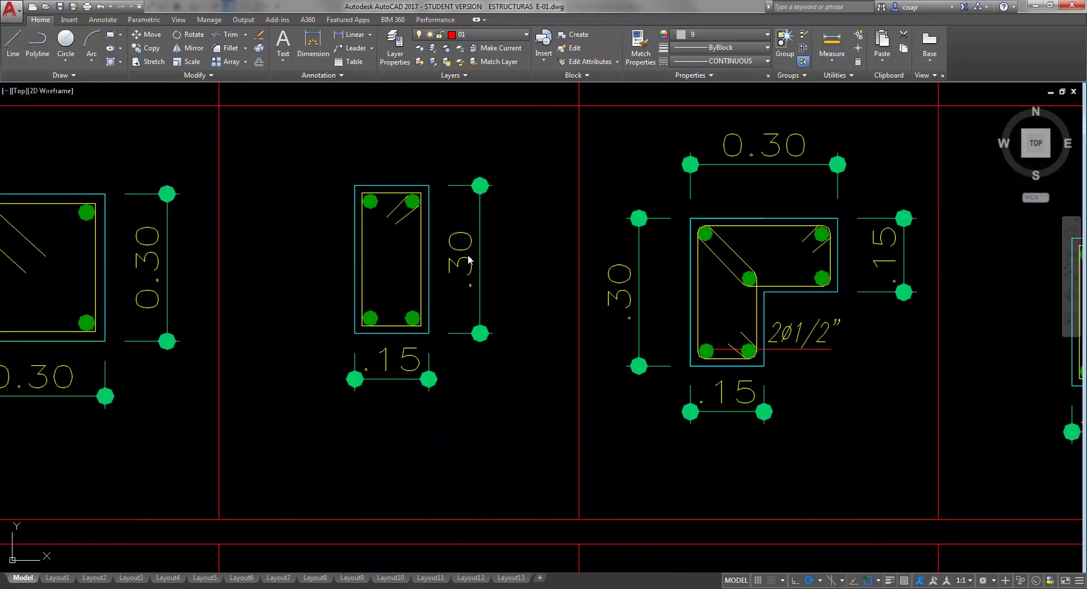
click(469, 259)
key(Escape)
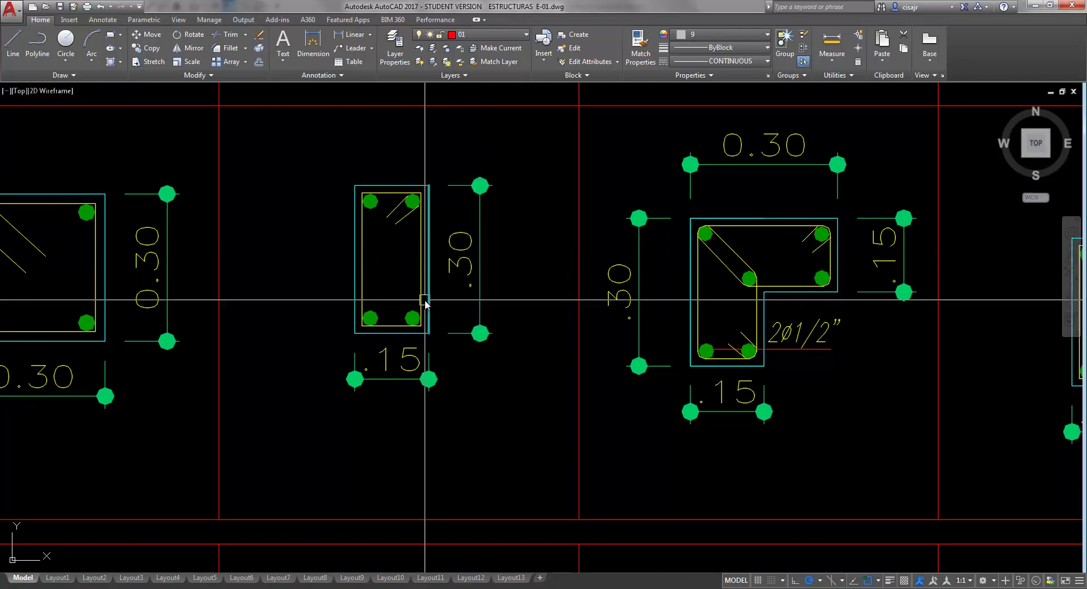
scroll(448, 284, down, 3)
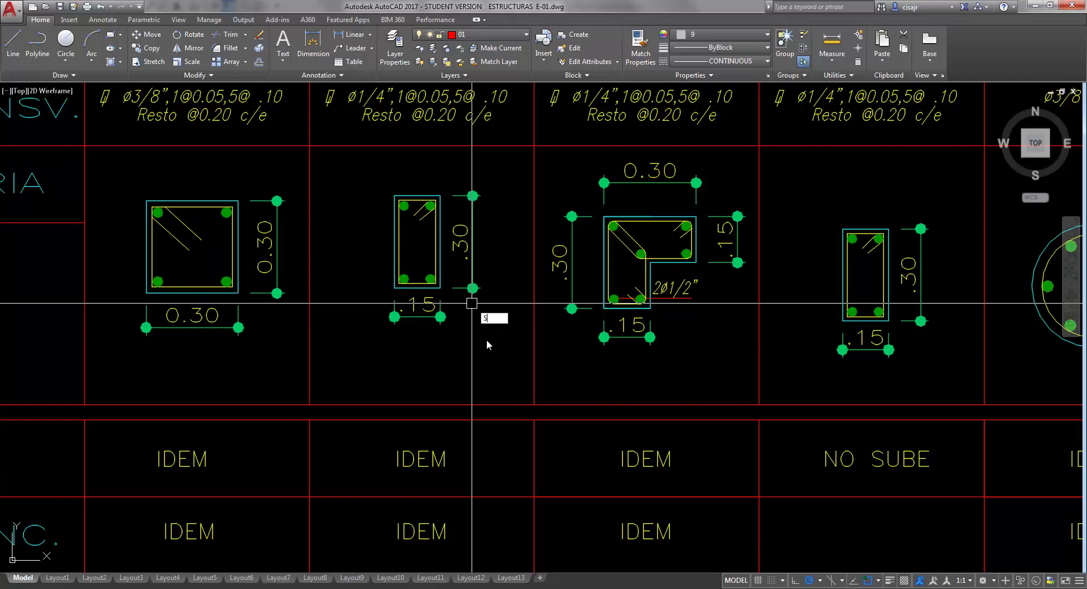
key(Return)
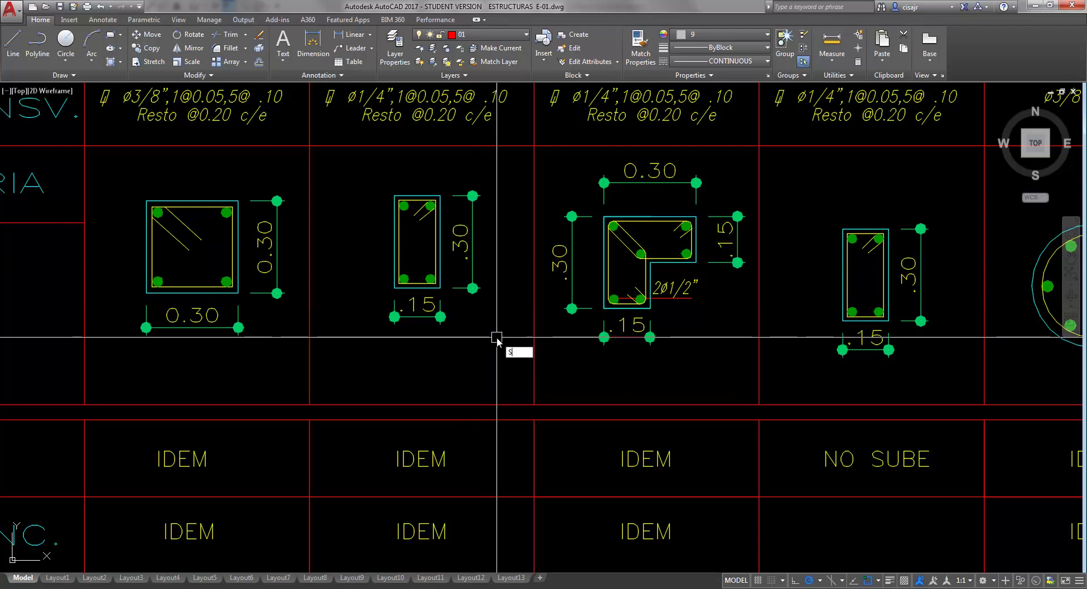
click(505, 340)
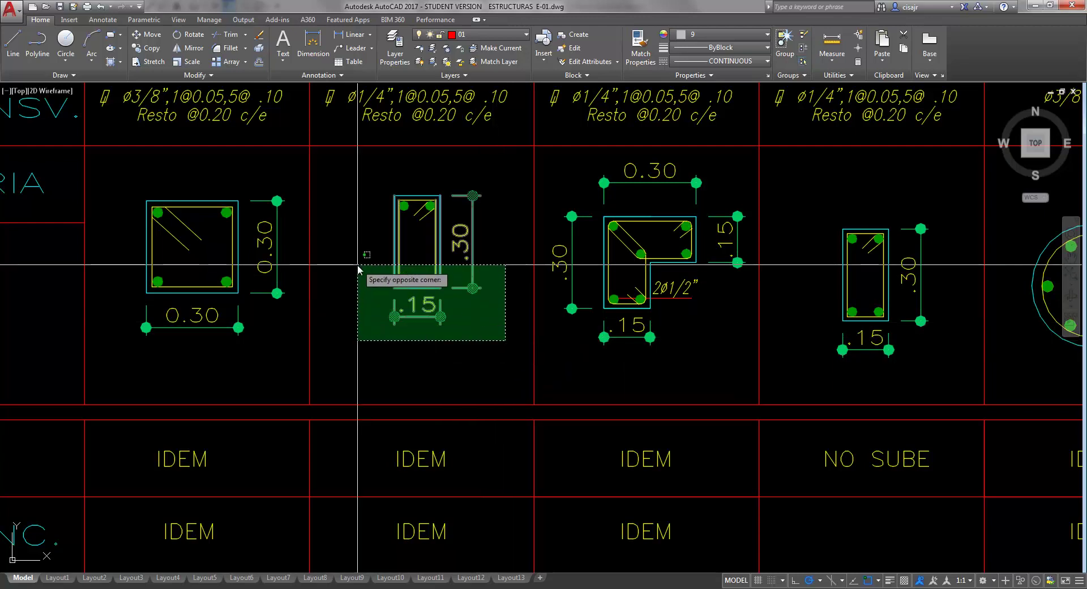
click(358, 267)
key(Return)
click(506, 265)
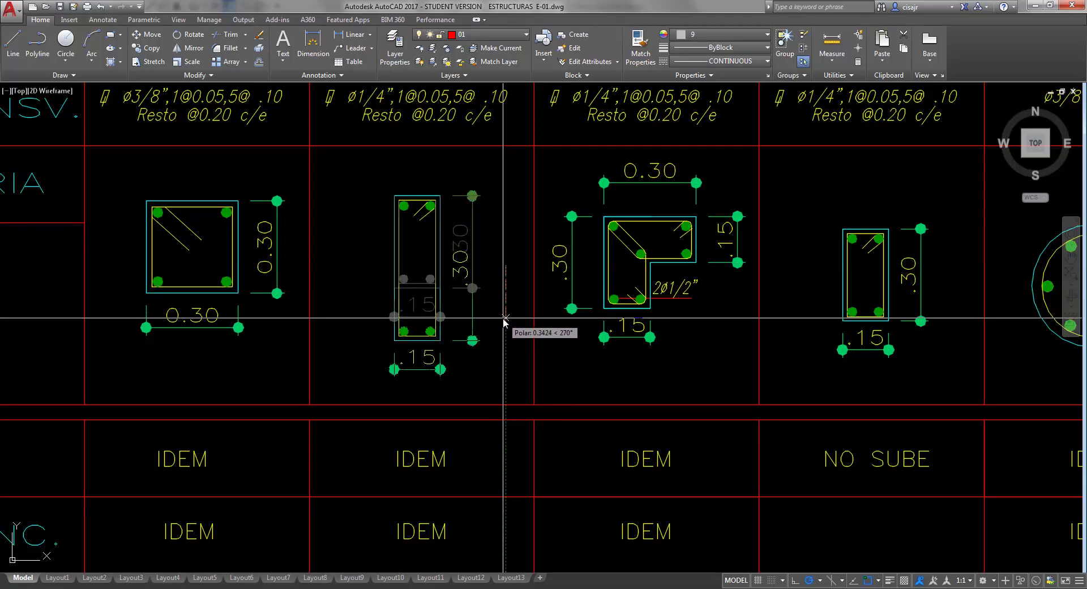
key(Escape)
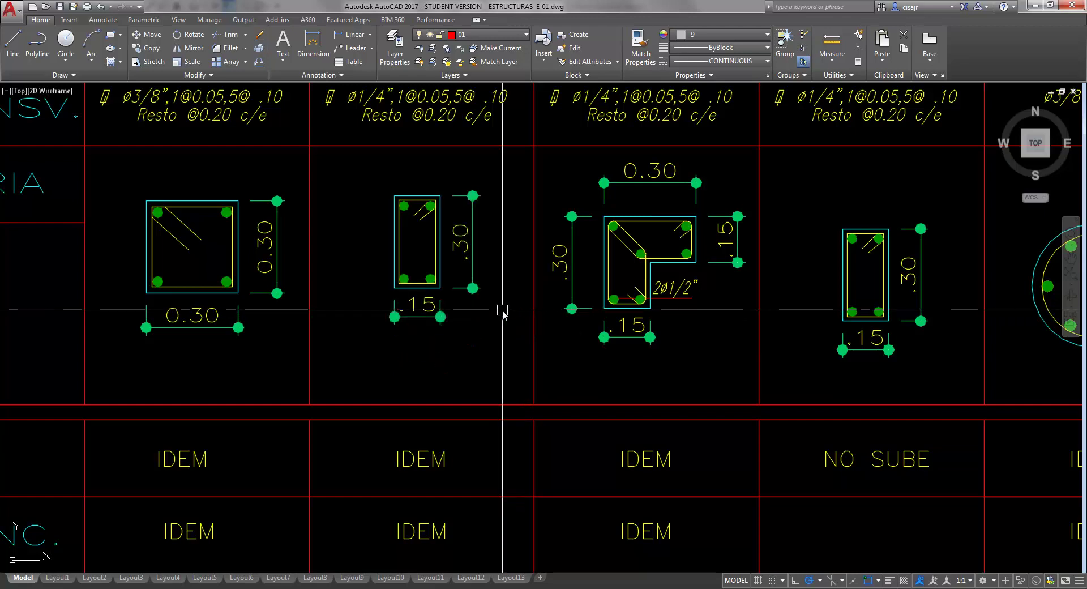
click(460, 242)
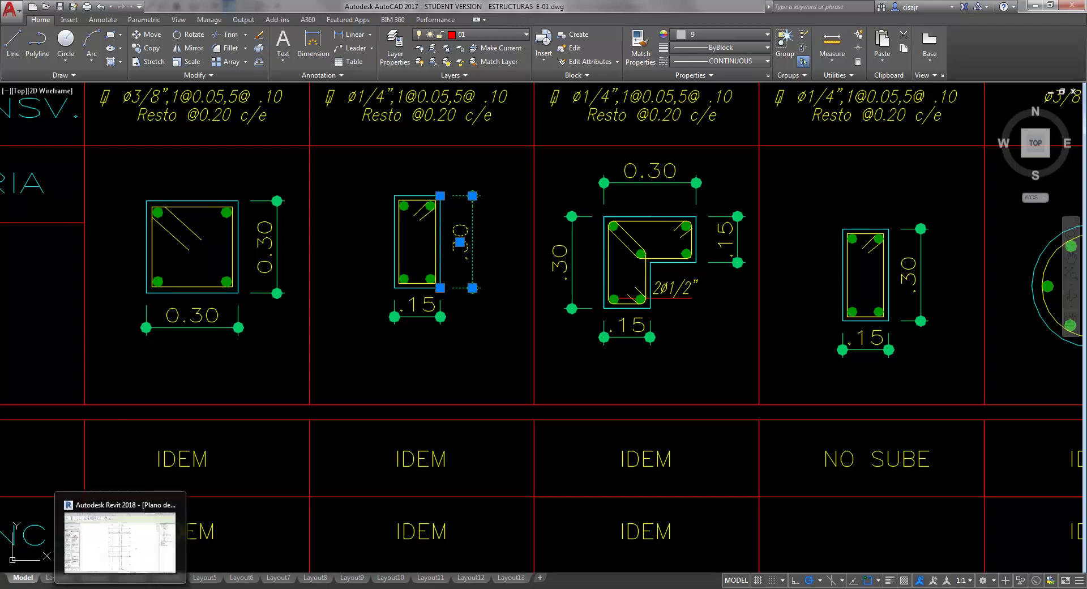
Step: Switch to the Hangouts call in Chrome, open the Sala de control and lower the last listed participant's volume
click(201, 541)
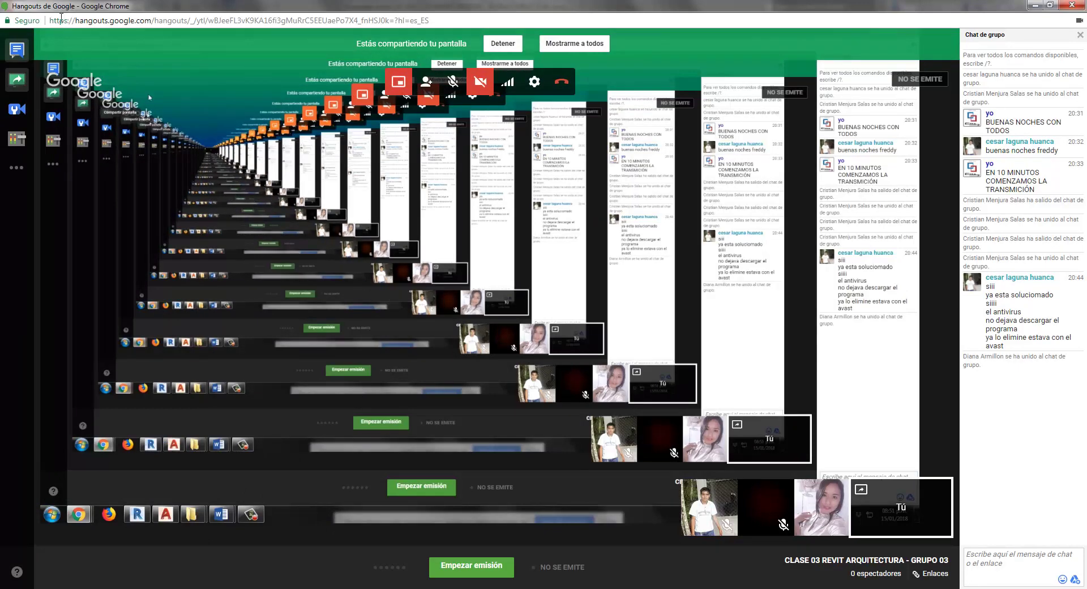
click(17, 139)
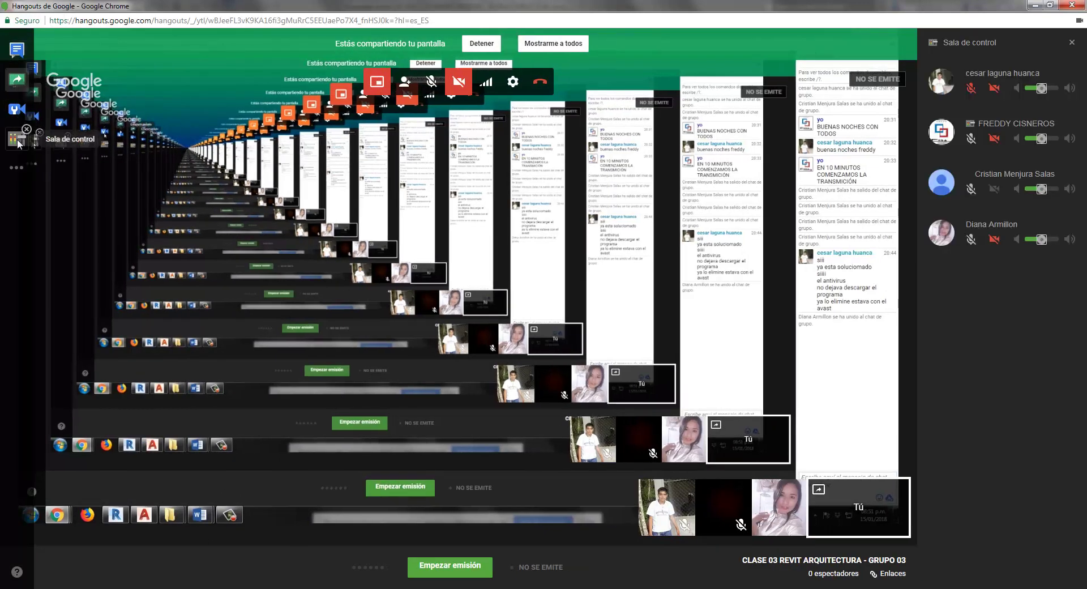
click(1023, 250)
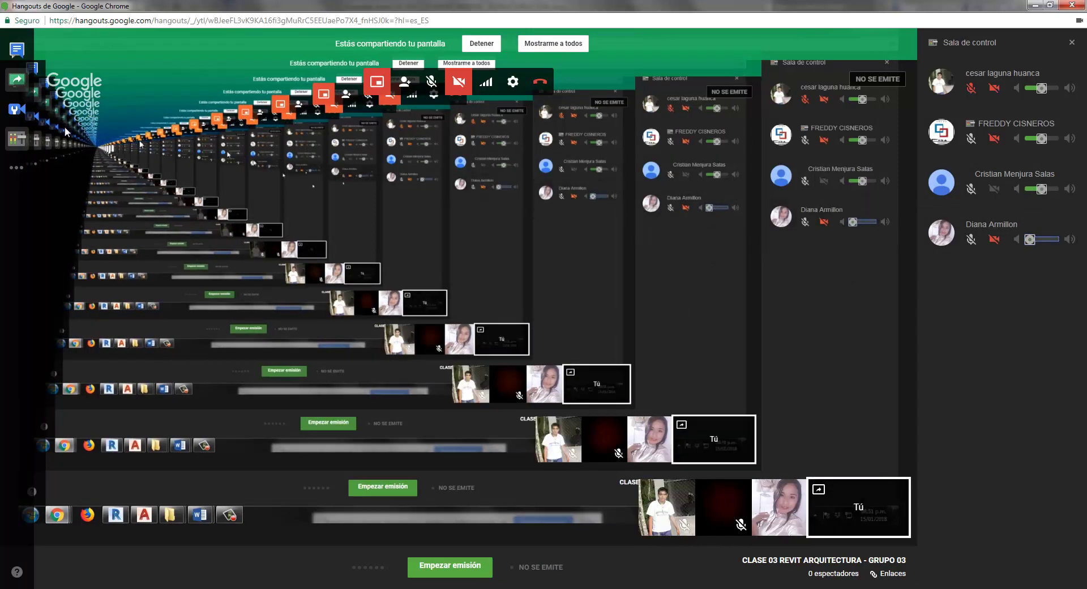
Step: Switch back to Revit and choose the M_Hormigón-Cuadrado-Pilar 300 x 300mm type for the structural column to place
key(alt+Tab)
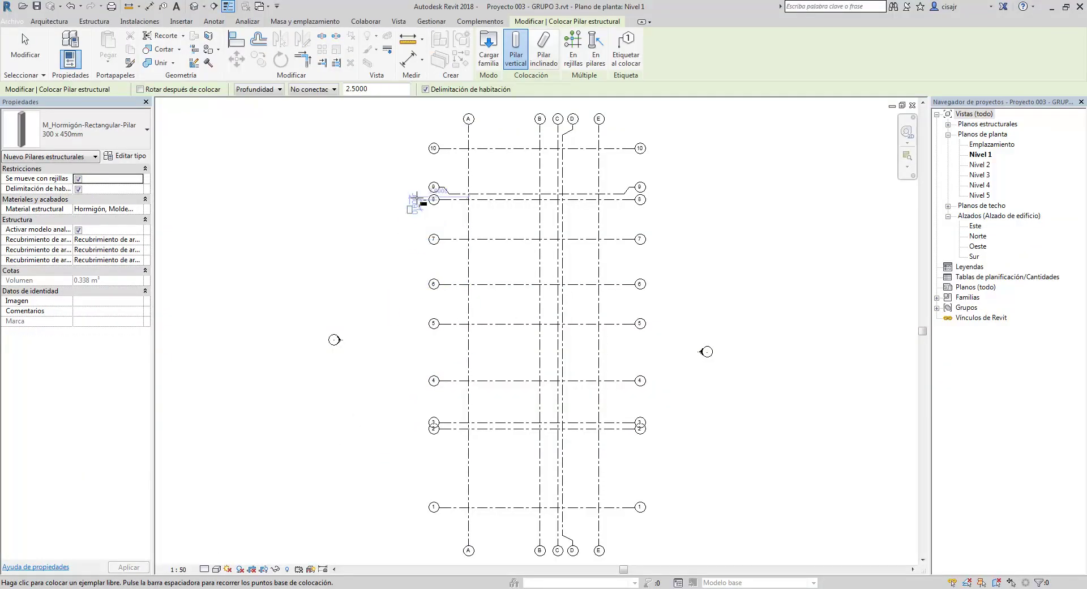
scroll(484, 164, up, 1)
scroll(487, 170, up, 3)
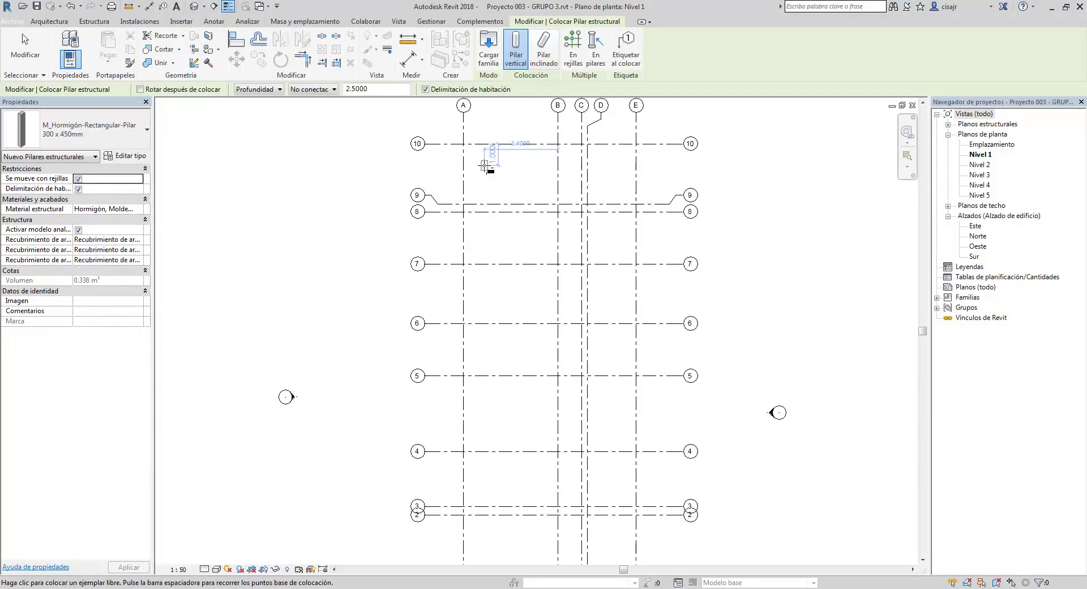
scroll(492, 182, up, 1)
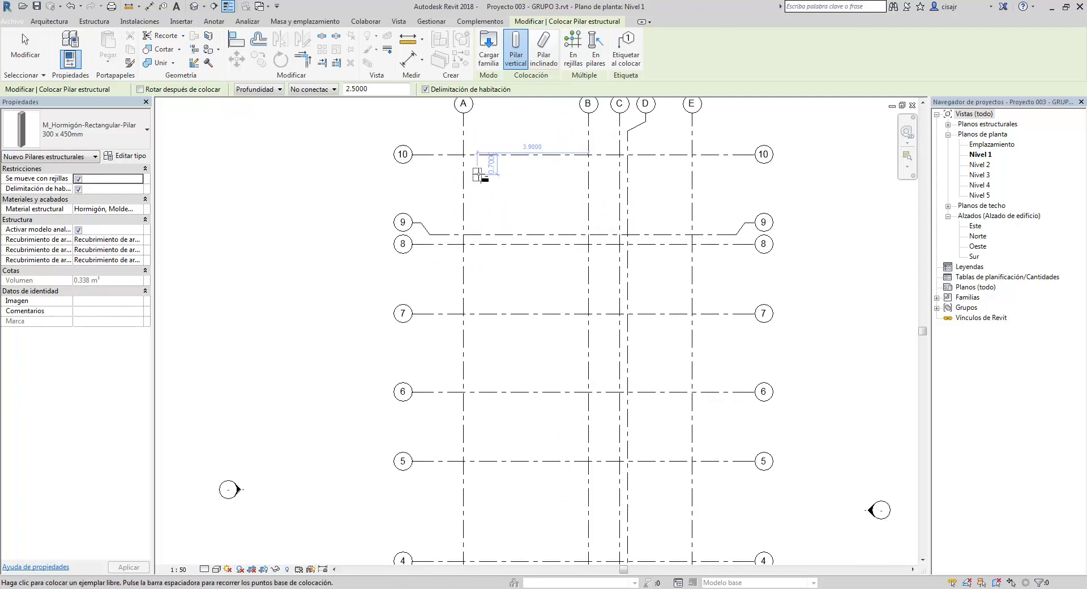
click(128, 135)
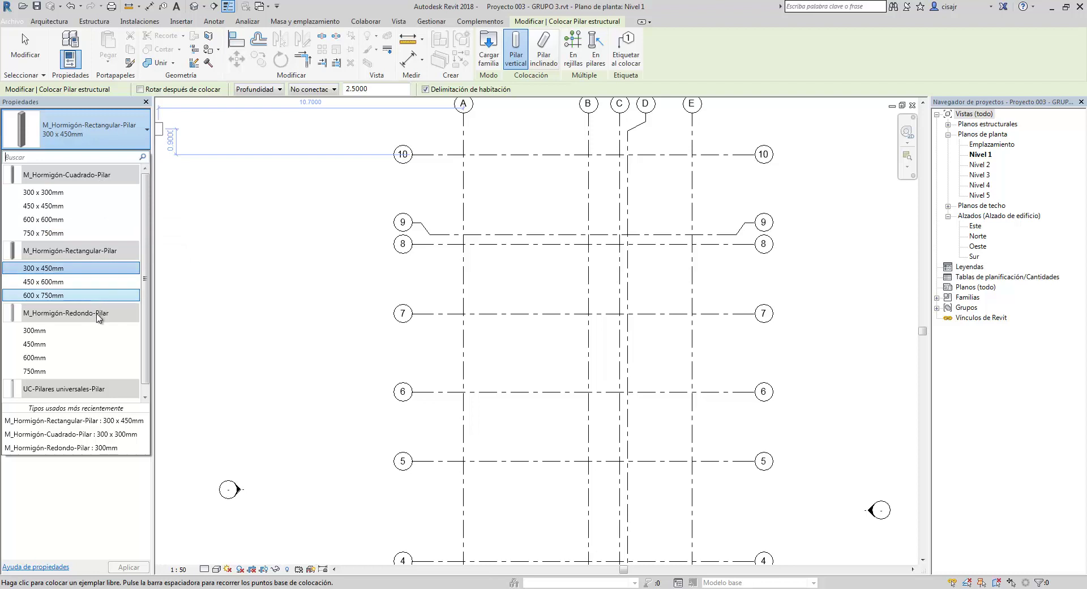
scroll(95, 317, down, 1)
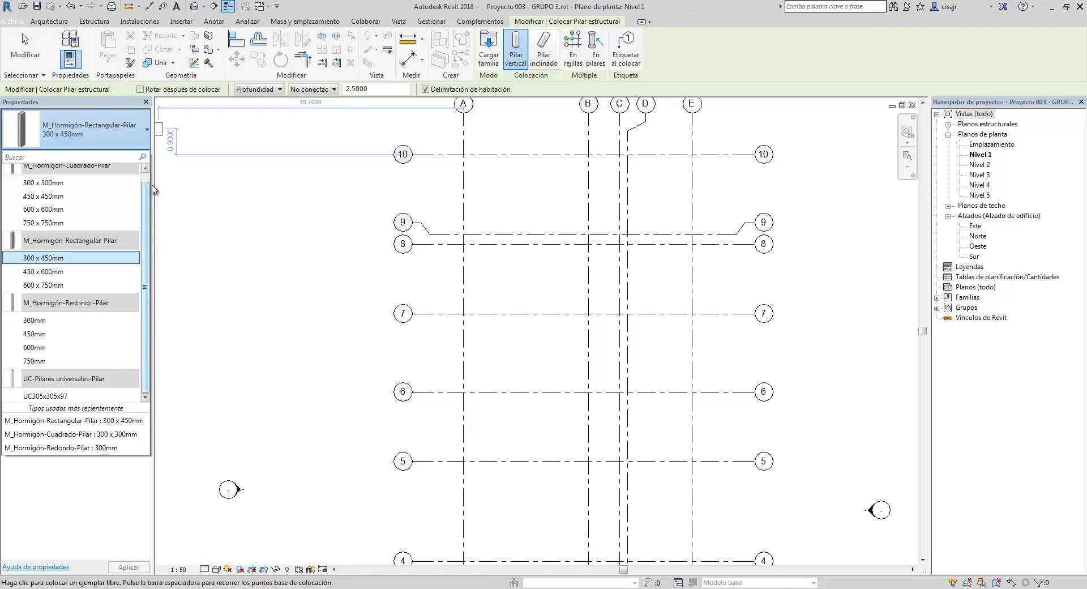
scroll(130, 192, up, 1)
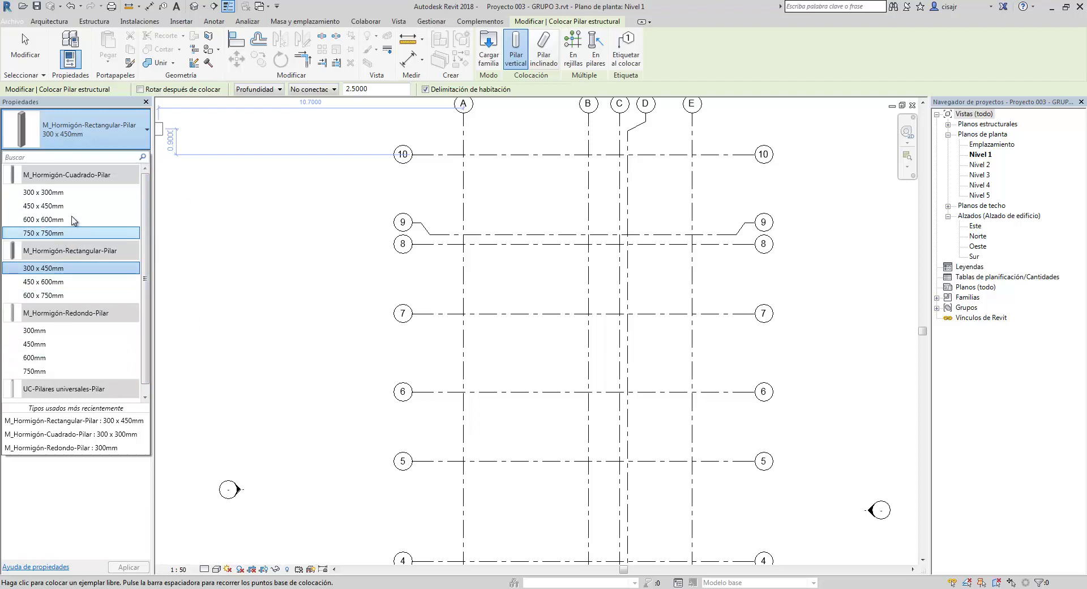
click(92, 193)
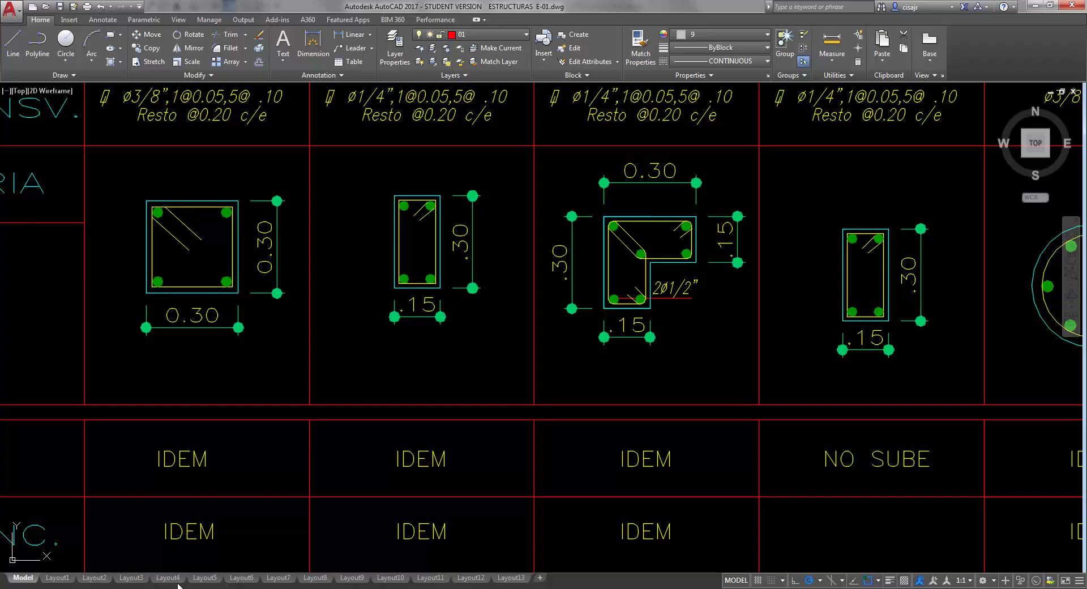
Step: Review the C-1 column's dimensions and section geometry in the AutoCAD CUADRO DE COLUMNAS
scroll(434, 298, down, 4)
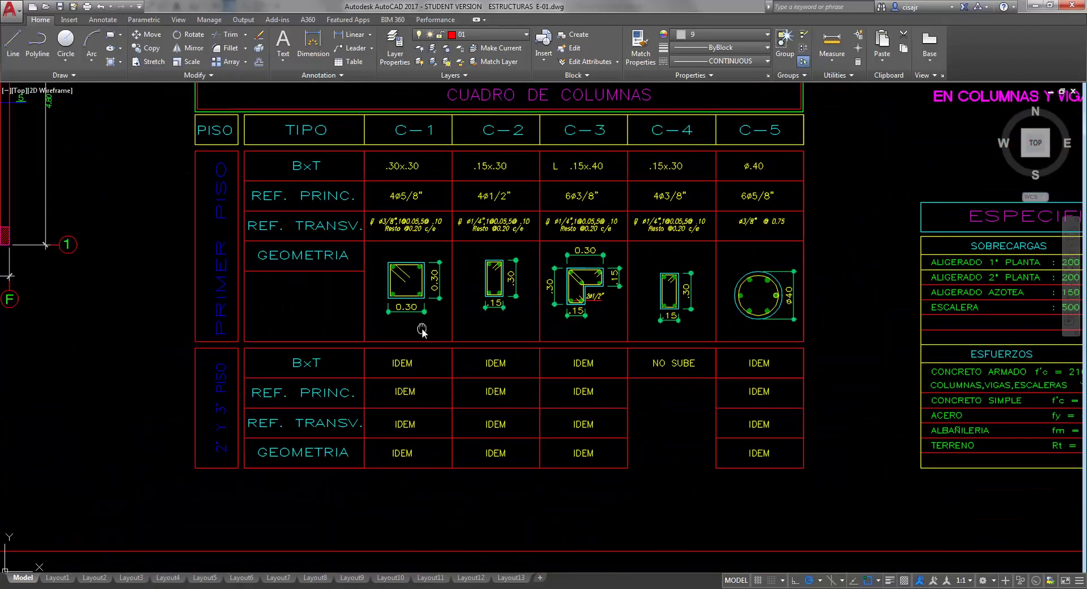
scroll(422, 331, up, 2)
middle_drag(422, 331, 430, 384)
middle_drag(365, 175, 375, 229)
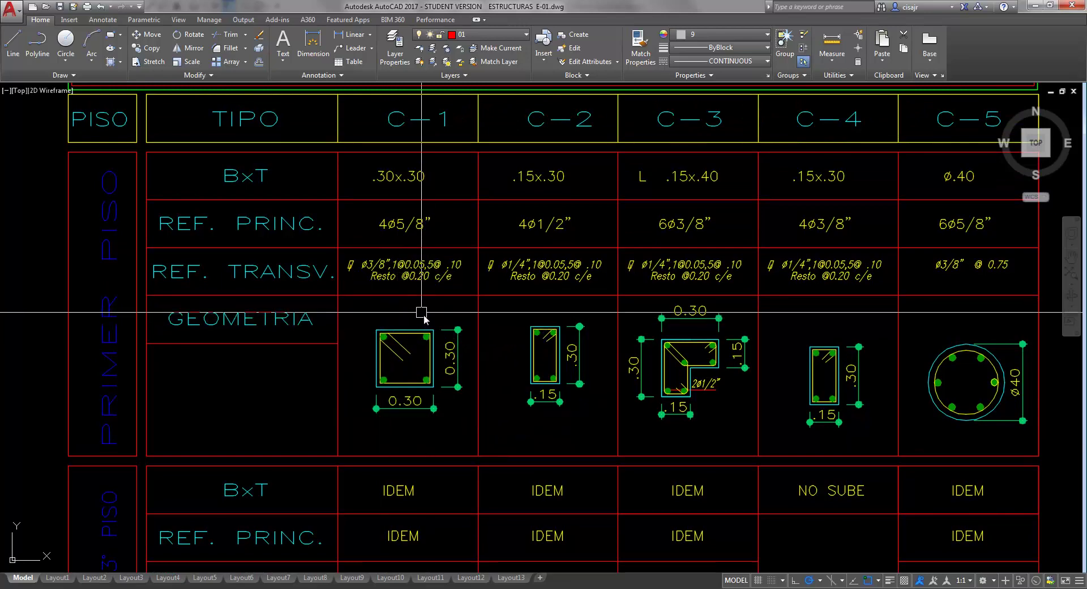
middle_drag(425, 318, 417, 311)
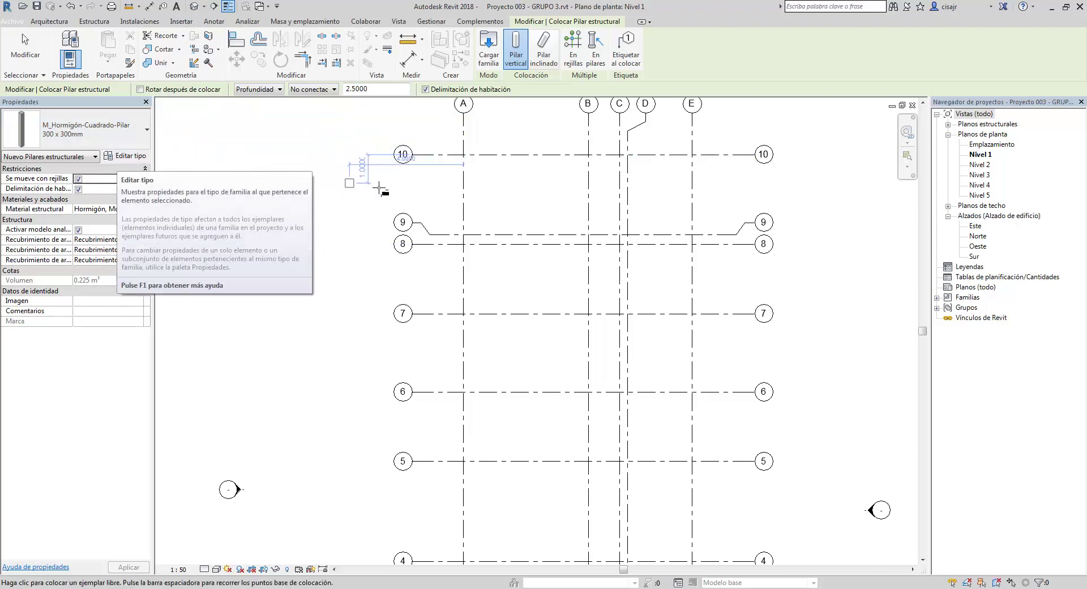
Step: In Revit, duplicate the square 300 x 300mm column type as "C-1 (0.30x0.30m)", keeping its side dimension b
click(124, 157)
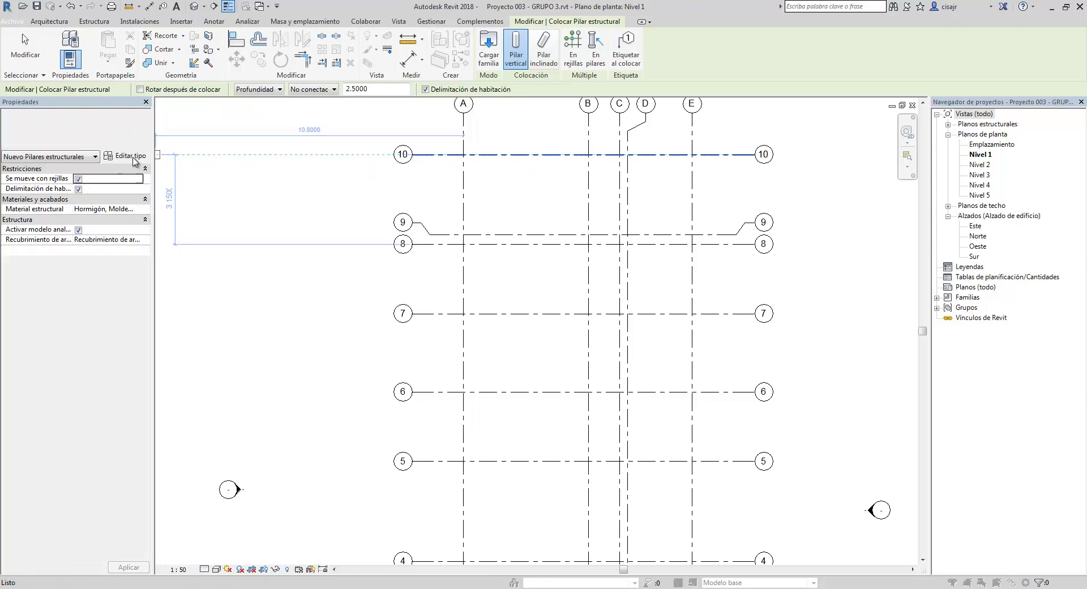
drag(391, 216, 369, 135)
click(728, 169)
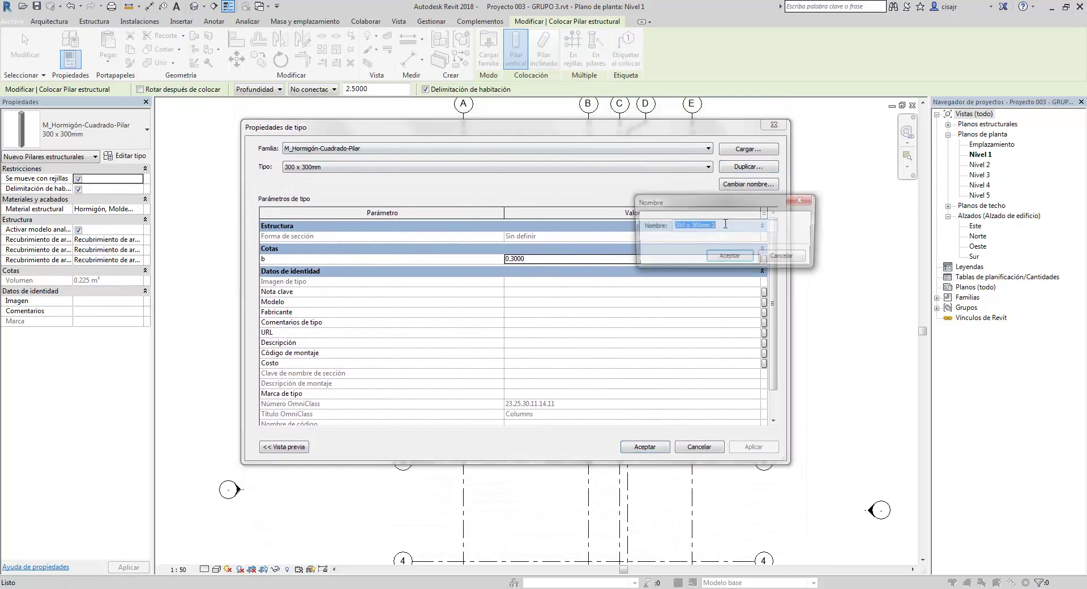
click(728, 226)
drag(728, 226, 668, 231)
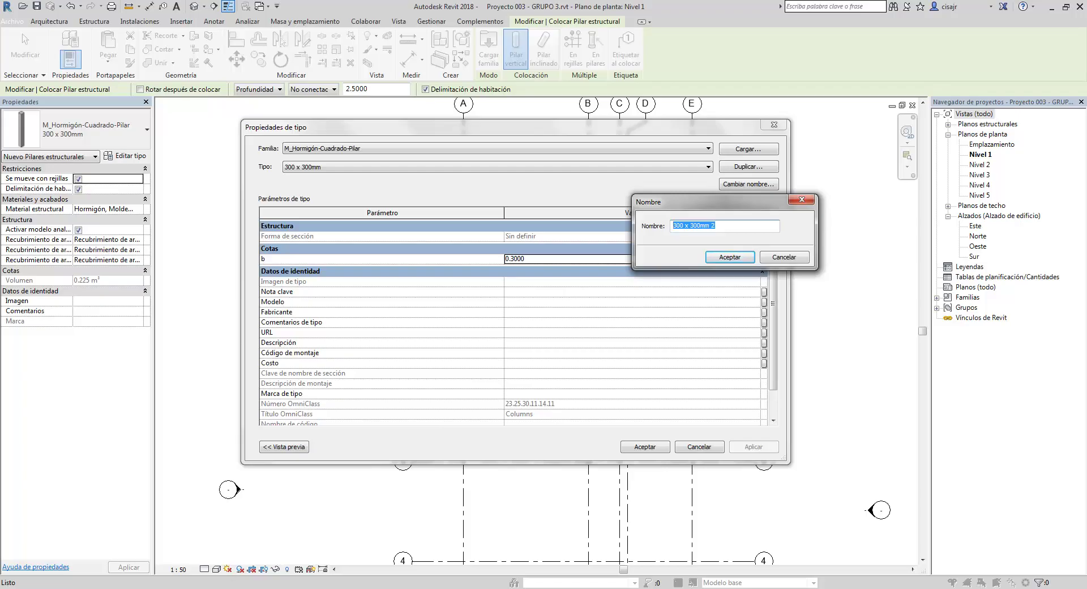
key(alt+Tab)
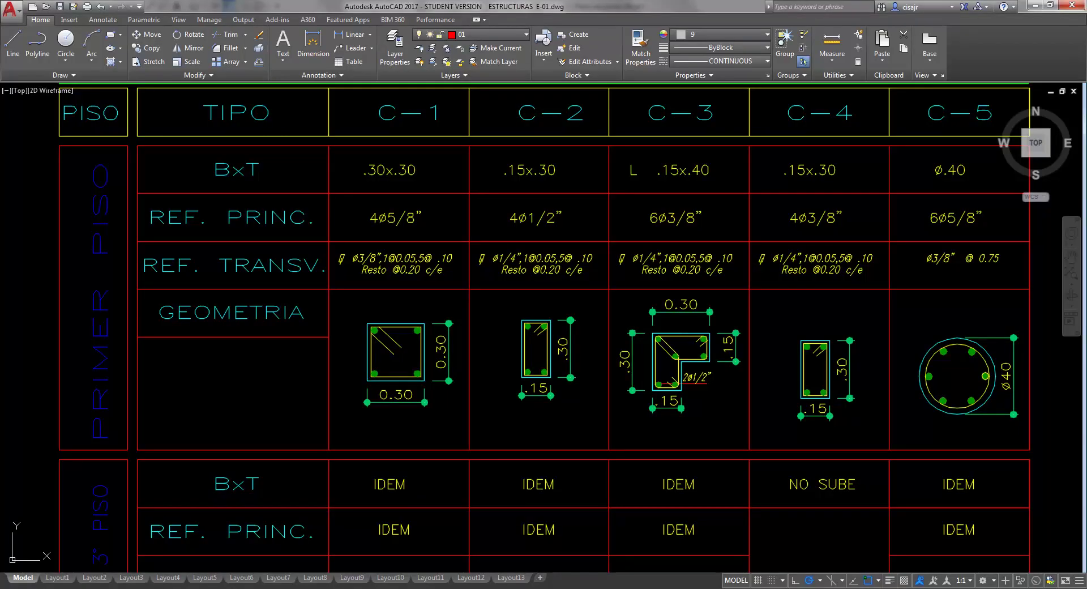
key(alt+Tab)
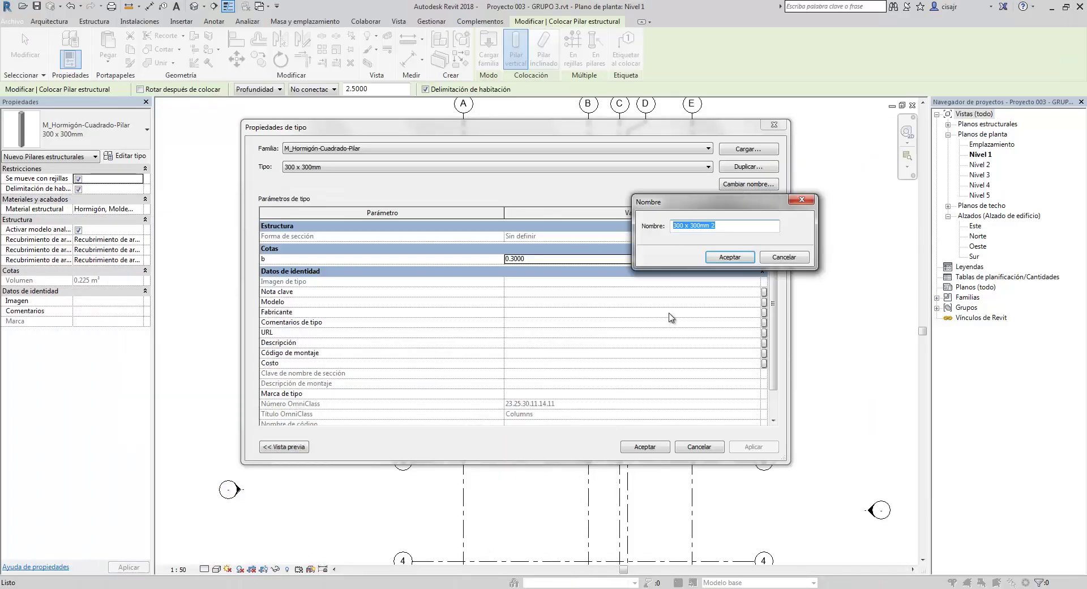
text(C-1 (0.30x0.30m)
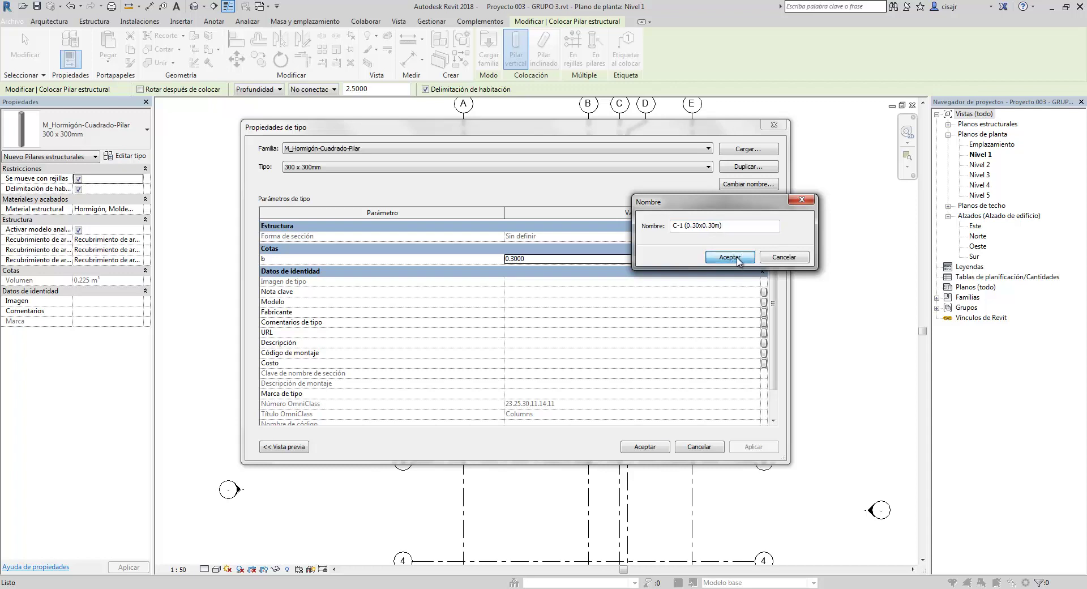
click(730, 258)
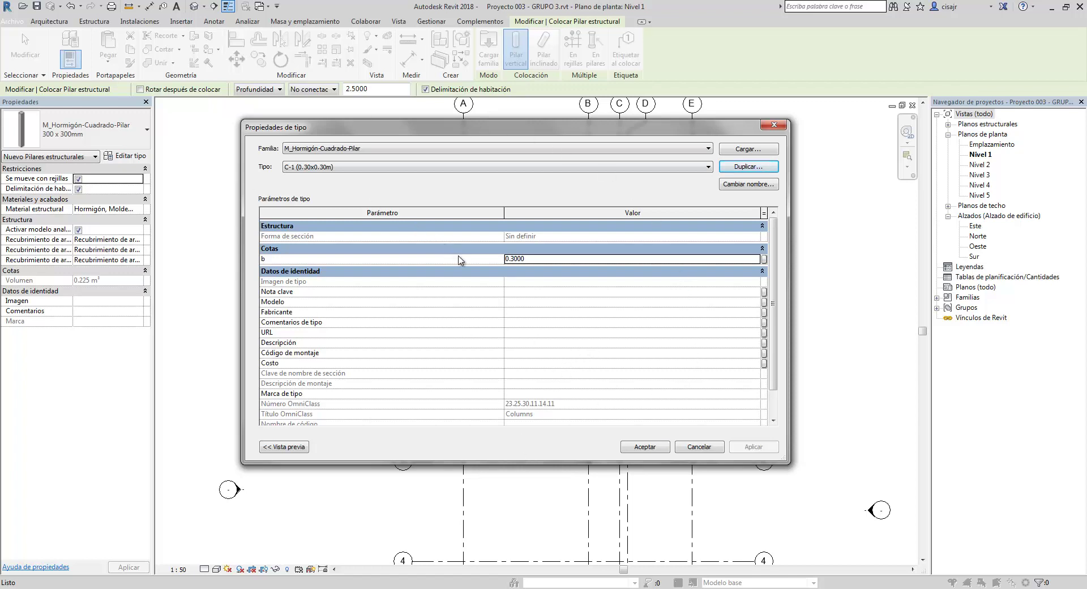
click(650, 448)
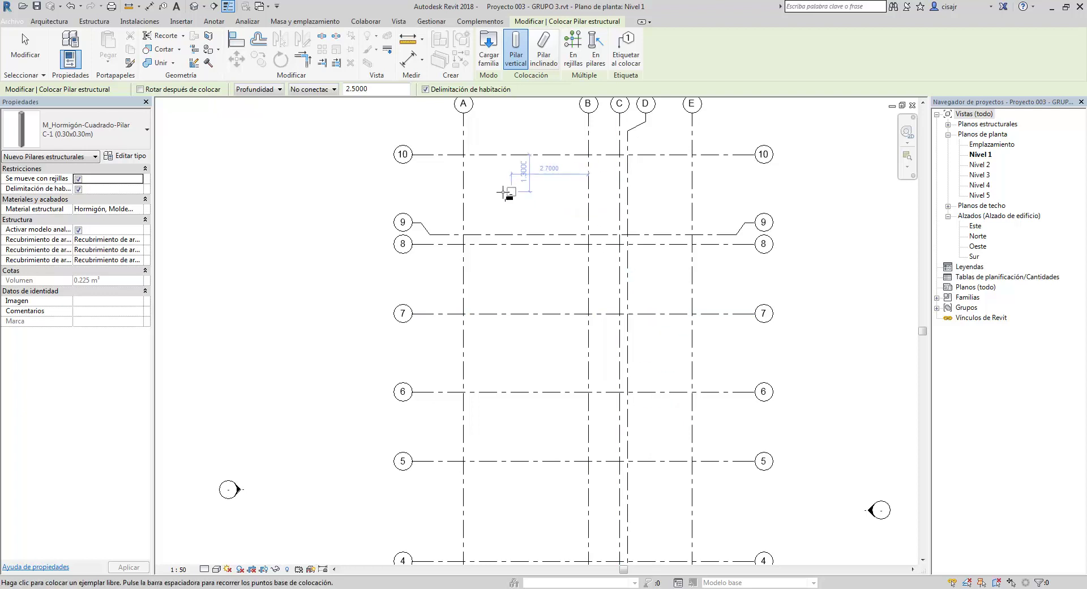
Step: Check the column type list for the new C-1 (0.30x0.30m) type under M_Hormigón-Cuadrado-Pilar
scroll(471, 167, up, 3)
scroll(472, 170, up, 1)
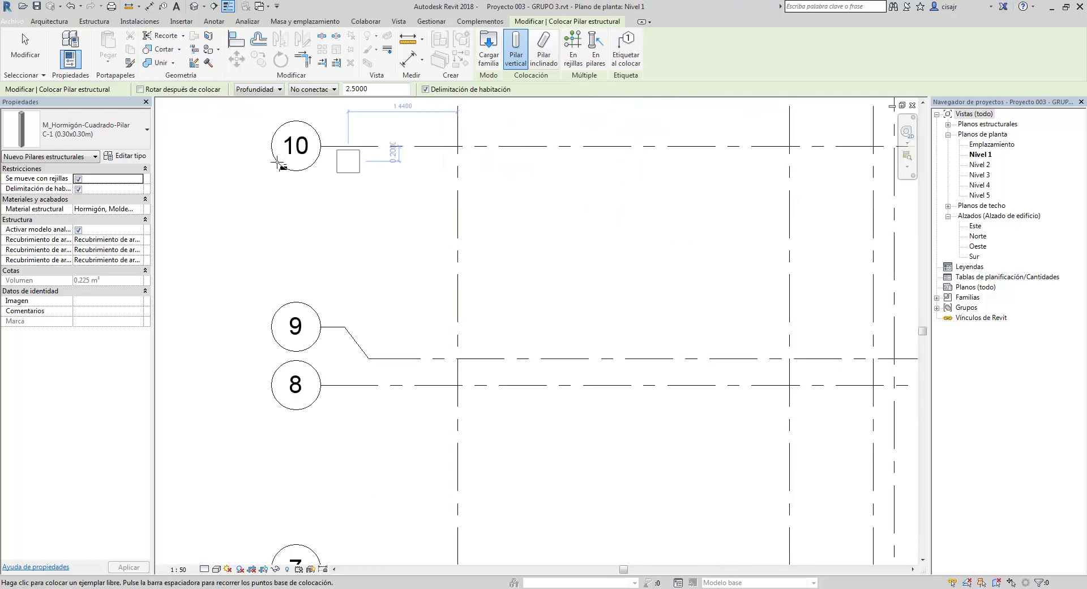
click(126, 139)
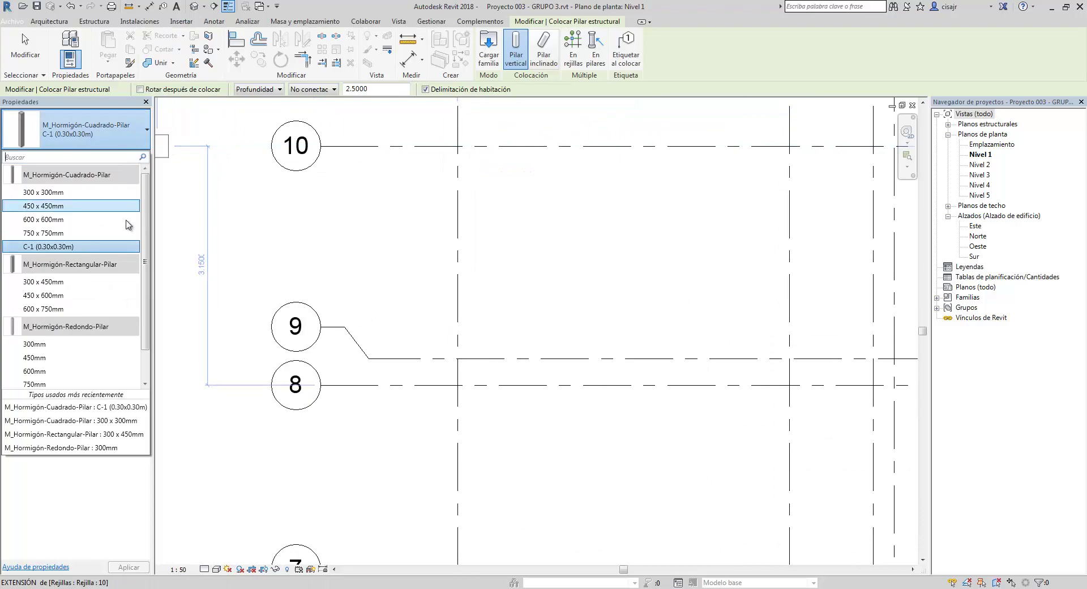
key(Escape)
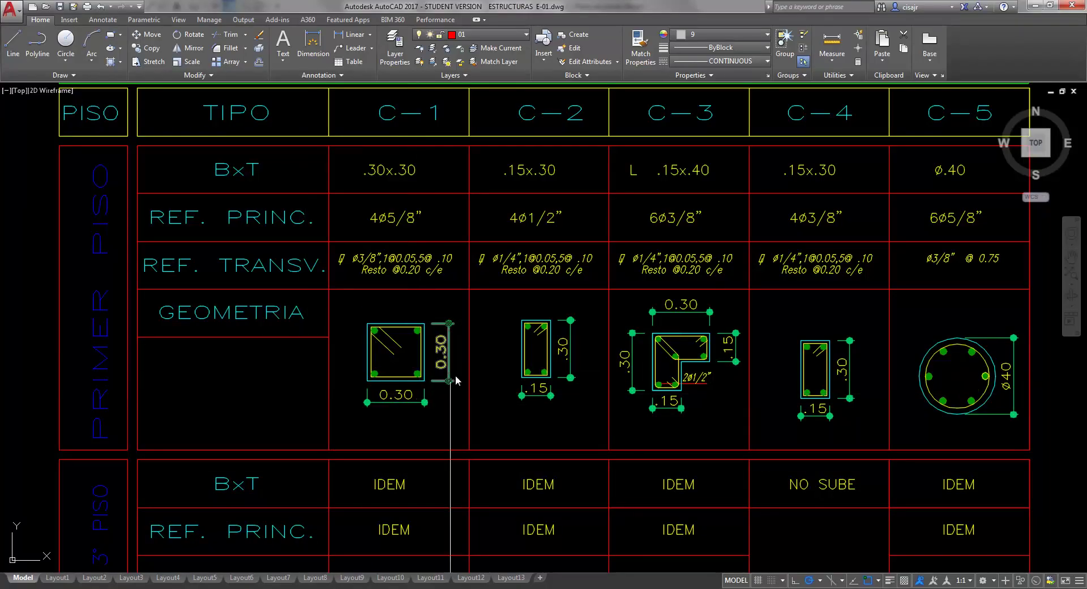
Step: In the AutoCAD CUADRO DE COLUMNAS, change the C-2 column's BxT text for the first floor to .15x.40
mouse_move(462, 351)
middle_down()
mouse_move(452, 347)
mouse_move(466, 408)
mouse_move(498, 376)
mouse_move(483, 269)
middle_up()
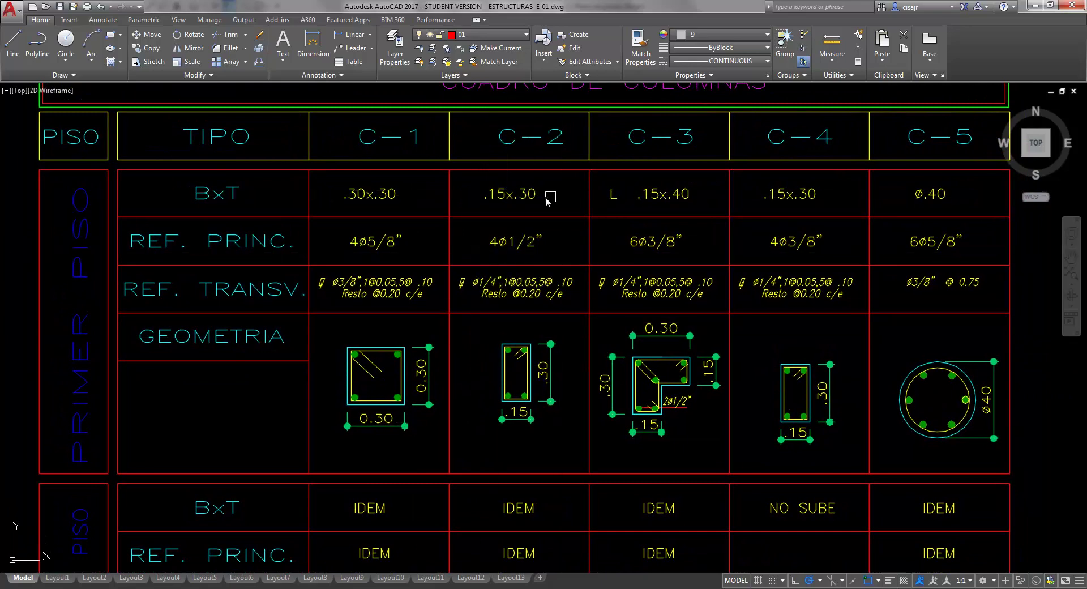
click(524, 197)
double_click(524, 197)
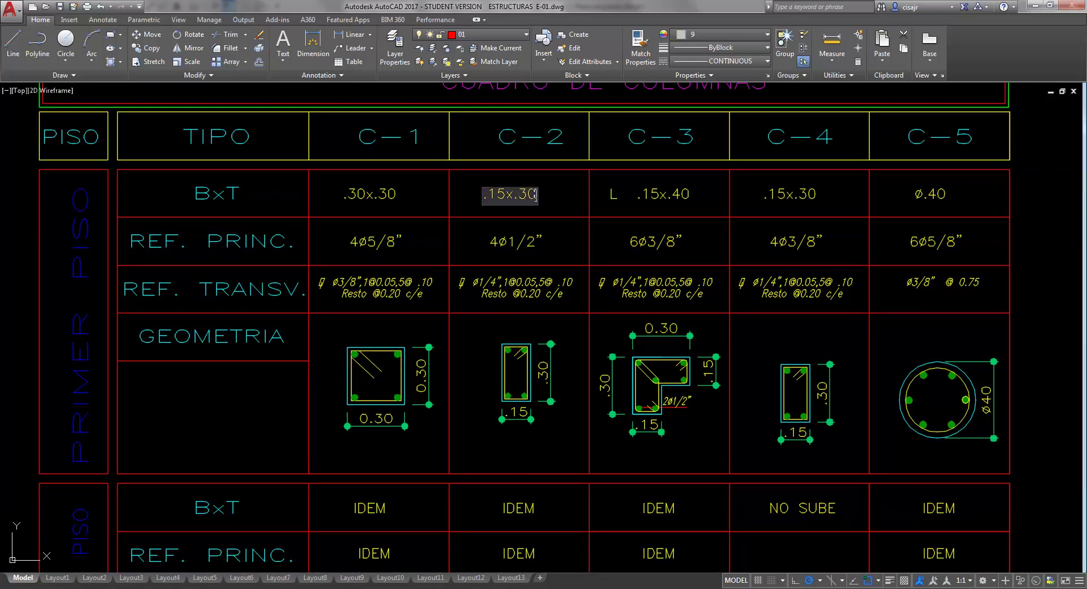
drag(523, 196, 527, 201)
text(4)
key(Return)
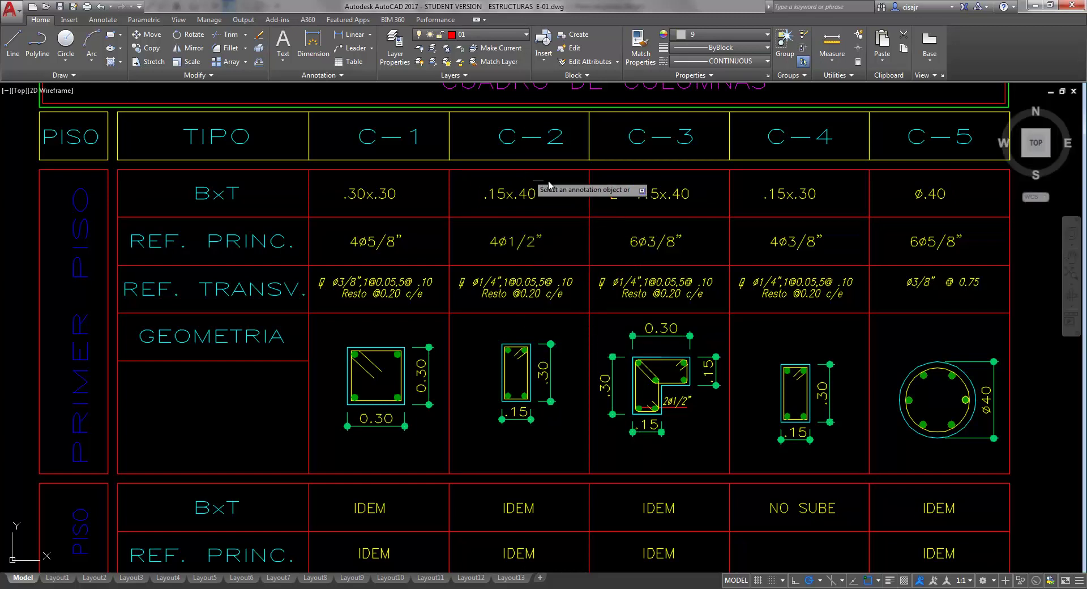
scroll(548, 184, down, 2)
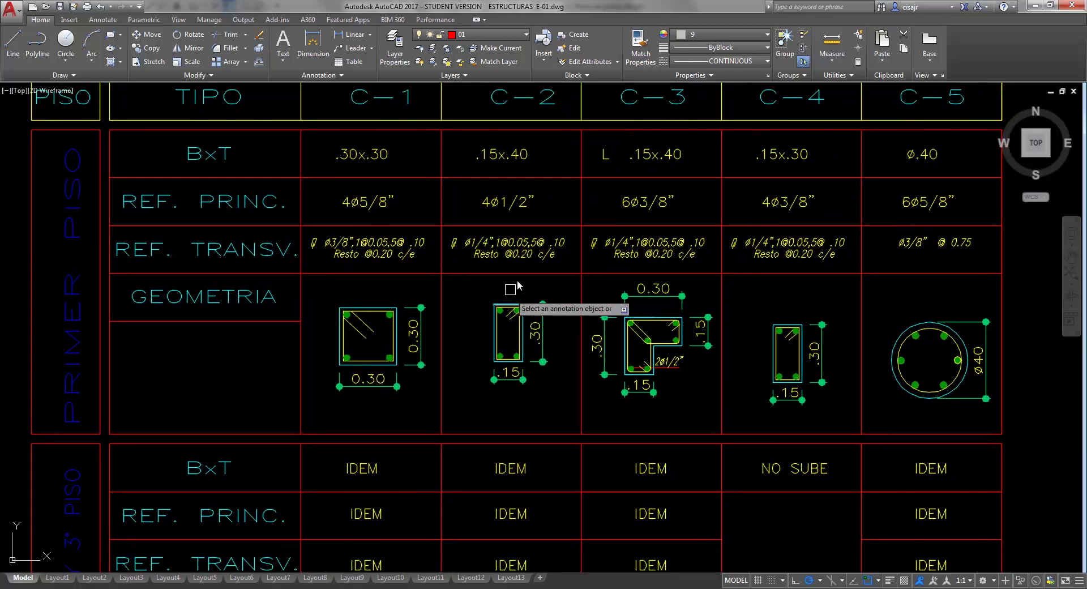
mouse_move(504, 295)
middle_down()
mouse_move(501, 277)
mouse_move(550, 315)
middle_up()
key(Escape)
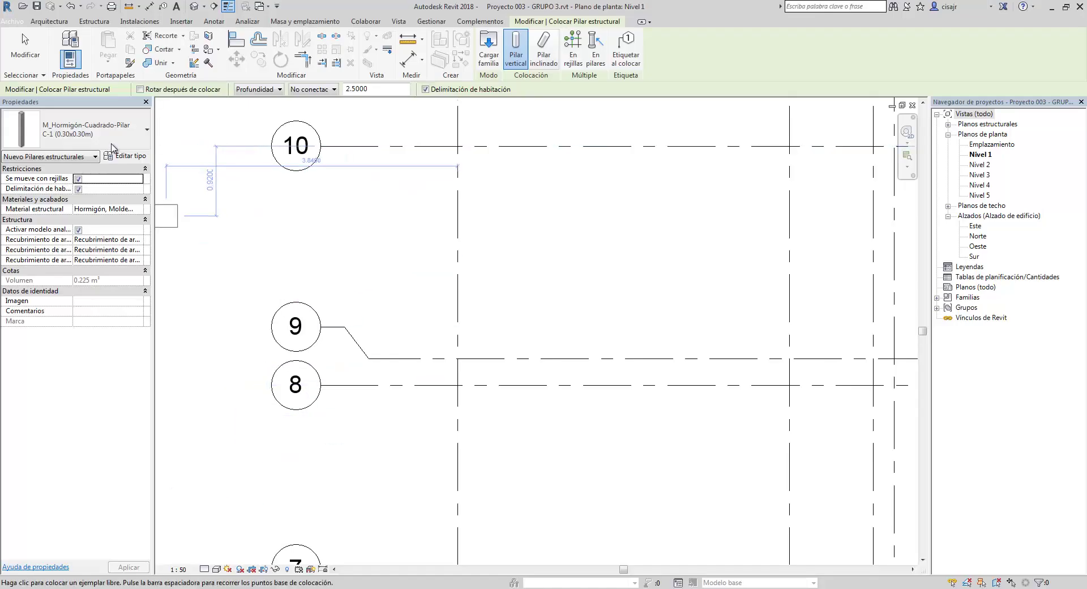
Step: Back in Revit, inspect the b and h dimensions of the M_Hormigón-Rectangular-Pilar 300 x 450mm type without changing them
click(128, 136)
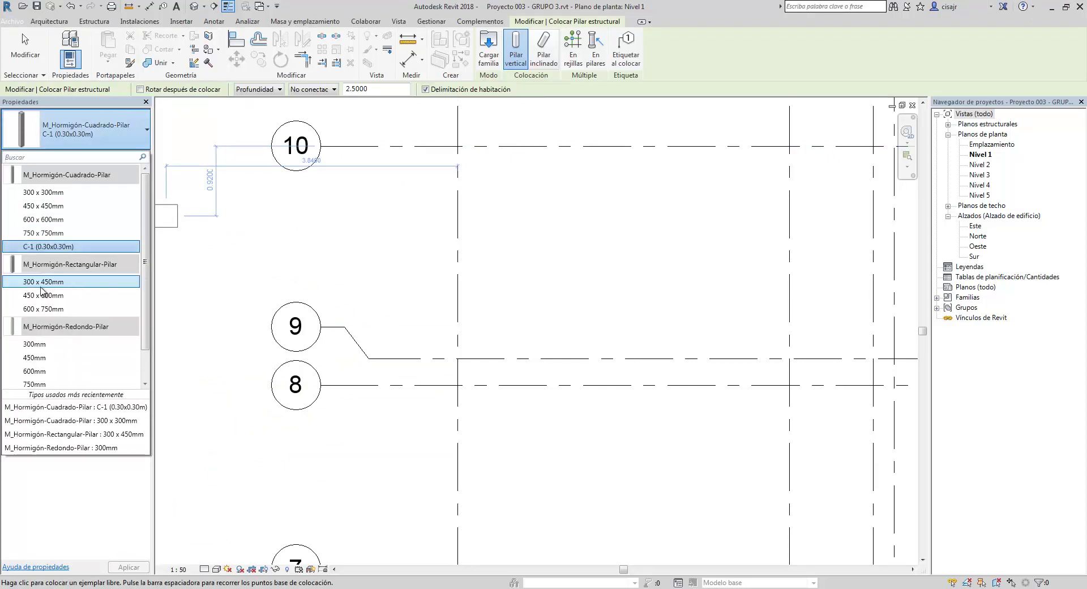
key(Escape)
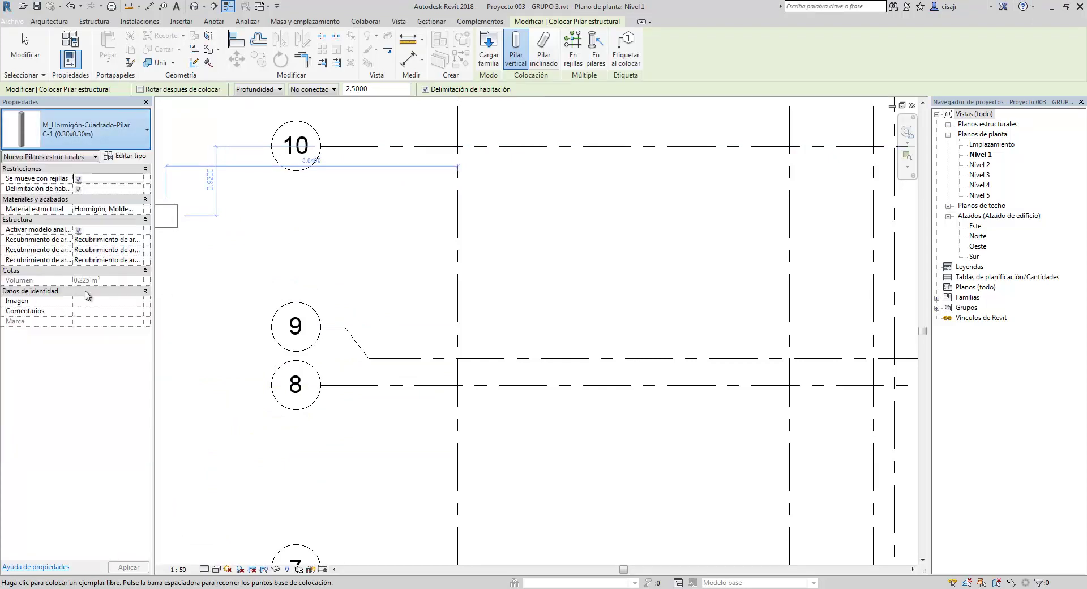
click(141, 161)
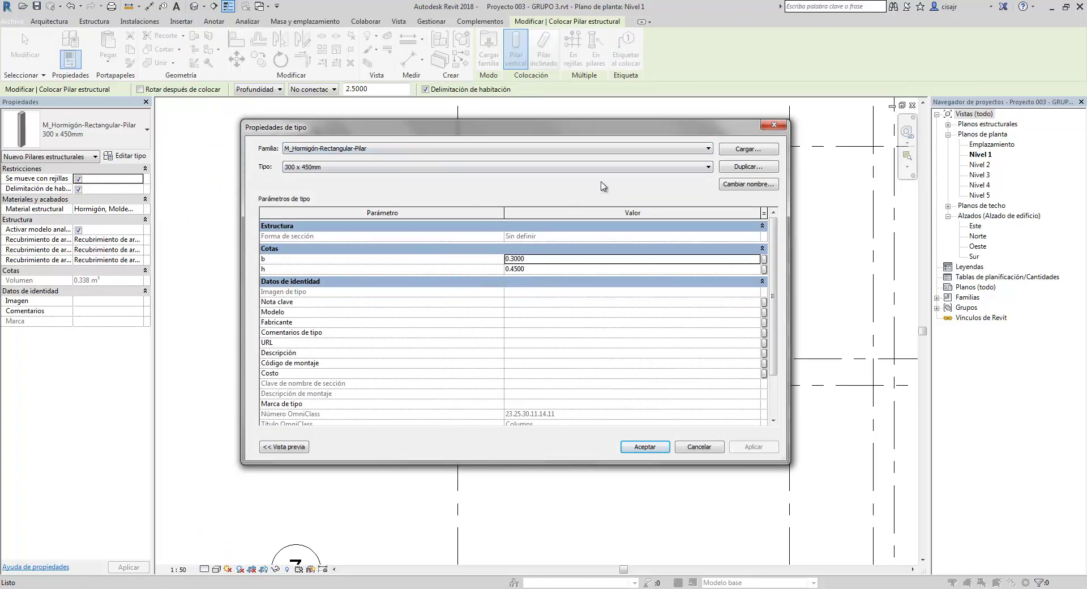
click(774, 125)
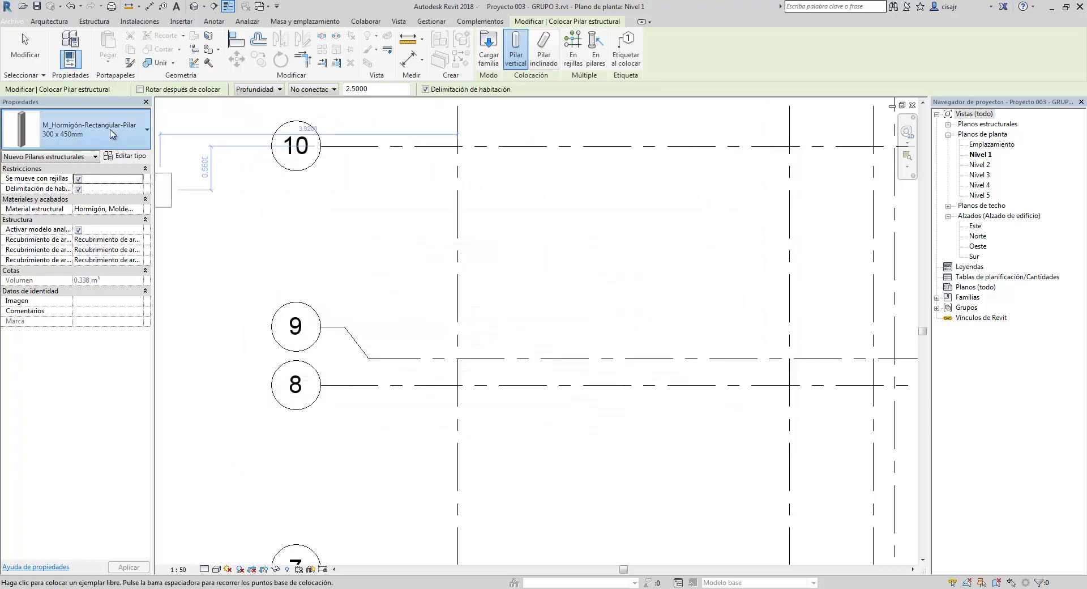
Step: Select the C-1 (0.30x0.30m) square column type and examine its b dimension in the type properties for comparison
click(111, 134)
click(84, 255)
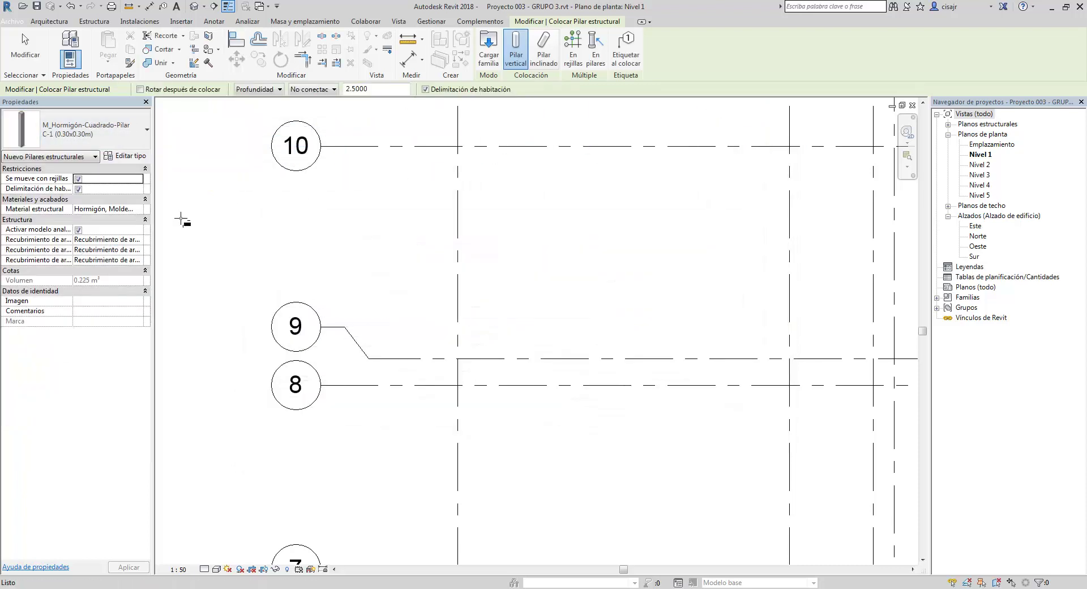
click(126, 156)
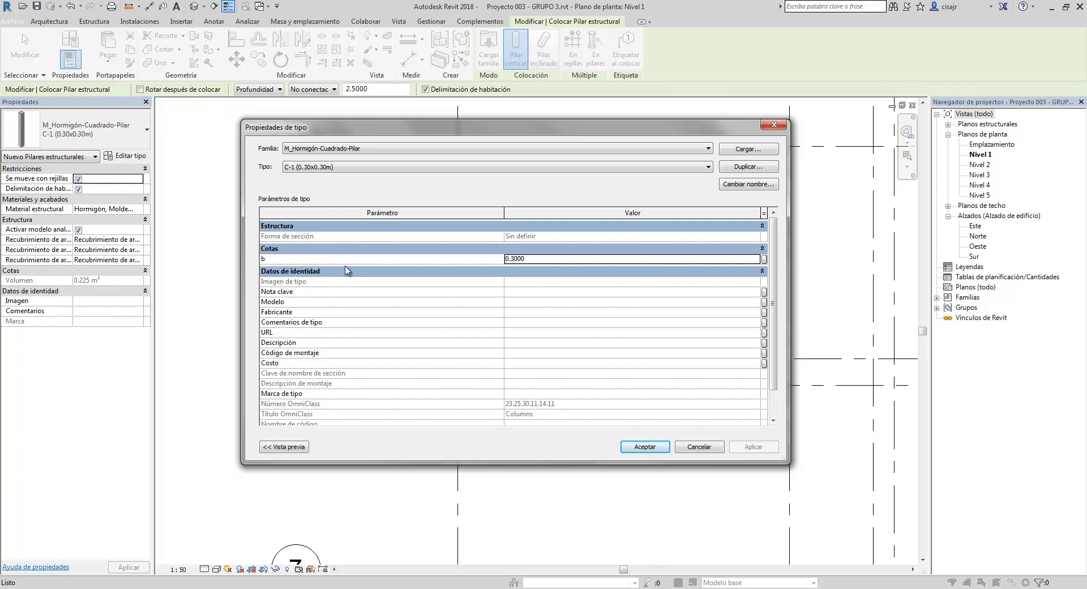
click(552, 260)
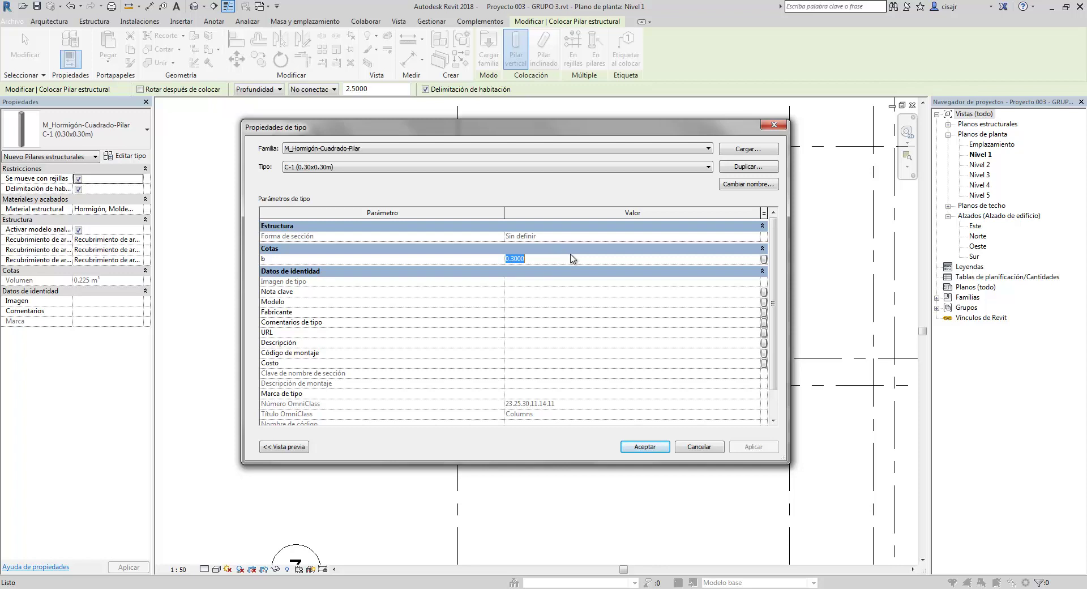
click(579, 258)
click(656, 449)
Step: Choose the 300 x 450mm type of M_Hormigón-Rectangular-Pilar and open its type properties
click(108, 135)
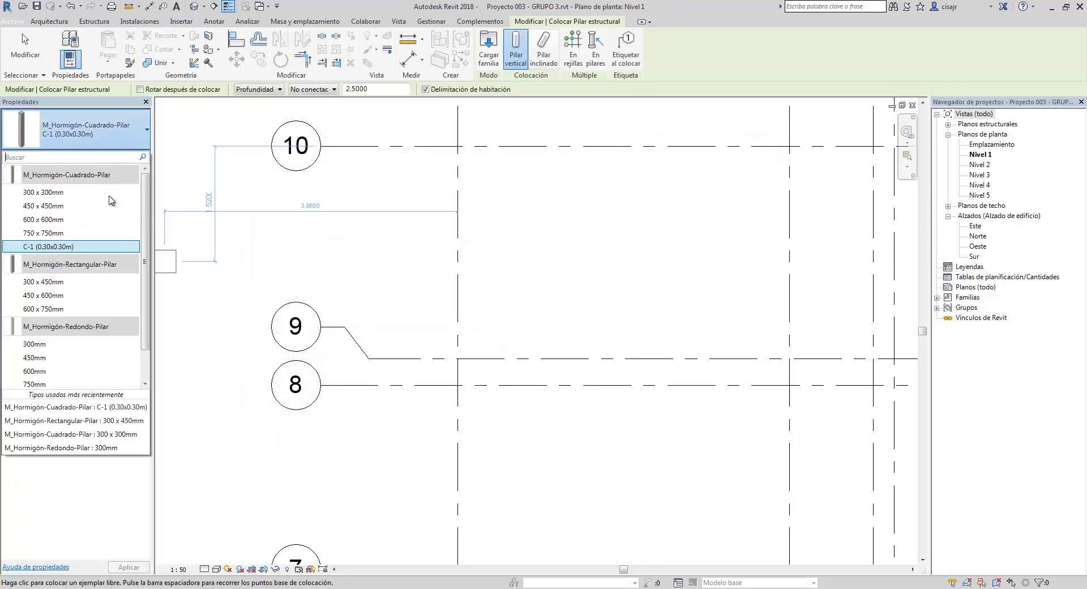
click(113, 281)
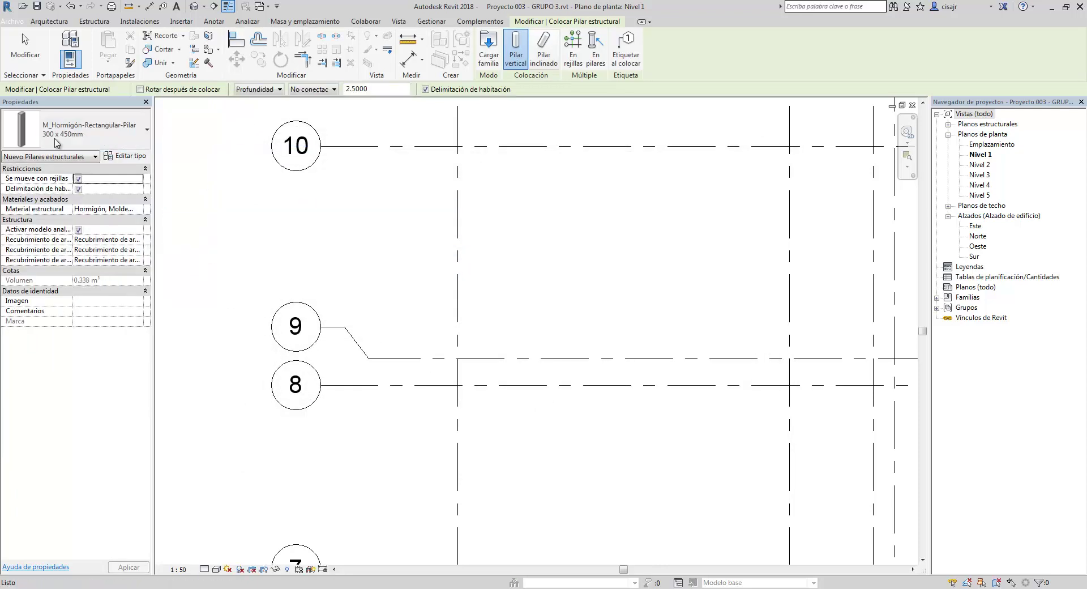
click(126, 156)
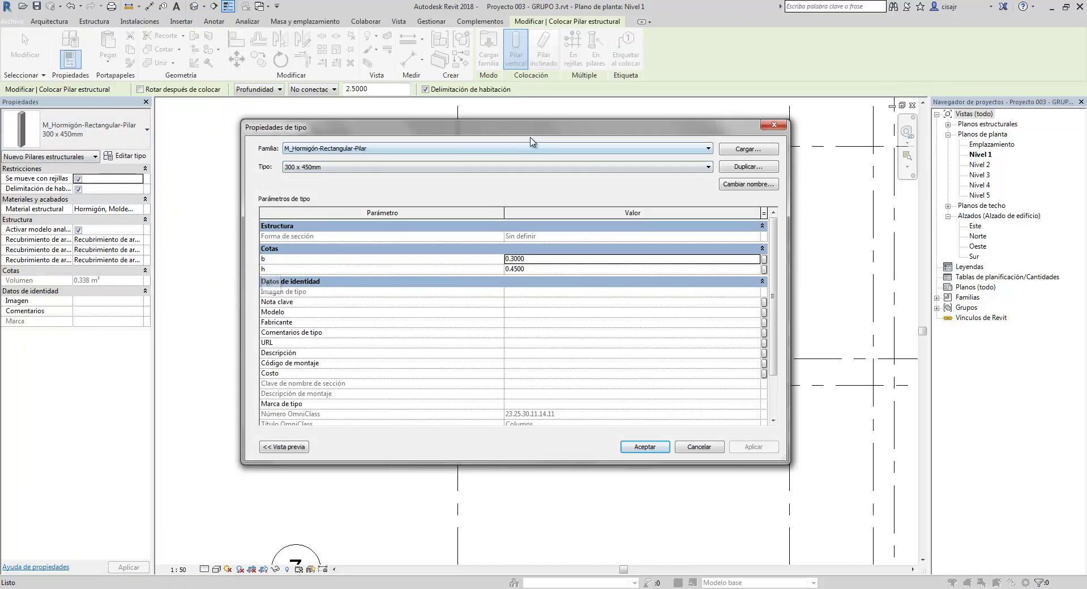
Step: Show the 3D preview of the rectangular column and examine which sides the b and h dimensions control
drag(560, 129, 670, 124)
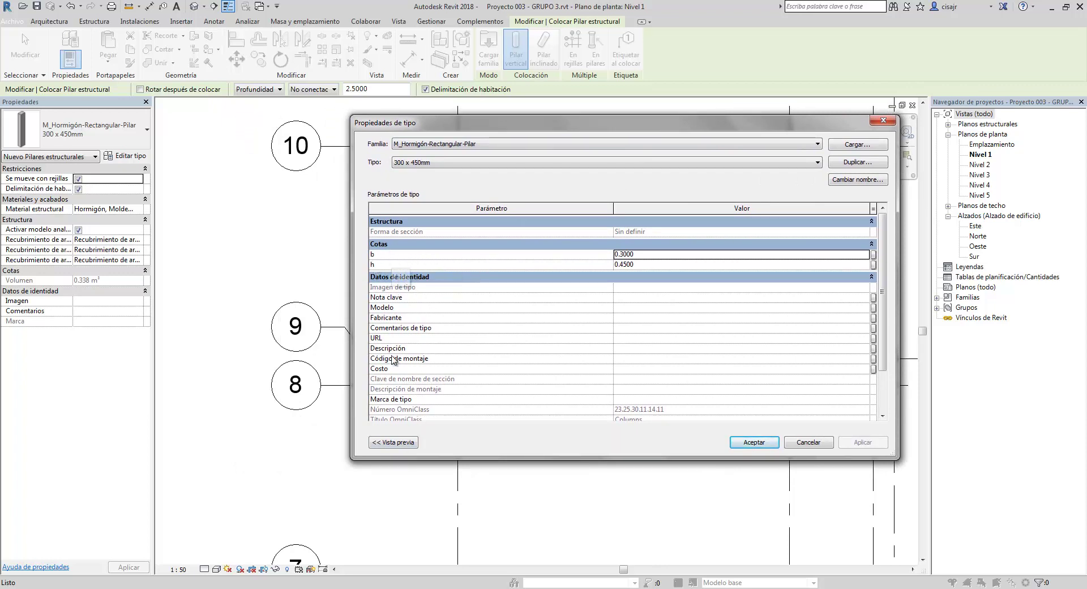
click(395, 442)
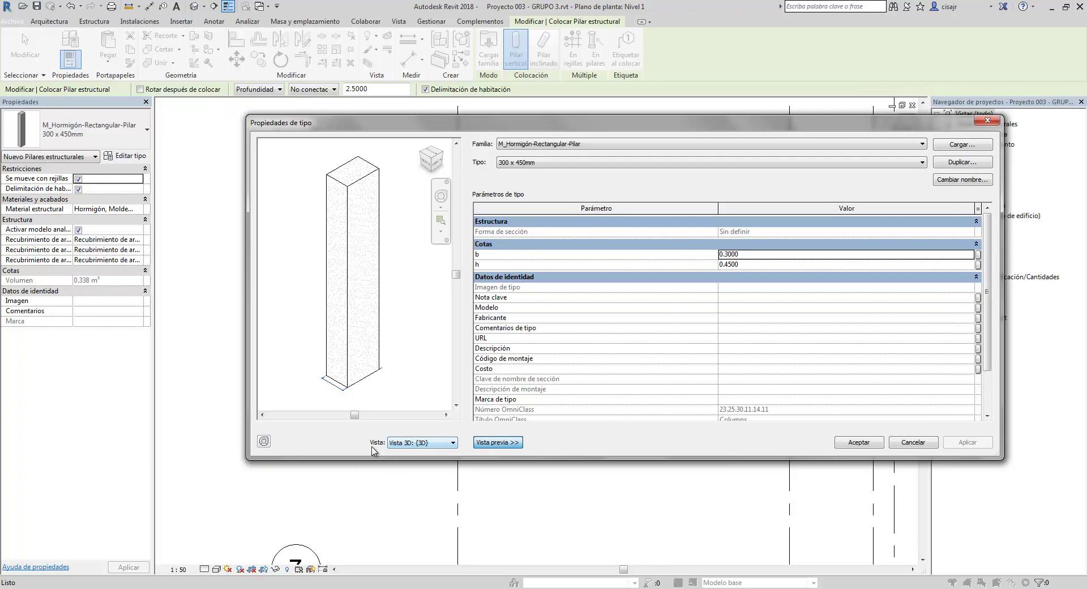
drag(531, 127, 441, 142)
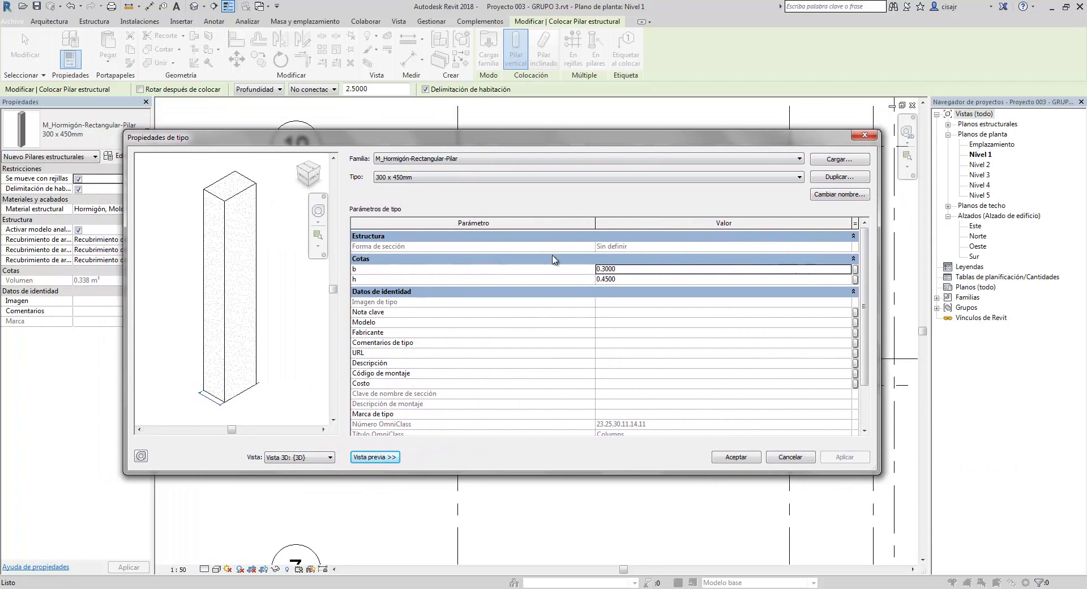
click(639, 277)
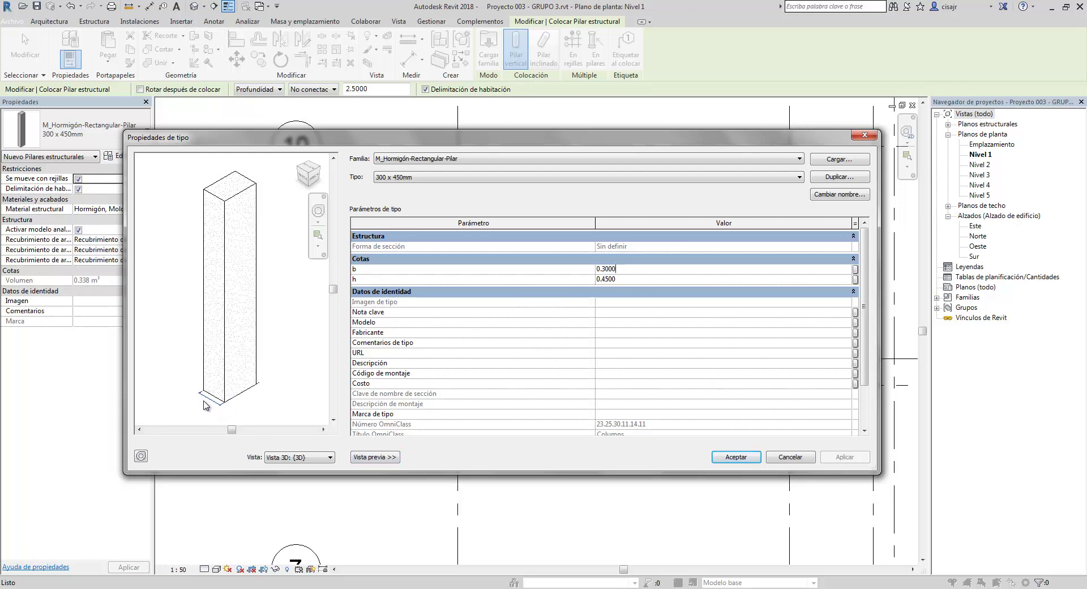
click(631, 279)
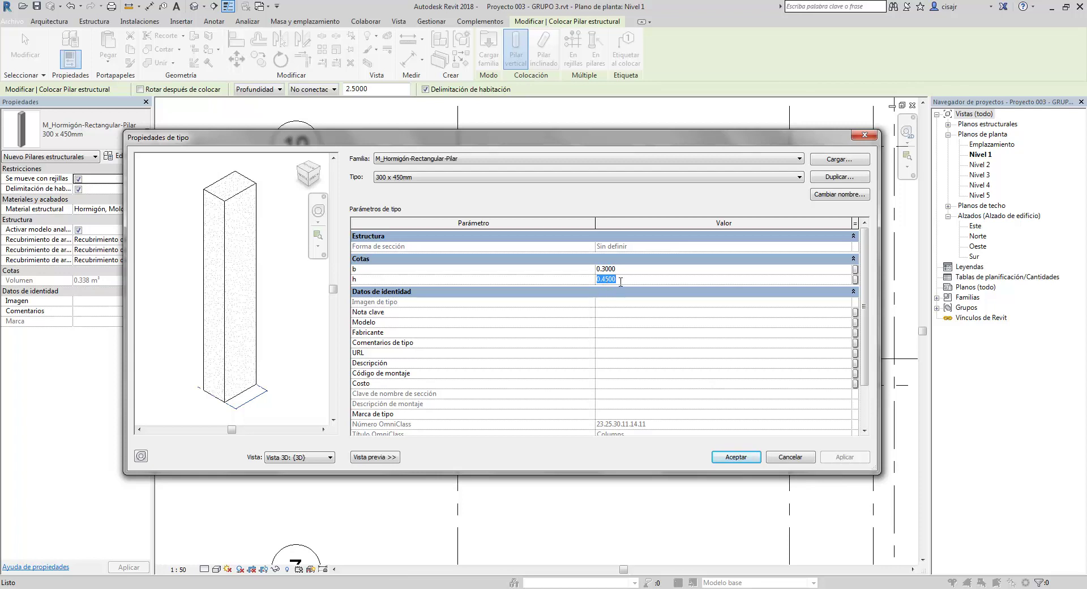
Step: Duplicate the 300 x 450mm rectangular column type under the name C-2 (0.15x0.40m)
click(847, 178)
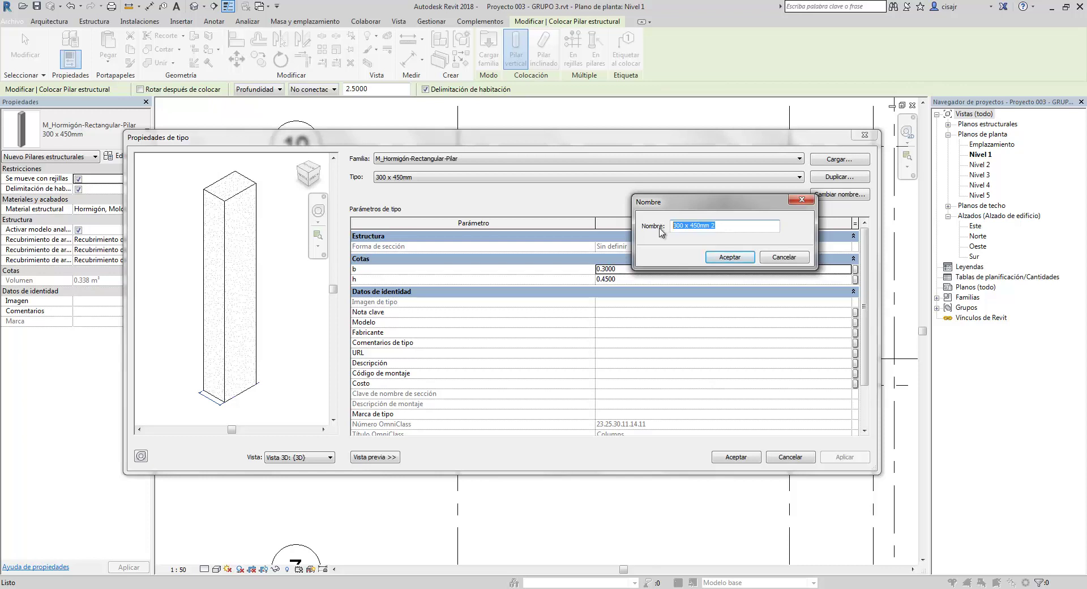
text(C-2 (0.15x0.40m)
click(729, 258)
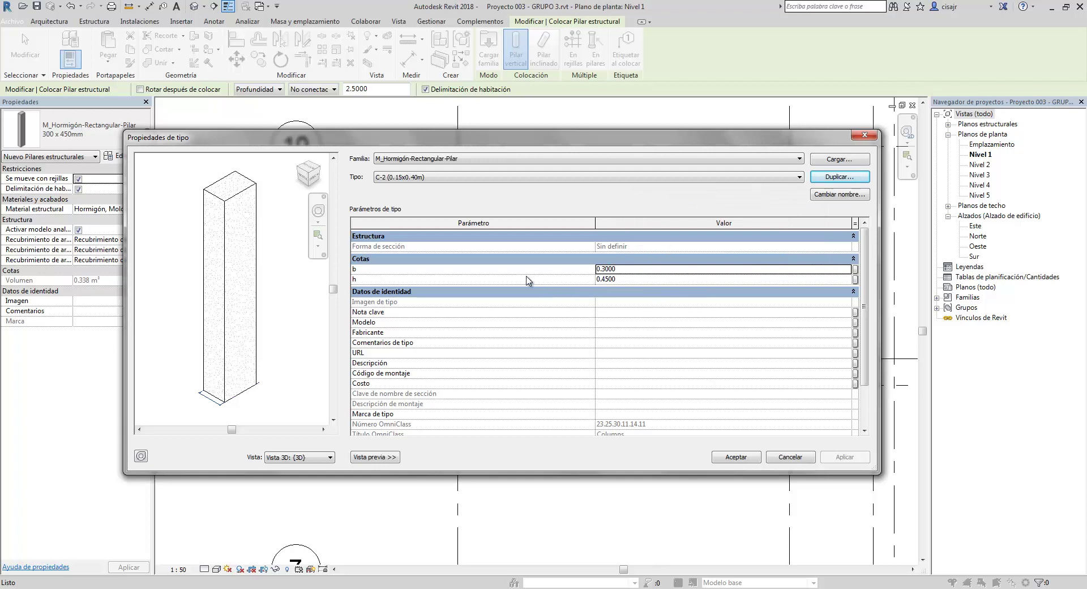
Step: Set the C-2 type's b to 0.15 and h to 0.40, and accept the type properties
click(635, 270)
text(.15)
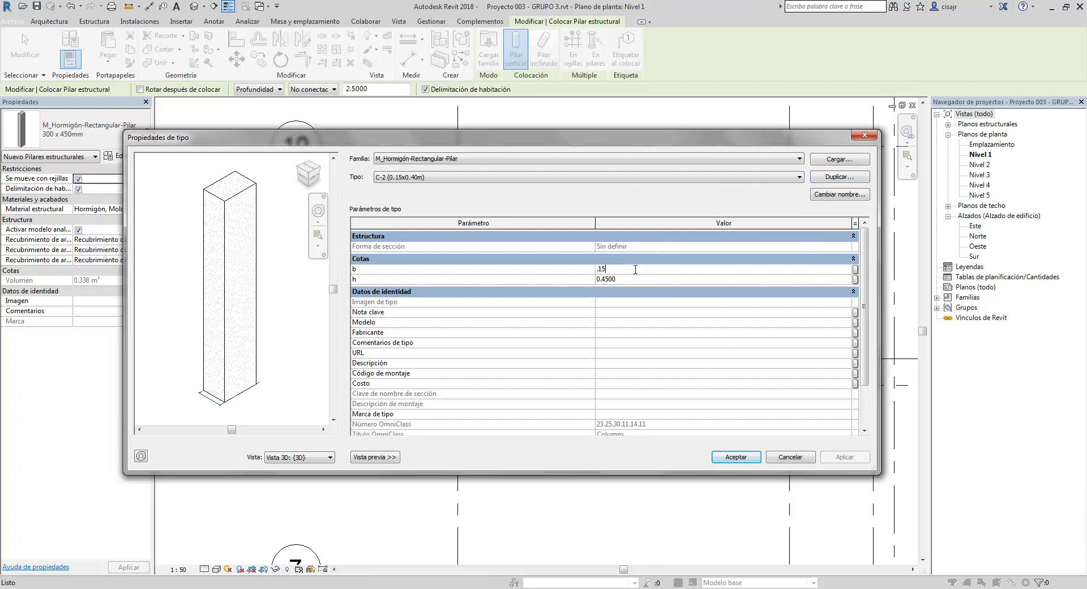
click(632, 279)
key(BackSpace)
click(739, 459)
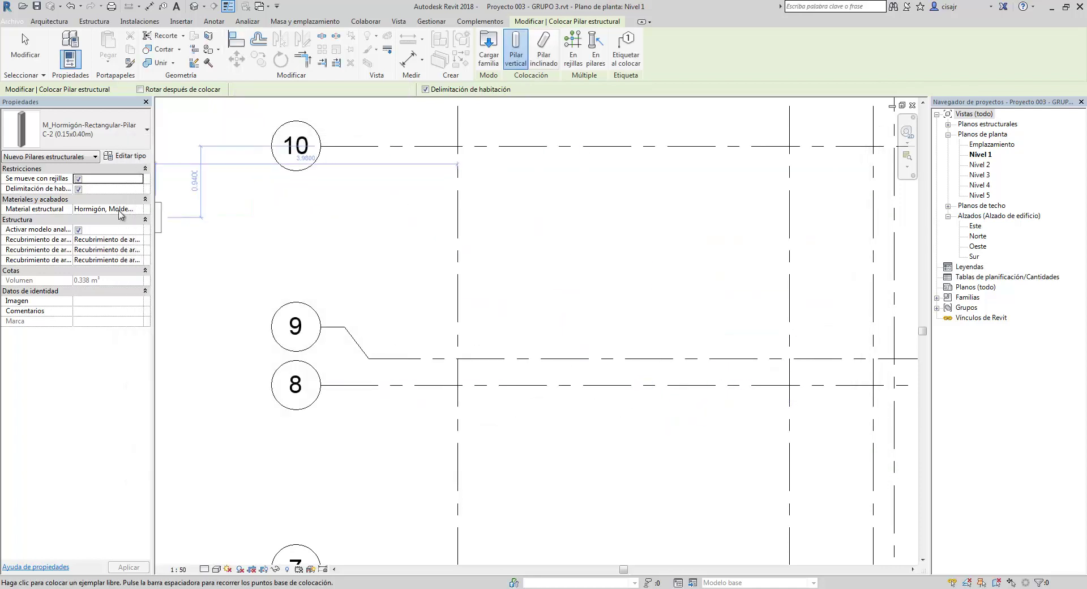
Step: Duplicate the C-2 rectangular column type under the name C-4 (0.15x0.30m)
click(144, 158)
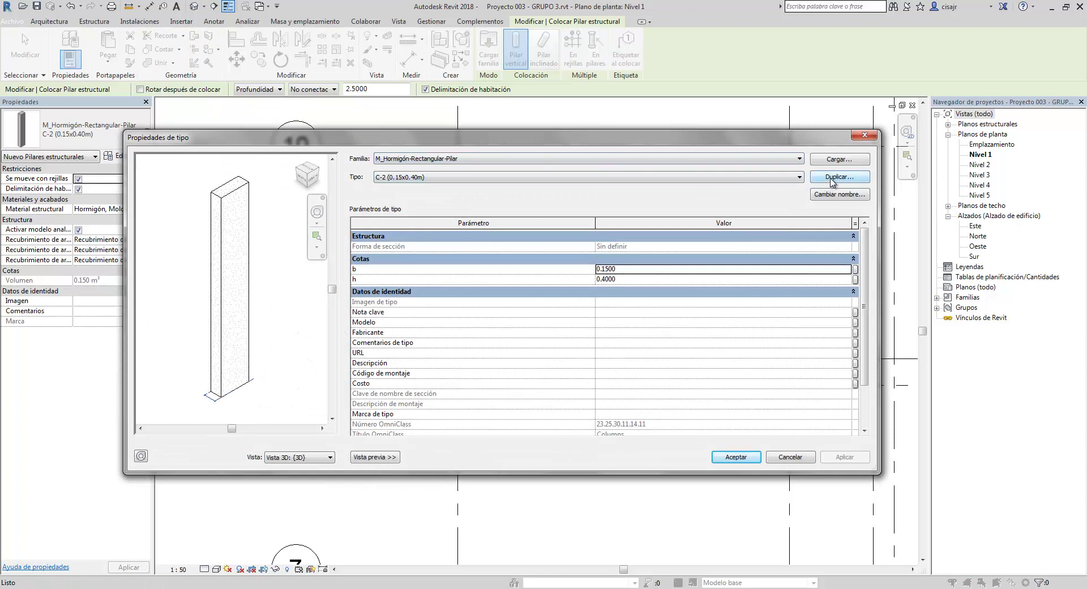
click(837, 177)
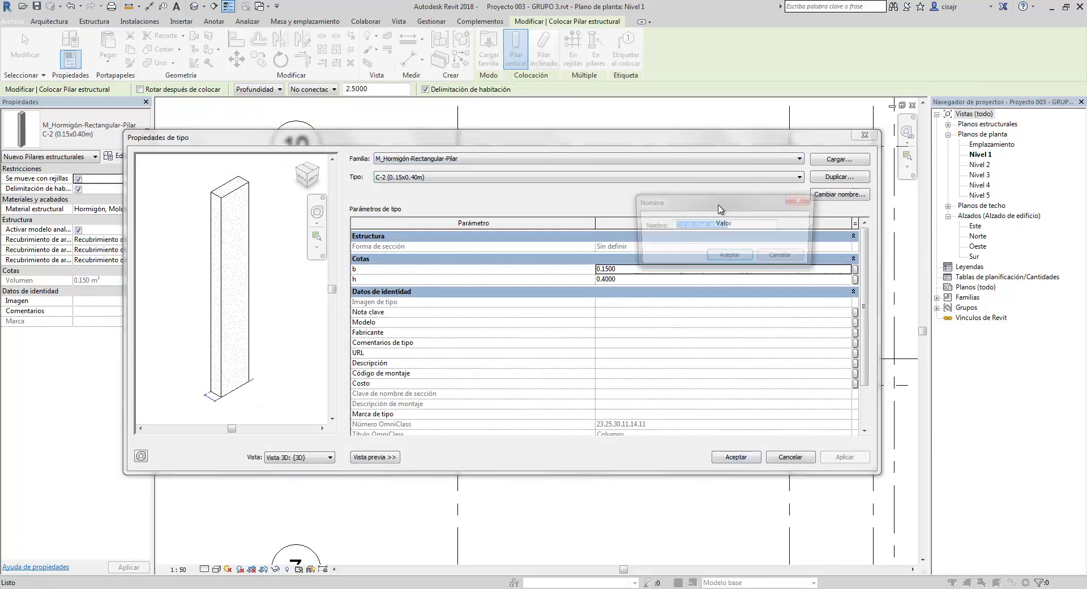
click(684, 227)
key(BackSpace)
key(BackSpace)
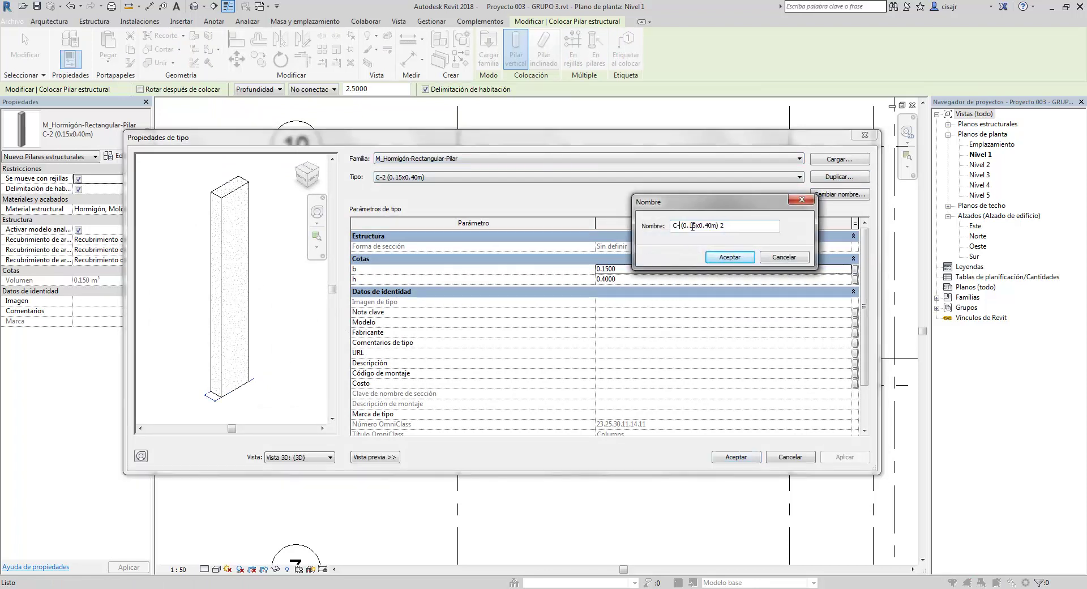
text(4)
click(730, 256)
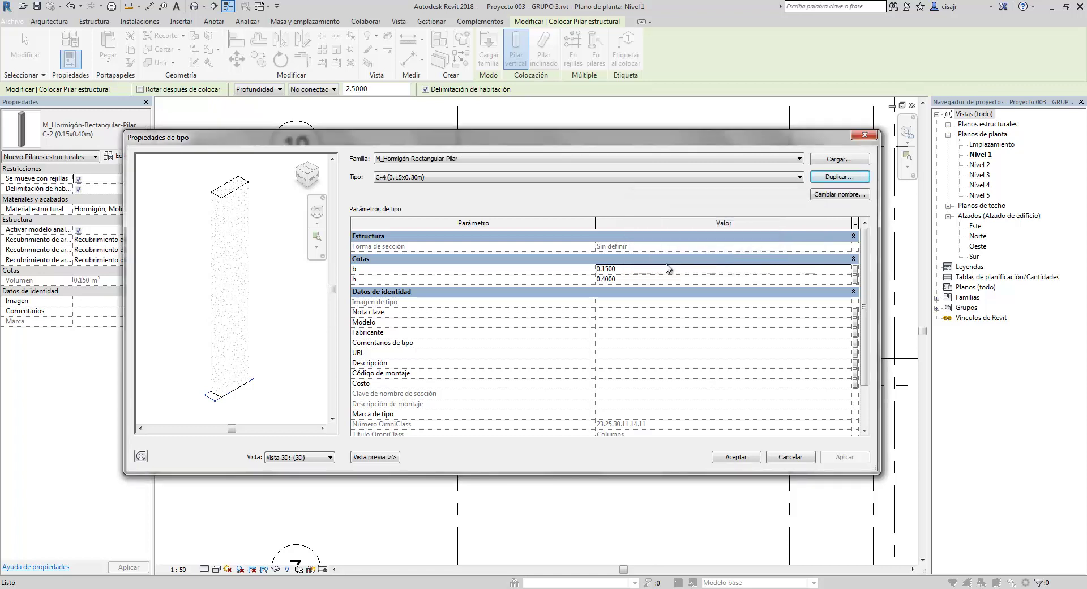
Step: Set the C-4 type's h to 0.3 and accept the type properties
click(655, 279)
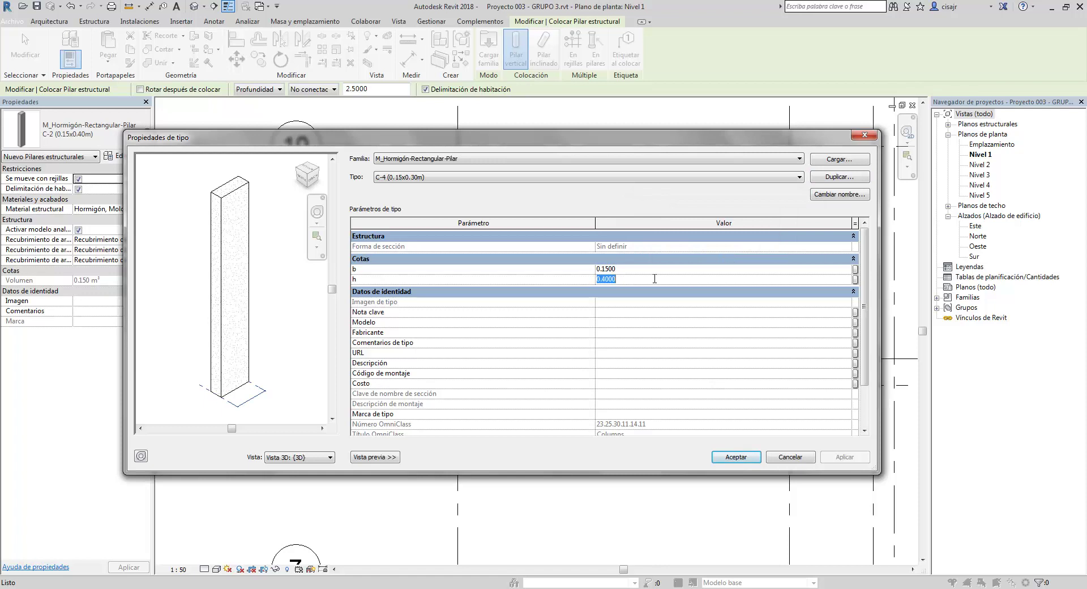
text(.3)
click(738, 461)
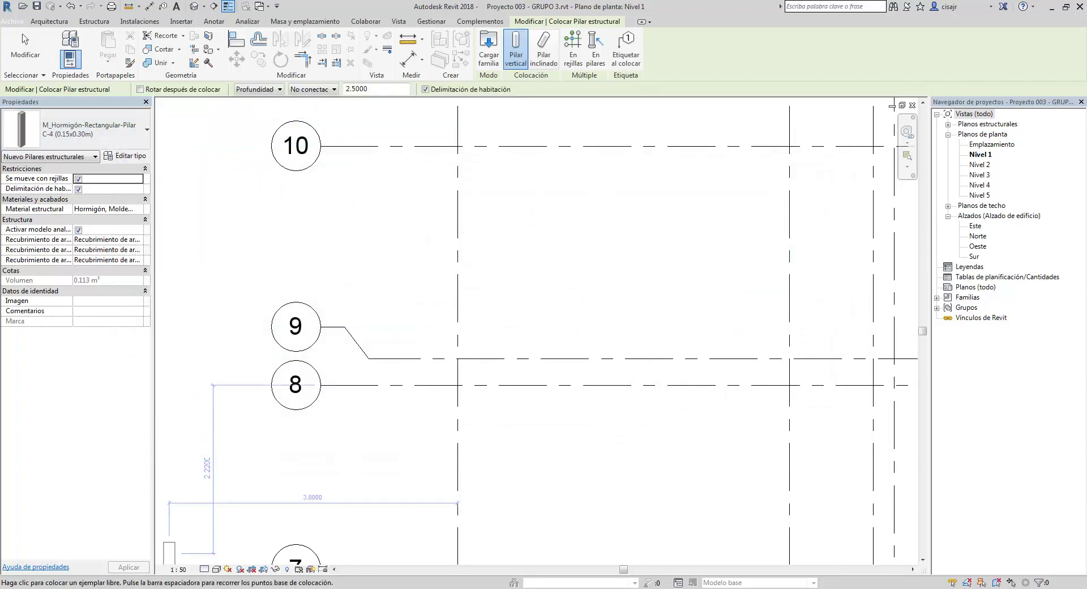
Step: Switch to AutoCAD and examine the sizes and geometry of the C-3, C-4 and C-5 columns in the CUADRO DE COLUMNAS
key(alt+Tab)
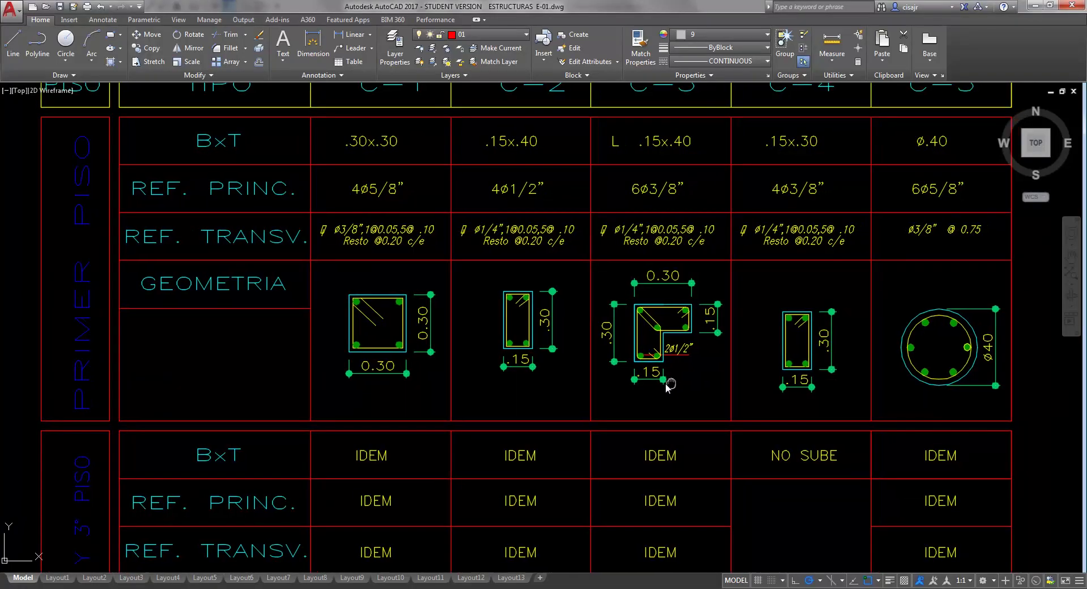
middle_drag(664, 385, 574, 380)
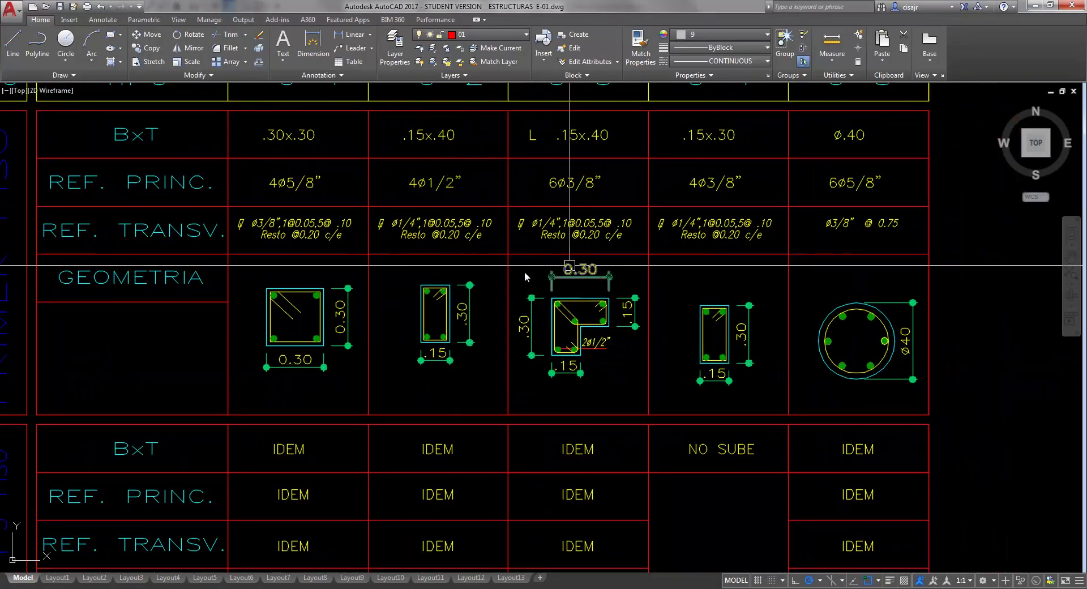
mouse_move(835, 380)
middle_down()
mouse_move(779, 475)
mouse_move(765, 427)
middle_up()
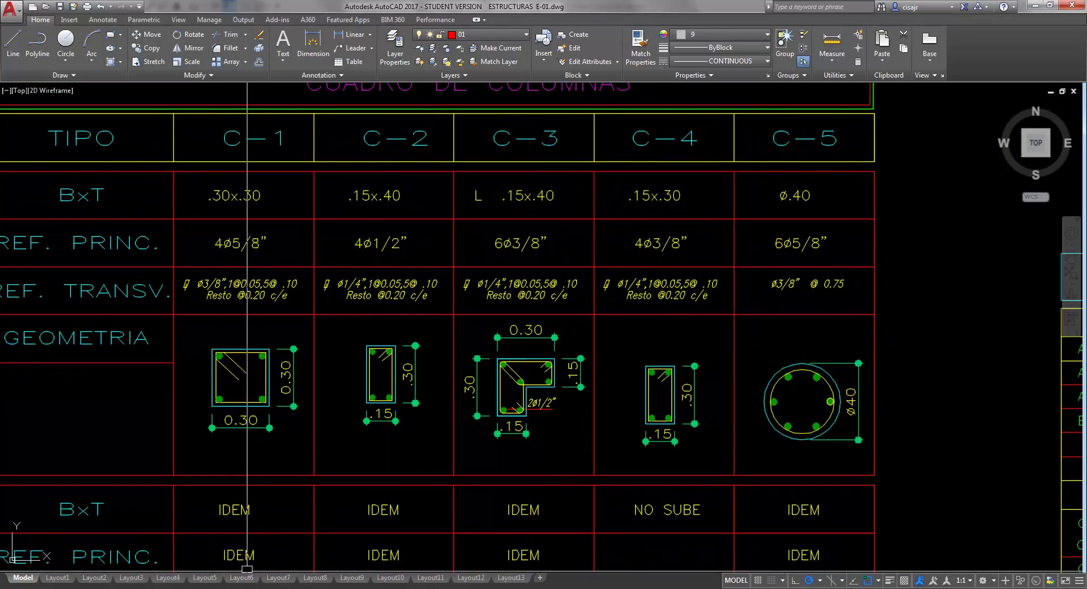
Step: Back in Revit, duplicate the M_Hormigón-Redondo-Pilar 300mm type as C-5 (r=0.20m), checking the column's diameter against the AutoCAD schedule
key(alt+Tab)
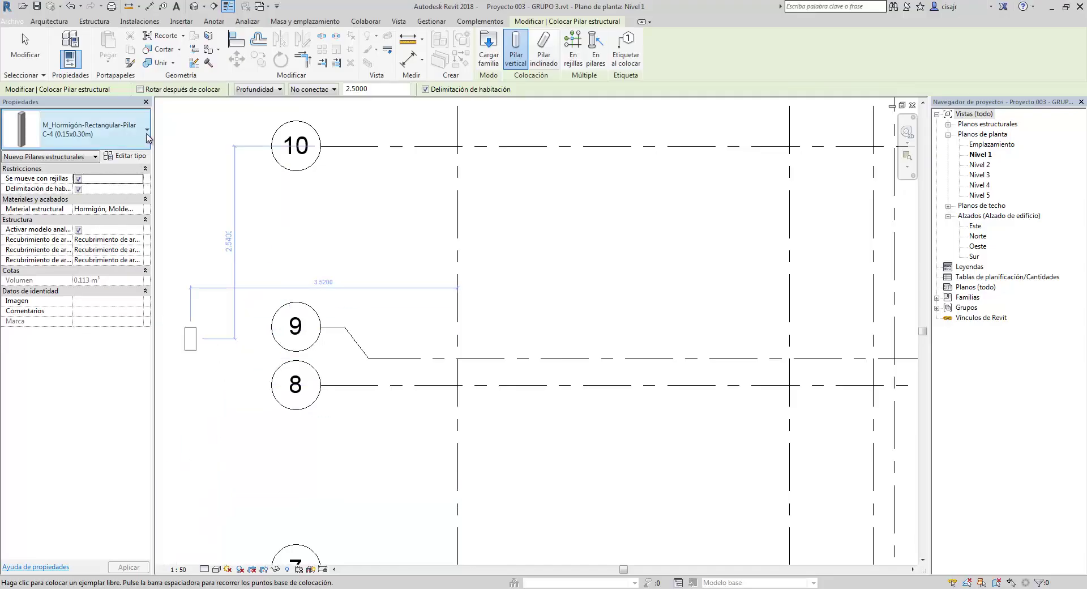
click(85, 129)
scroll(96, 231, down, 2)
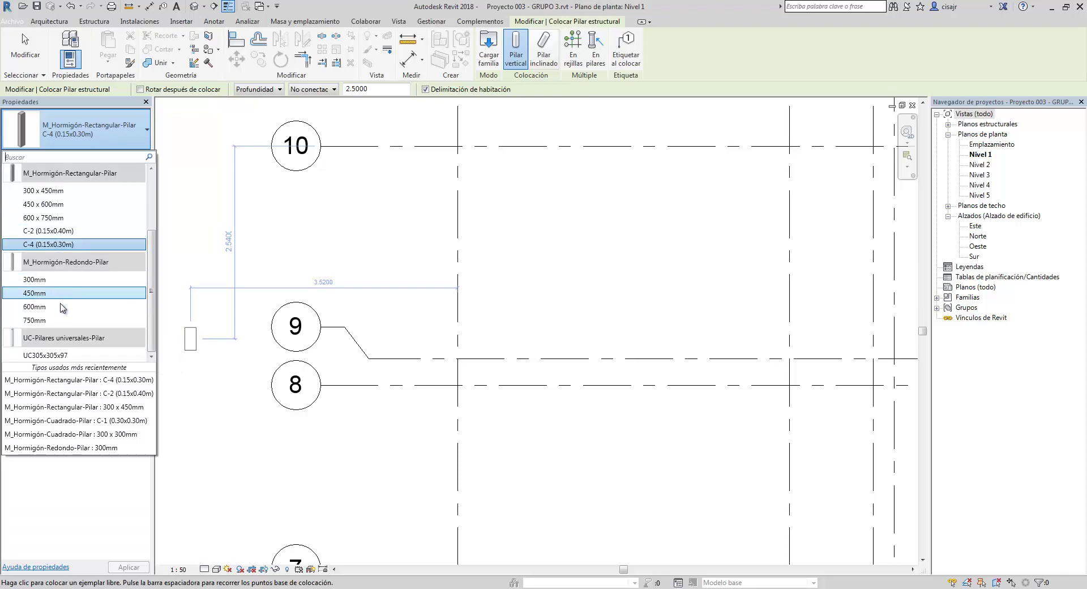
click(68, 280)
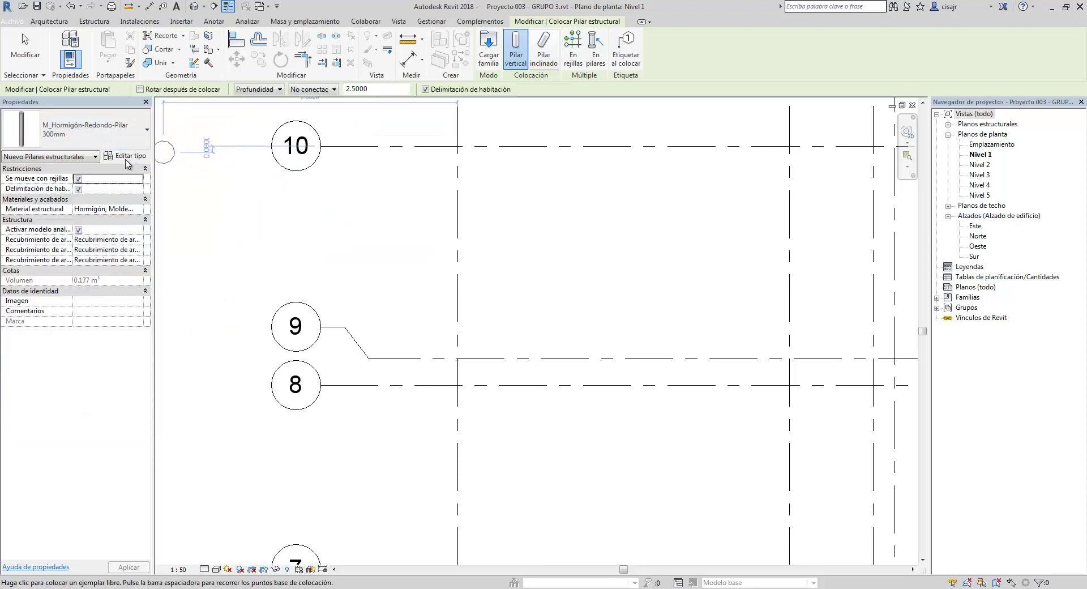
click(122, 156)
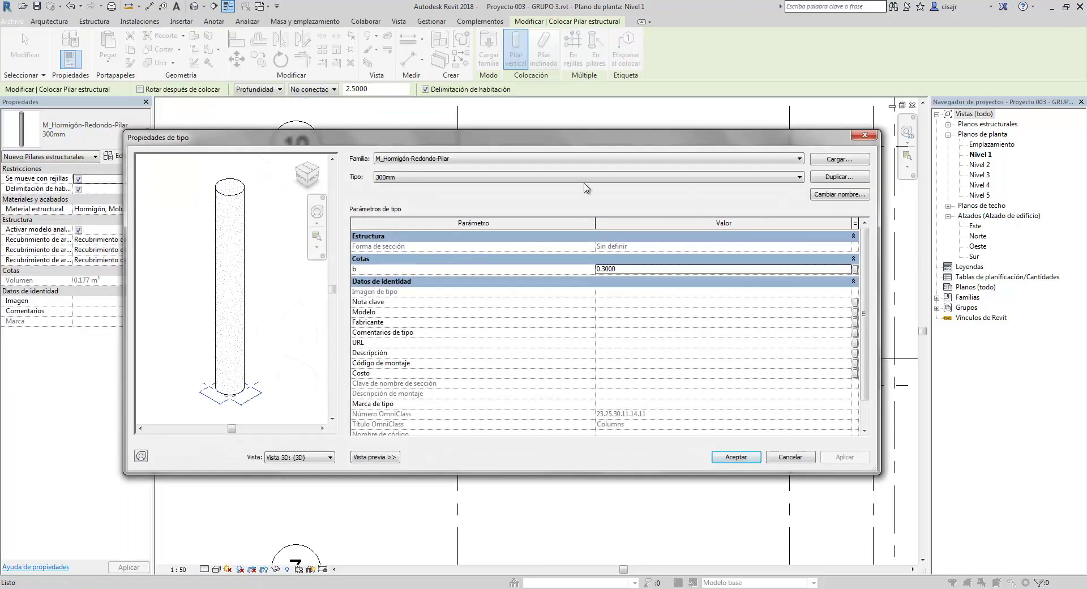
click(830, 178)
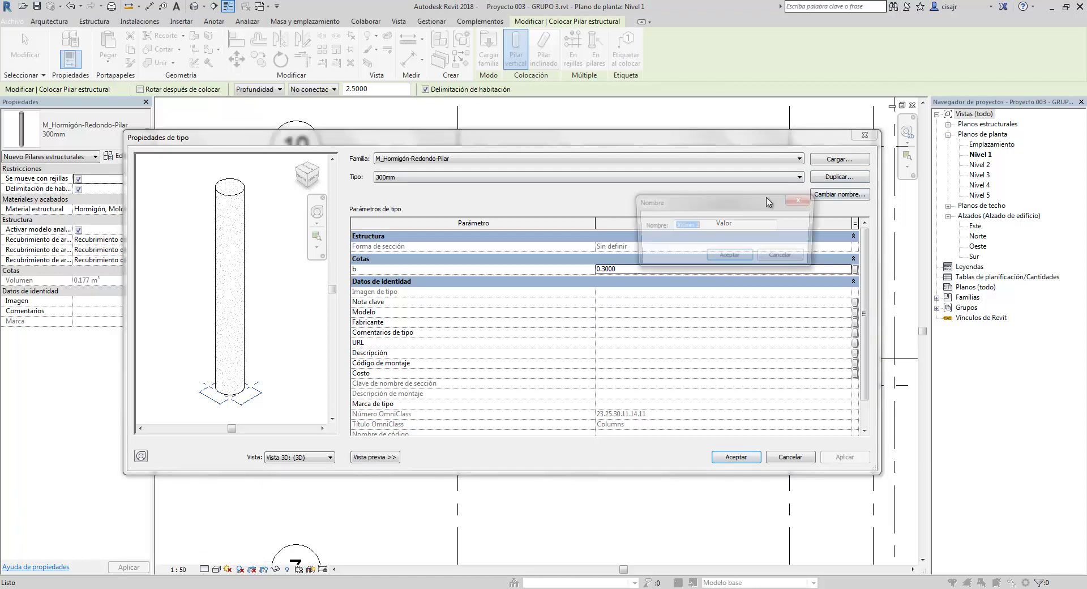
text(C-5 ()
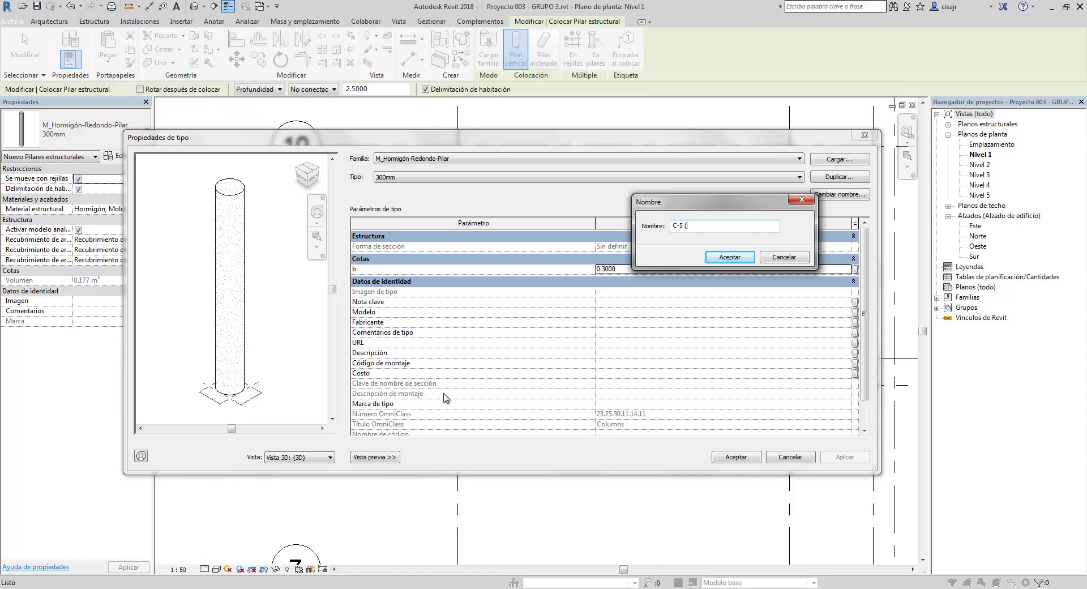
key(alt+Tab)
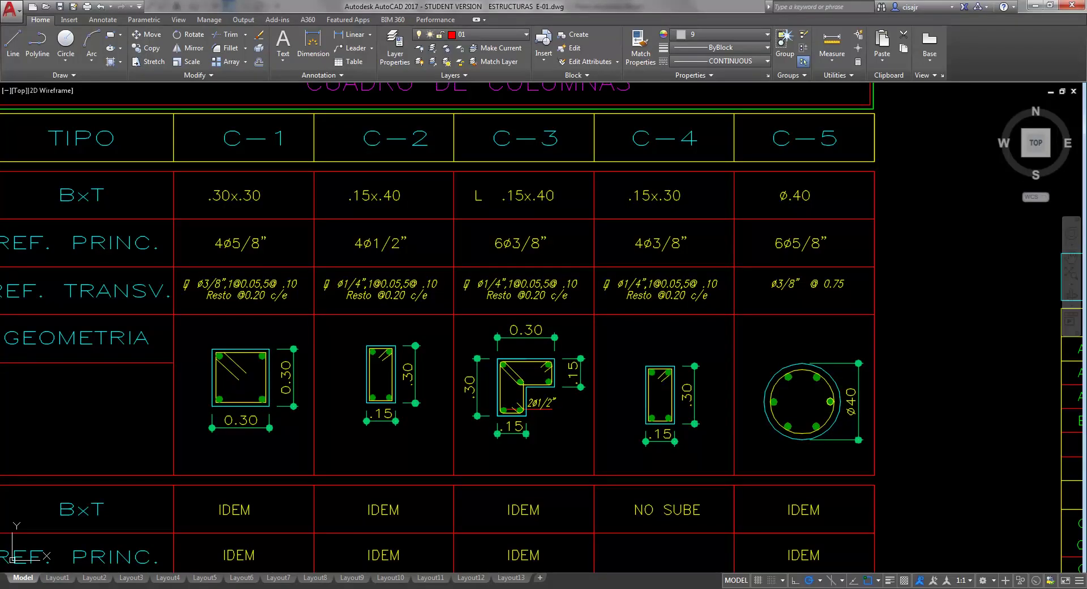
key(alt+Tab)
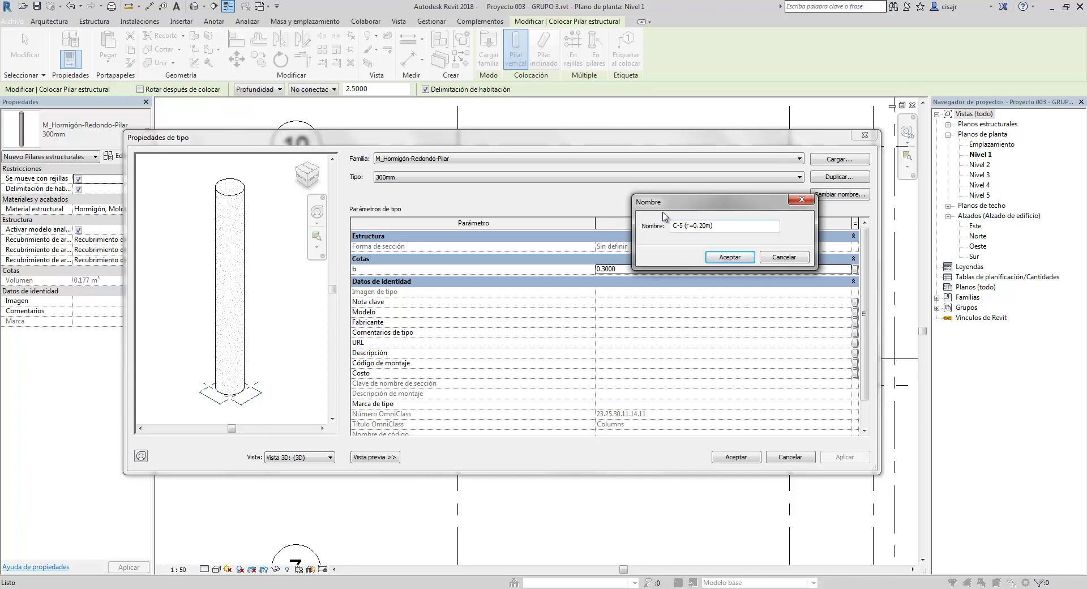
click(732, 256)
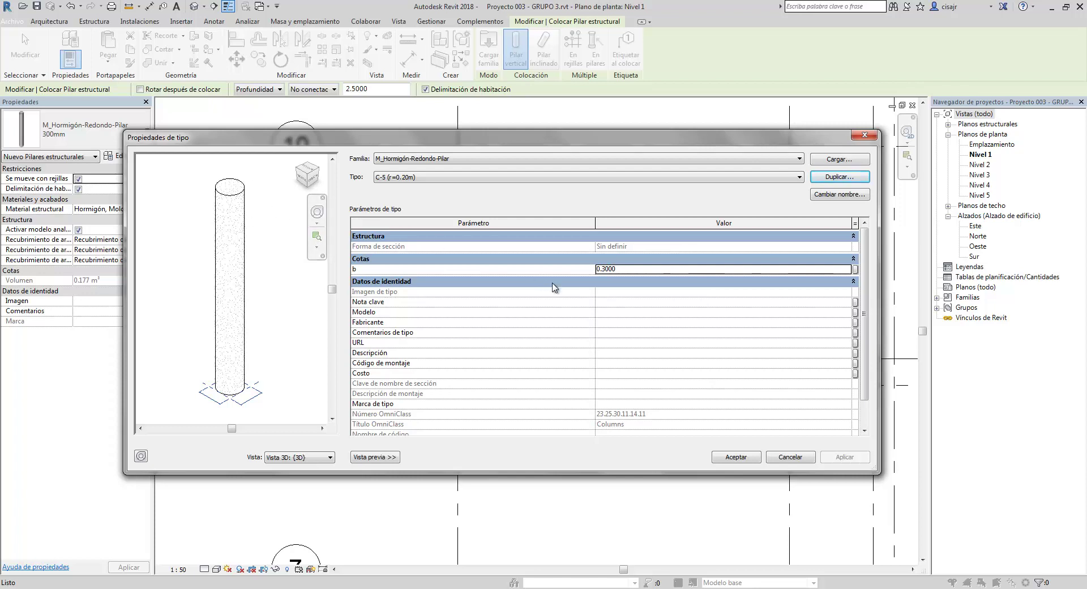
Step: Set the C-5 round column type's b to 0.20 and accept the type properties
click(636, 269)
text(.2)
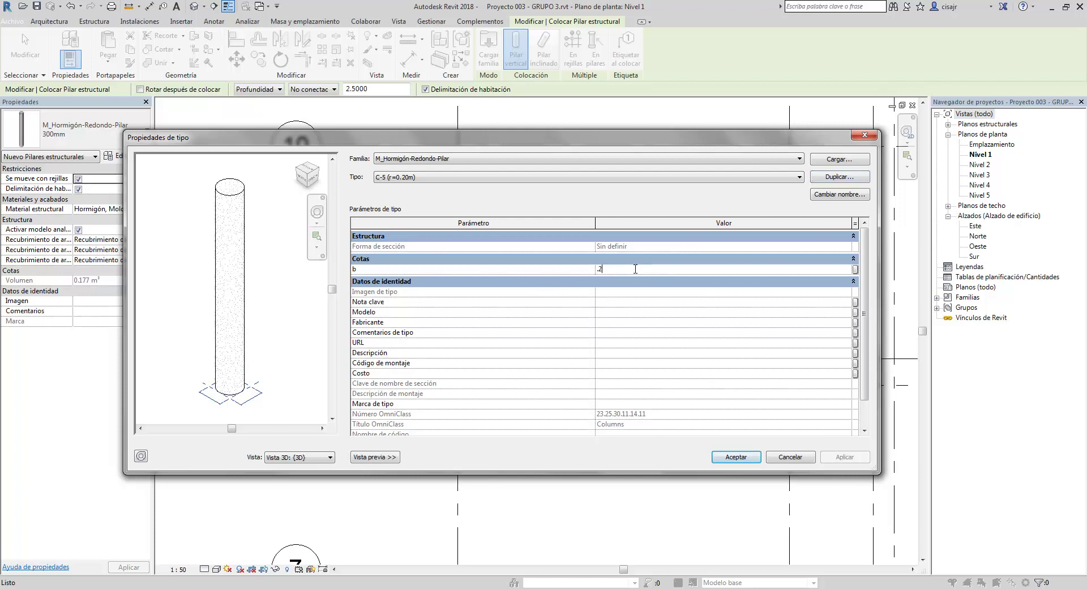
text(0)
click(733, 459)
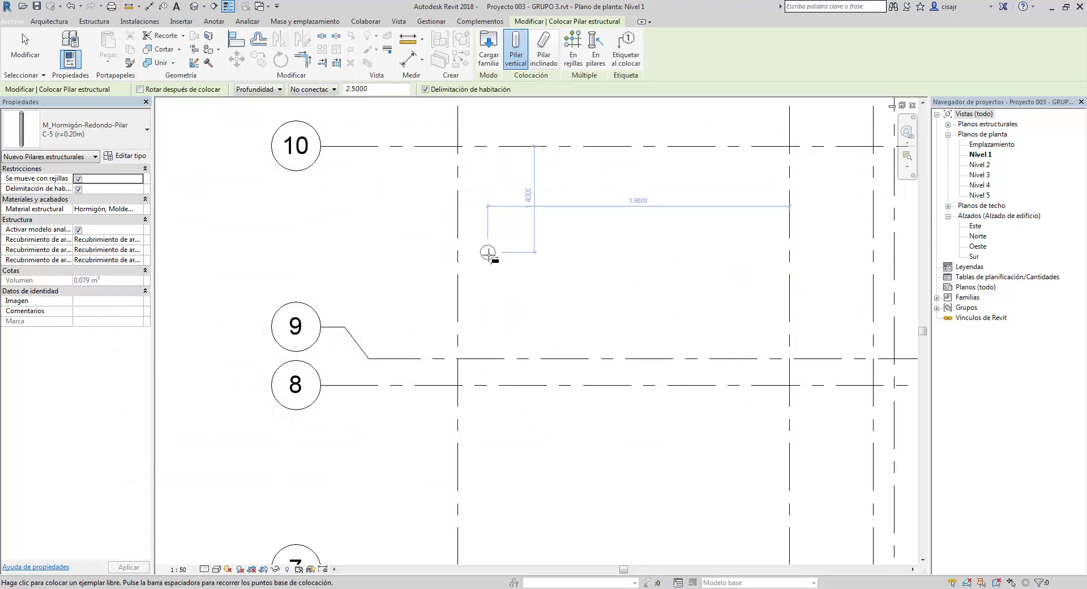
Step: Review the C-1, C-2, C-4 and C-5 types in the list of structural concrete column types
scroll(490, 255, down, 1)
click(90, 130)
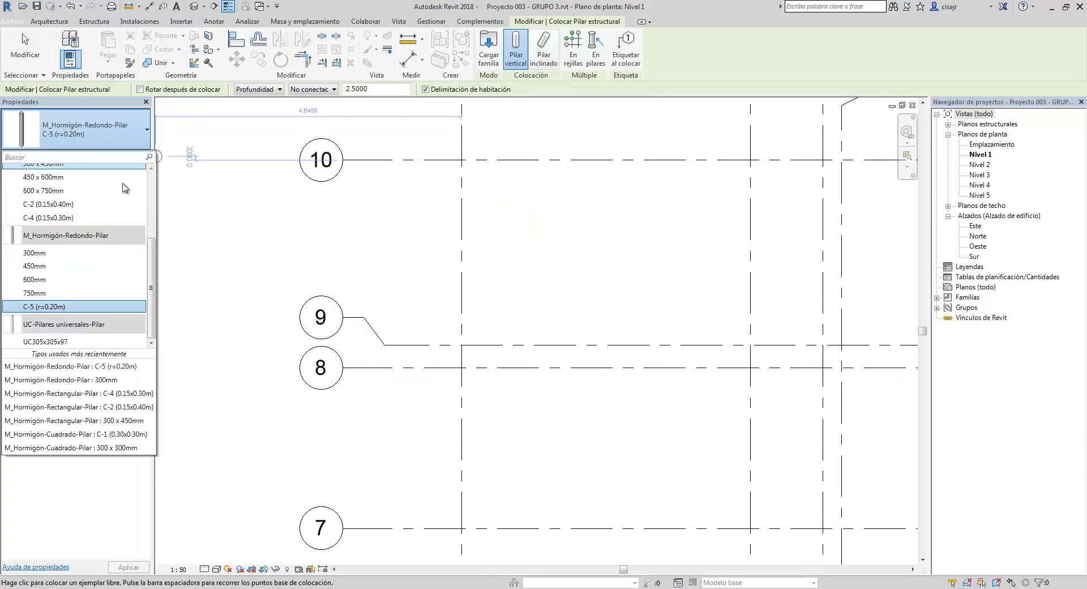
drag(152, 263, 152, 192)
scroll(85, 272, down, 1)
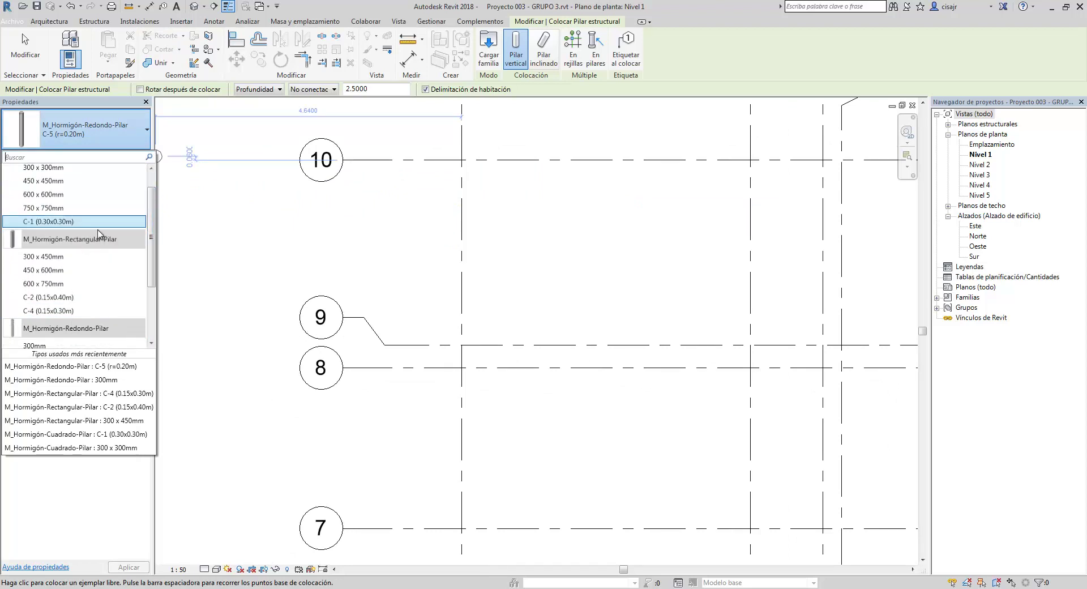
mouse_move(94, 224)
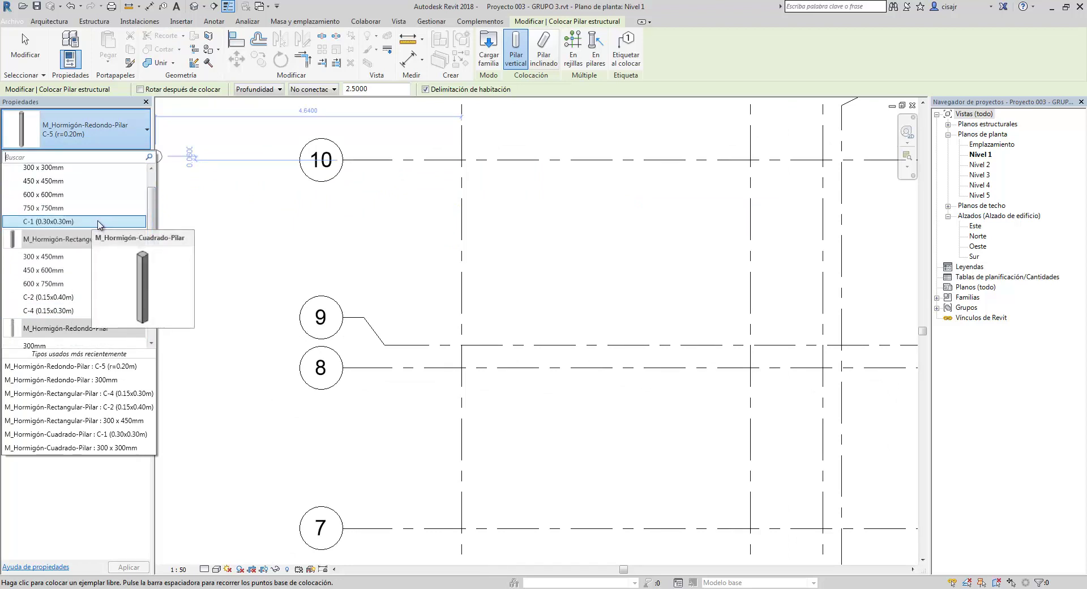
scroll(151, 219, down, 1)
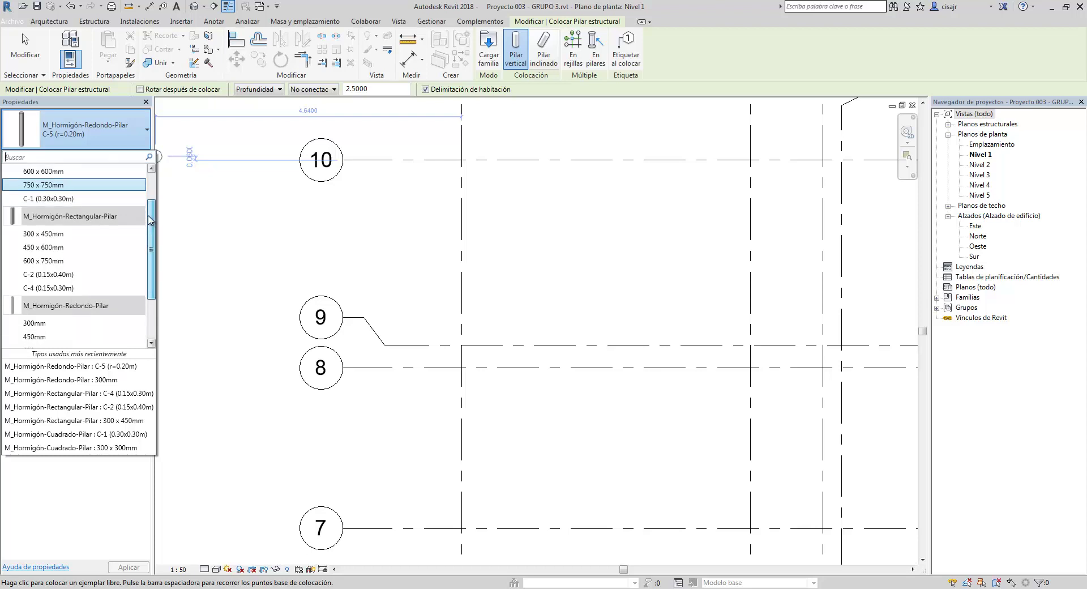
scroll(150, 220, down, 1)
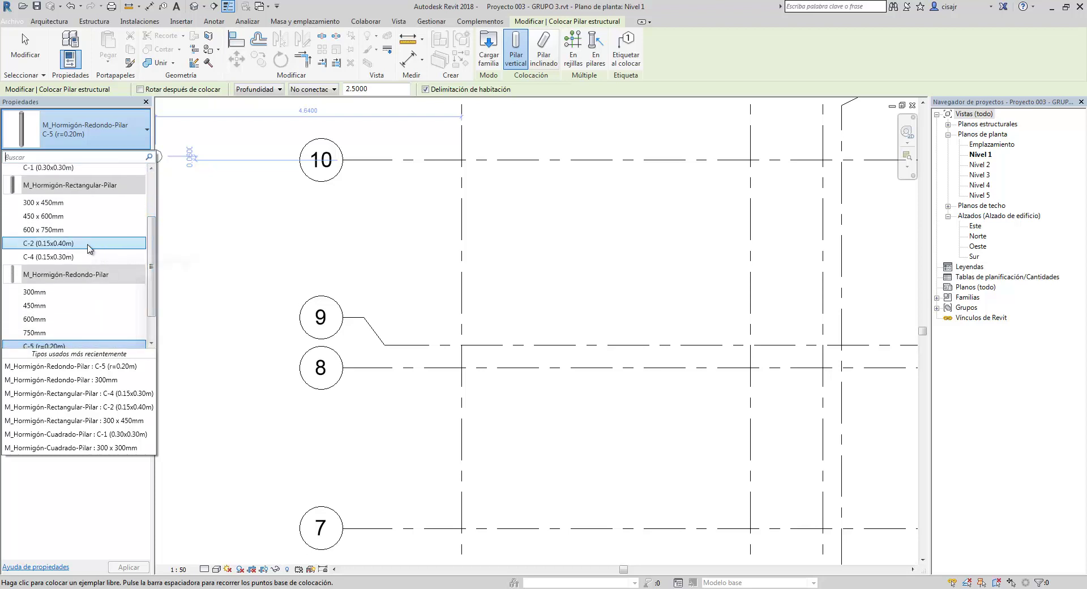
mouse_move(90, 248)
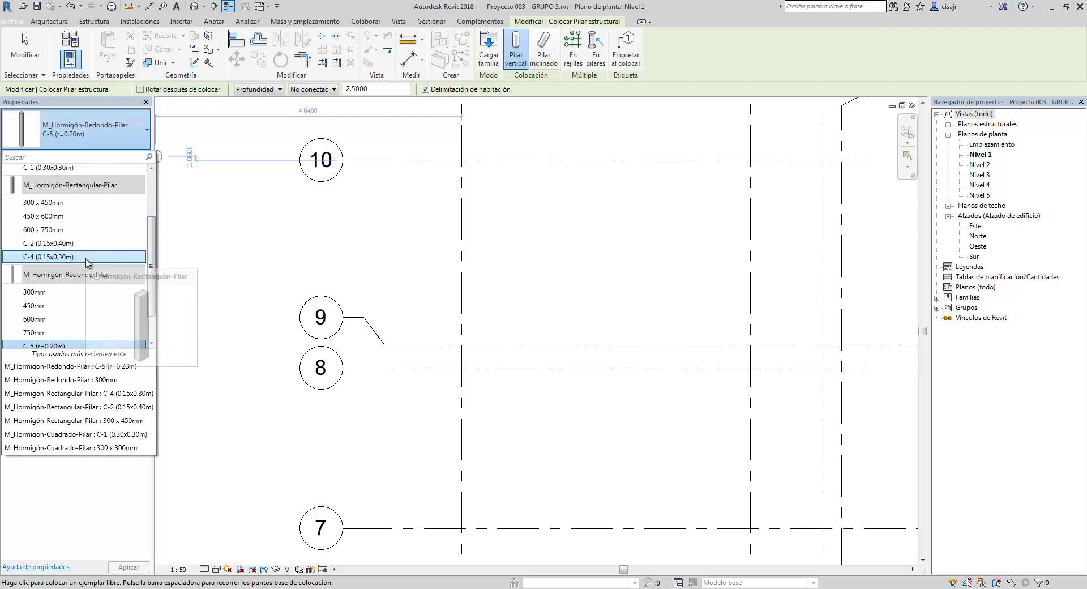
scroll(136, 255, up, 3)
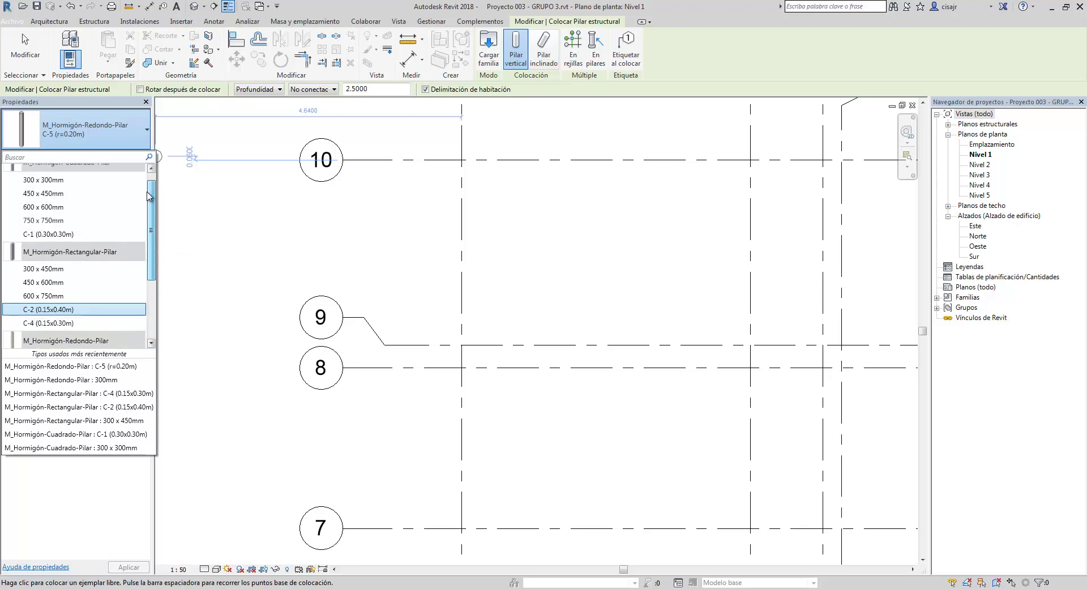
scroll(486, 237, down, 4)
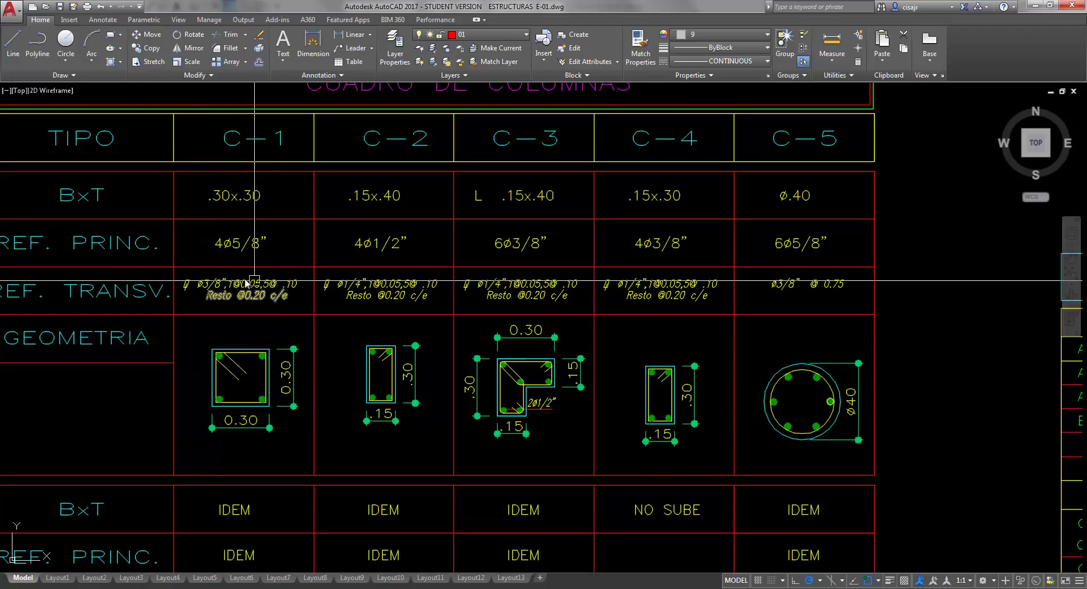
Step: Switch to AutoCAD and examine the column positions around axes 8 to 10 of the foundation plan, especially the C-3 corner column
scroll(214, 245, down, 6)
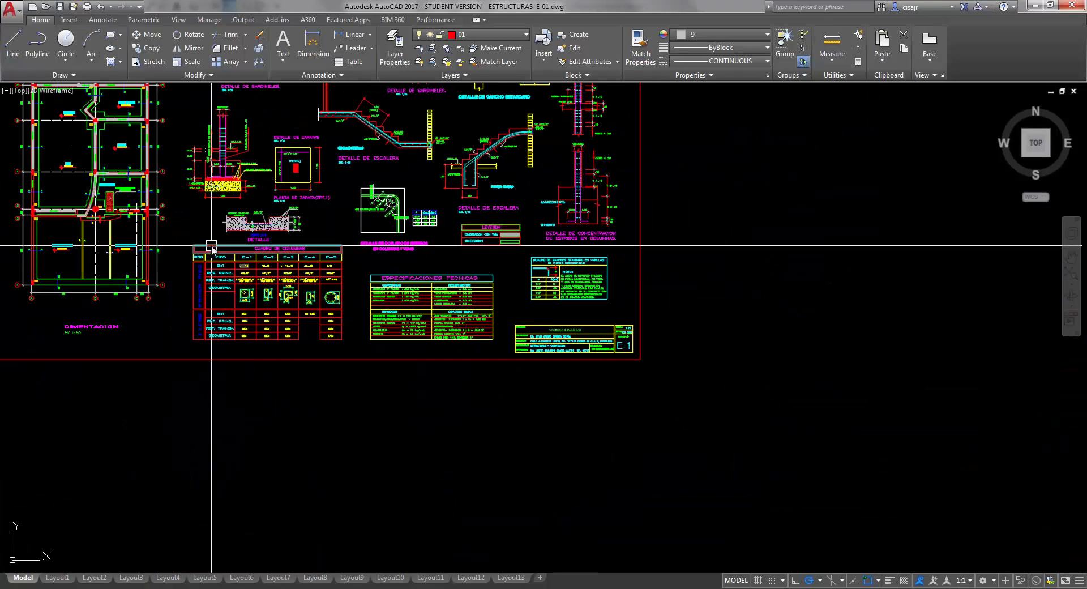
scroll(425, 217, up, 8)
scroll(426, 218, up, 5)
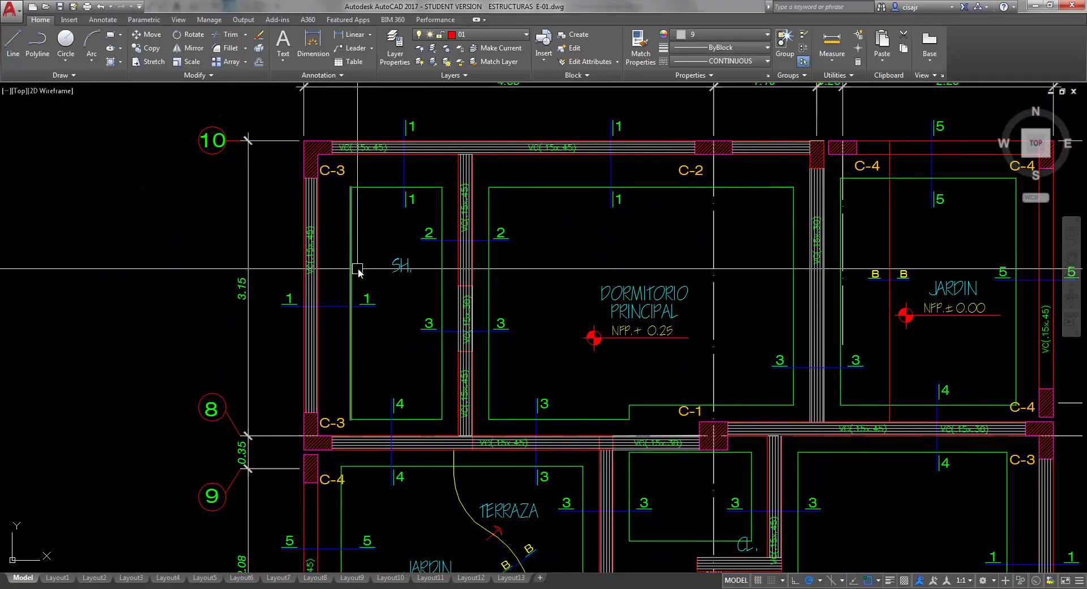
middle_drag(360, 288, 330, 299)
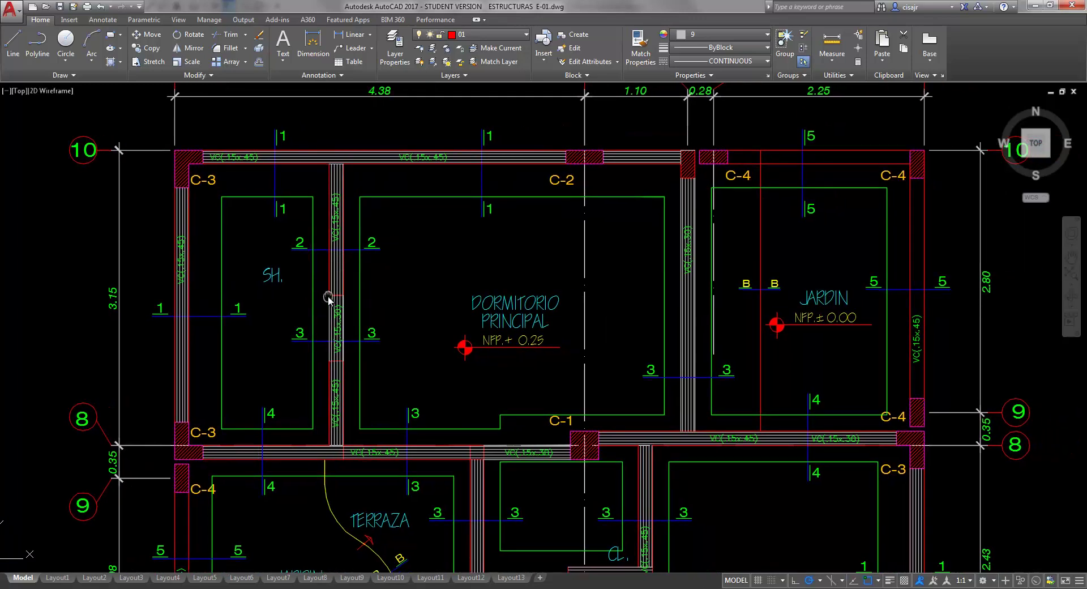
middle_drag(257, 257, 300, 271)
scroll(222, 169, up, 4)
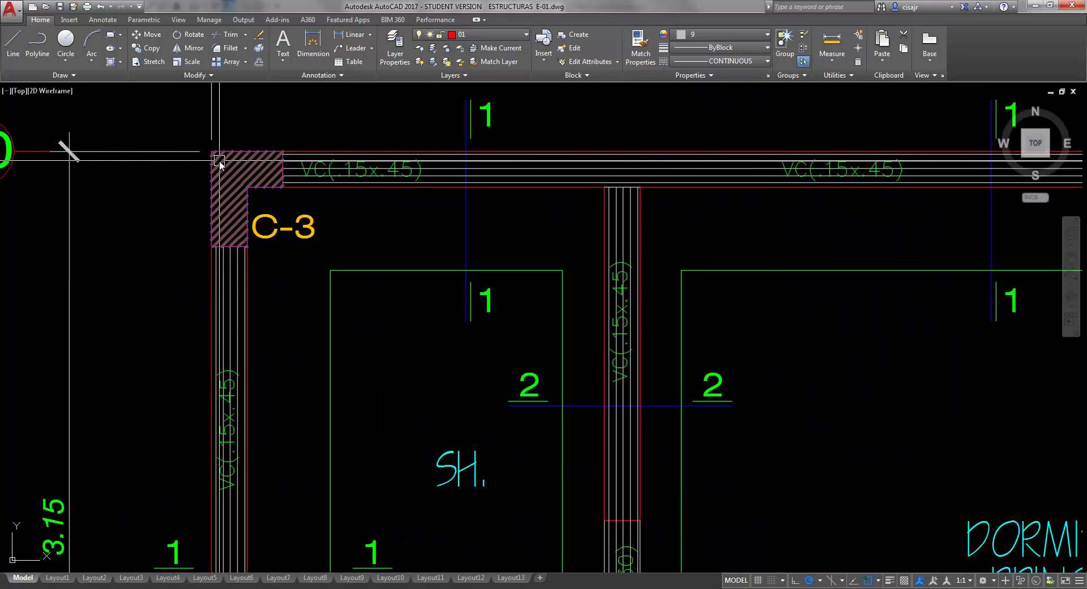
middle_drag(228, 202, 233, 230)
scroll(272, 170, down, 4)
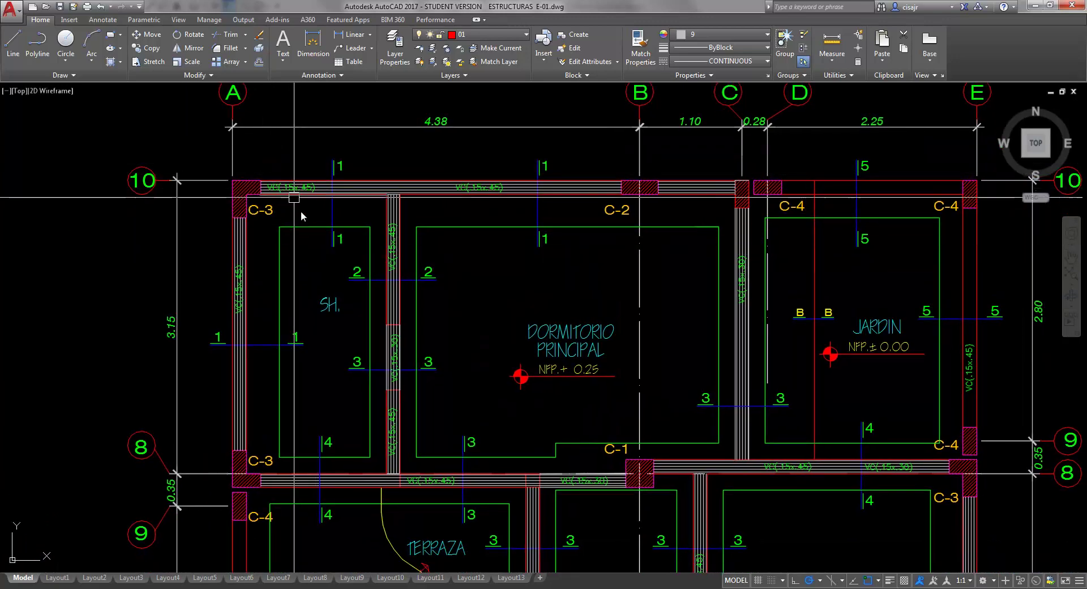
middle_drag(293, 238, 221, 242)
scroll(187, 170, up, 2)
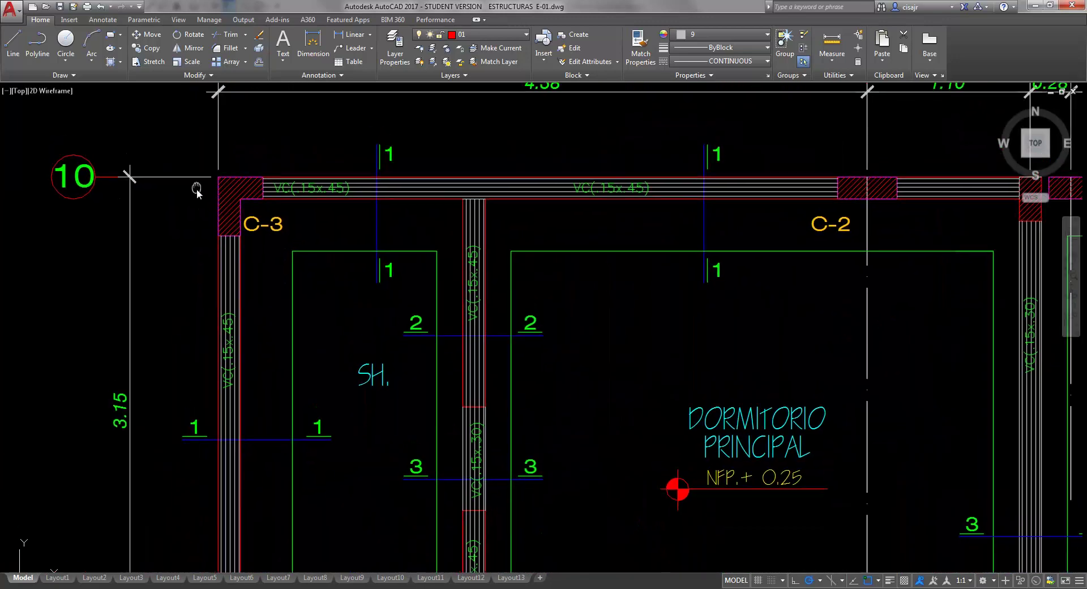
scroll(237, 222, up, 4)
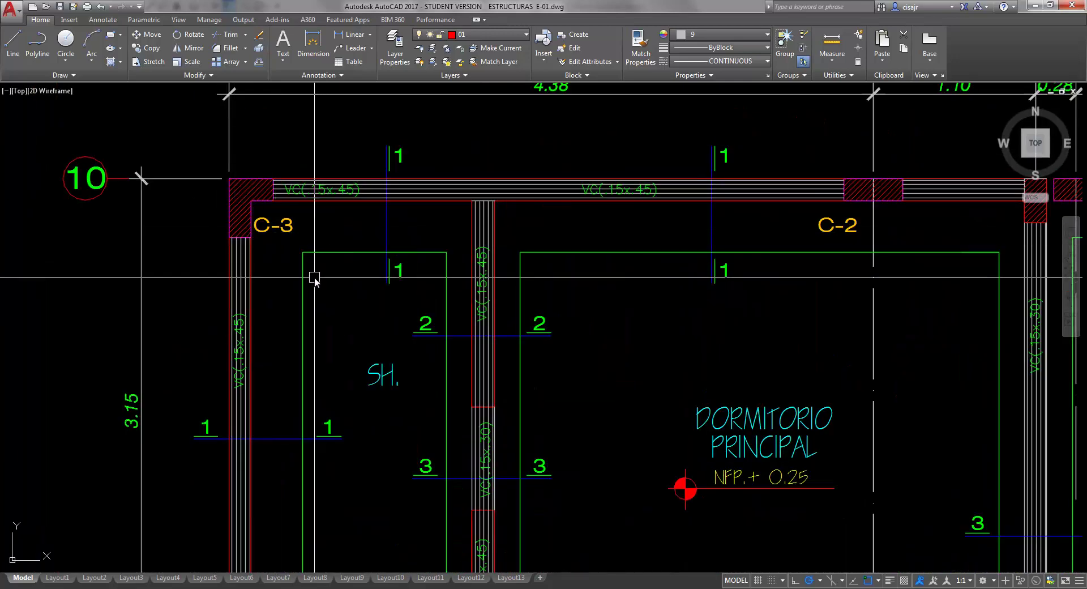
mouse_move(315, 274)
middle_down()
mouse_move(310, 250)
mouse_move(322, 242)
middle_up()
scroll(334, 274, down, 2)
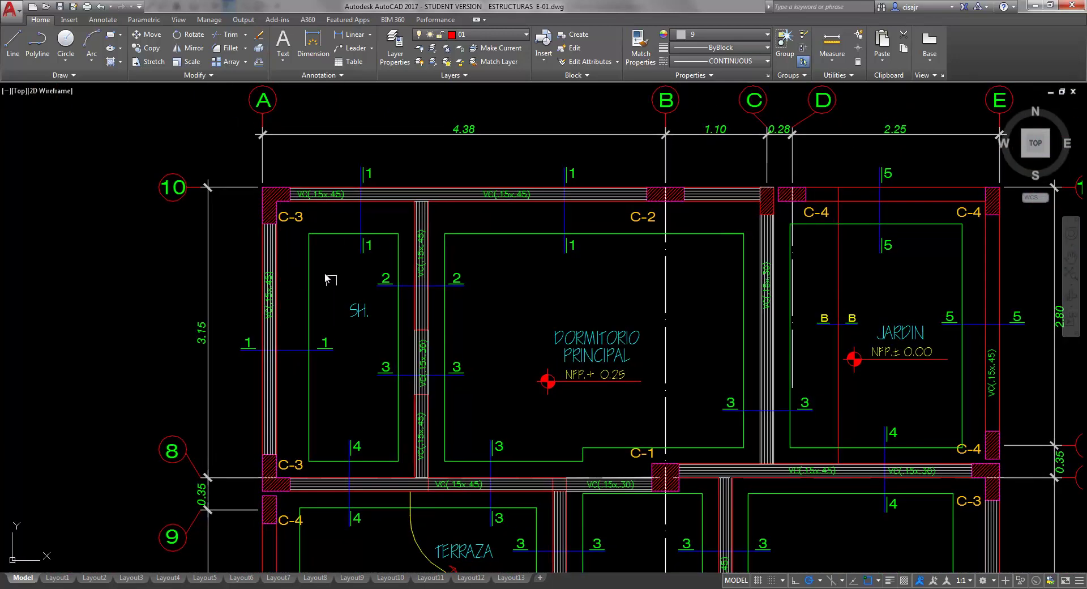
scroll(323, 281, up, 2)
scroll(334, 271, down, 4)
scroll(340, 294, up, 2)
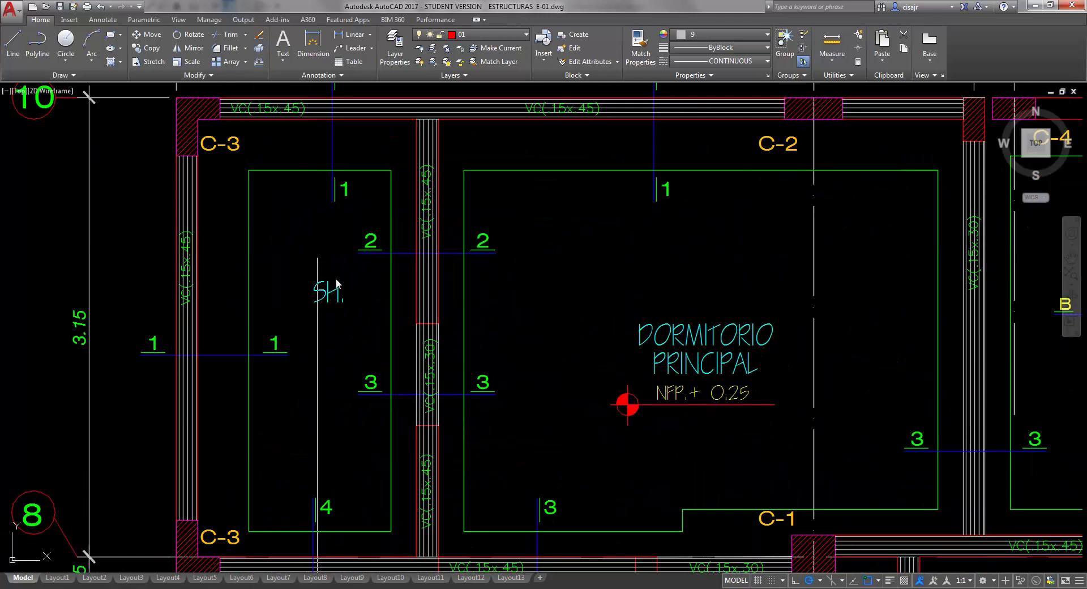
Step: Examine the size and L-shaped geometry of column C-3 in the CUADRO DE COLUMNAS
scroll(334, 284, down, 2)
scroll(326, 249, down, 1)
scroll(344, 262, down, 3)
scroll(386, 274, down, 5)
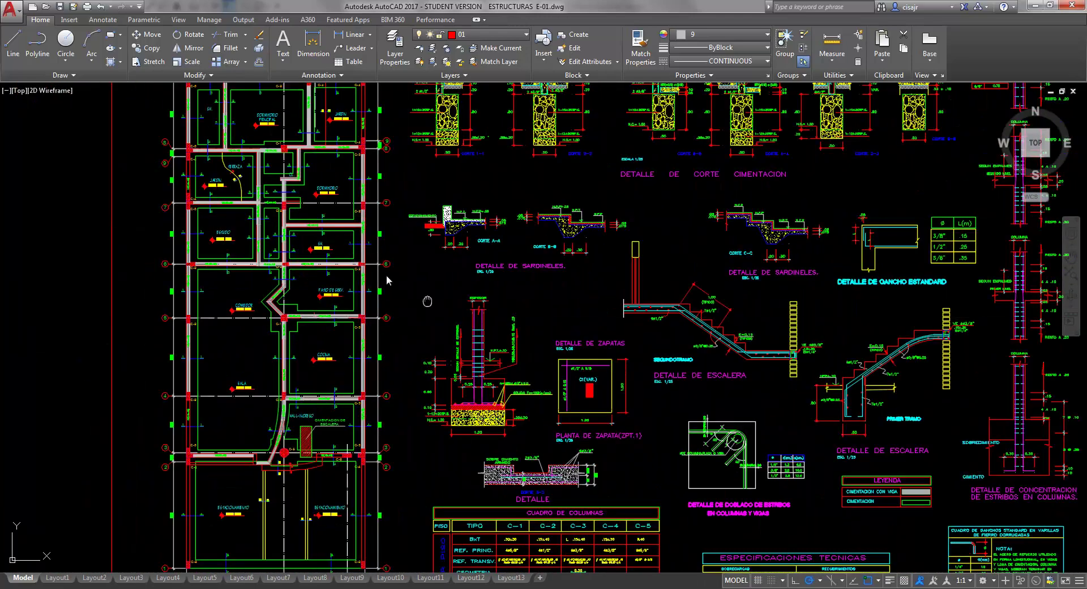
scroll(542, 459, up, 5)
middle_drag(122, 251, 399, 265)
scroll(399, 265, down, 2)
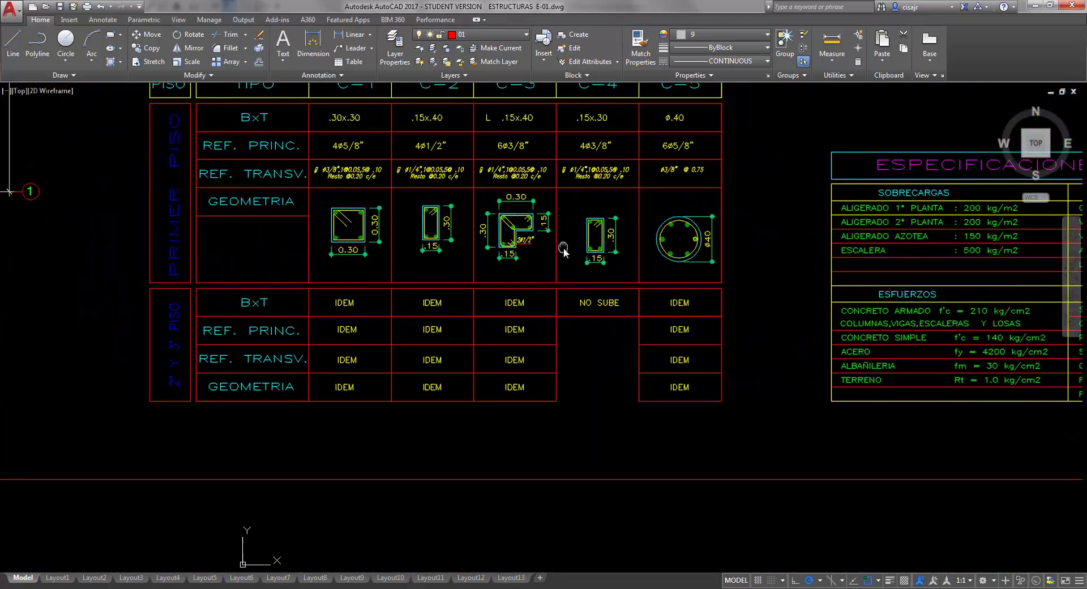
scroll(509, 317, up, 2)
scroll(510, 317, up, 3)
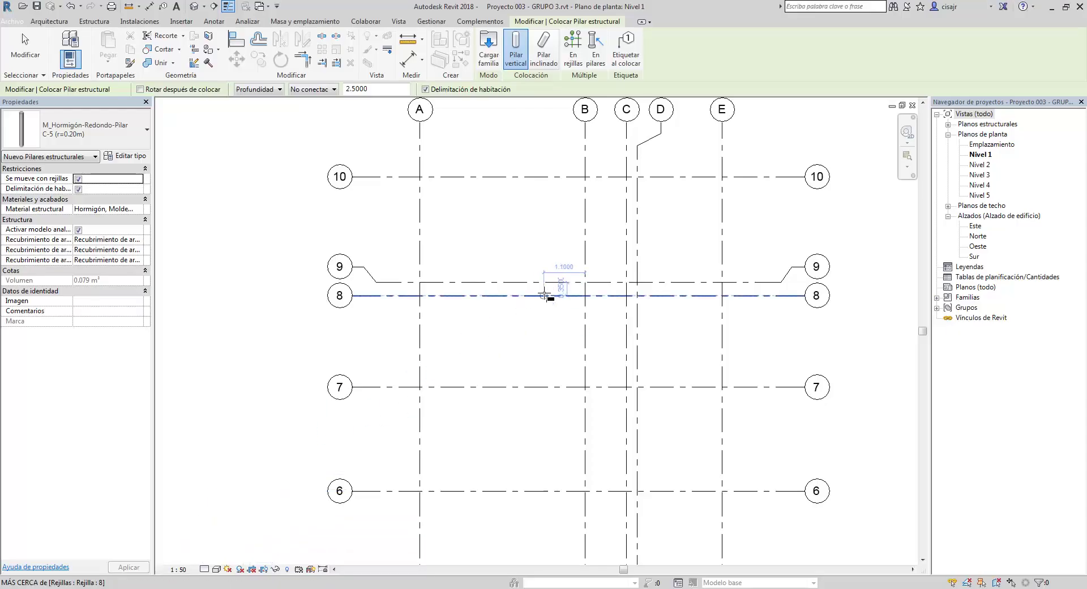
Step: Back in Revit, end the structural column placement and start creating a new family
middle_drag(510, 286, 538, 262)
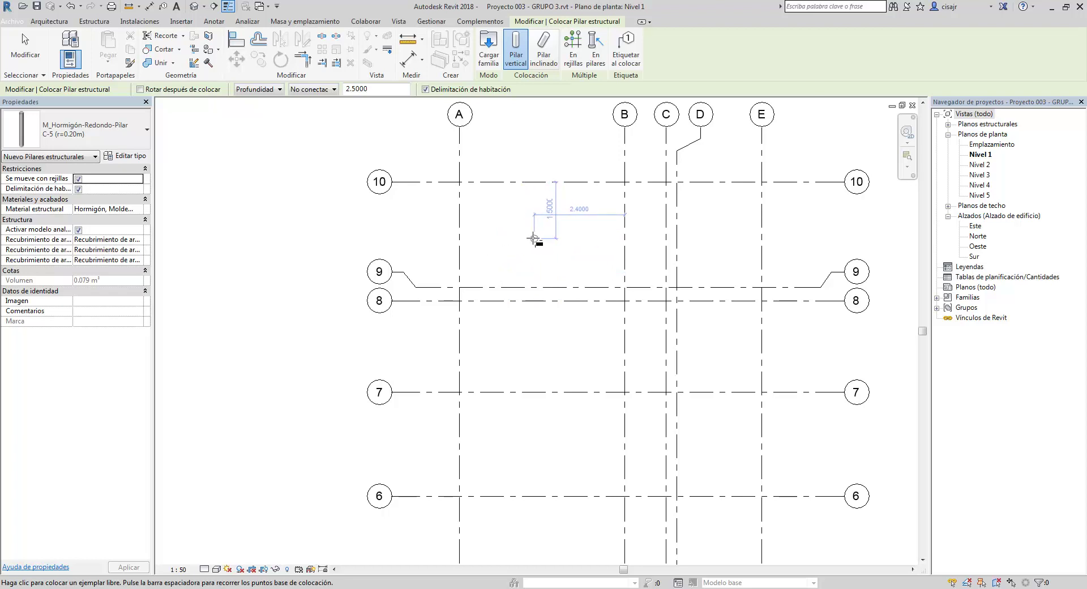
key(Escape)
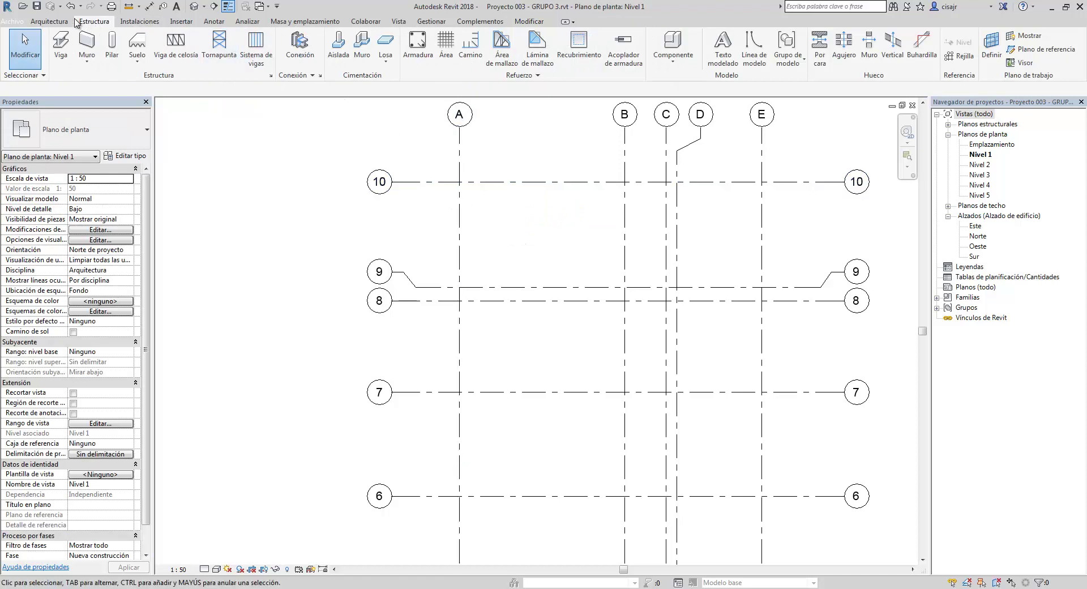
click(20, 23)
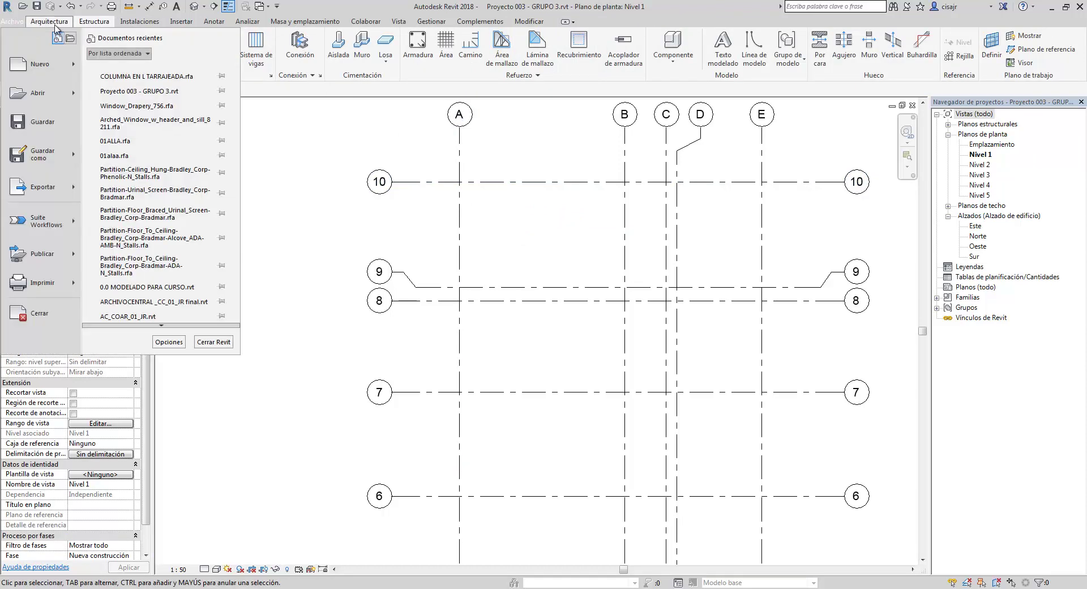
click(20, 23)
click(15, 22)
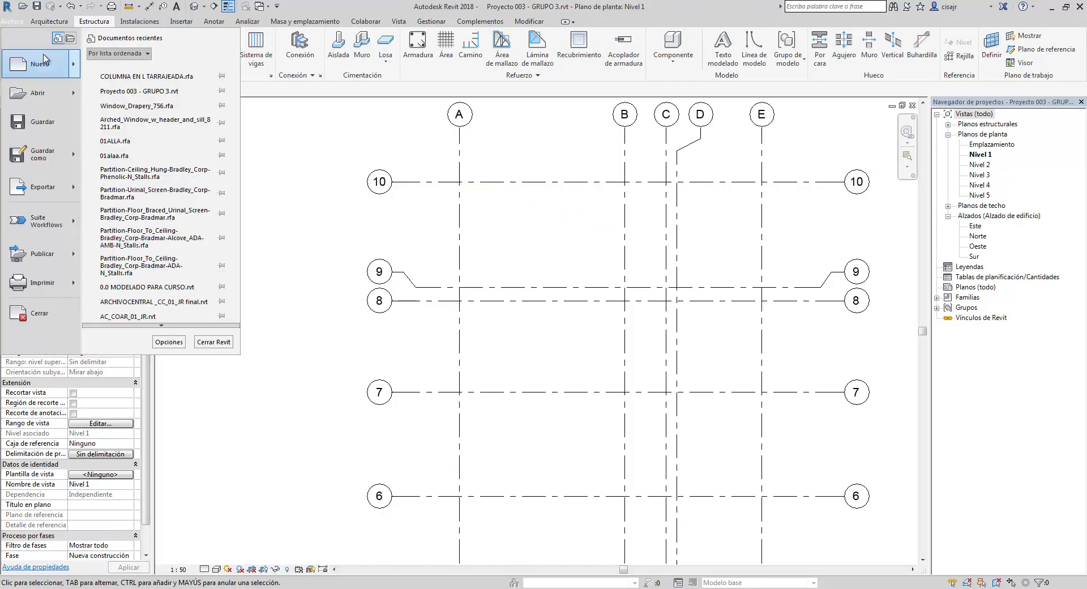
mouse_move(73, 69)
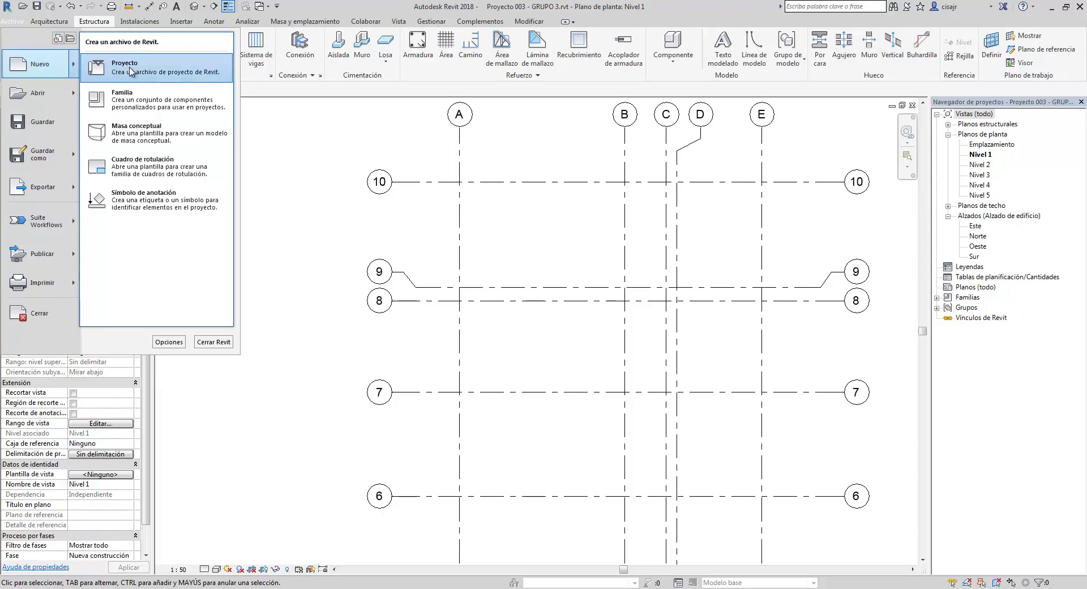
click(180, 104)
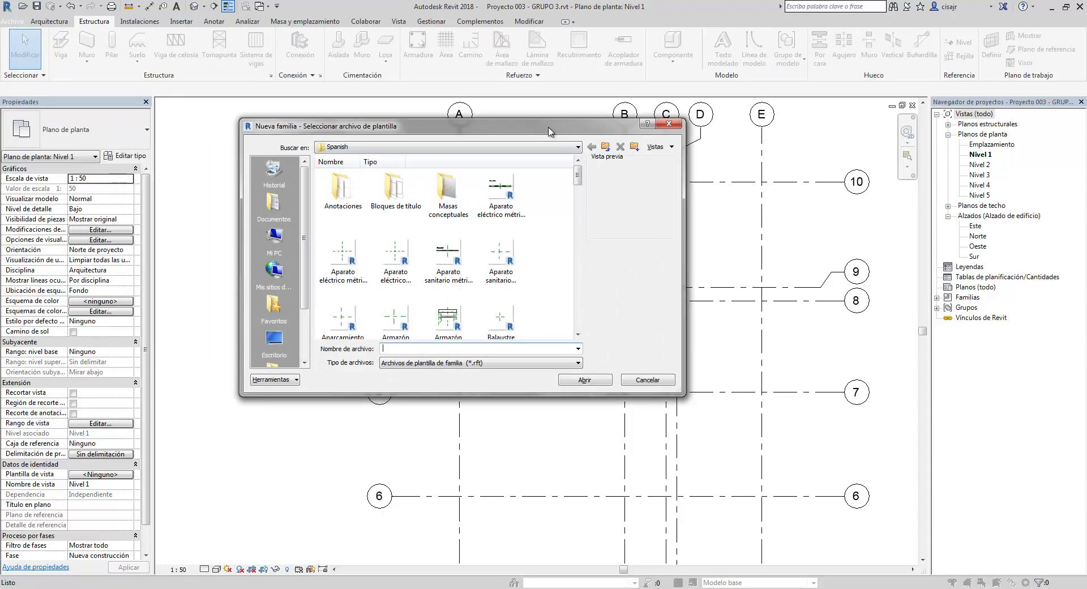
Step: Create the new family from the Pilar estructural métrico.rft template in the Spanish folder
drag(551, 129, 587, 133)
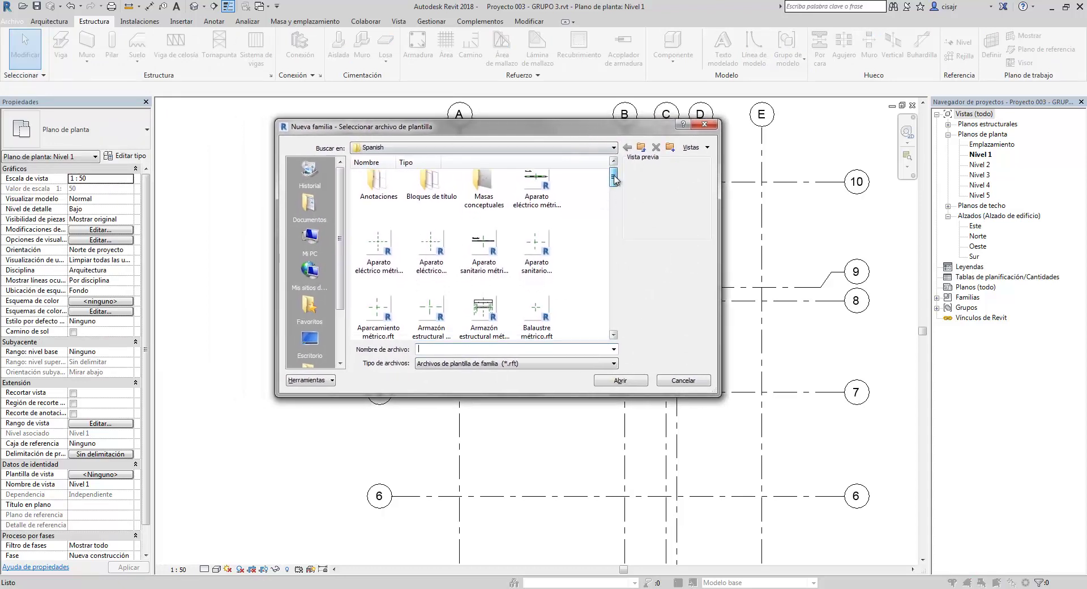
drag(615, 179, 615, 186)
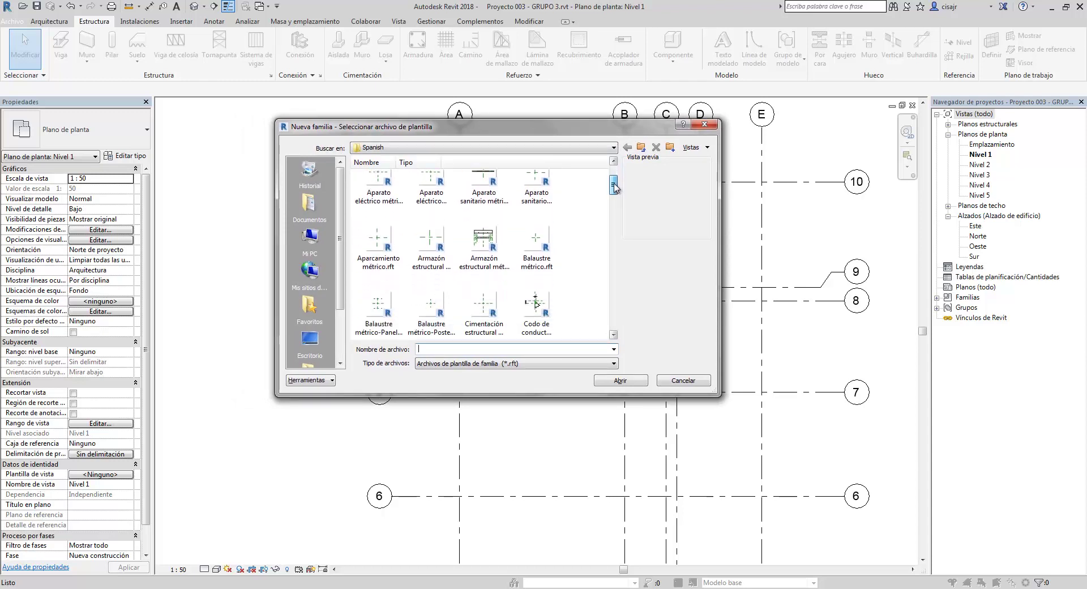
drag(615, 187, 613, 297)
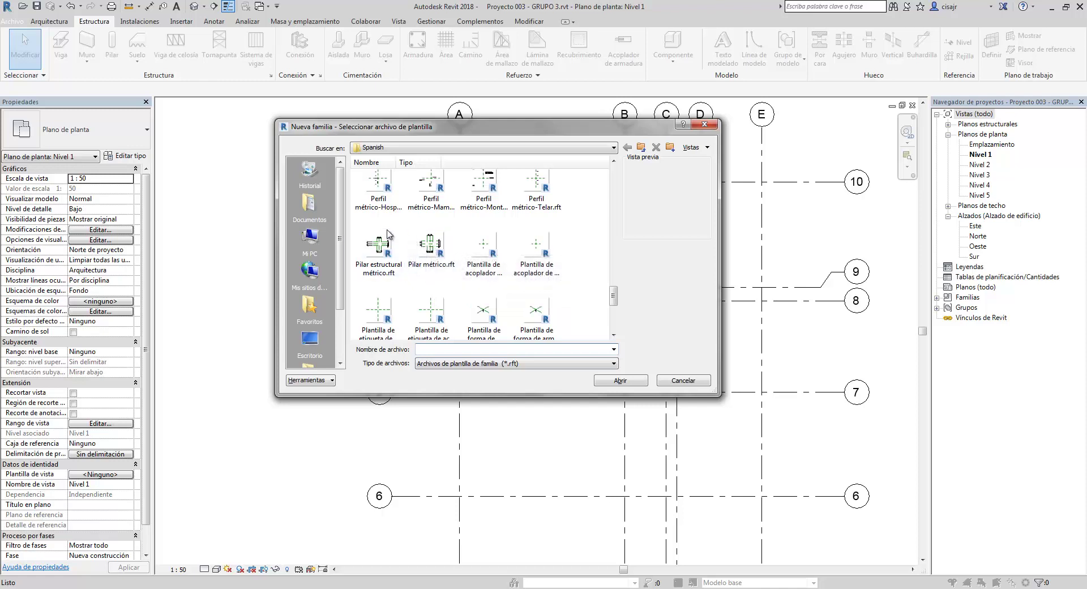
click(385, 261)
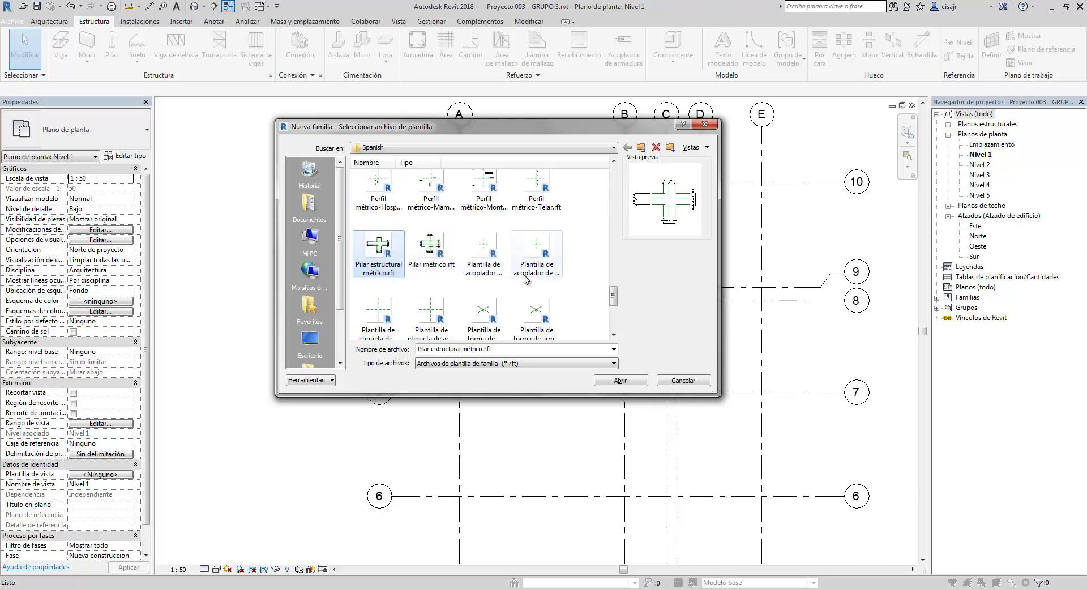
click(621, 381)
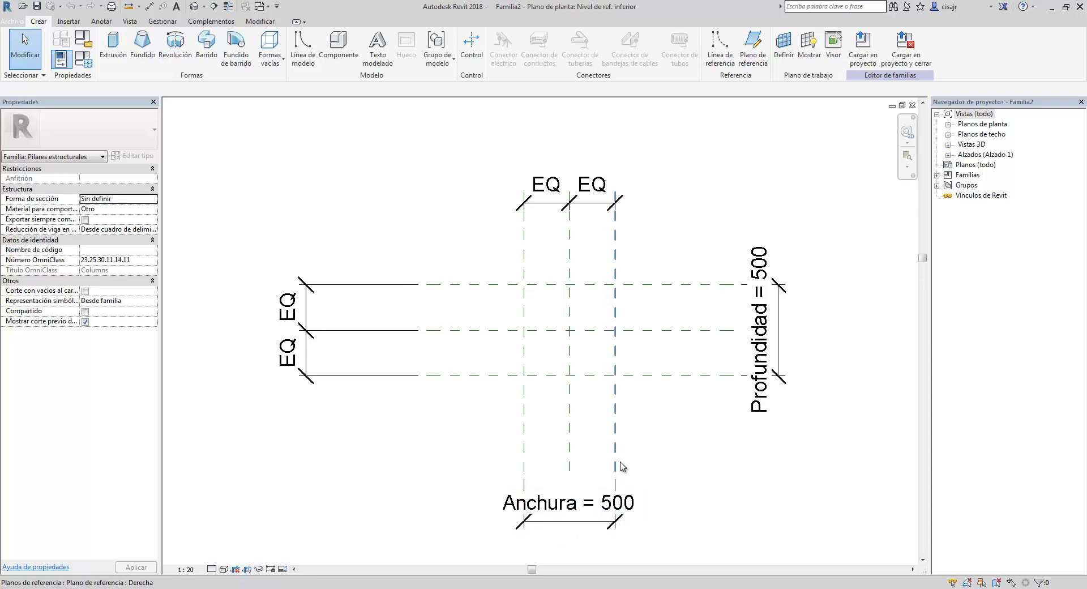
Step: Remove the equality constraint from both EQ dimension strings, across the column's width and across its depth
middle_drag(654, 421, 619, 422)
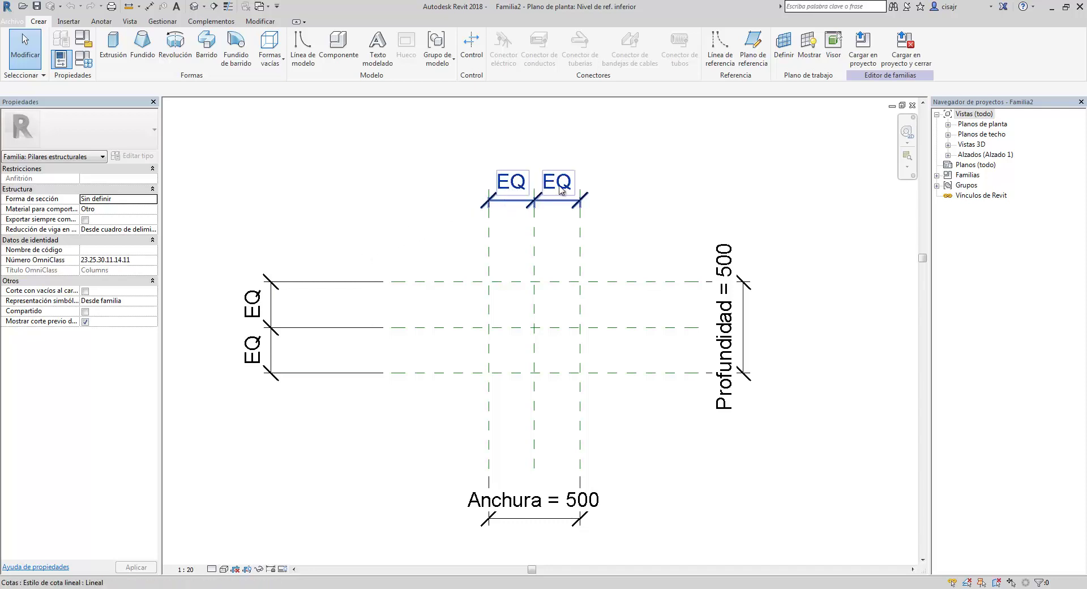
click(560, 189)
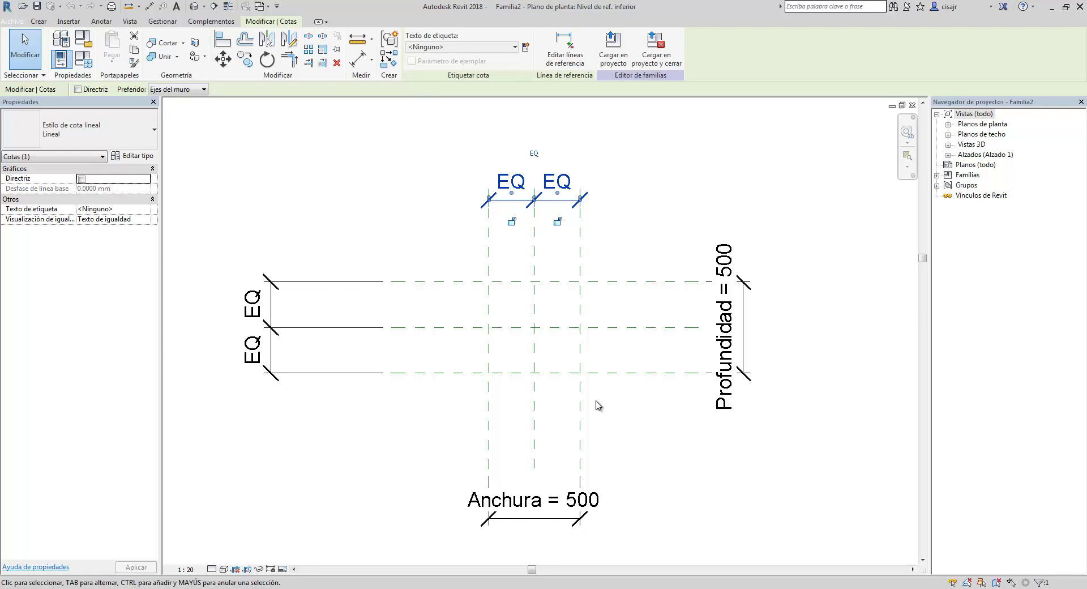
click(534, 153)
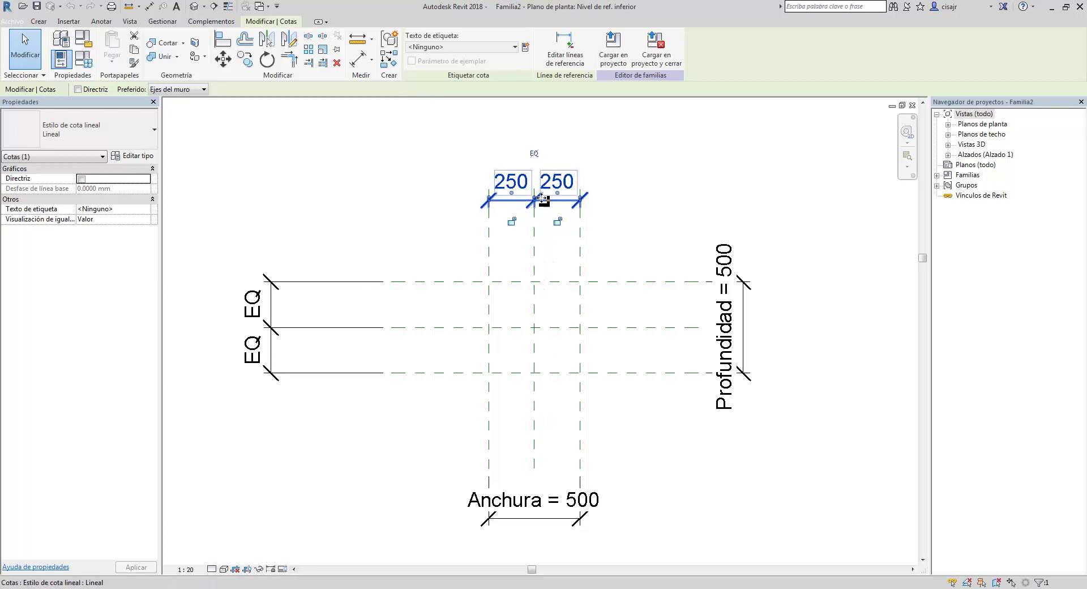
click(278, 354)
click(228, 329)
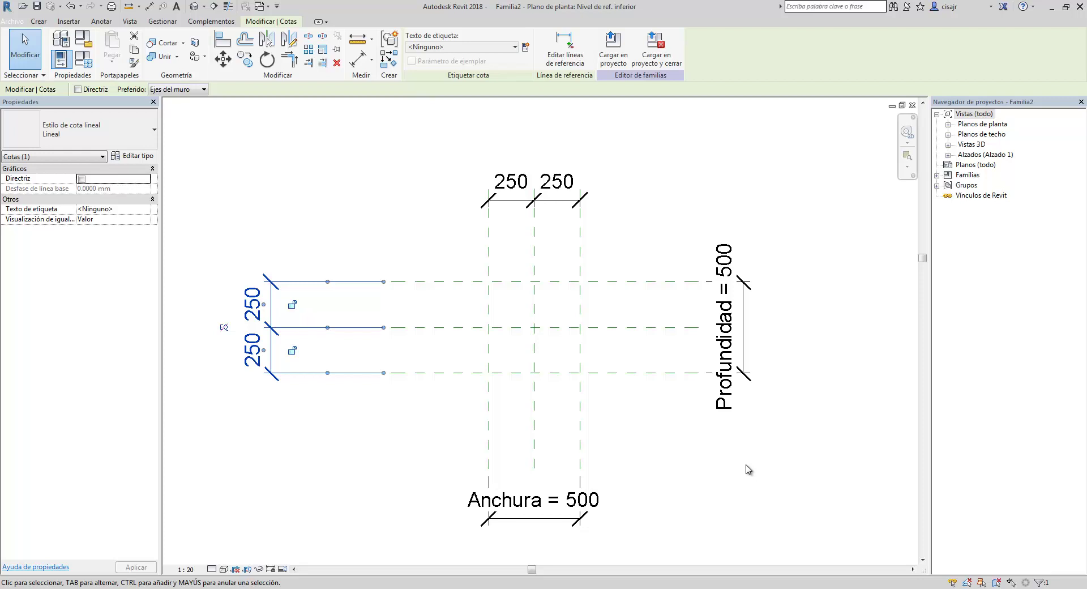
click(742, 327)
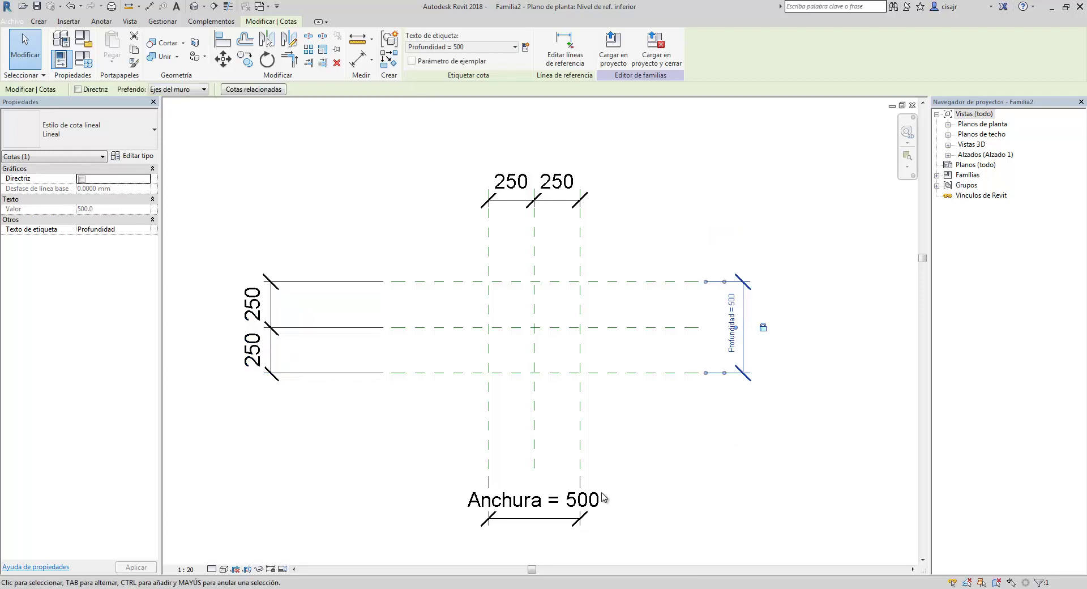
click(562, 514)
click(658, 470)
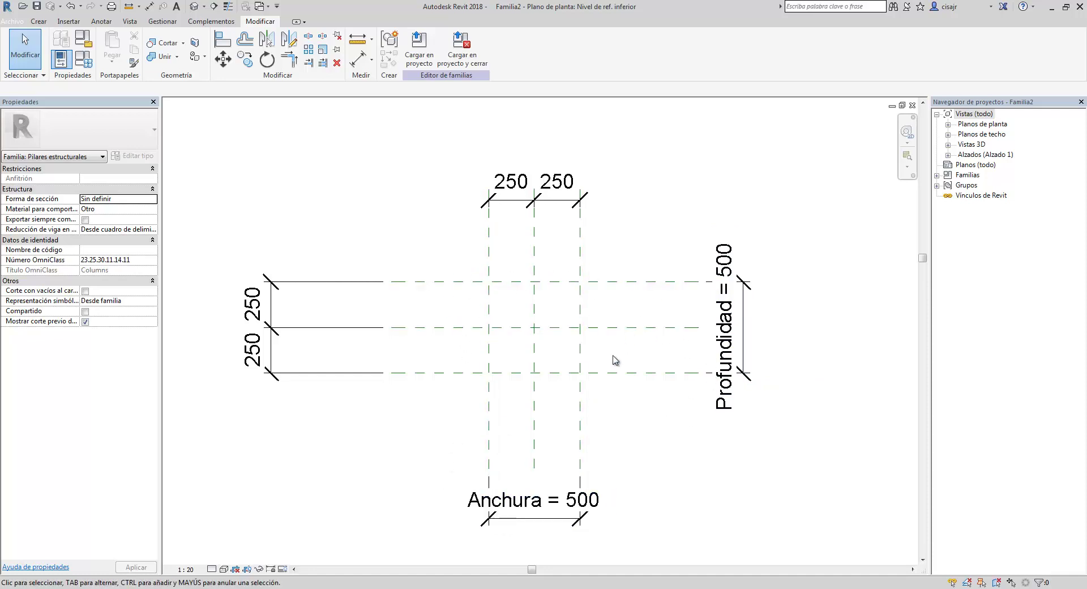
mouse_move(721, 272)
middle_down()
mouse_move(701, 240)
mouse_move(670, 245)
mouse_move(655, 265)
middle_up()
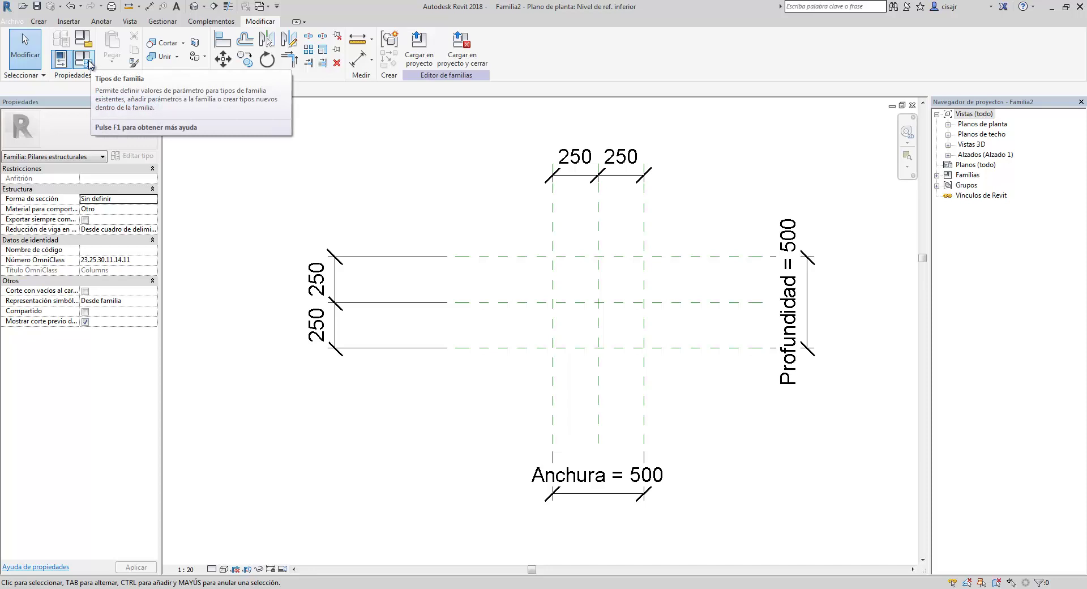
Step: Rename the family parameter Profundidad to LADO 1 and group it under Cotas
click(89, 63)
drag(236, 132, 308, 142)
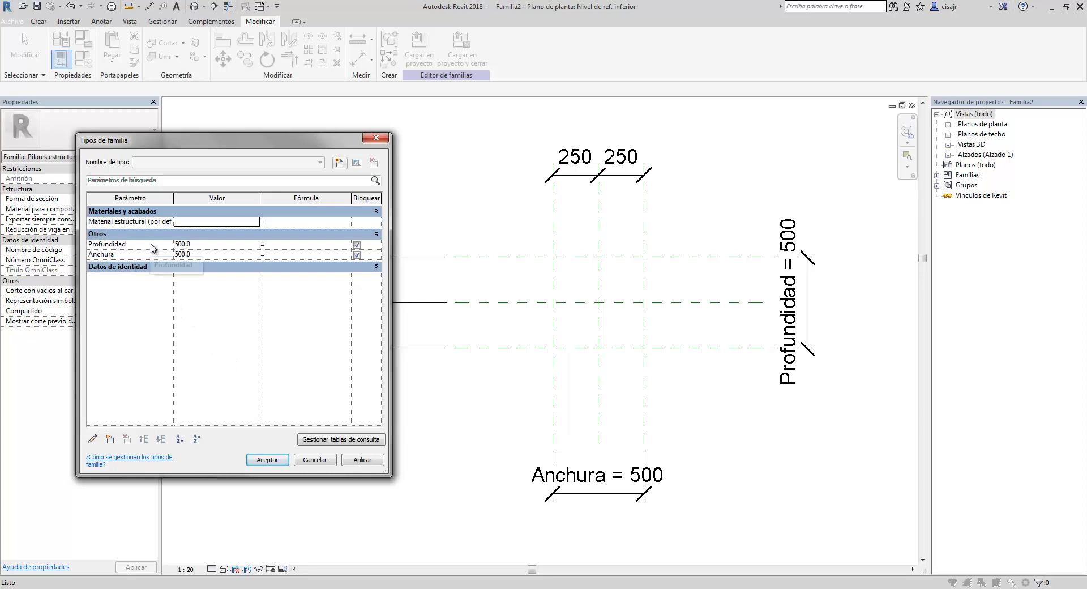
click(152, 245)
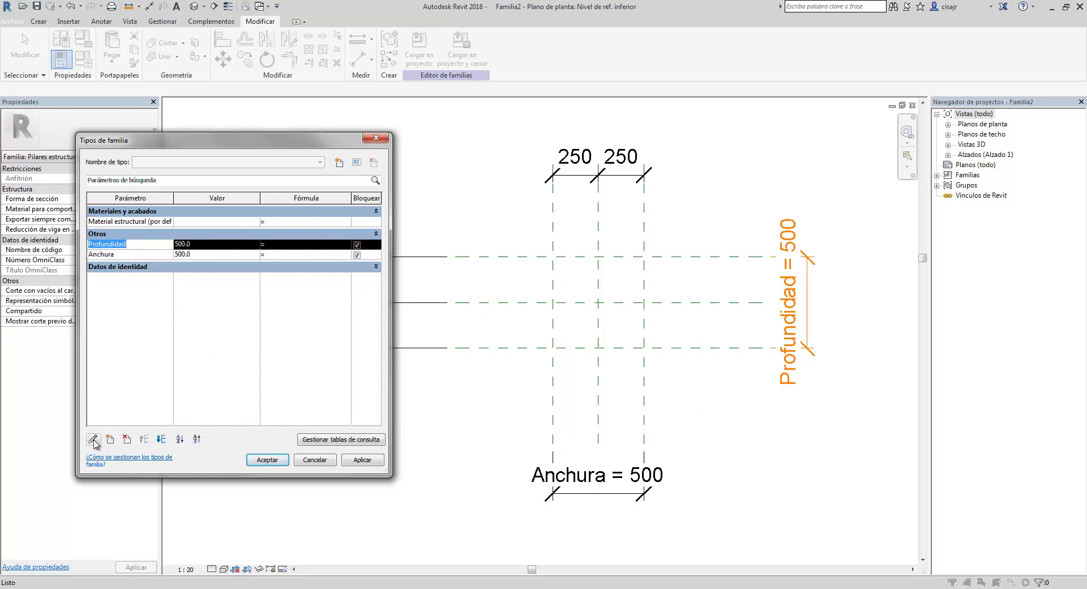
click(93, 440)
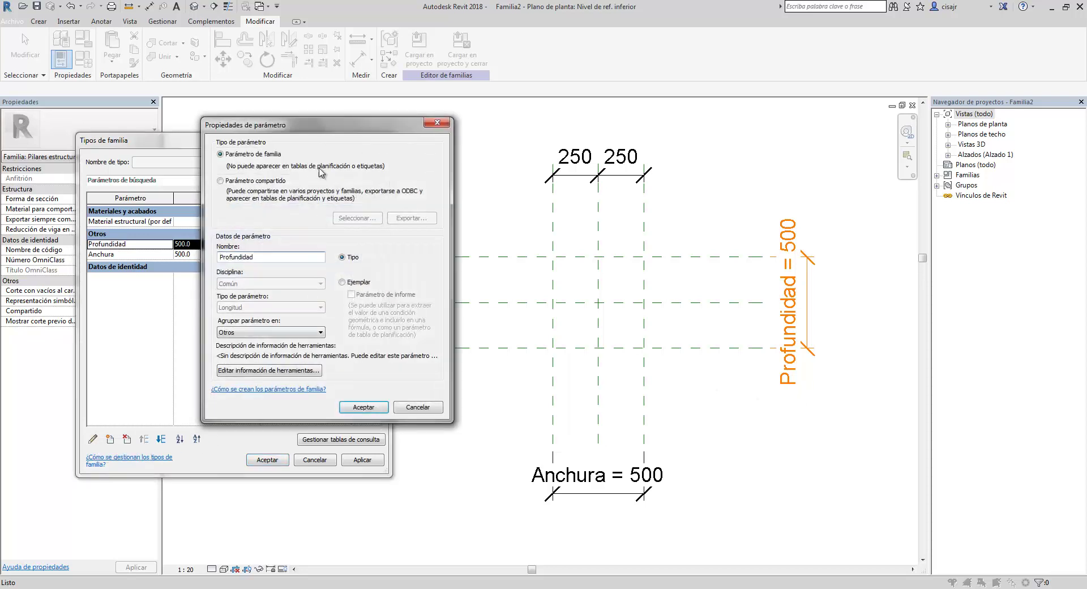
mouse_move(346, 131)
mouse_down()
mouse_move(593, 180)
mouse_move(563, 153)
mouse_up()
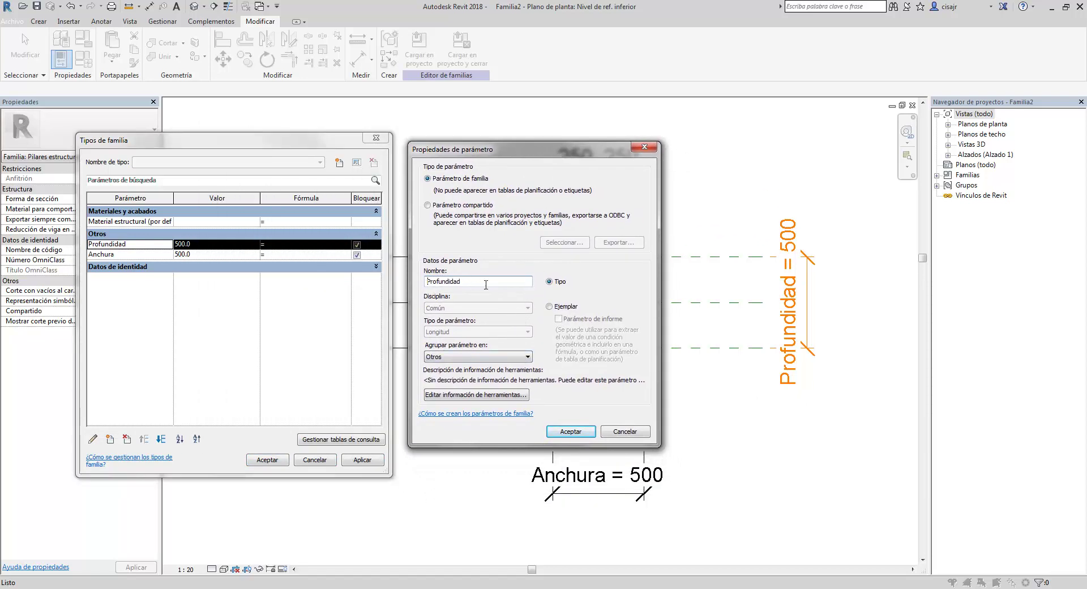
double_click(453, 281)
text(LADO 1)
click(476, 356)
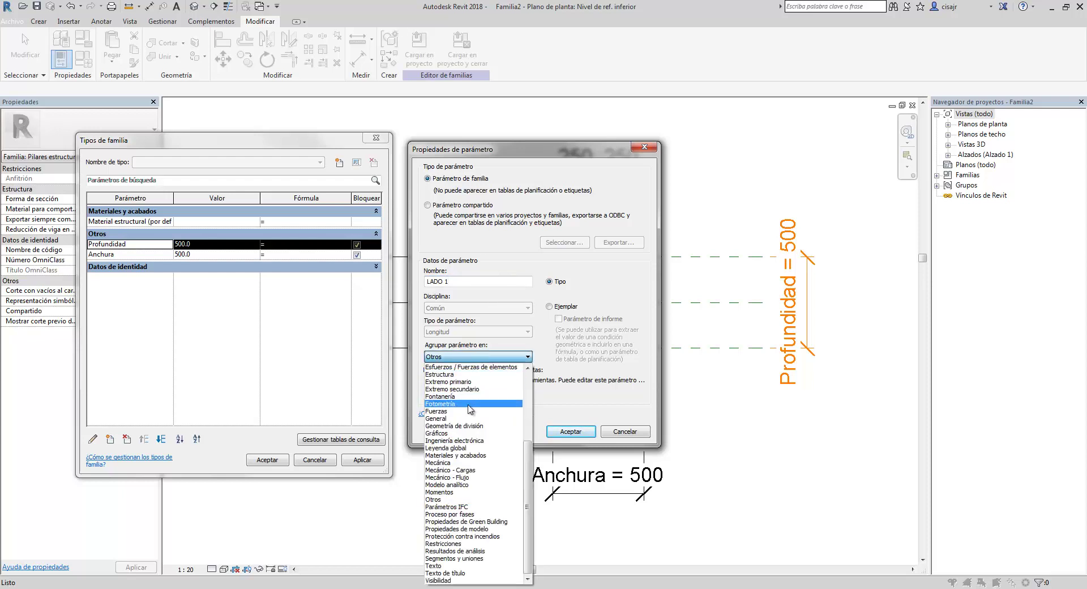
scroll(470, 407, up, 4)
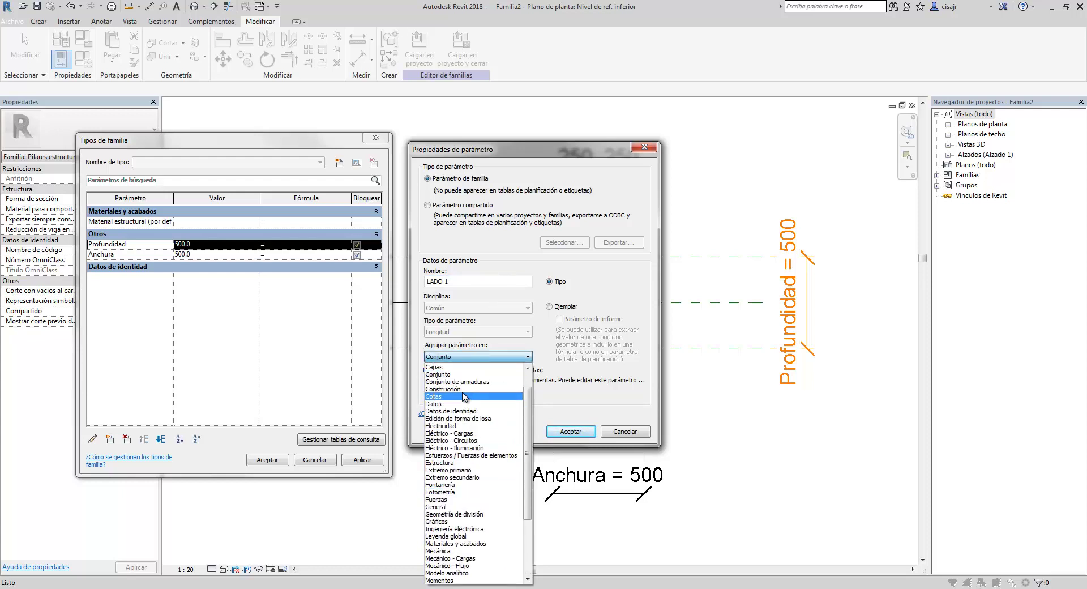
click(460, 396)
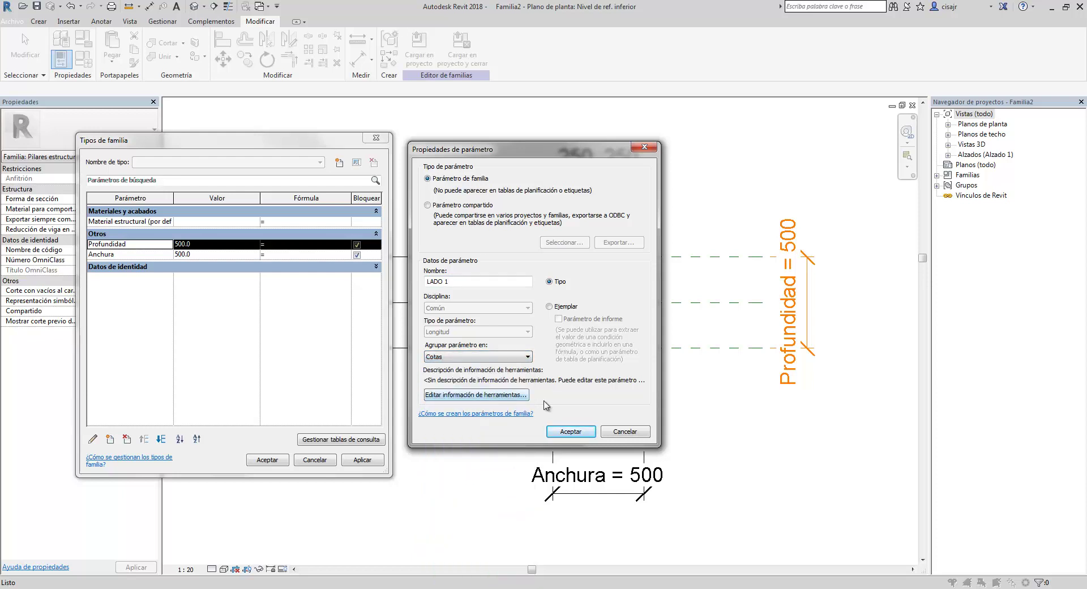
click(571, 432)
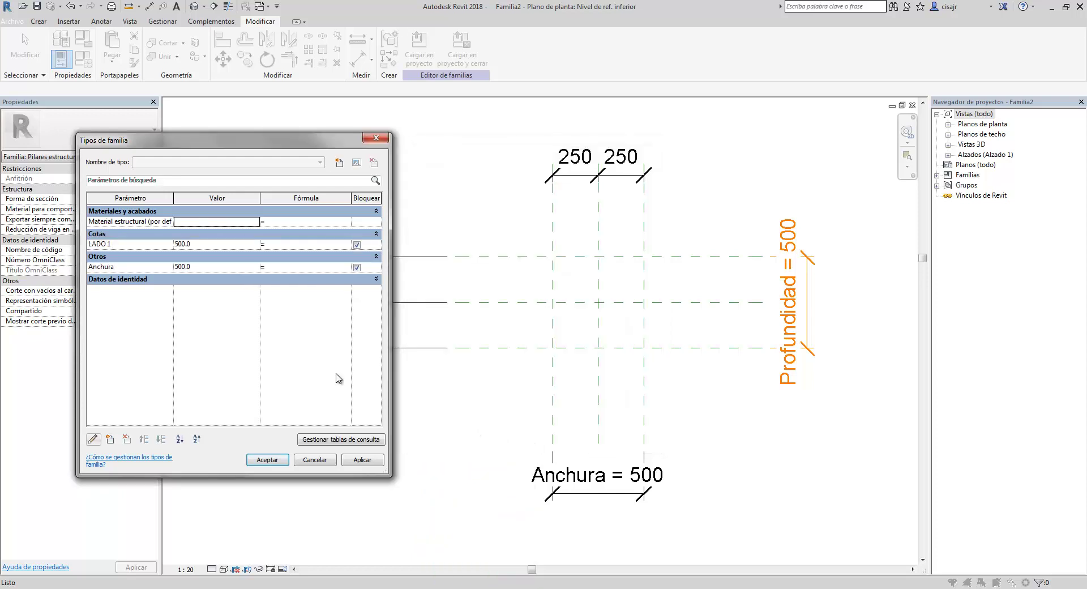
Step: Rename the Anchura parameter to LADO 2, group it under Cotas, and apply the family type changes
click(145, 267)
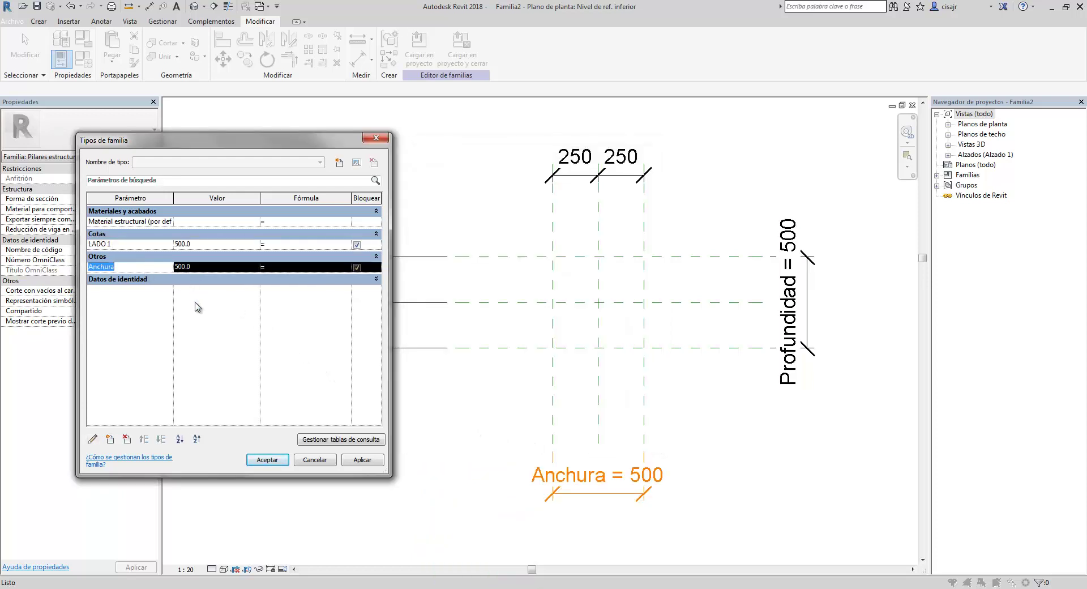
click(92, 439)
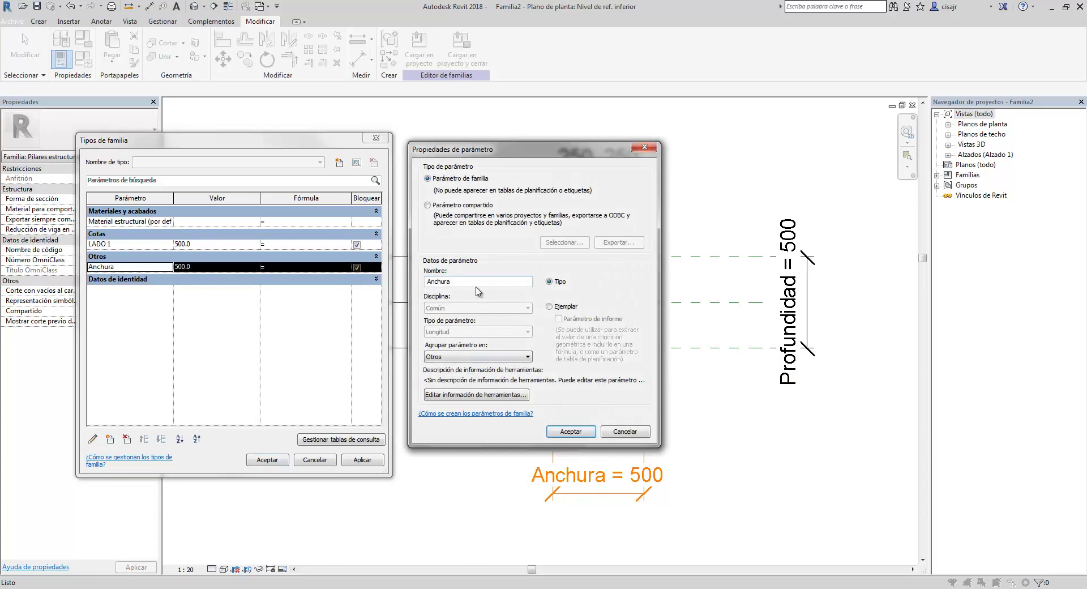
double_click(443, 280)
text(LADO 2)
click(487, 357)
scroll(487, 358, up, 4)
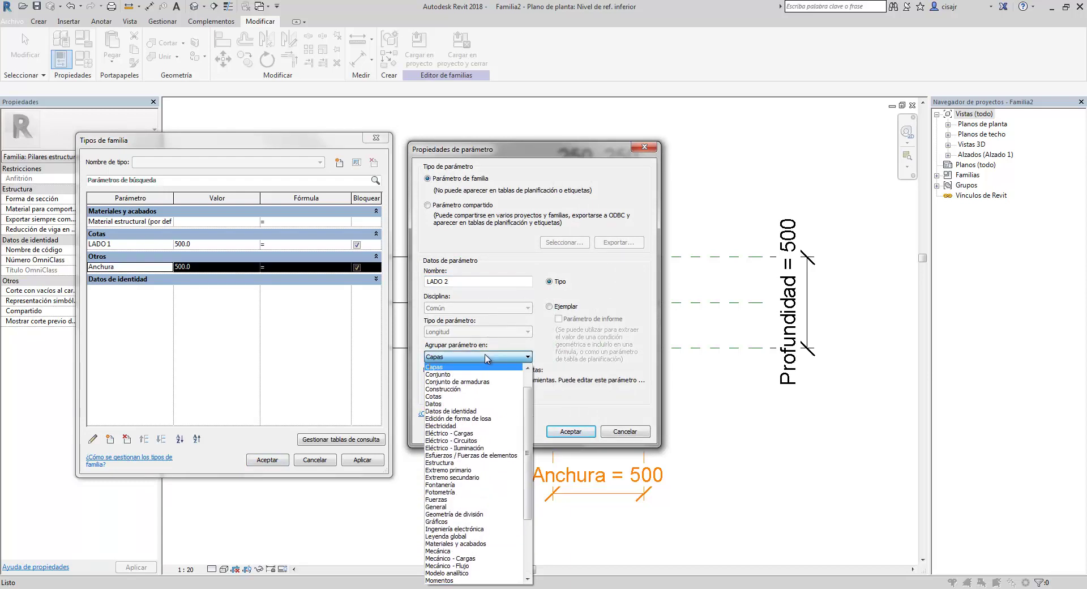
click(460, 397)
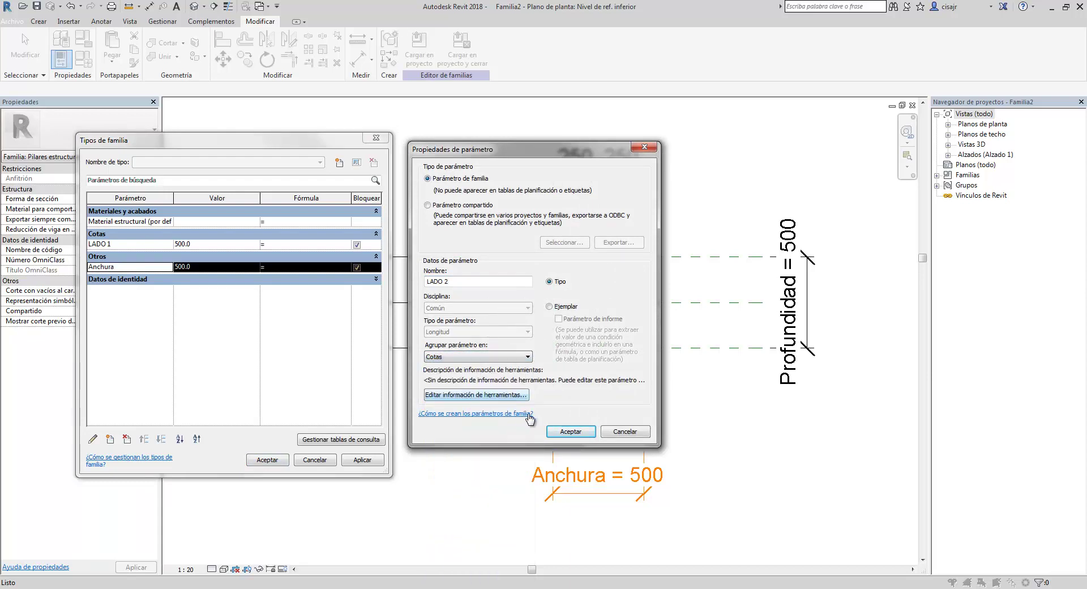
click(570, 431)
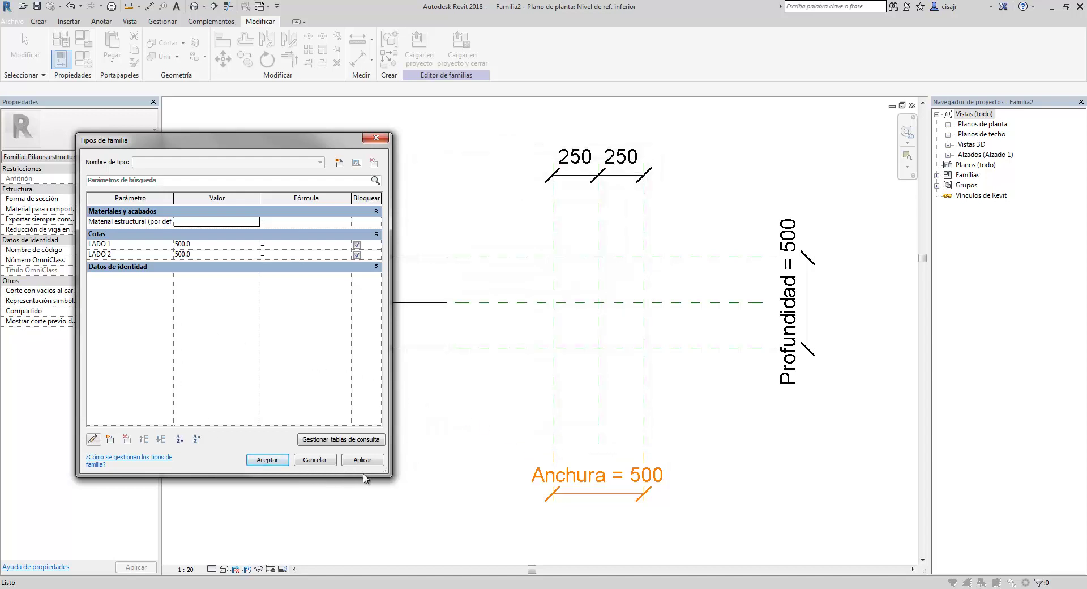
click(379, 461)
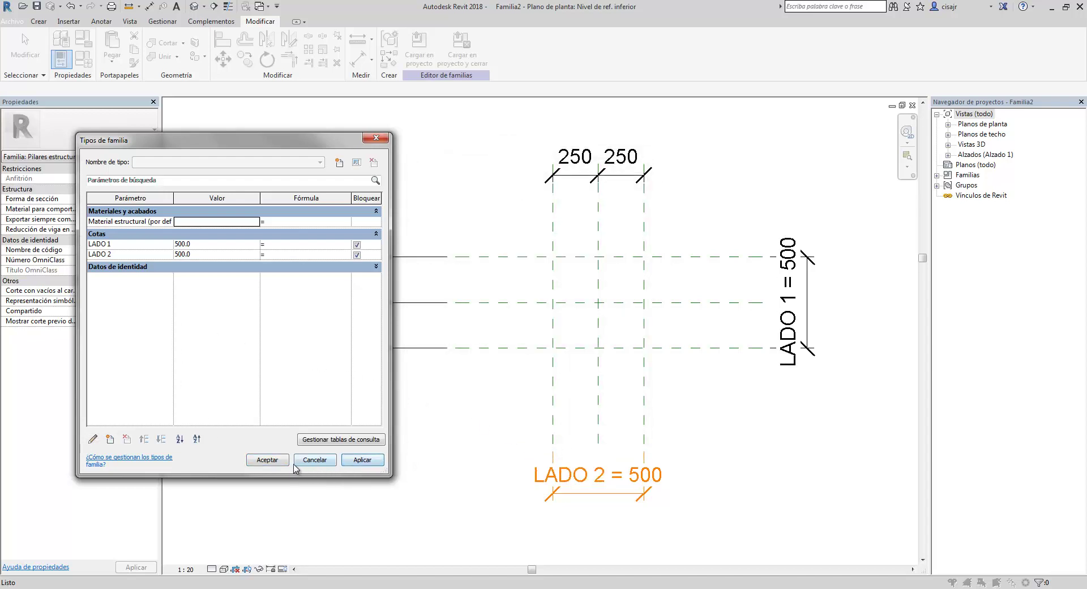
click(267, 460)
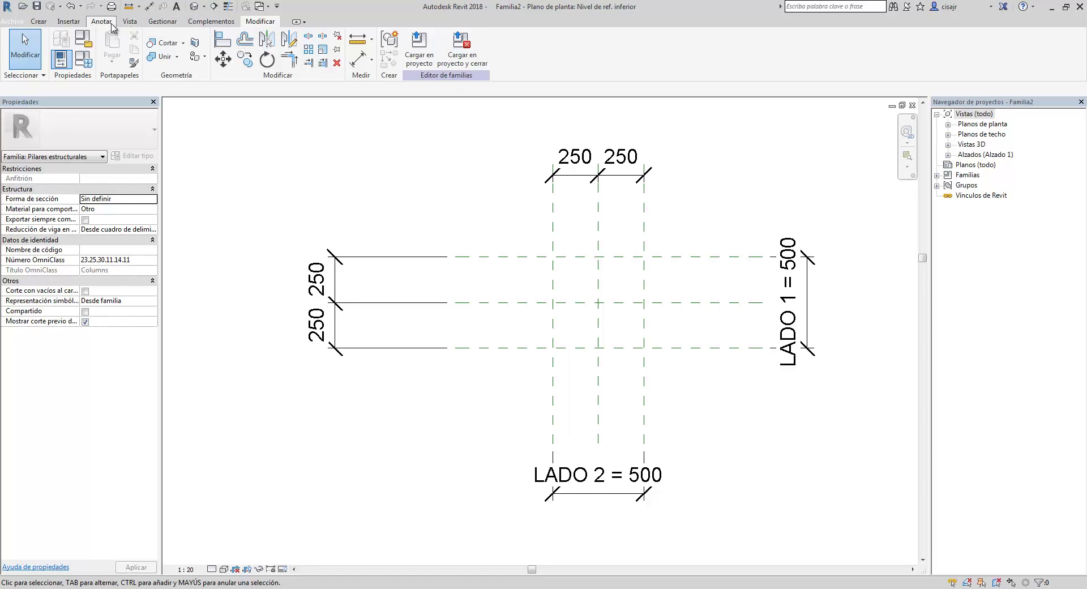
Step: Add aligned dimensions from the rear reference plane to the front/back centre plane and from the left plane to the left/right centre plane
click(101, 21)
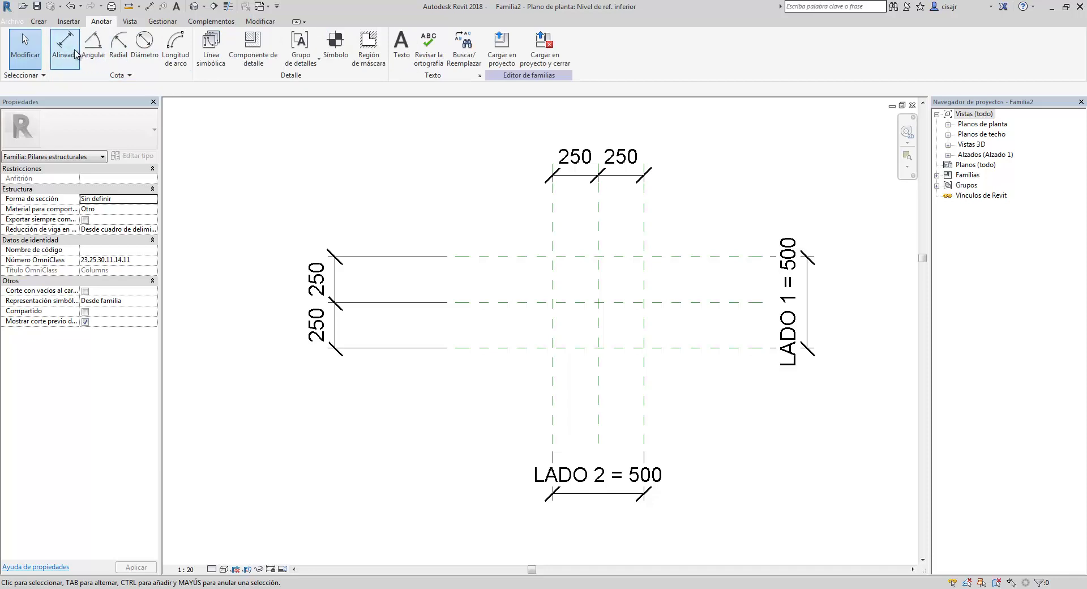
click(70, 55)
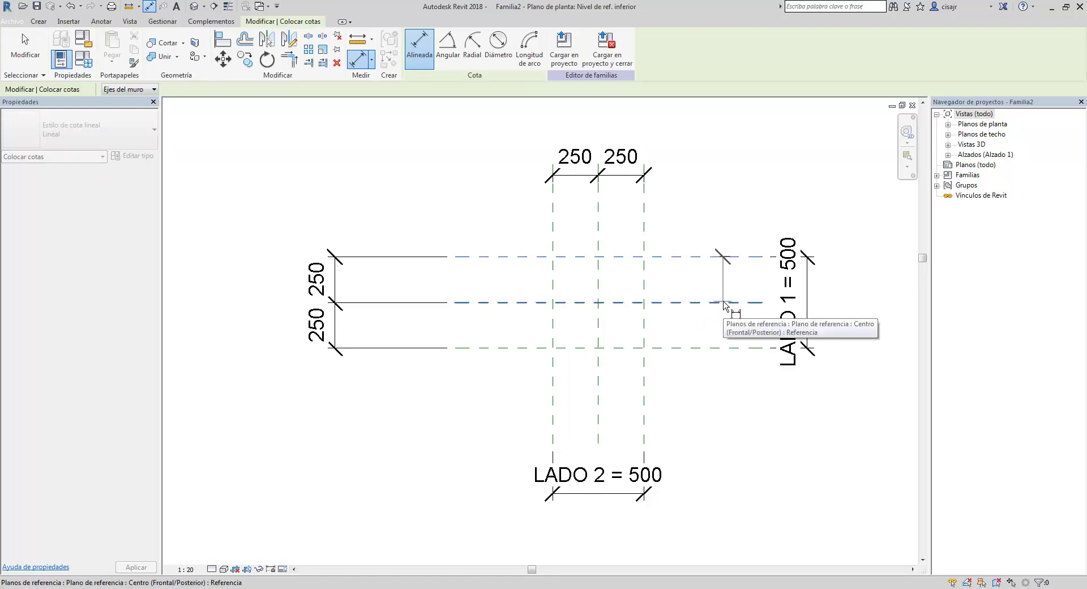
click(723, 301)
click(723, 288)
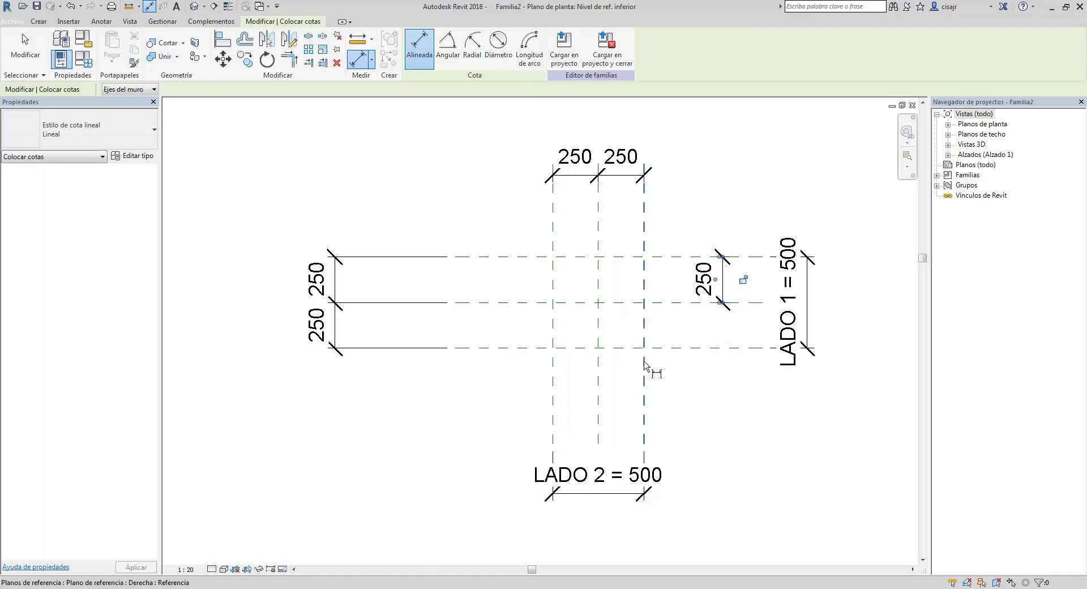
click(557, 412)
click(599, 402)
click(583, 418)
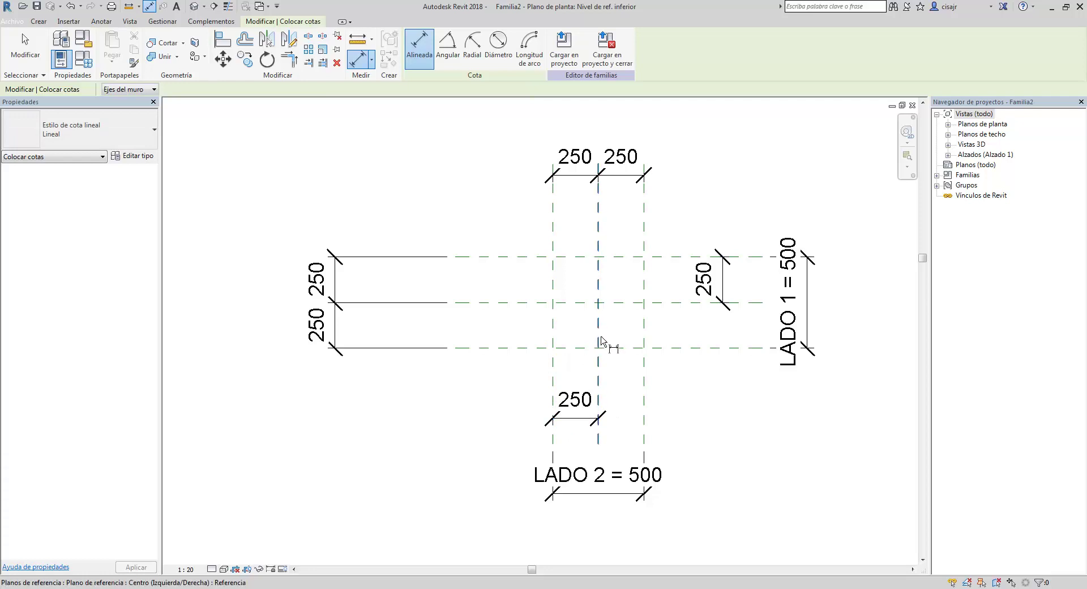
key(Escape)
key(Escape)
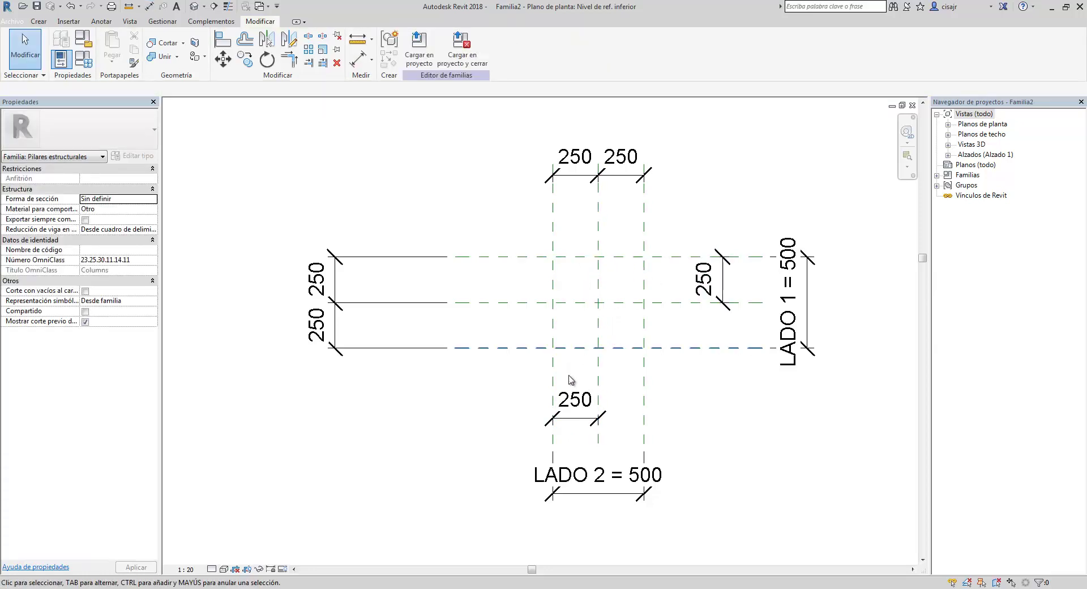
Step: Label the new depth-direction dimension with a new type parameter named GROSOR, grouped under Cotas
click(725, 293)
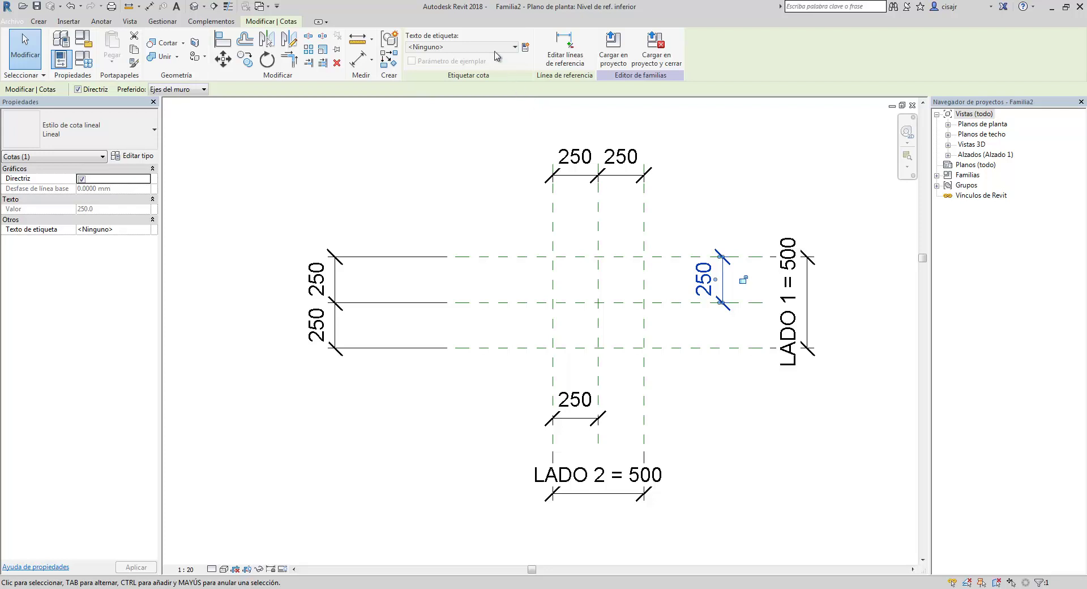
click(513, 48)
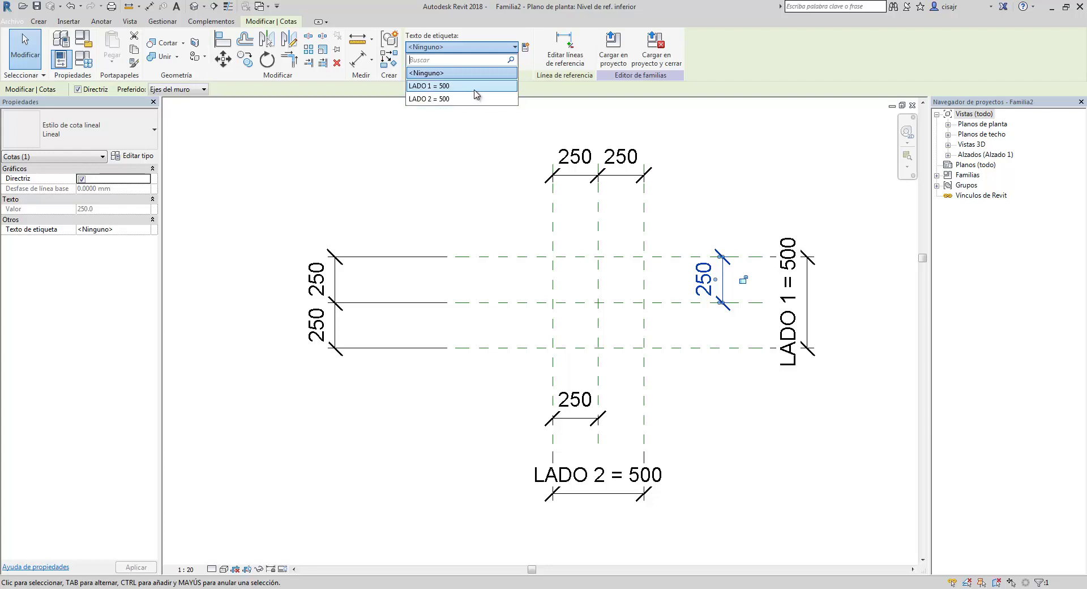
click(526, 47)
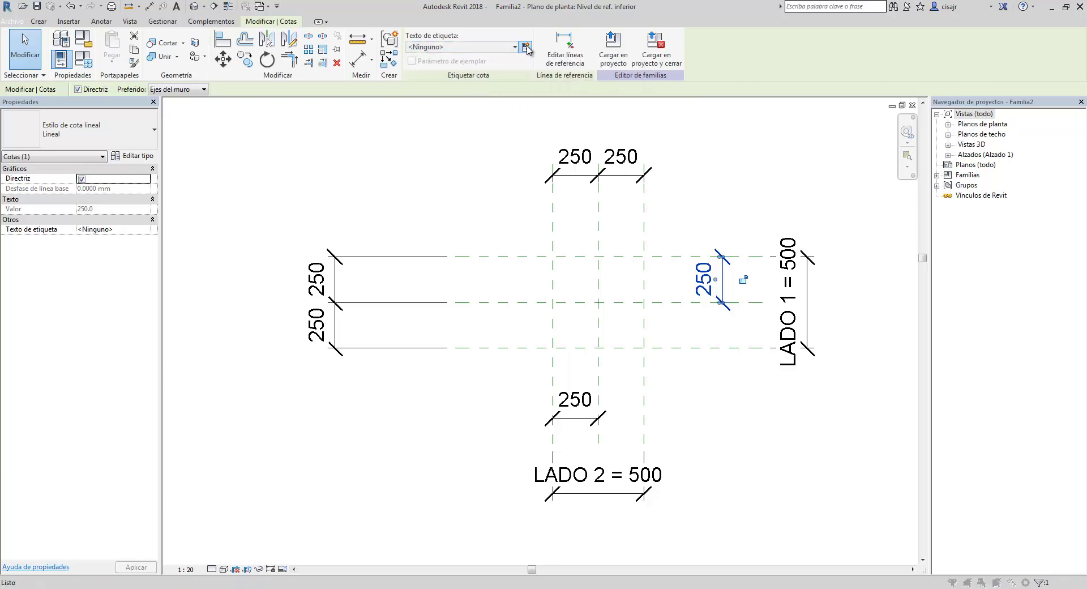
drag(522, 149, 511, 124)
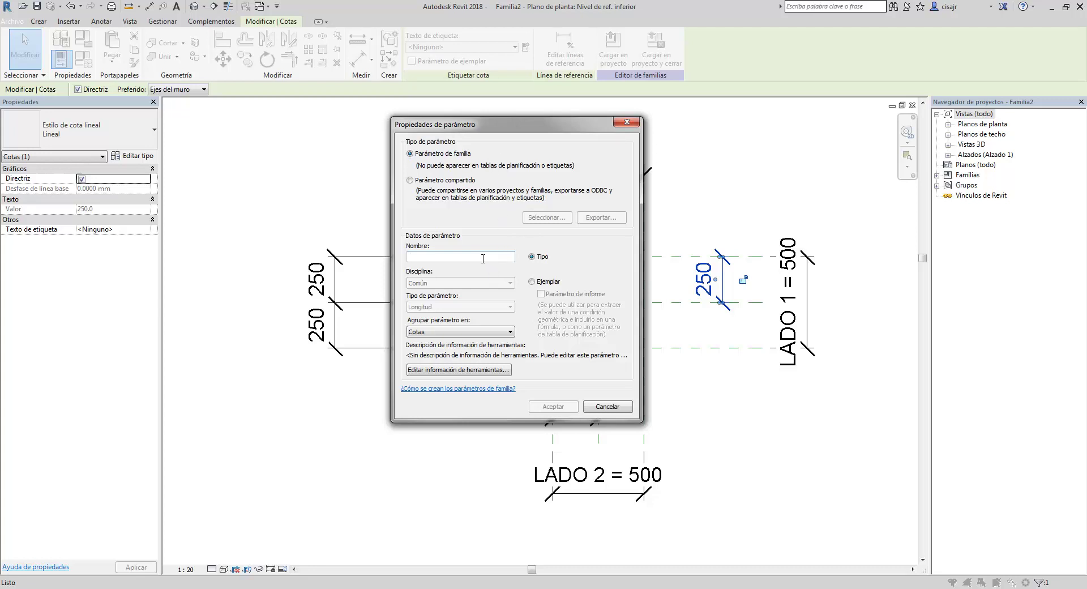
text(ROSOR)
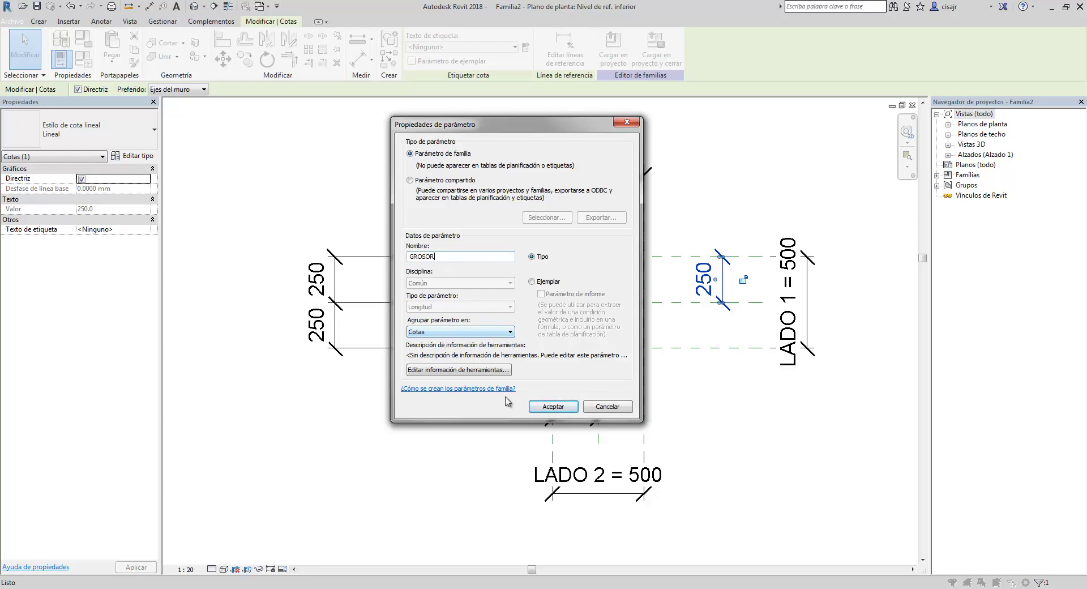
click(553, 407)
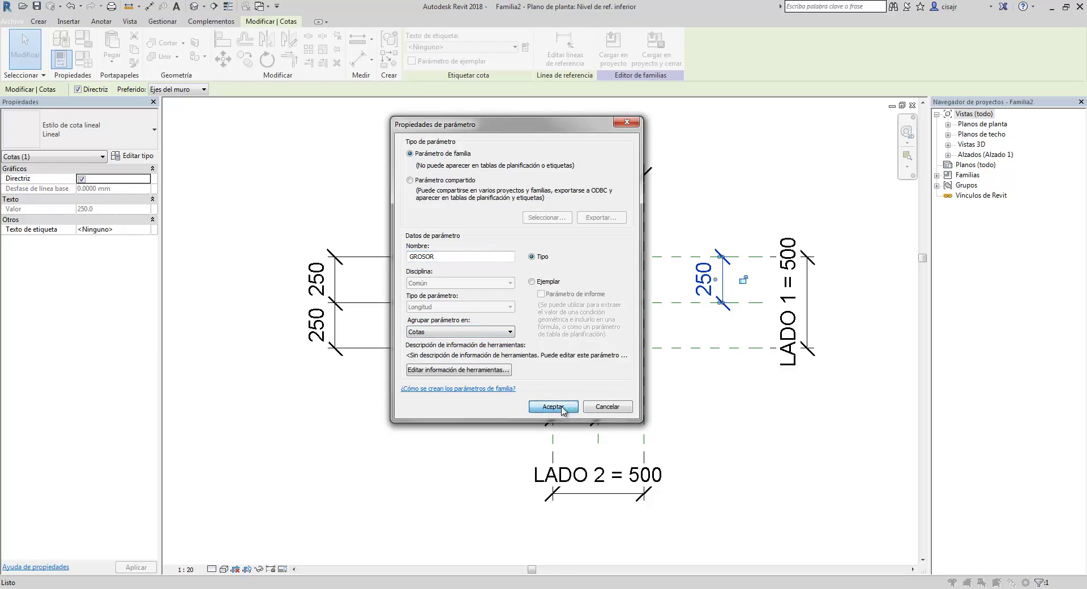
click(743, 395)
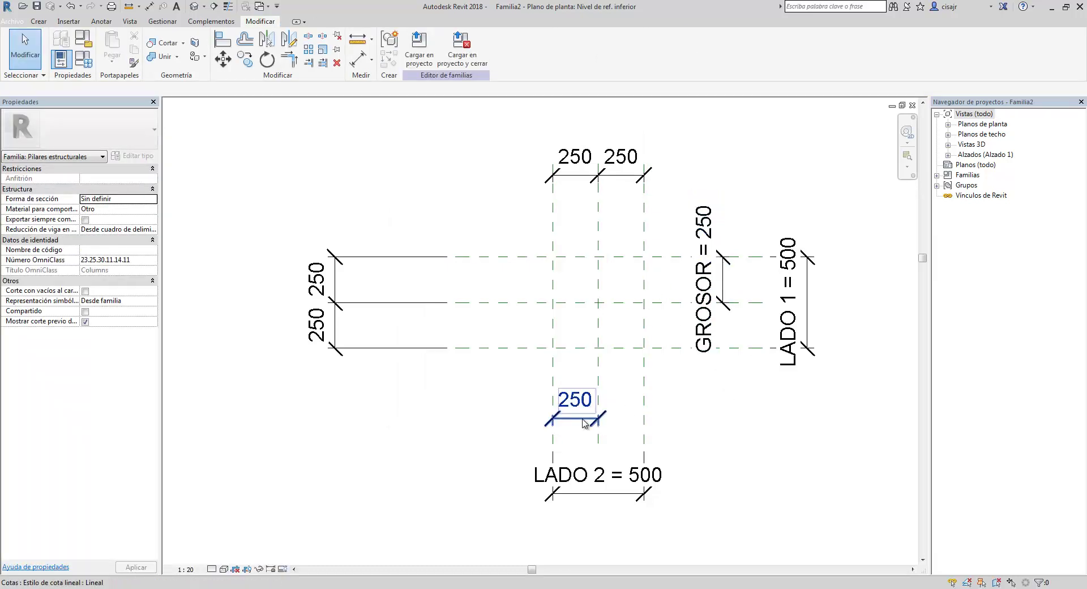
Step: Assign the existing GROSOR parameter as label of the new width-direction dimension between the left and centre planes
click(601, 424)
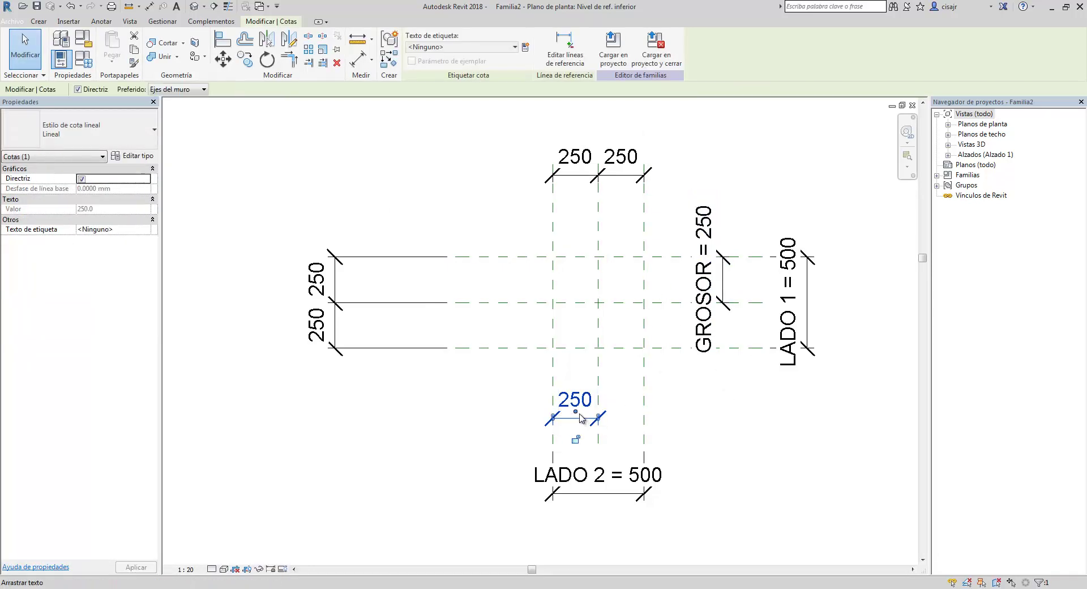
click(514, 47)
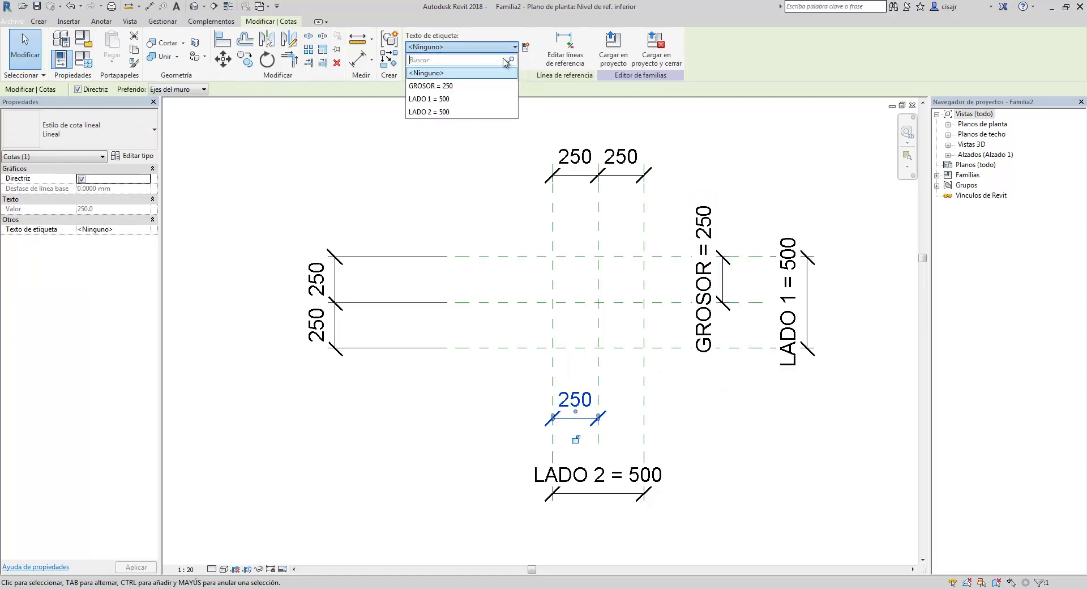
click(477, 86)
click(712, 442)
middle_drag(697, 415, 621, 372)
scroll(648, 418, down, 3)
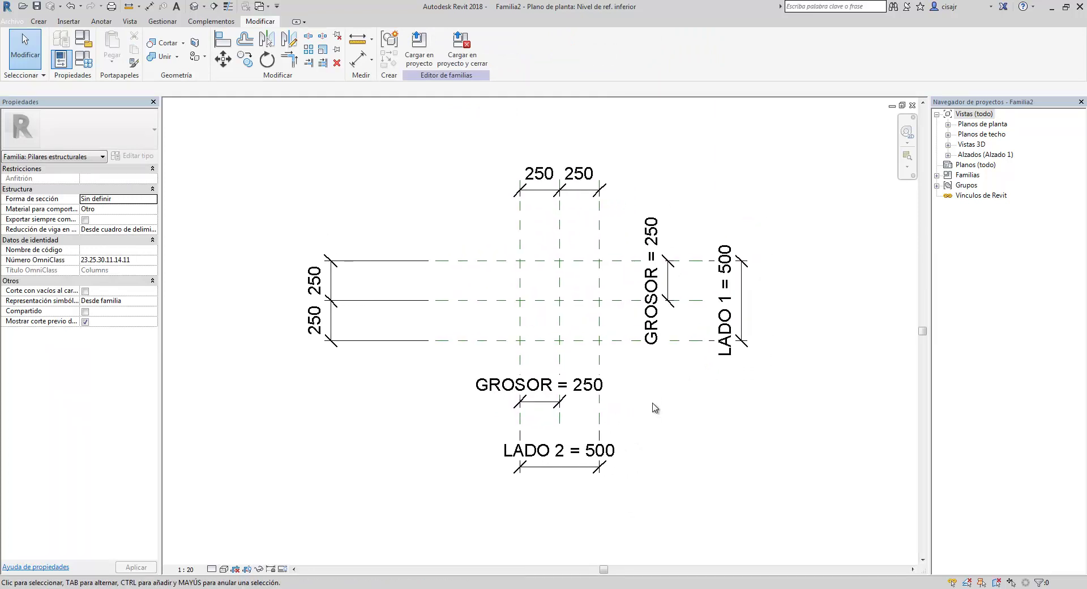
Step: Test the family's flexing by applying GROSOR 150, LADO 1 600 and LADO 2 800 in the family types
click(90, 61)
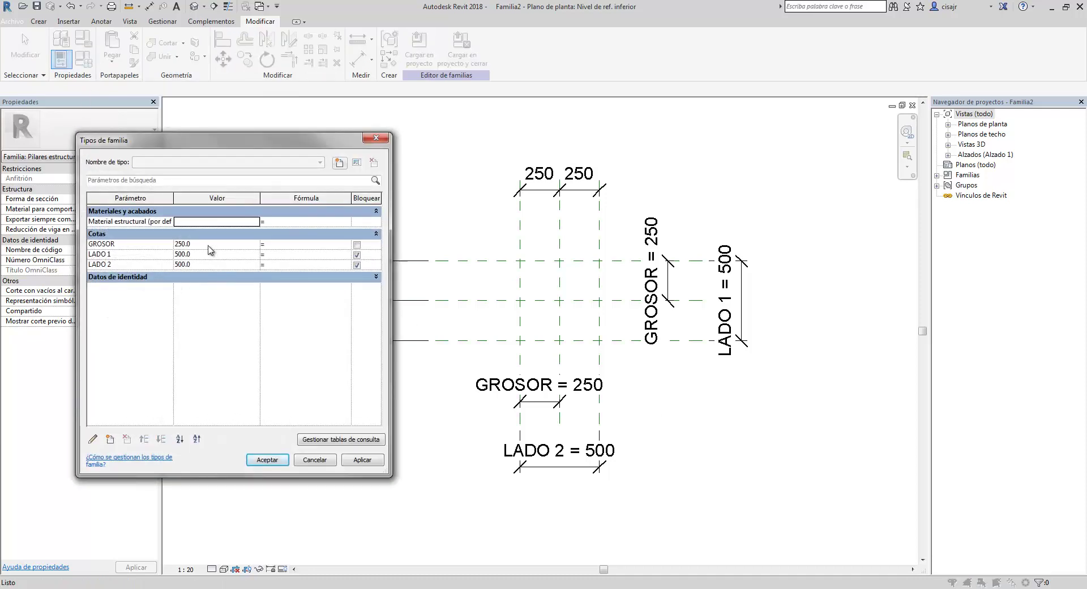
click(209, 245)
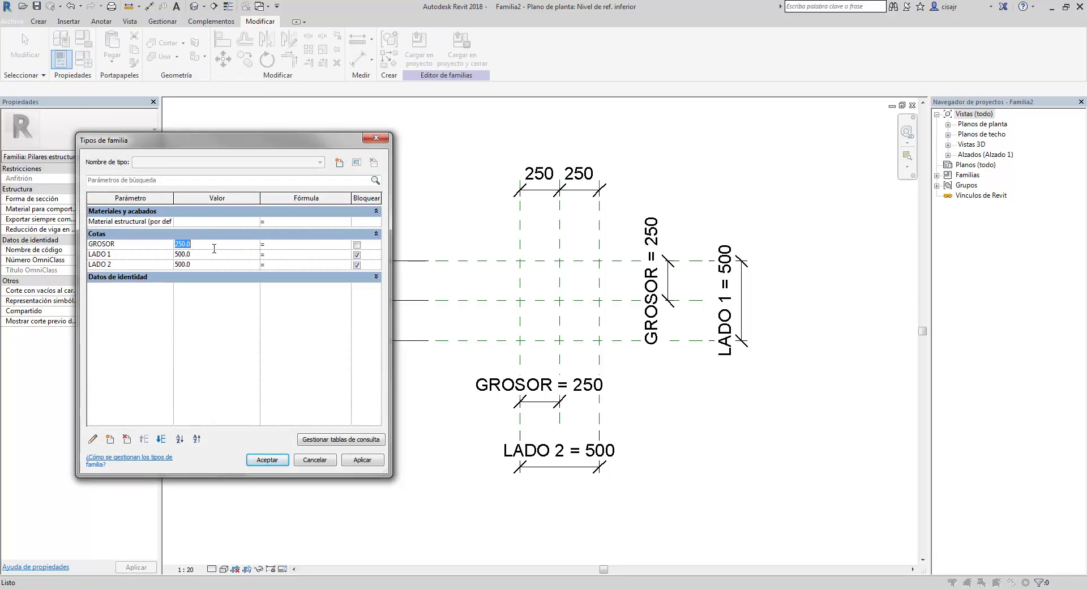
text(150.0)
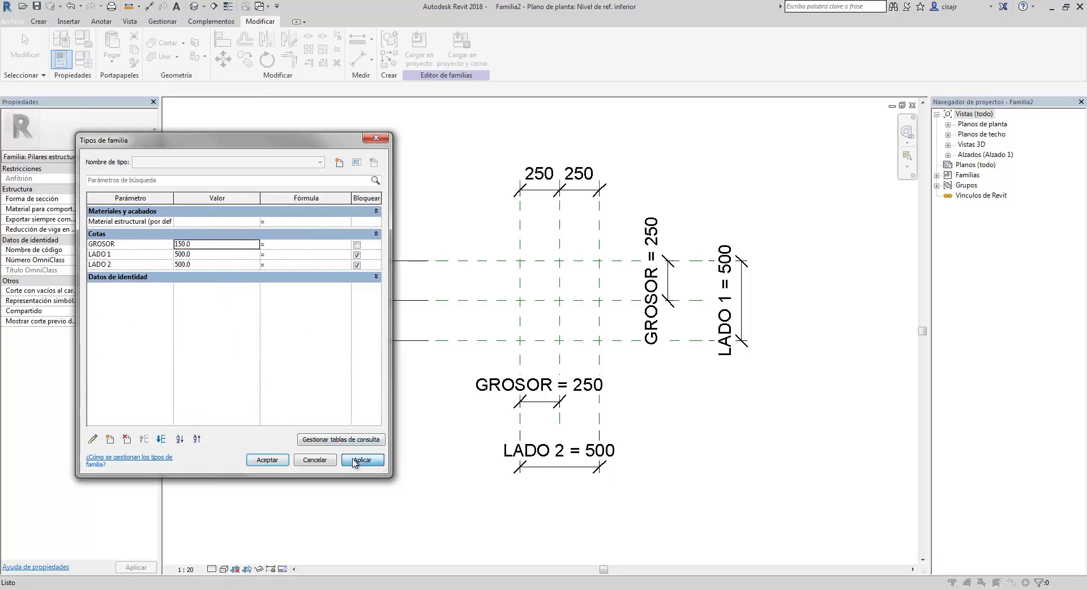
click(355, 462)
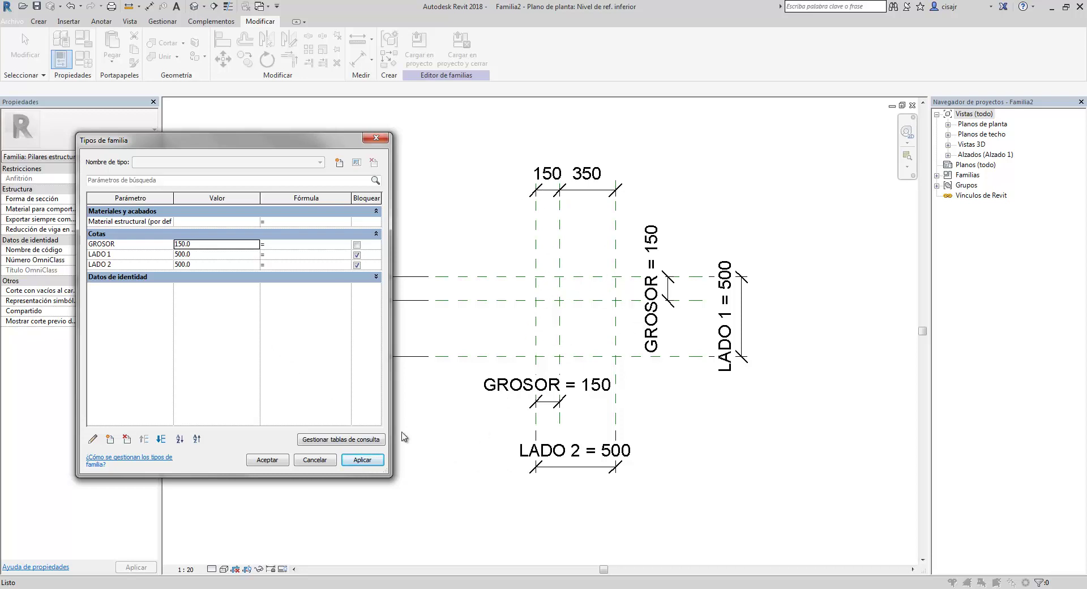
click(239, 255)
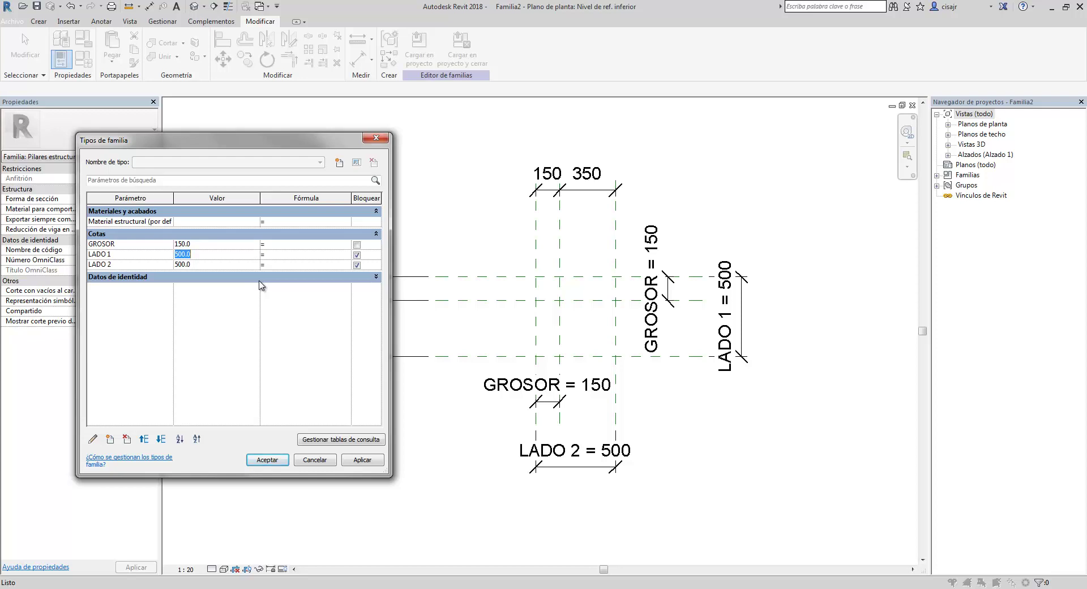
text(600)
click(362, 460)
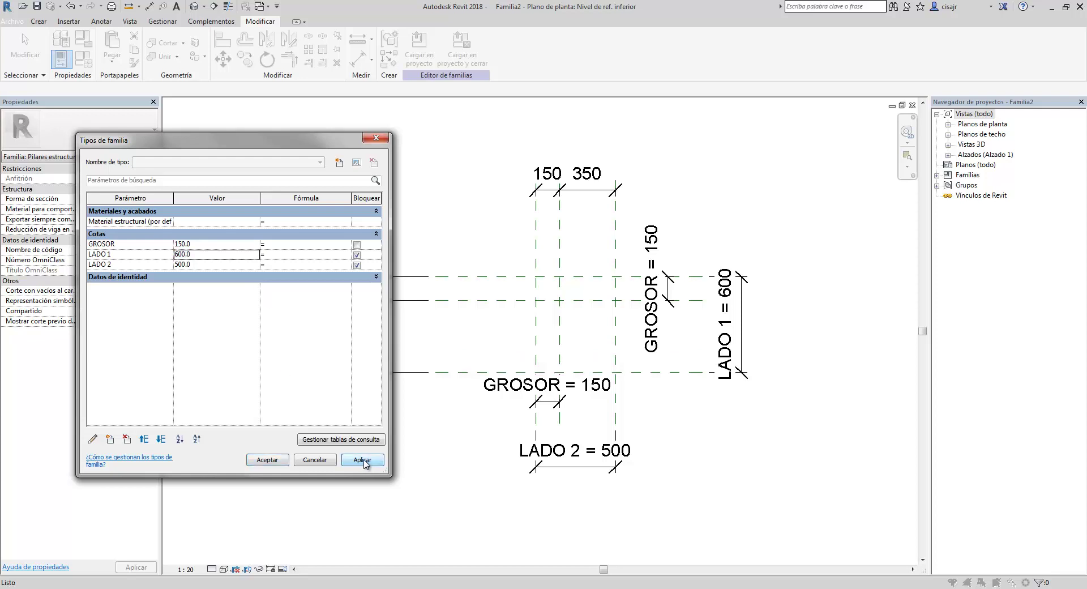
click(229, 264)
click(377, 465)
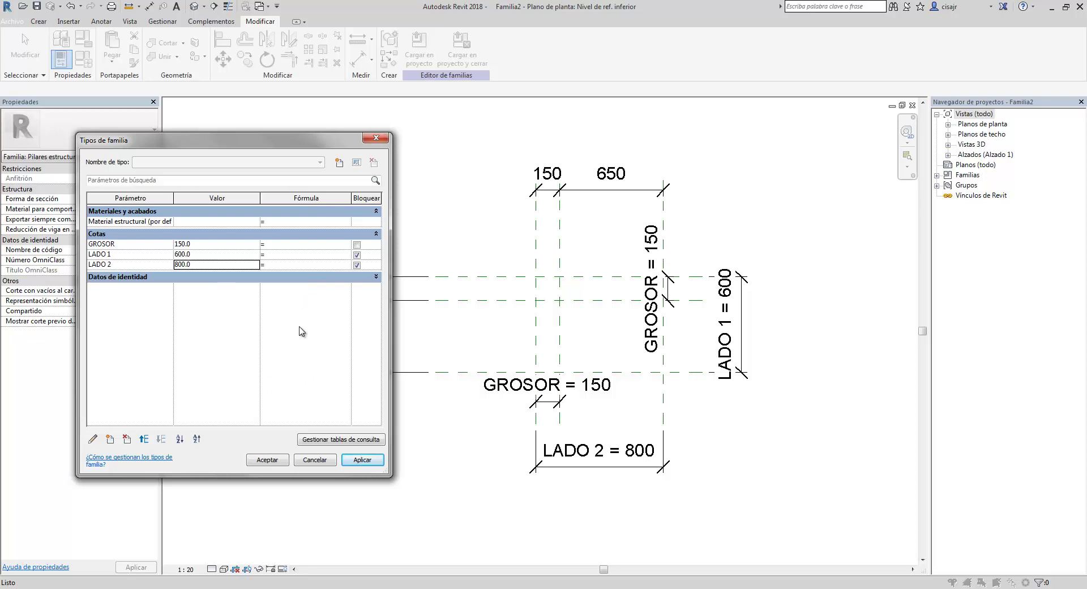
Step: Set GROSOR to 250, LADO 1 to 500 and LADO 2 to 500, apply the values and accept the family types
click(218, 255)
click(220, 244)
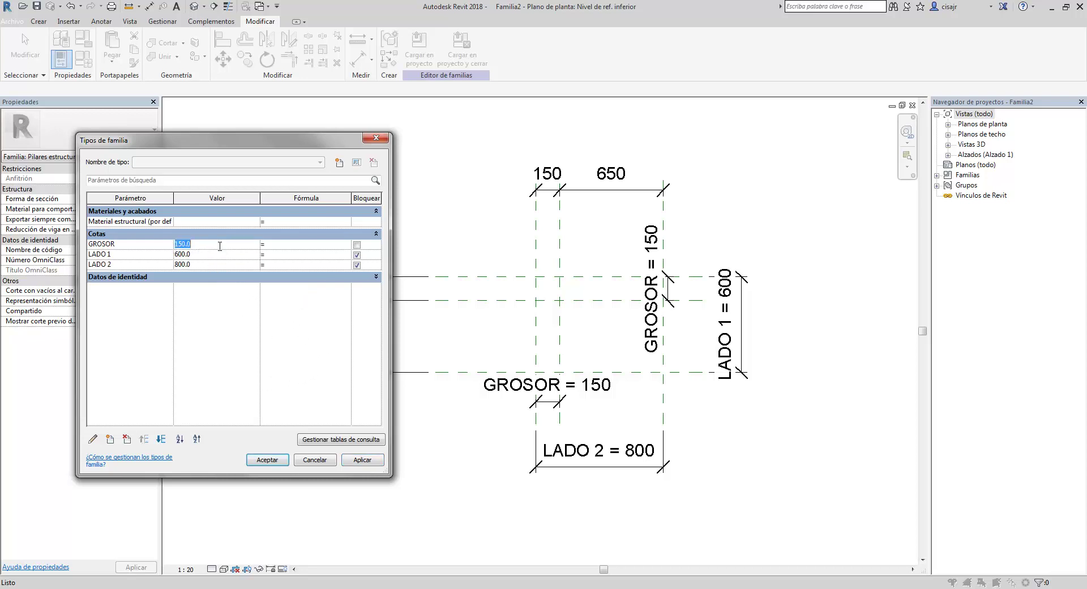
text(250)
click(219, 254)
text(500)
click(221, 264)
text(500)
click(362, 460)
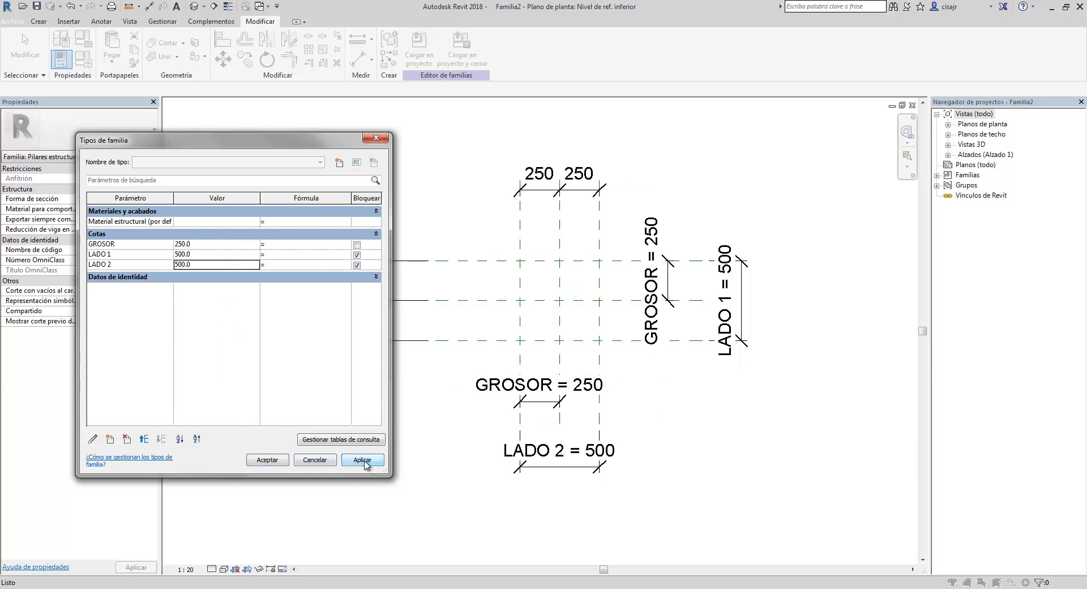
click(267, 460)
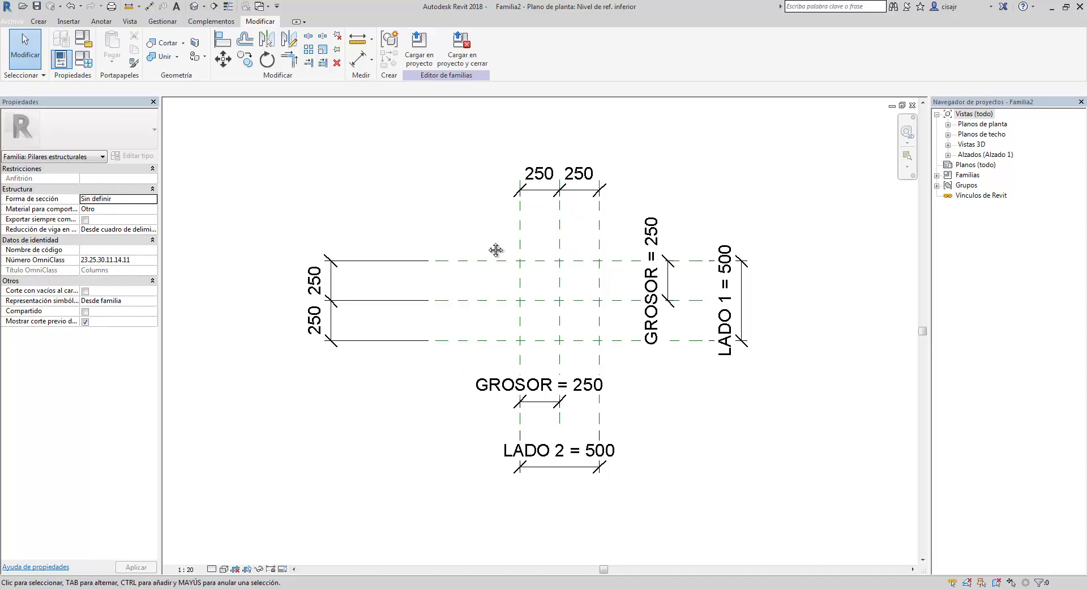
Step: Start an extrusion and sketch a closed L-shaped profile along the rear, right, front, left and centre reference plane intersections
middle_drag(498, 248, 419, 242)
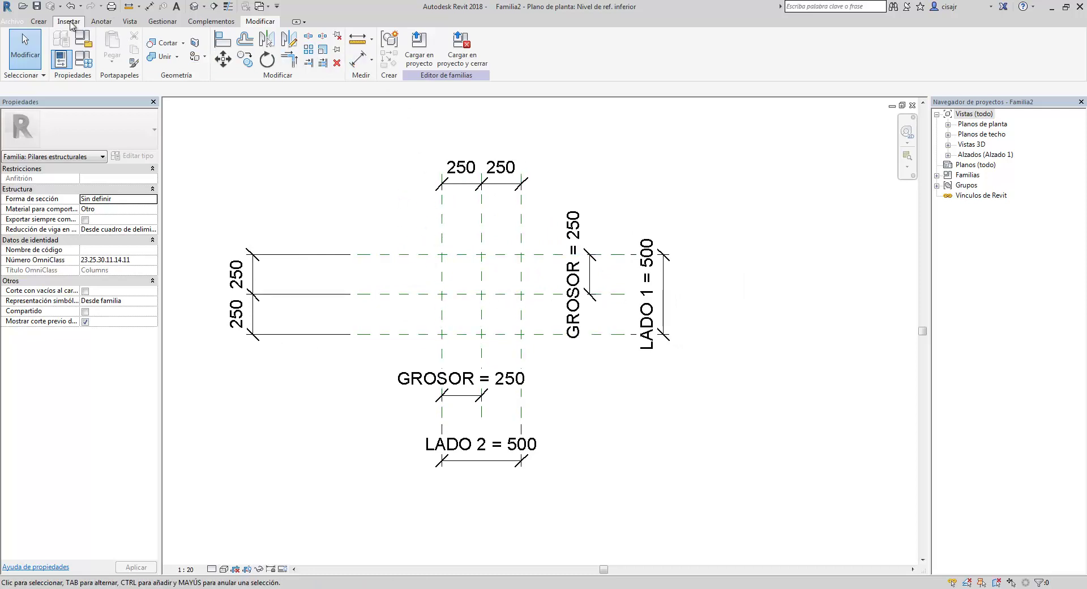
click(47, 26)
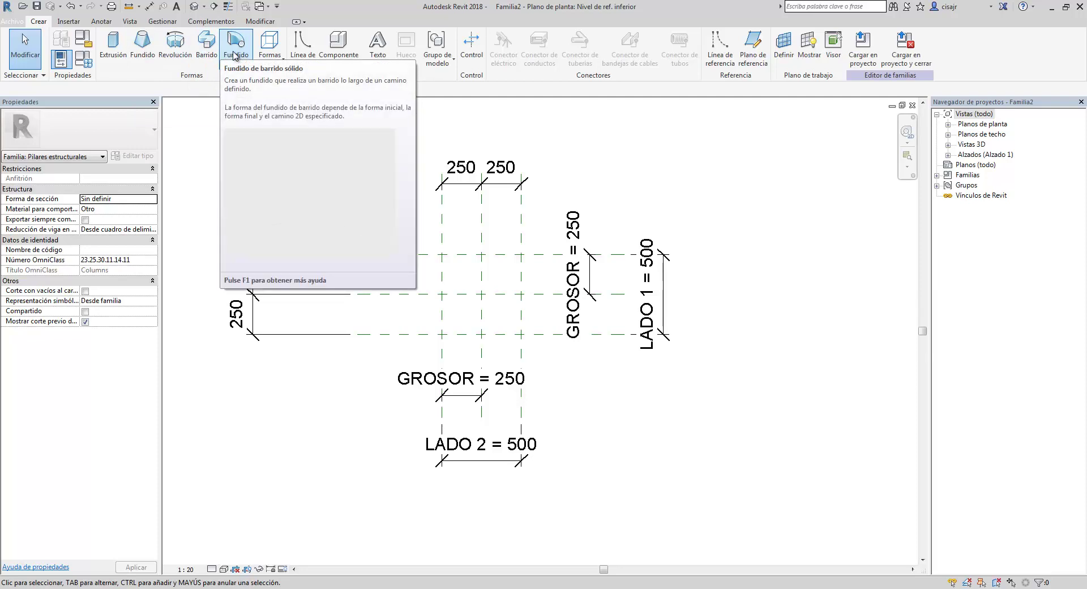
click(120, 54)
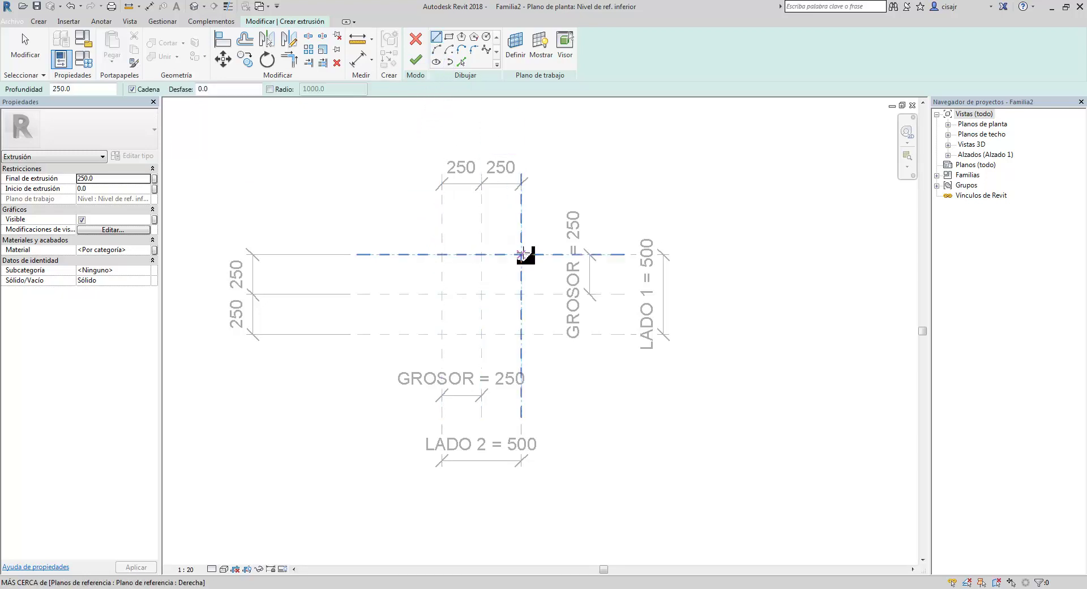
click(441, 254)
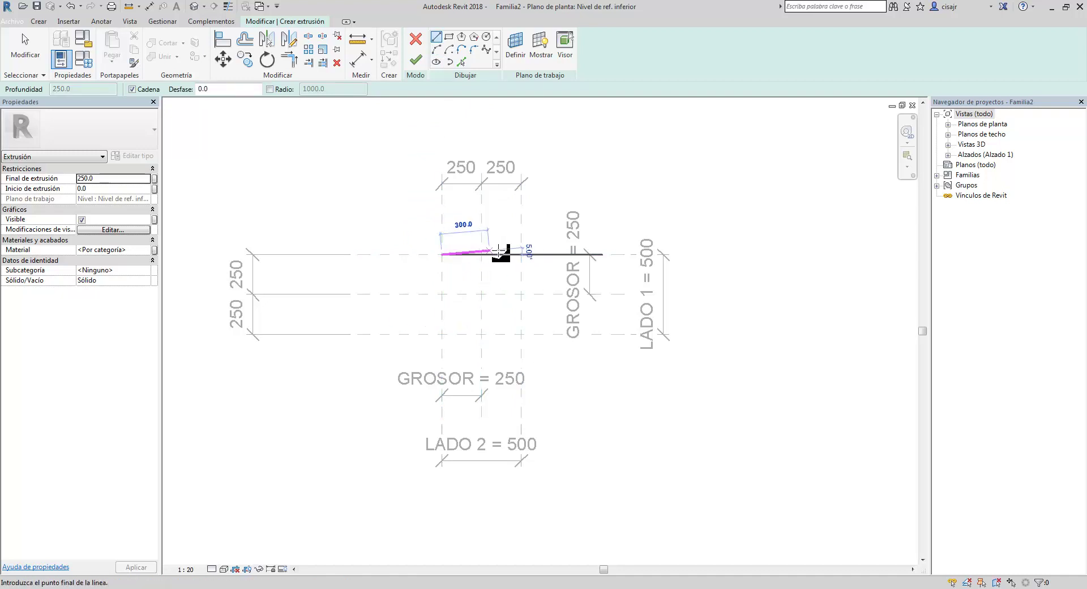
click(521, 254)
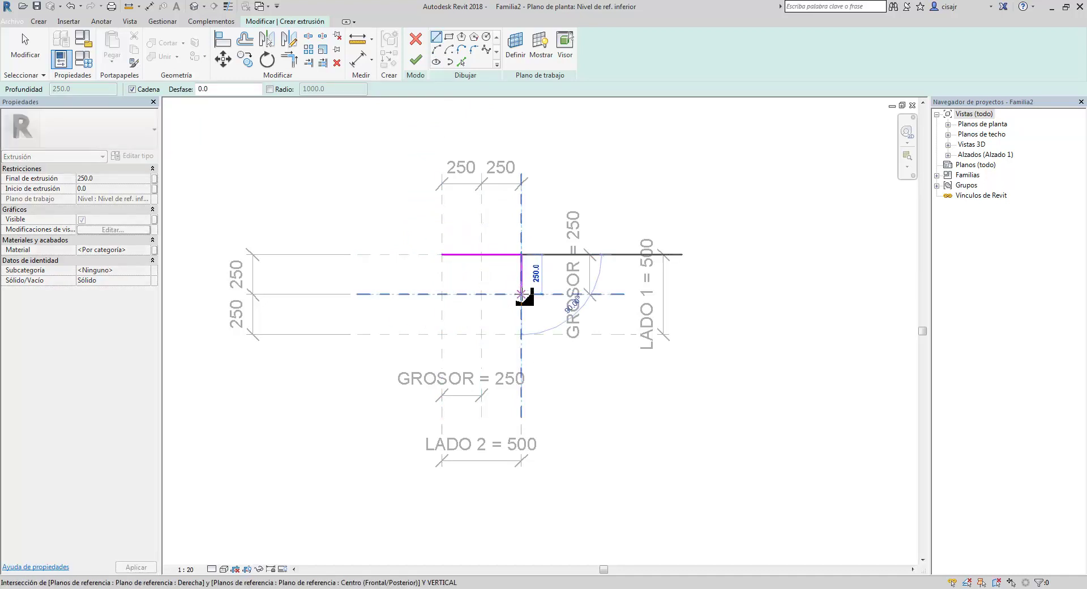
click(521, 294)
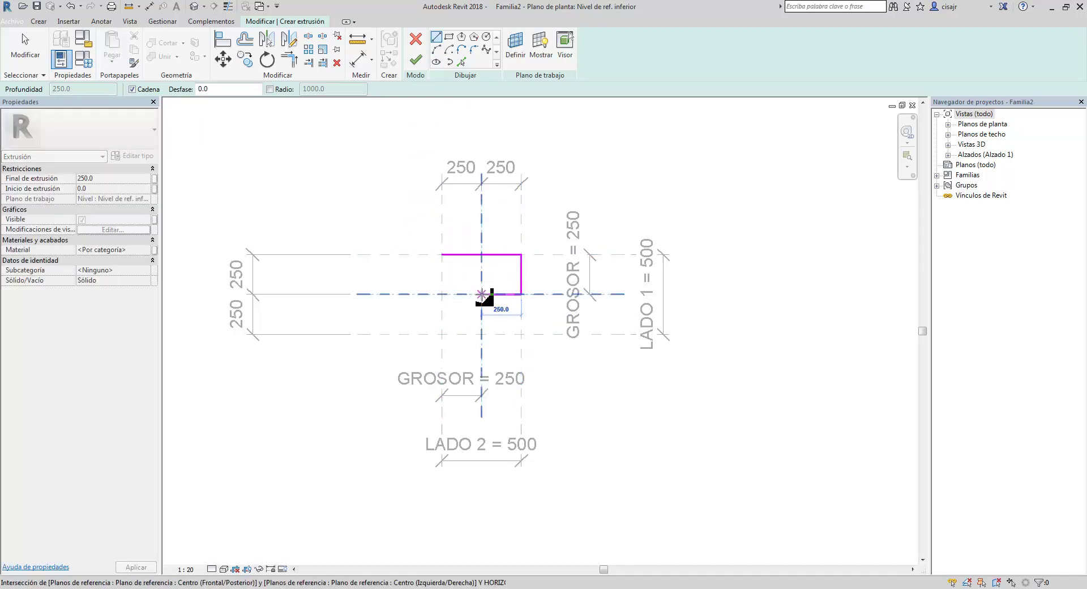
click(482, 293)
click(482, 334)
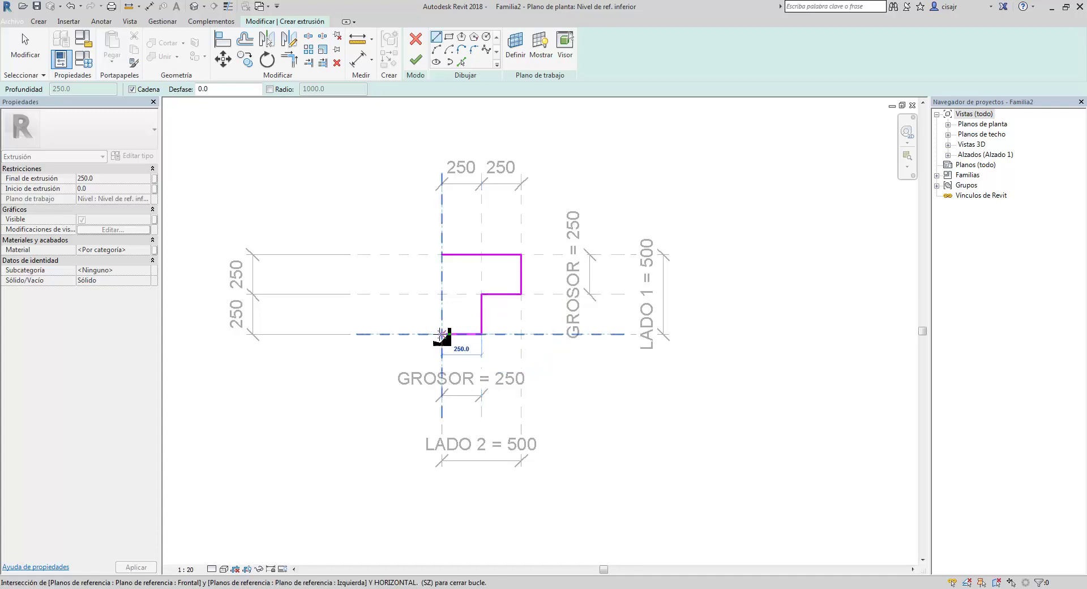
click(441, 334)
click(442, 255)
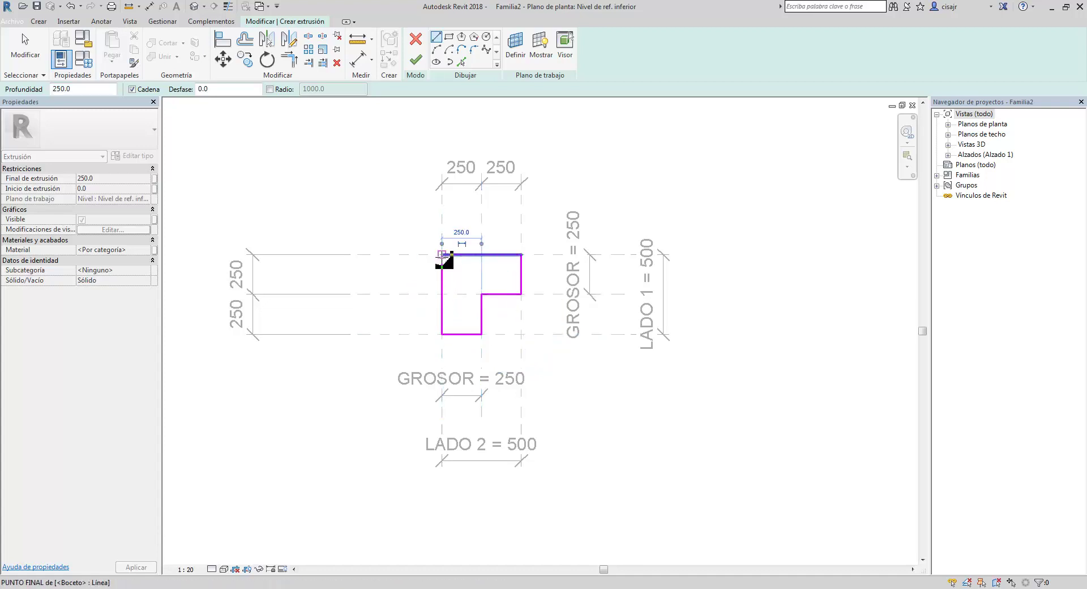
key(Escape)
key(Escape)
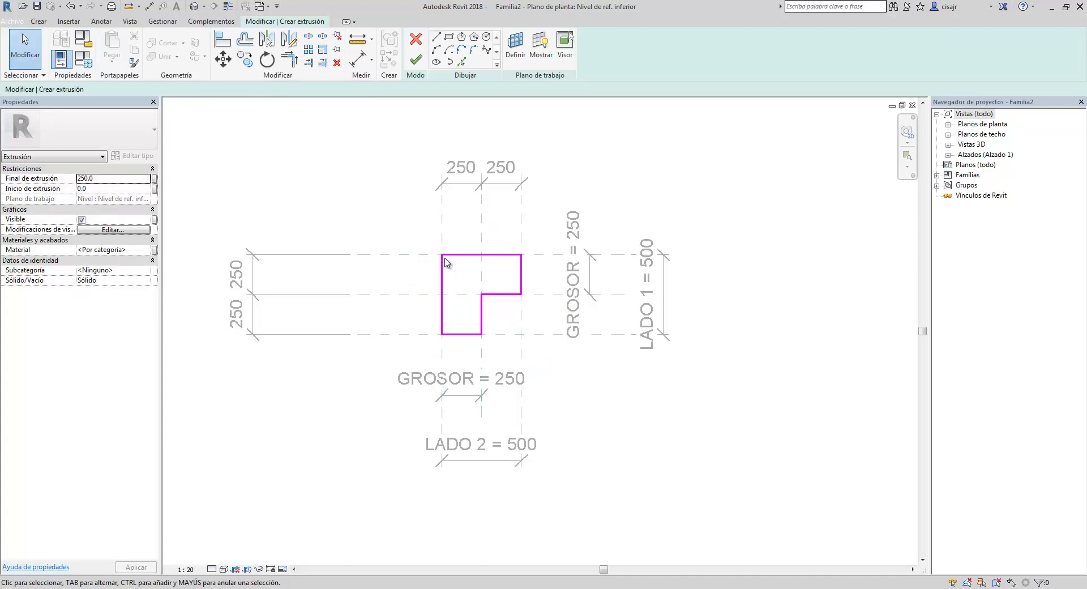
Step: Lock each of the six edges of the L-shaped extrusion sketch to its coinciding reference plane
scroll(572, 288, up, 4)
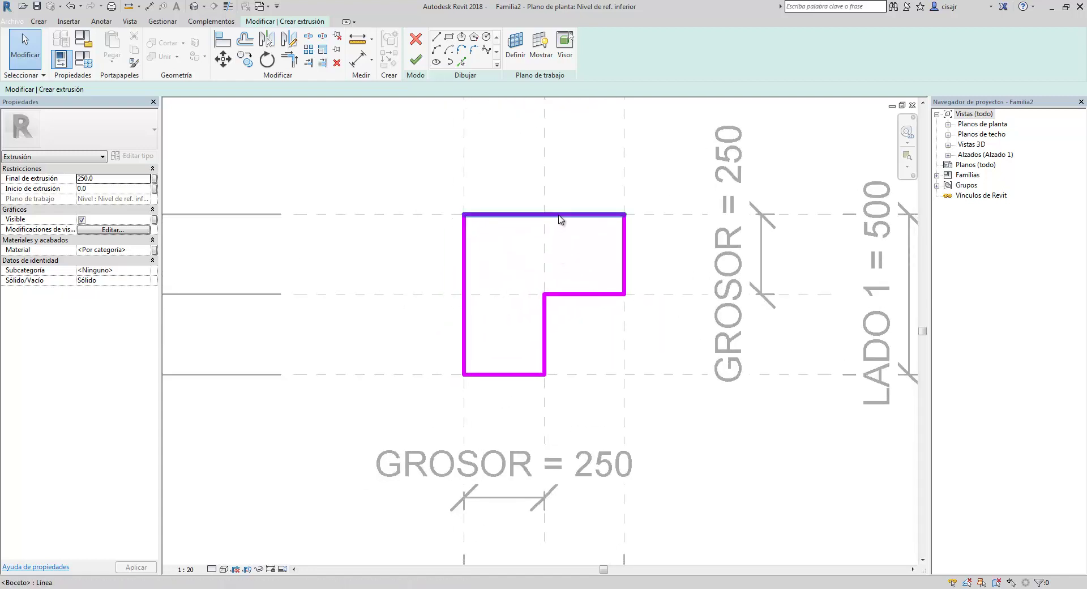
click(550, 215)
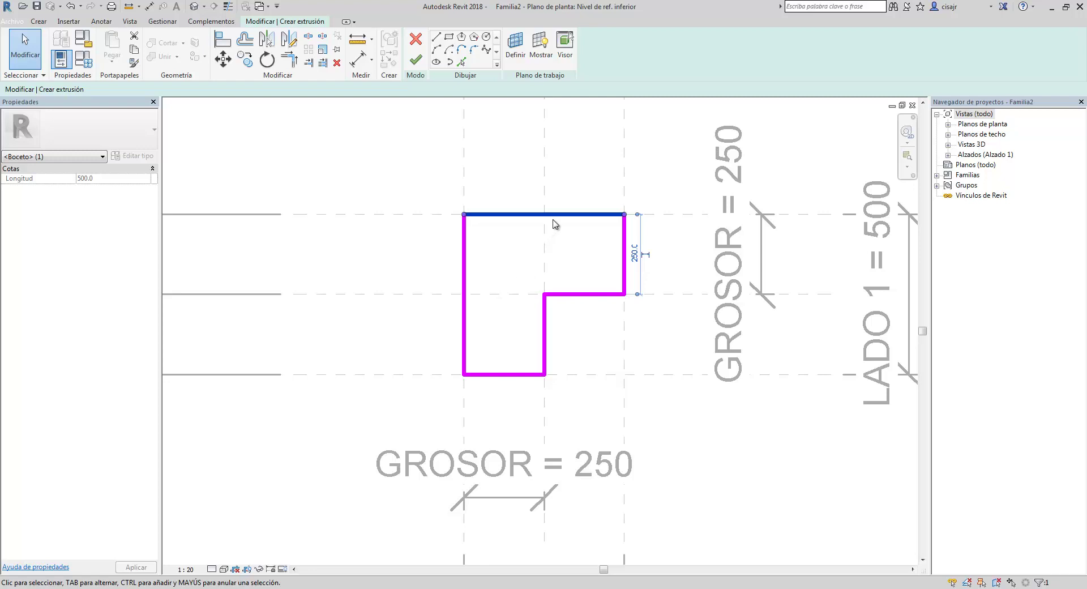
mouse_move(558, 213)
mouse_down()
mouse_move(559, 202)
mouse_move(557, 216)
mouse_up()
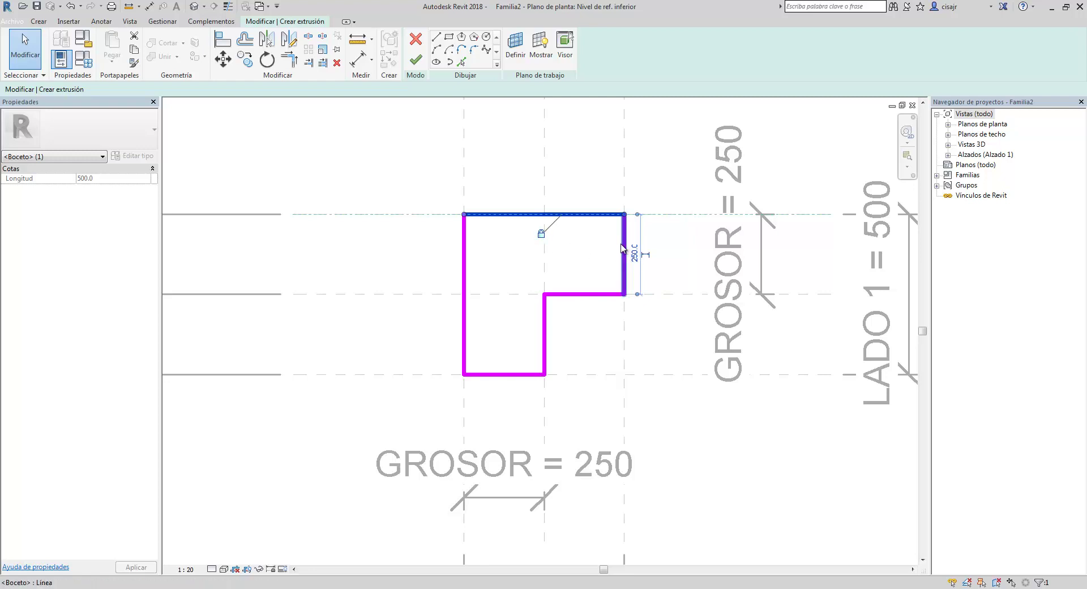
key(Escape)
mouse_move(627, 244)
mouse_down()
mouse_move(648, 235)
mouse_move(626, 250)
mouse_up()
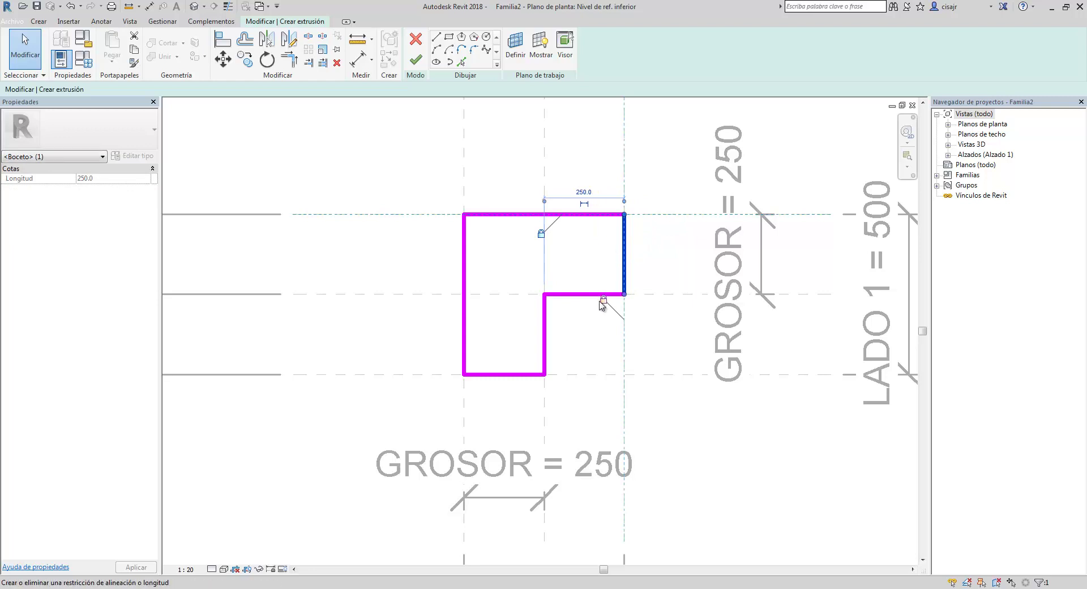
click(573, 296)
mouse_move(579, 278)
mouse_down()
mouse_move(580, 302)
mouse_move(581, 292)
mouse_up()
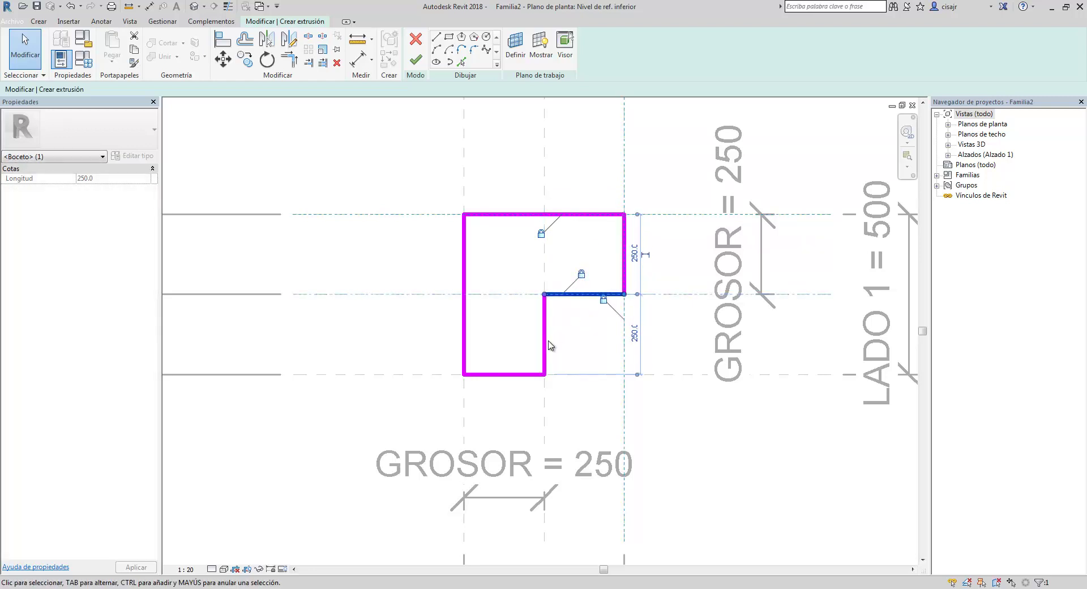
mouse_move(545, 346)
mouse_down()
mouse_move(563, 336)
mouse_move(546, 339)
mouse_move(547, 329)
mouse_up()
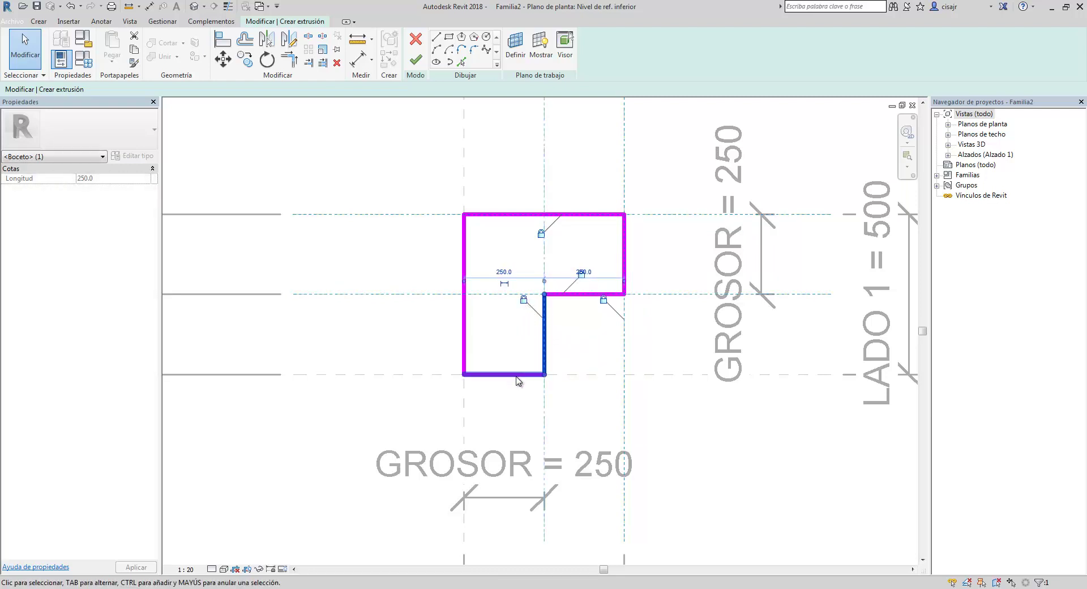
mouse_move(507, 375)
mouse_down()
mouse_move(500, 405)
mouse_move(500, 376)
mouse_up()
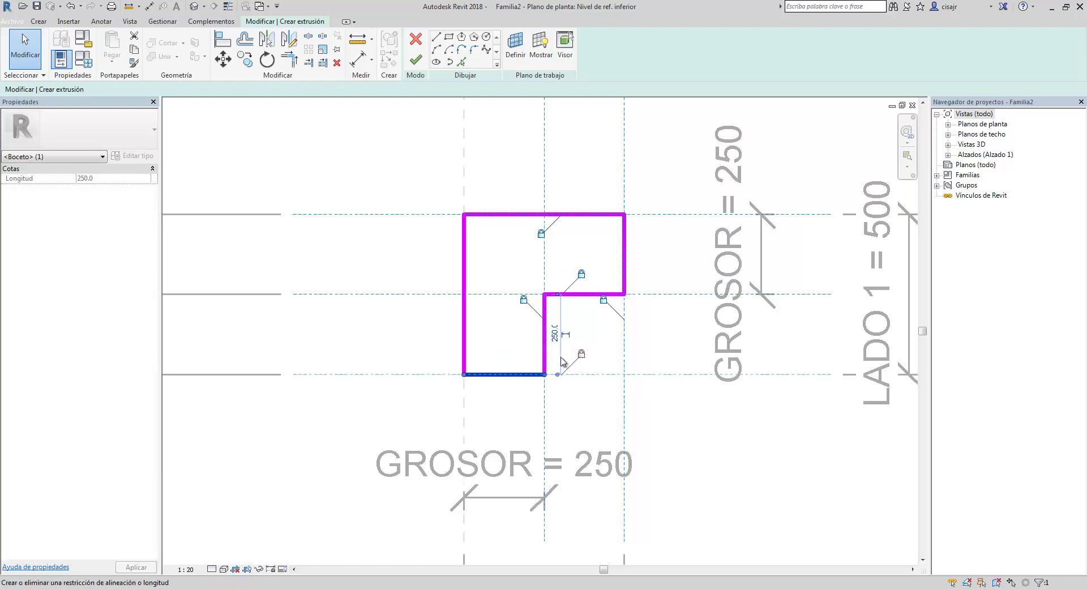
click(465, 334)
mouse_move(464, 334)
mouse_down()
mouse_move(419, 334)
mouse_move(464, 334)
mouse_up()
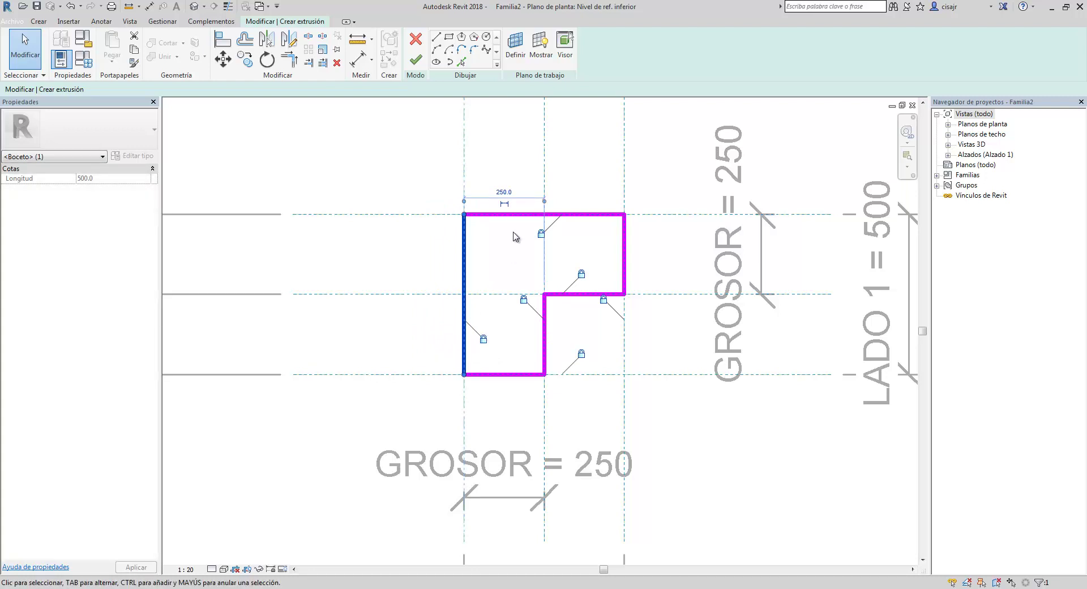
Step: Try to move the rear sketch edge off its reference plane to test the lock, cancel the change and deselect the edge
click(513, 214)
drag(514, 215, 512, 220)
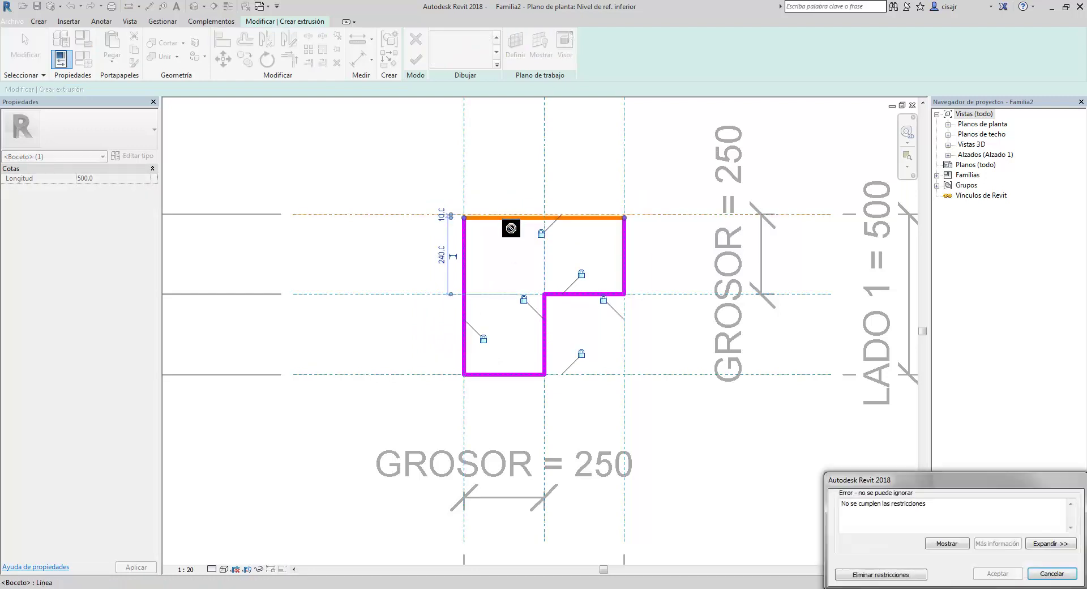
key(Escape)
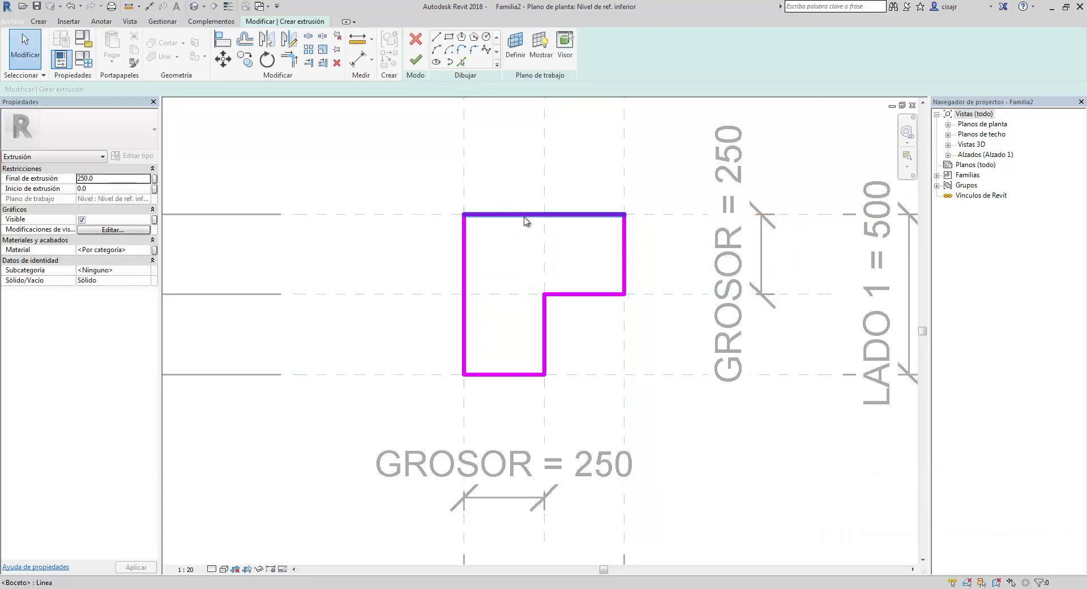
click(526, 215)
scroll(528, 211, up, 3)
mouse_move(527, 211)
mouse_down()
mouse_move(526, 182)
mouse_move(530, 211)
mouse_up()
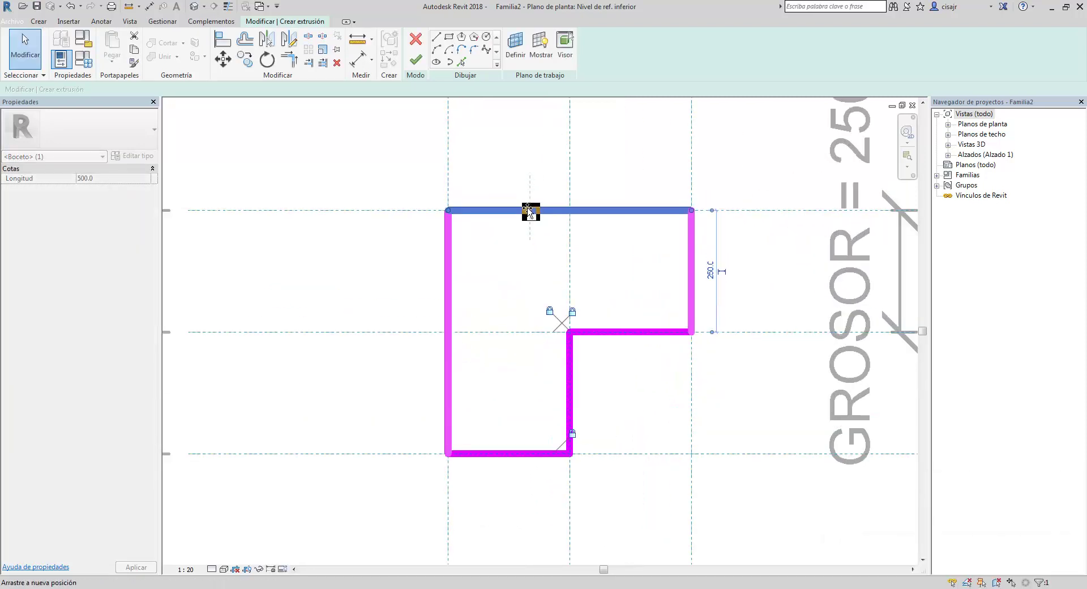
click(536, 267)
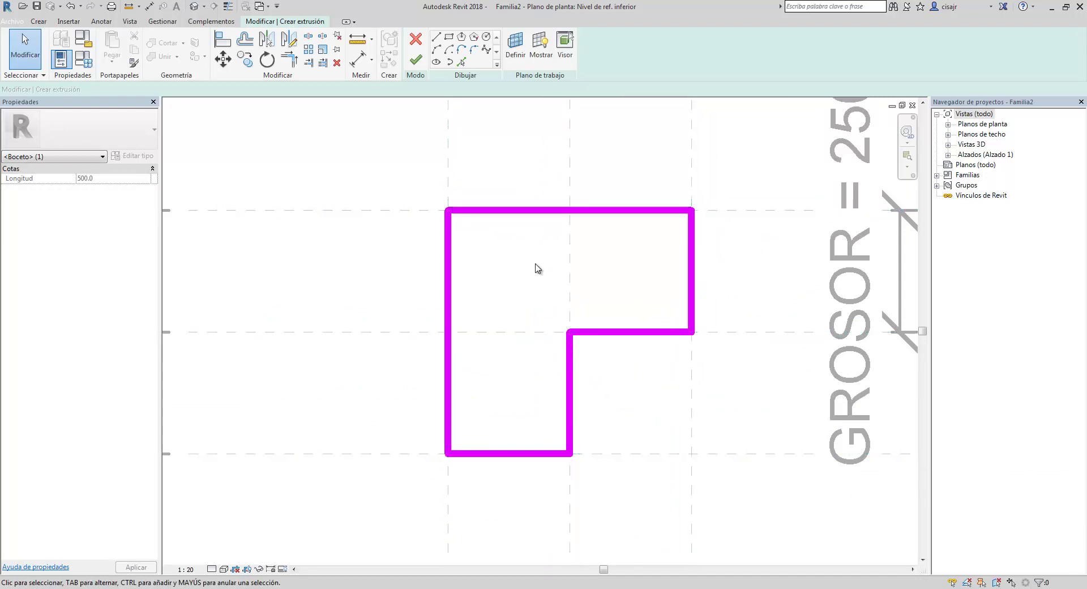
Step: Review the extrusion's family element visibility settings for view directions and detail levels, and accept them
scroll(542, 285, down, 2)
scroll(542, 285, down, 1)
middle_drag(542, 285, 573, 278)
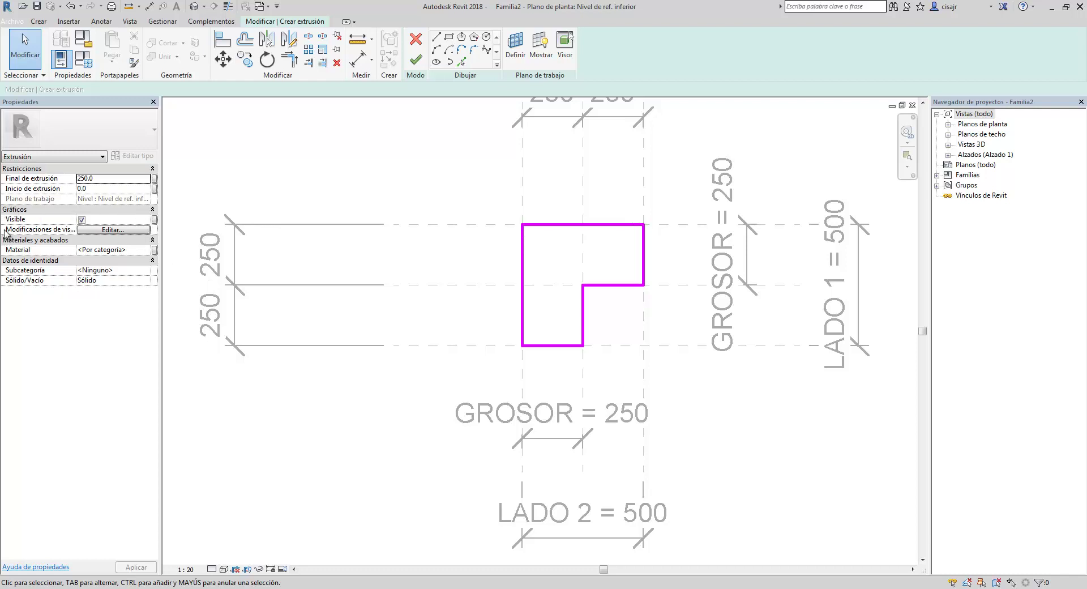
click(82, 220)
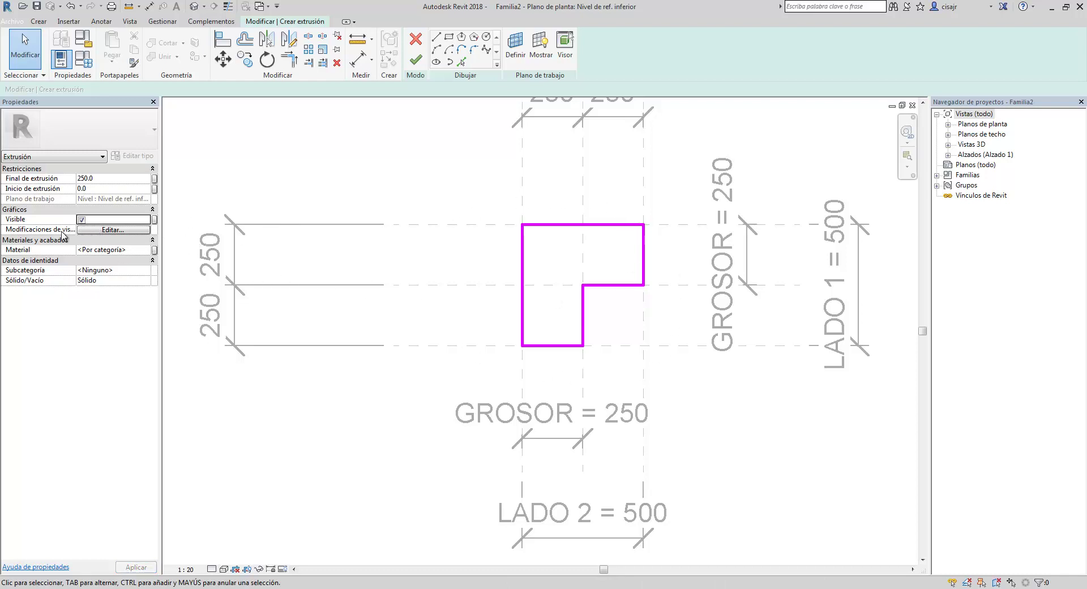
click(107, 229)
drag(340, 280, 443, 200)
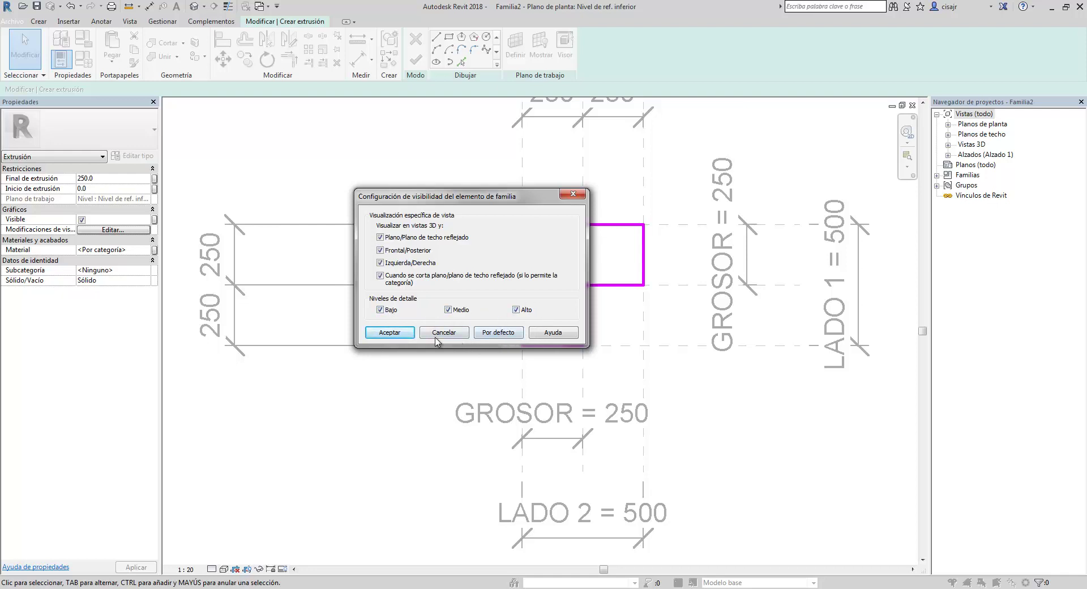
click(405, 335)
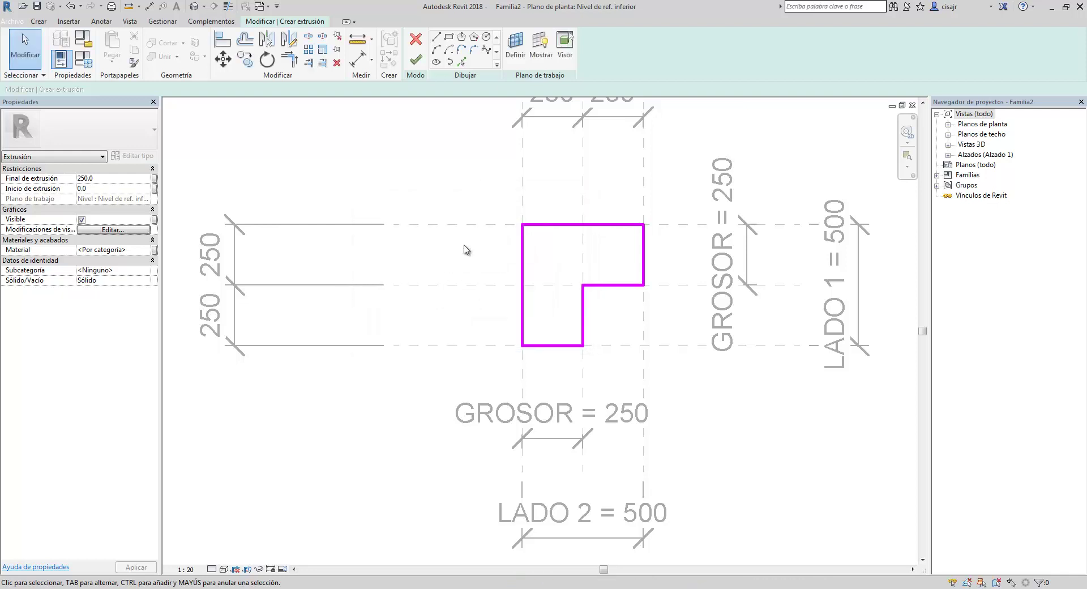
Step: Finish the L-shaped extrusion sketch and check the resulting solid in the 3D view, closing that view again
click(416, 60)
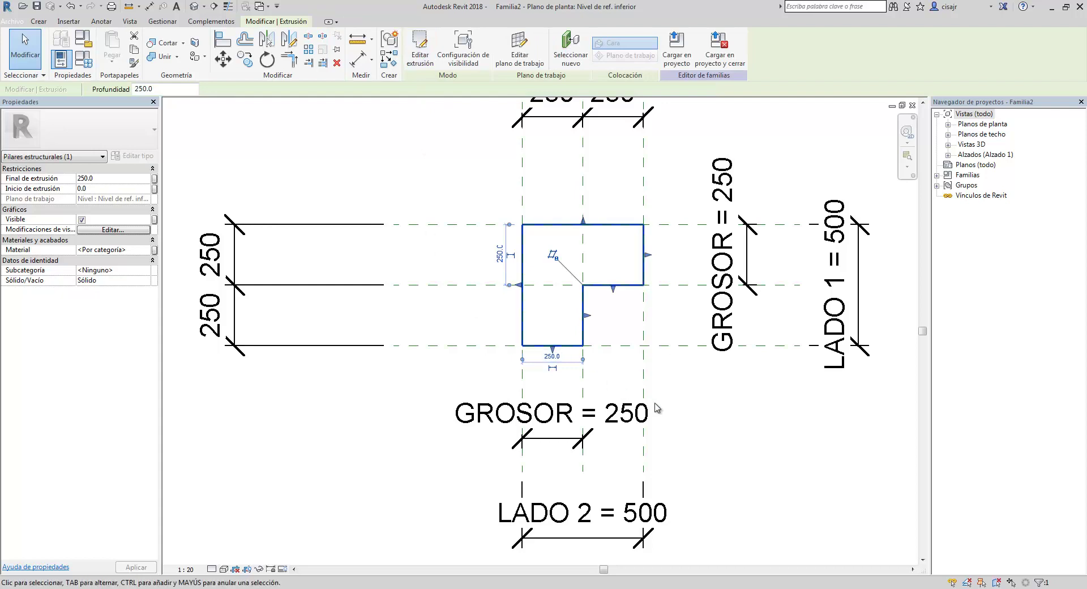
click(701, 418)
middle_drag(543, 299, 480, 311)
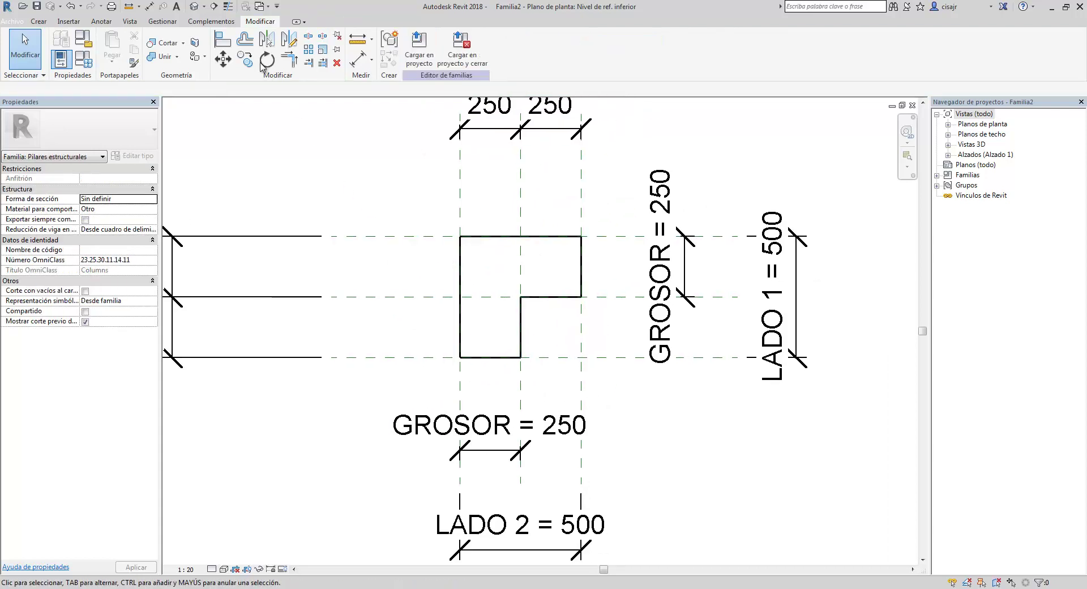
click(194, 7)
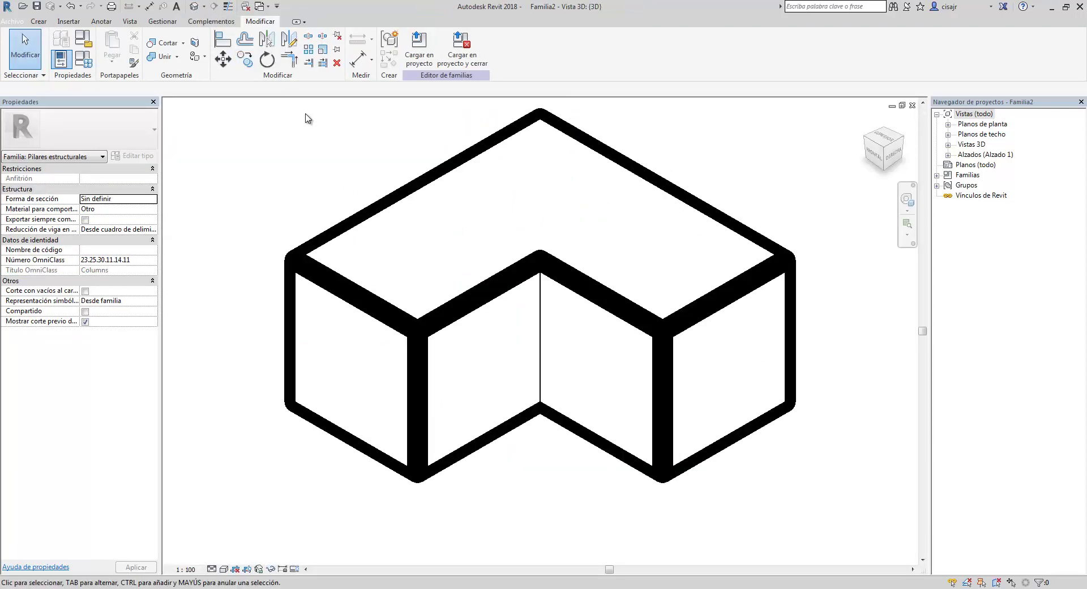
scroll(501, 289, down, 5)
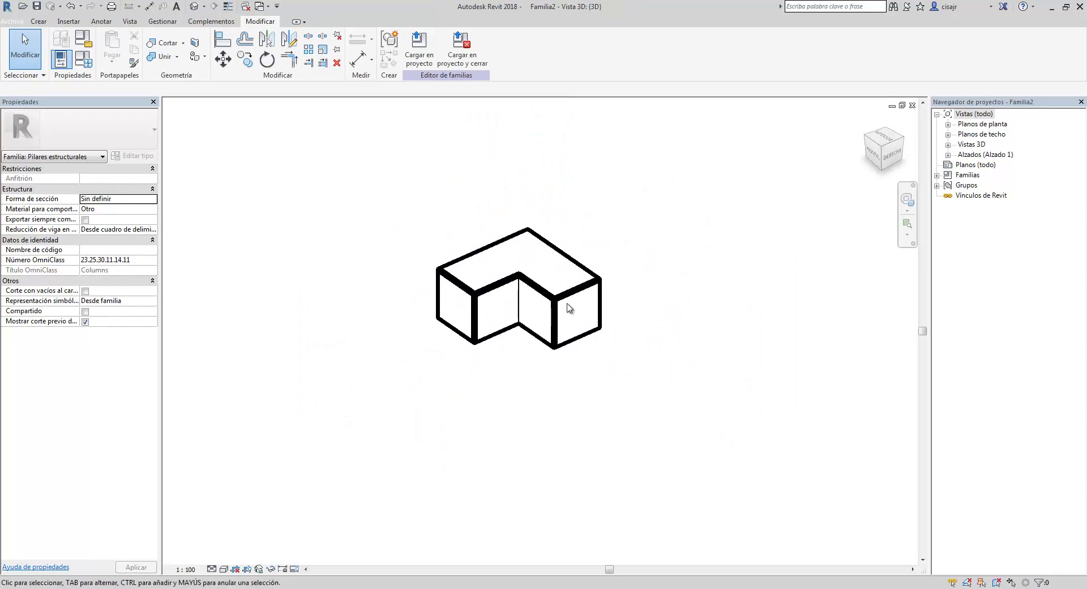
click(912, 105)
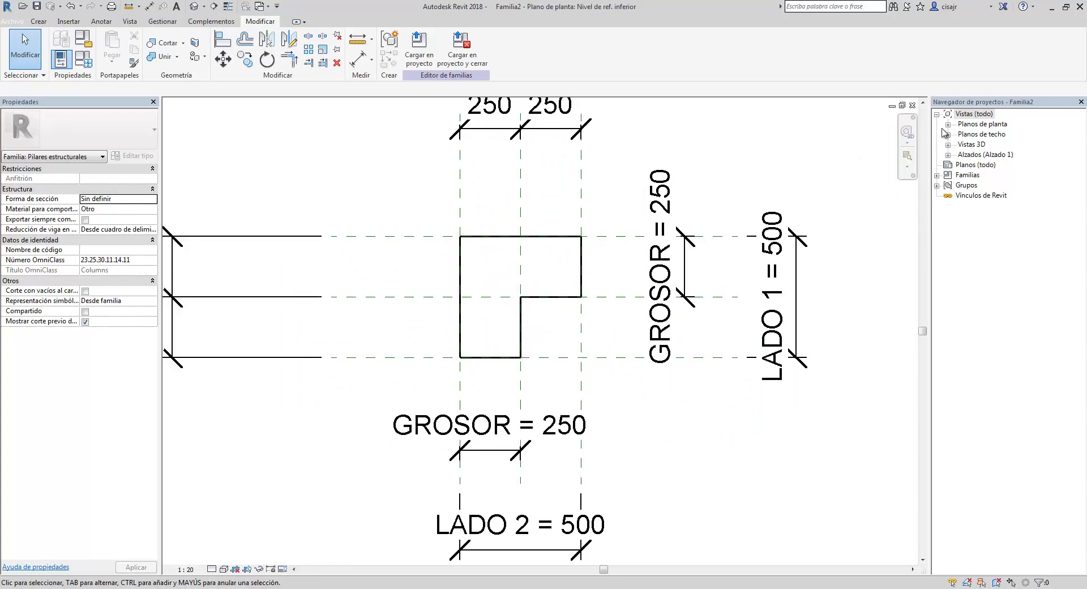
Step: Open the Frontal elevation and inspect the L-shaped extrusion at the lower reference level, leaving it deselected
click(948, 124)
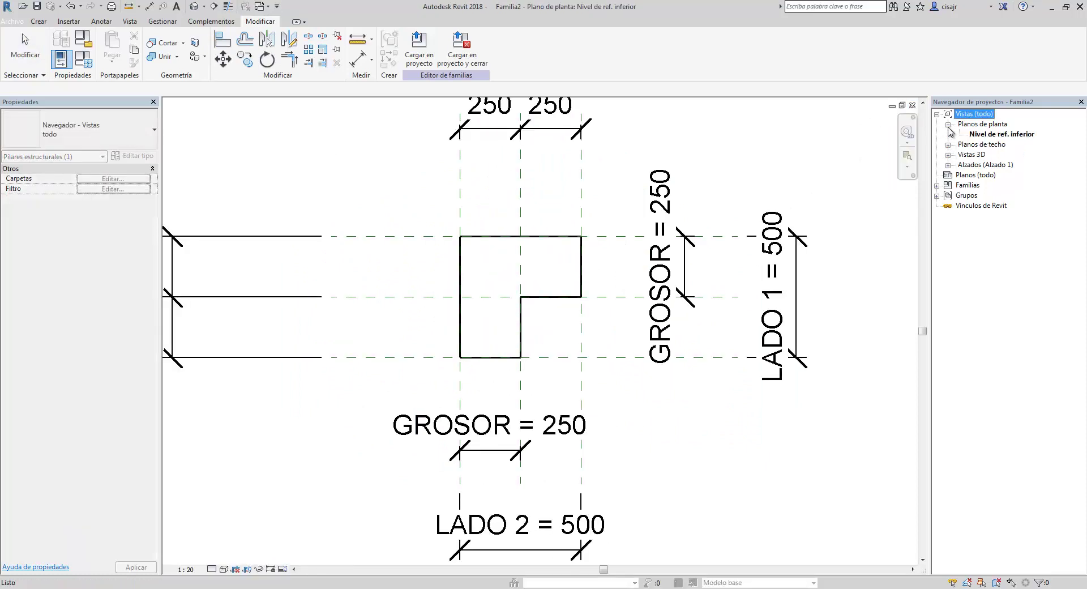
click(948, 125)
click(948, 155)
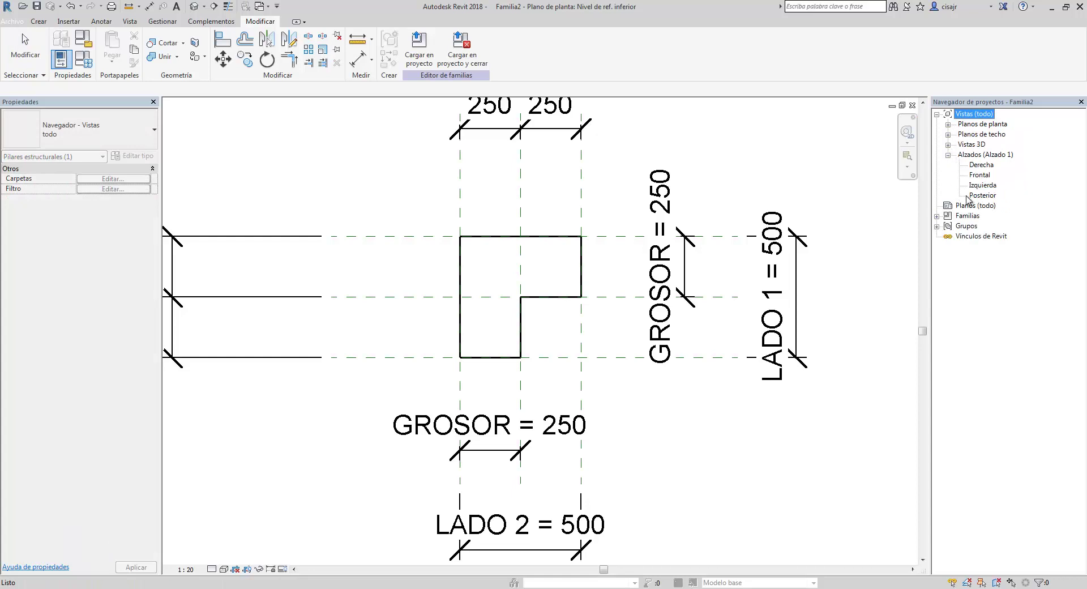
double_click(980, 175)
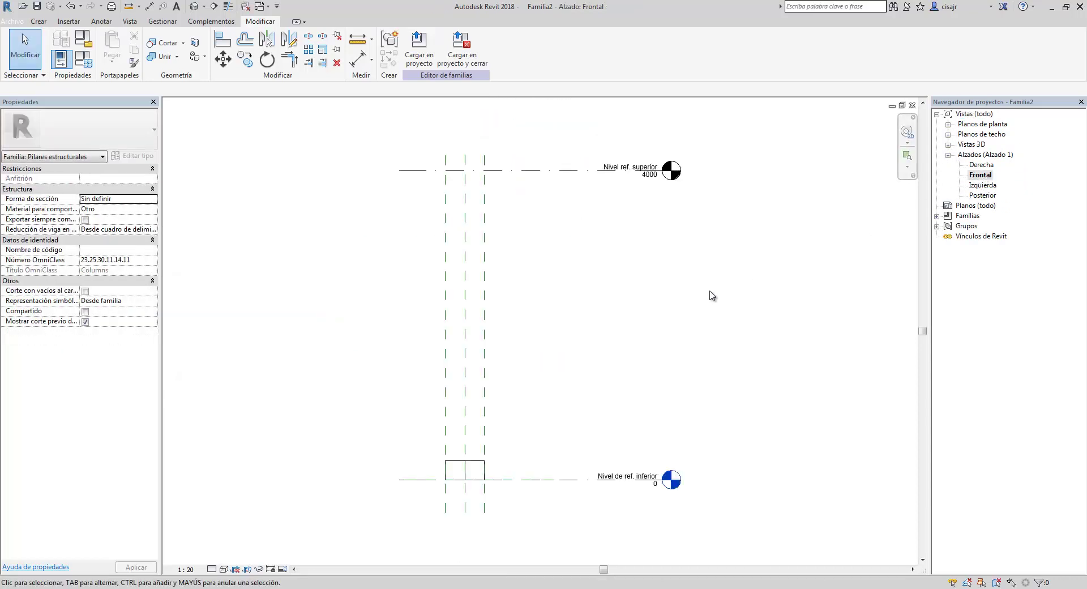
scroll(481, 445, up, 3)
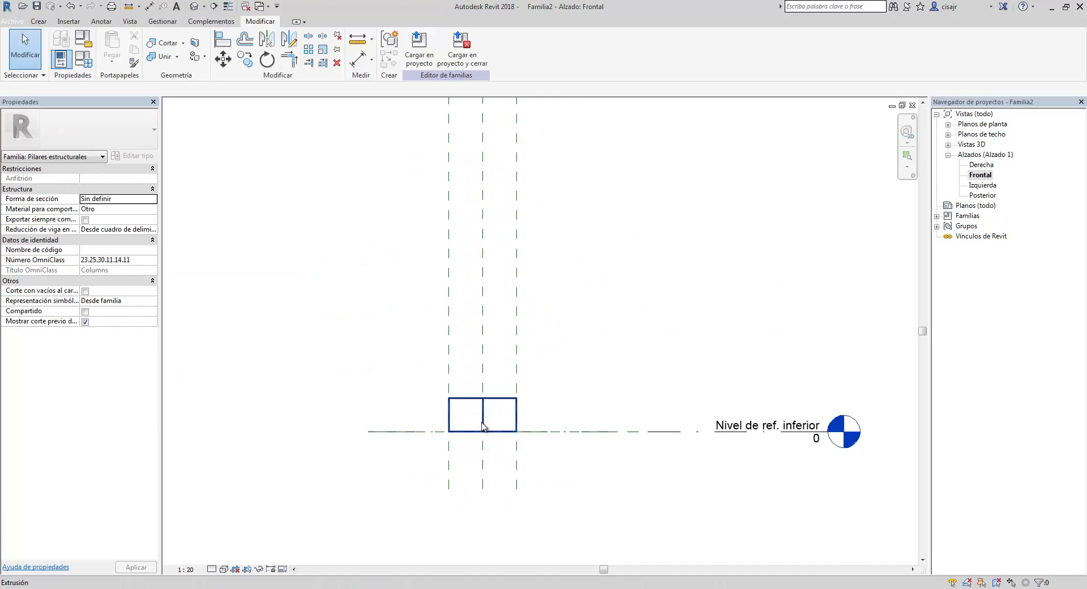
click(484, 423)
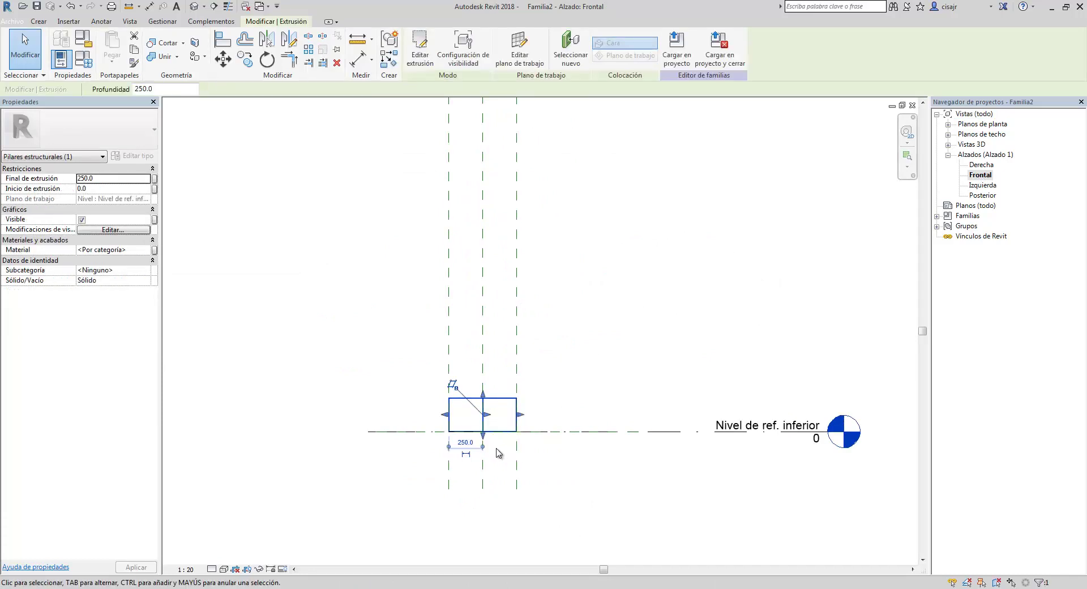
key(Escape)
Step: Measure the extrusion's height in the front elevation and leave the measuring tool
click(358, 38)
click(449, 398)
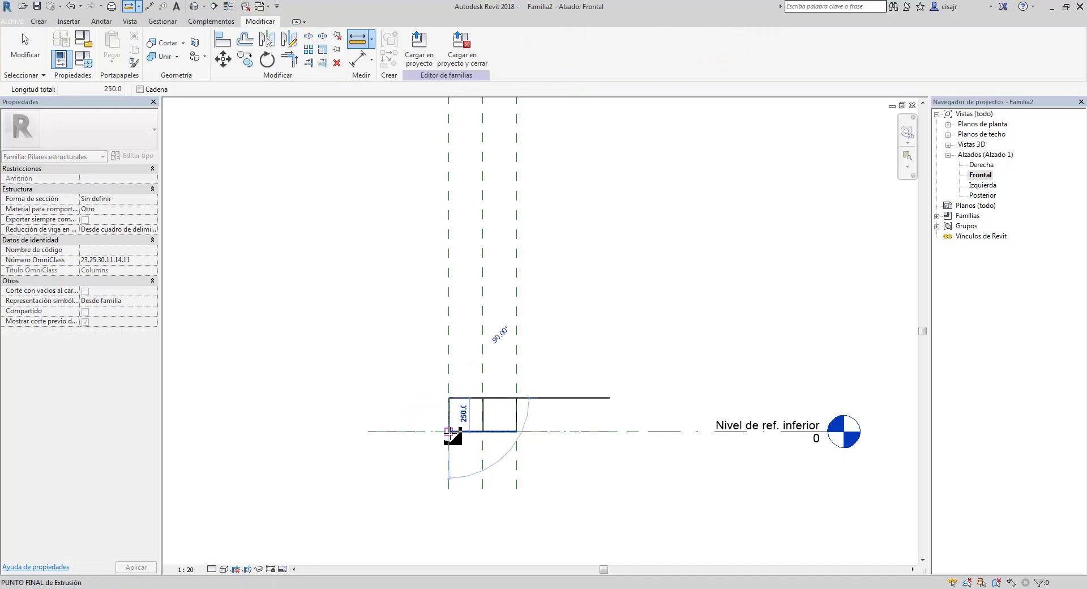
scroll(448, 432, up, 5)
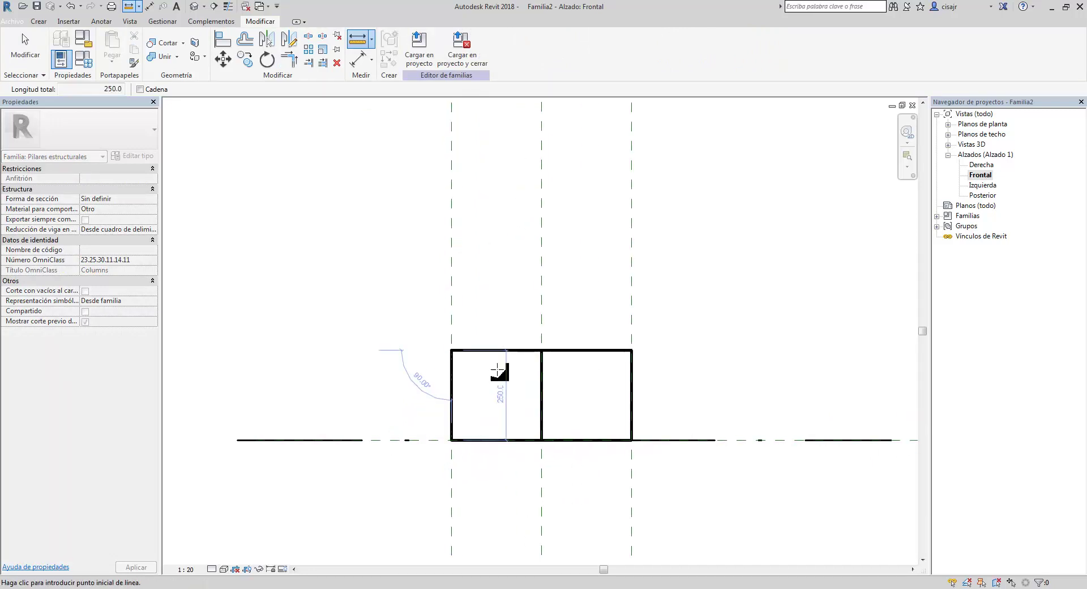
key(Escape)
key(Escape)
Step: Stretch the extrusion's top to Nivel ref. superior and lock it, and lock its base to Nivel de ref. inferior
scroll(504, 358, down, 8)
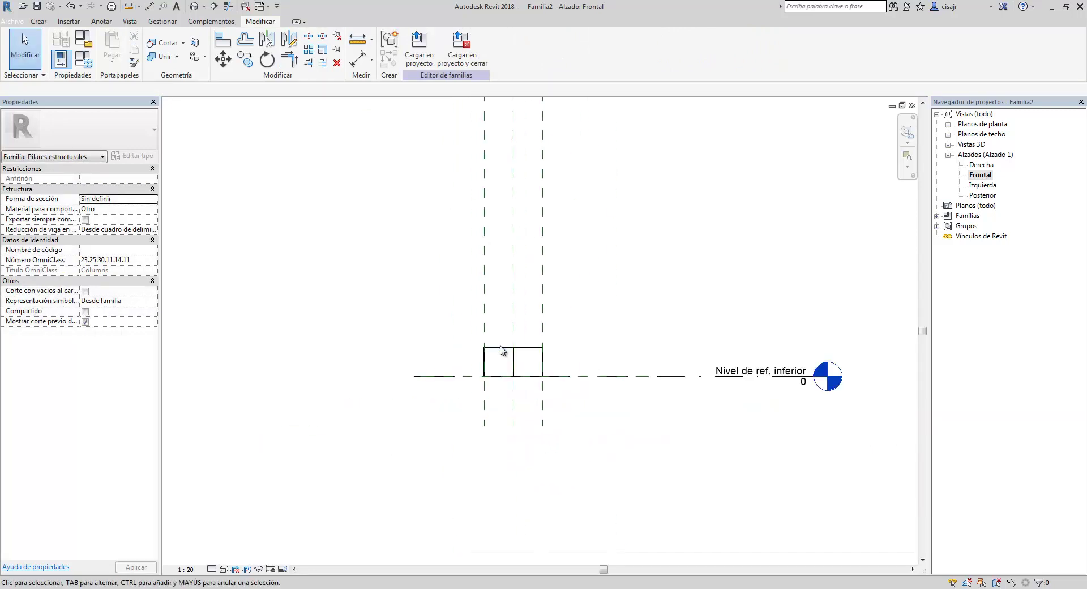
scroll(541, 347, down, 2)
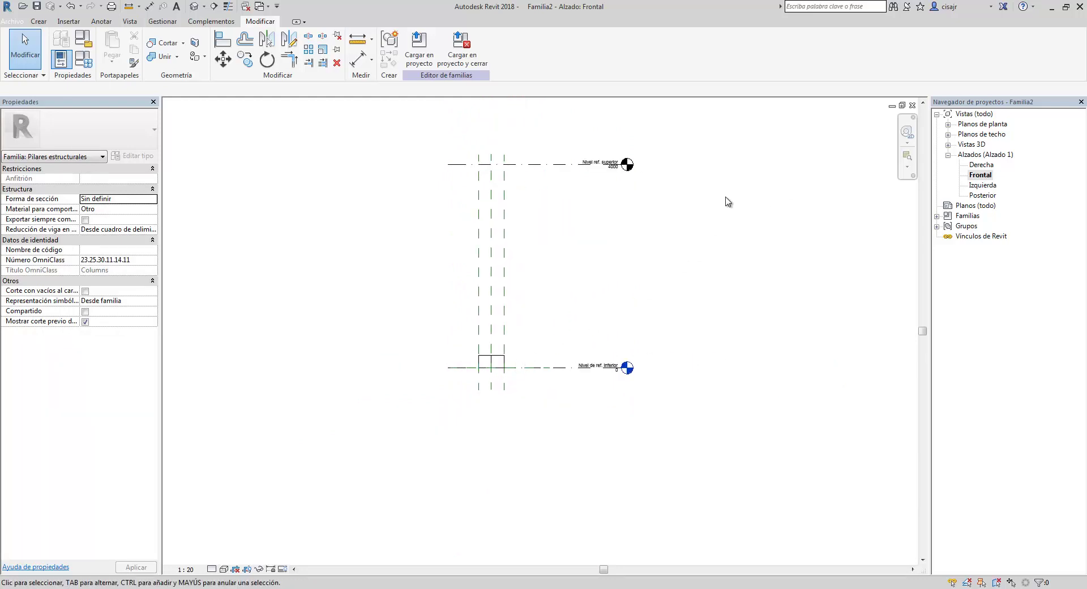
middle_drag(555, 361, 575, 398)
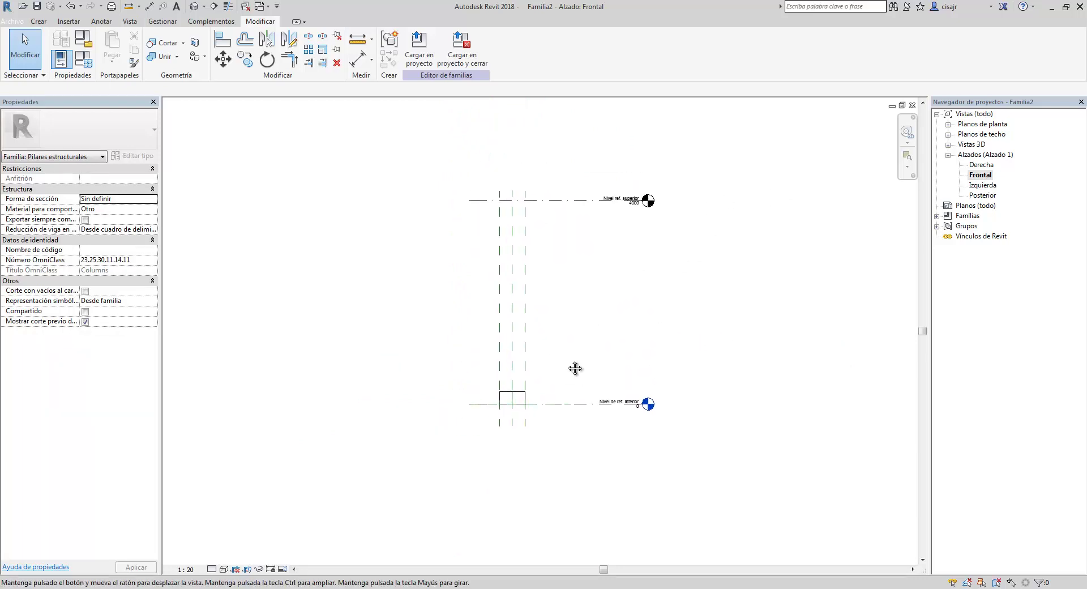
scroll(576, 368, up, 3)
scroll(572, 415, down, 1)
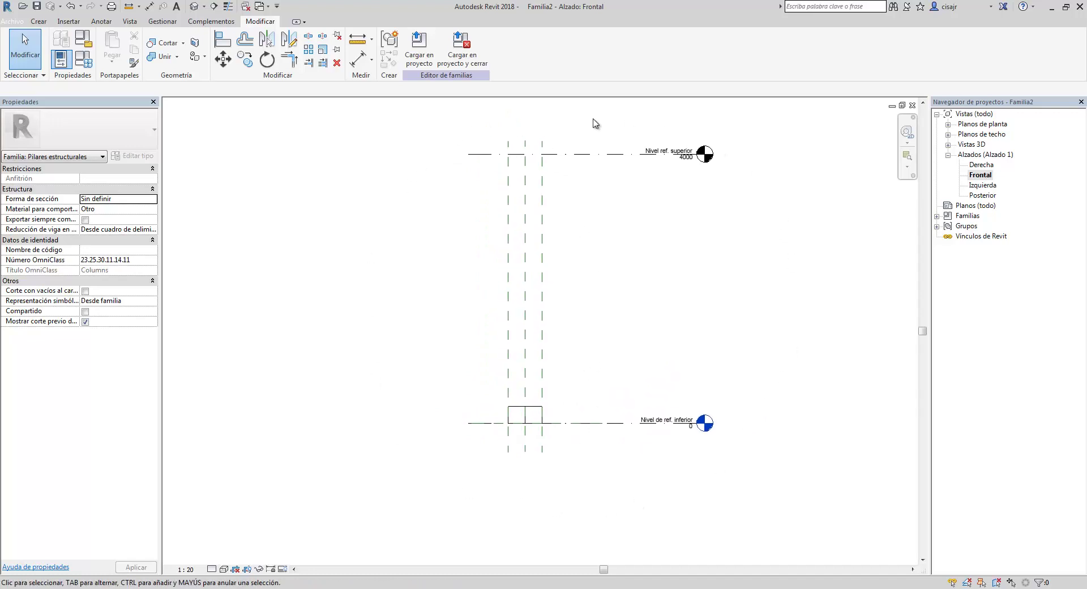
middle_drag(614, 350, 587, 379)
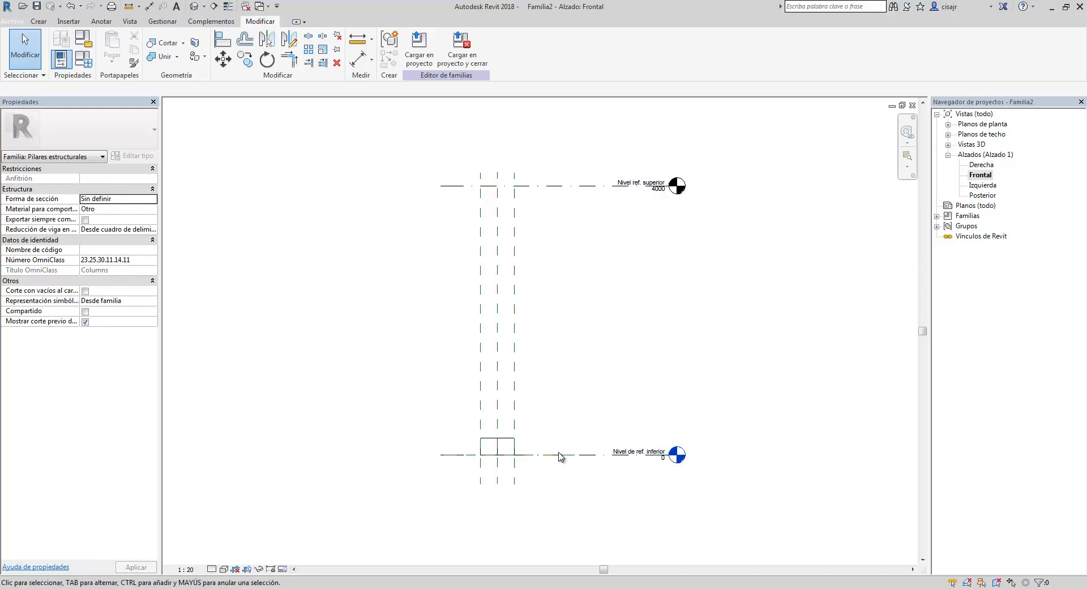
click(502, 443)
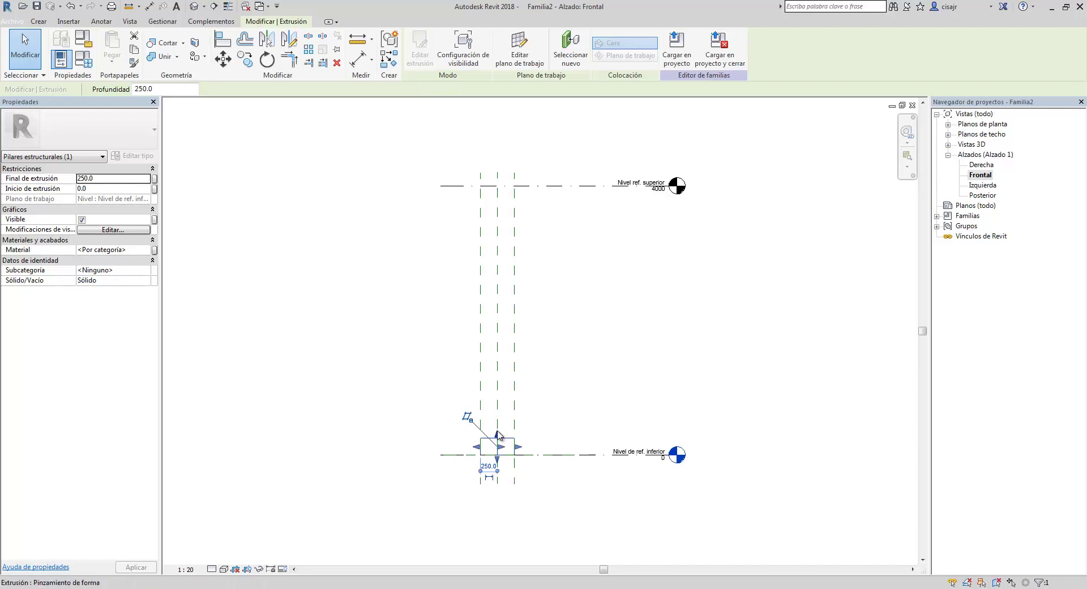
drag(497, 439, 498, 189)
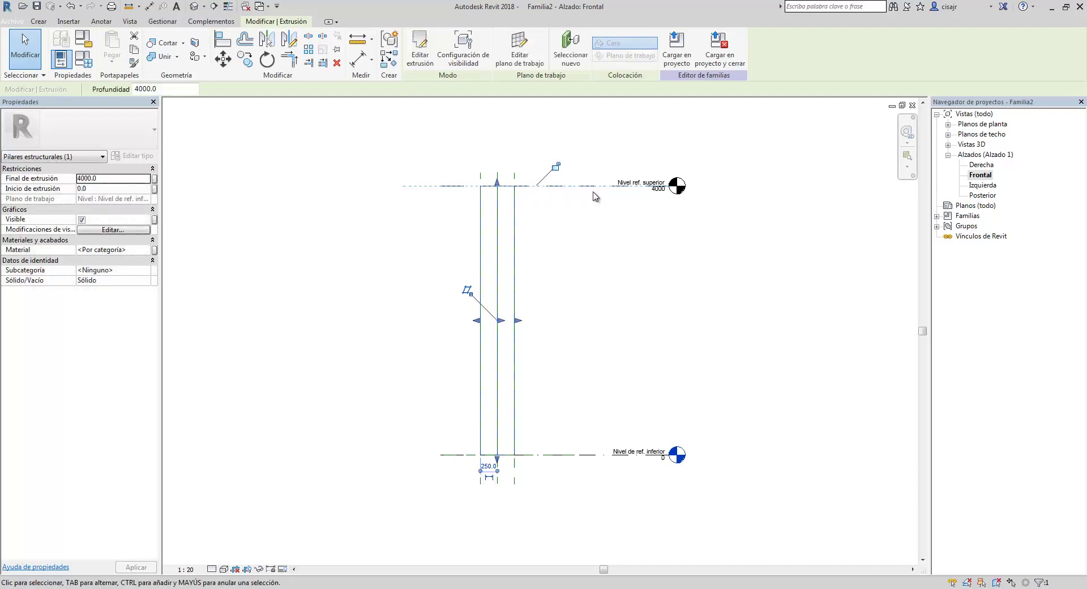
click(556, 168)
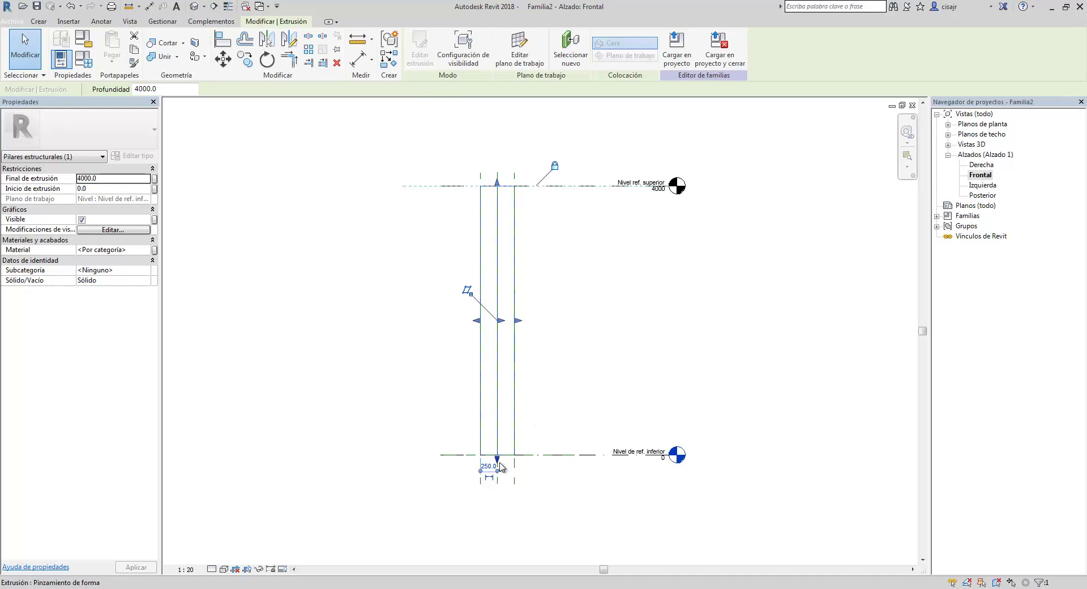
drag(500, 467, 500, 456)
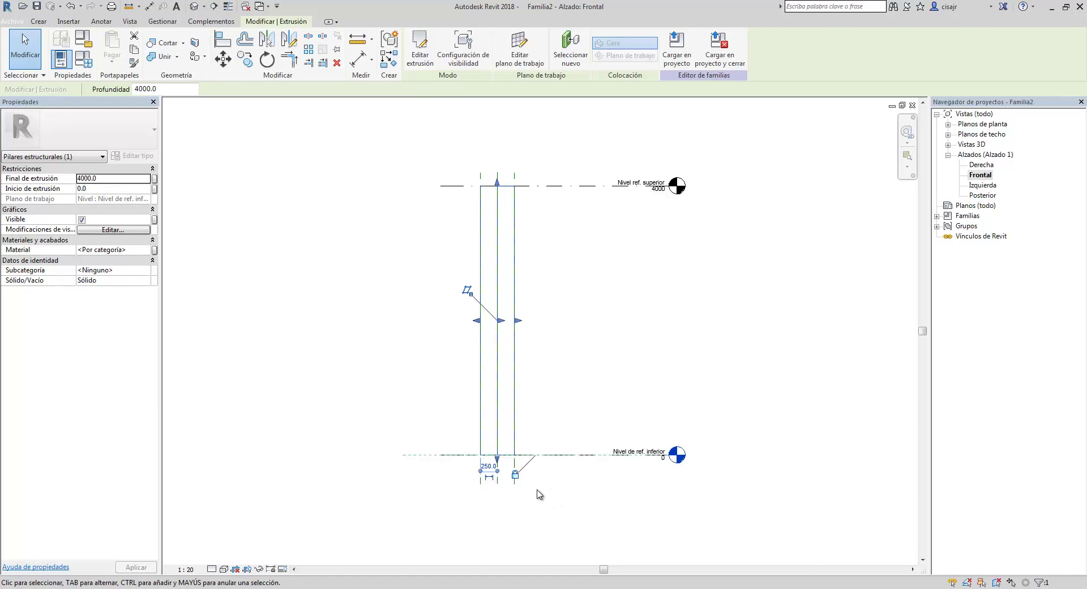
key(Escape)
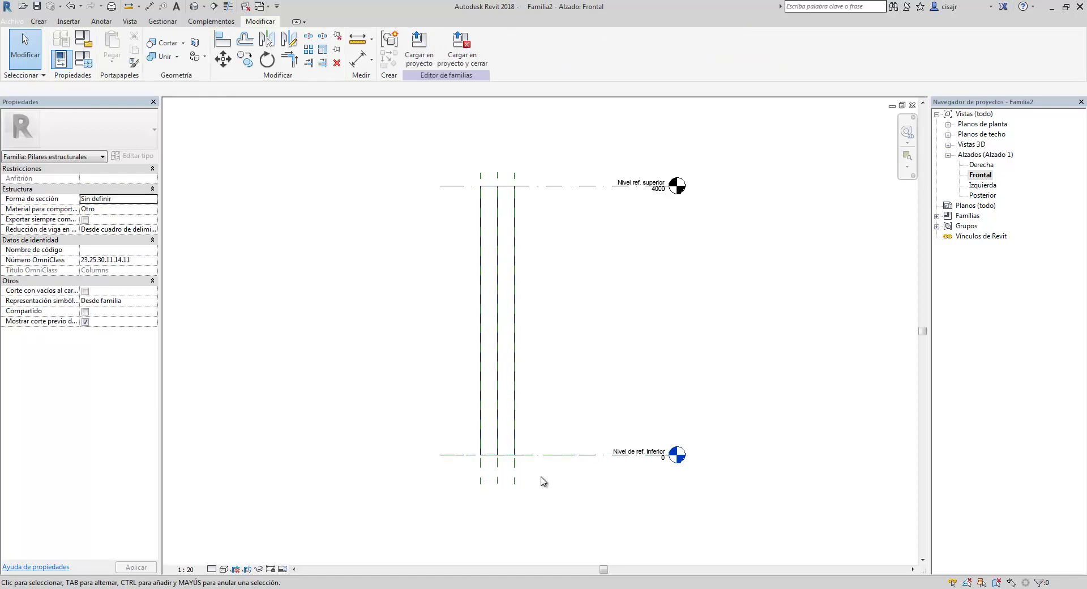
Step: Open the 3D view and examine the full-height L-shaped column from its upper end down to its base
click(196, 7)
scroll(461, 266, down, 4)
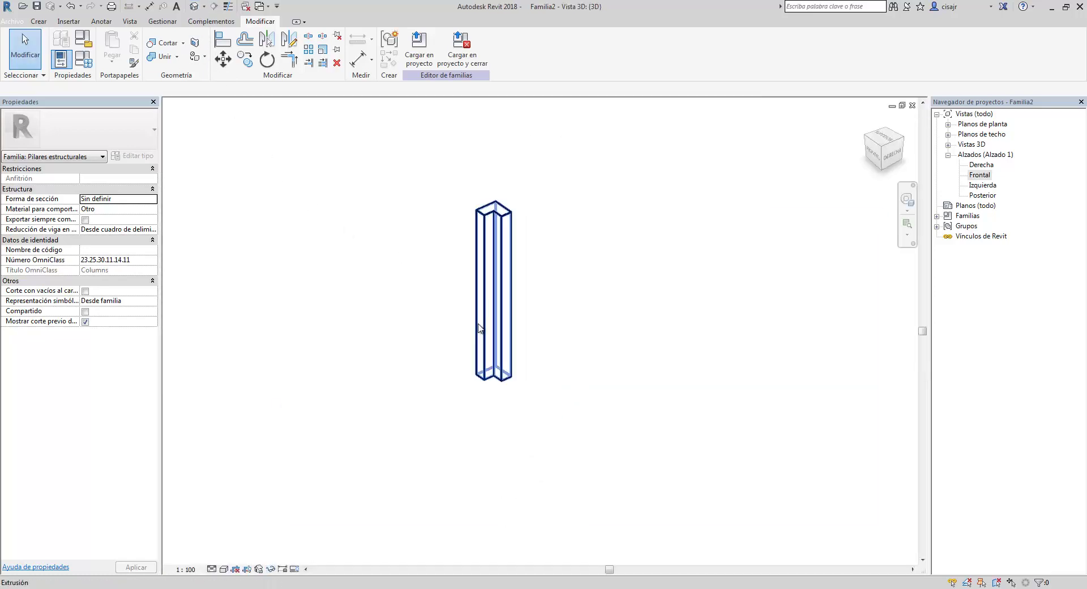
shift+middle_drag(482, 272, 477, 200)
scroll(476, 199, up, 3)
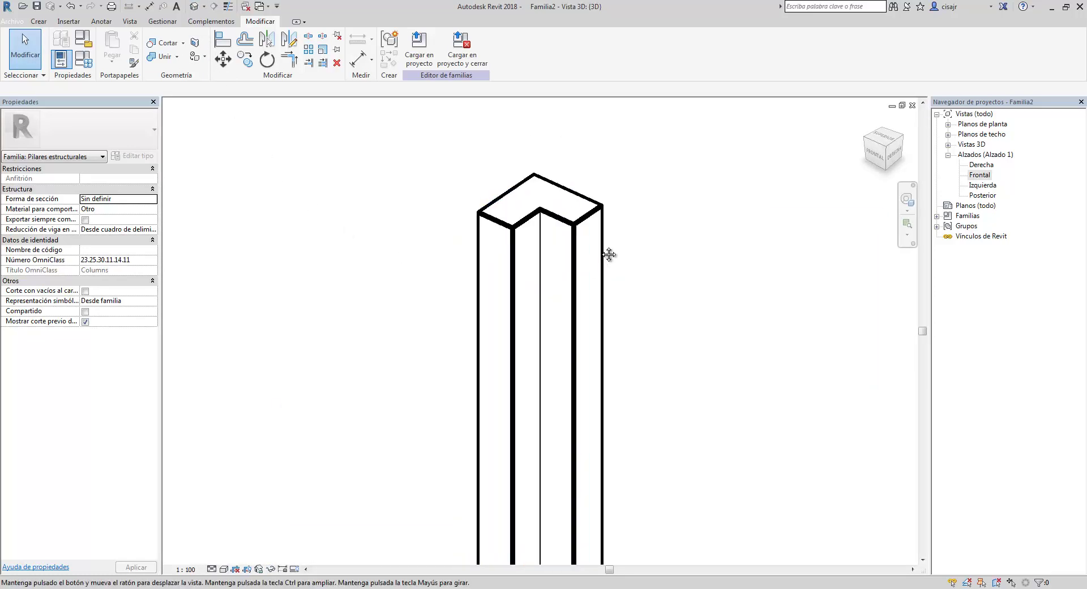
middle_drag(607, 253, 665, 213)
scroll(665, 213, down, 2)
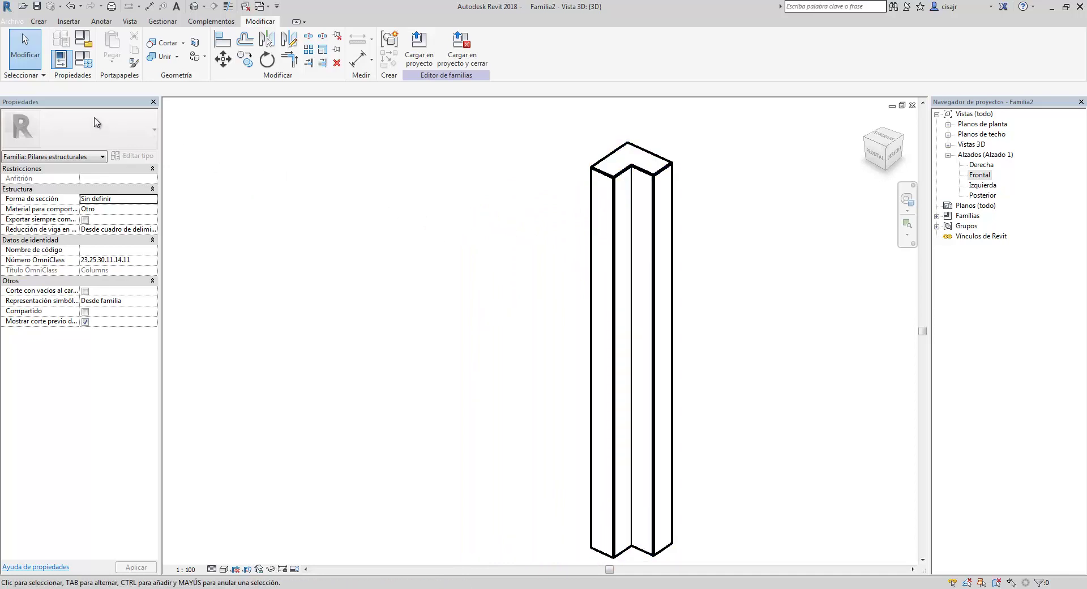
Step: Open the family types and apply a GROSOR value of 150 to the L-shaped column
click(83, 59)
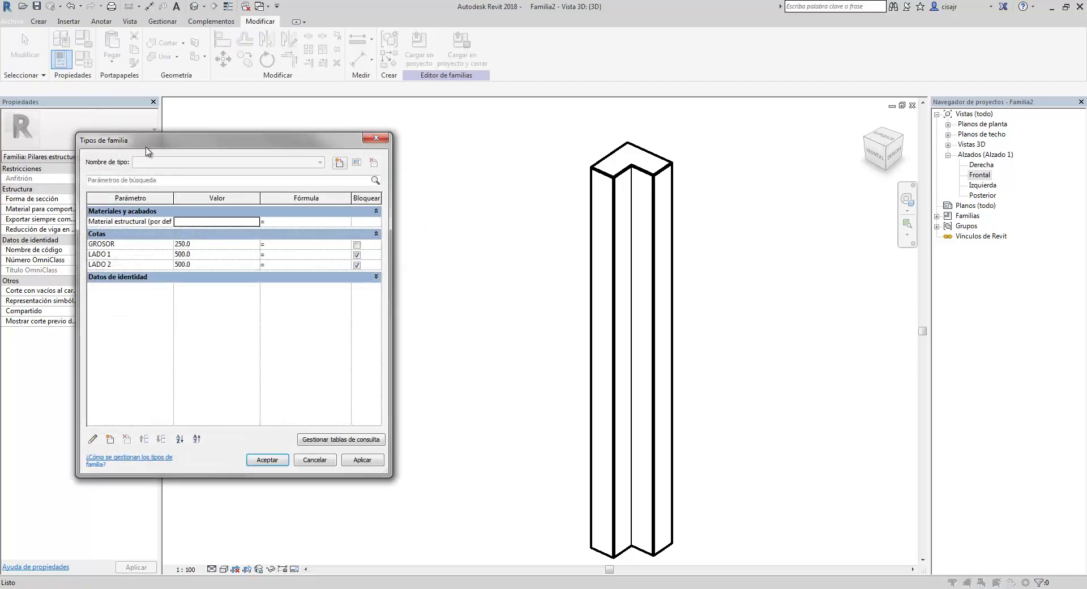
drag(166, 143, 168, 125)
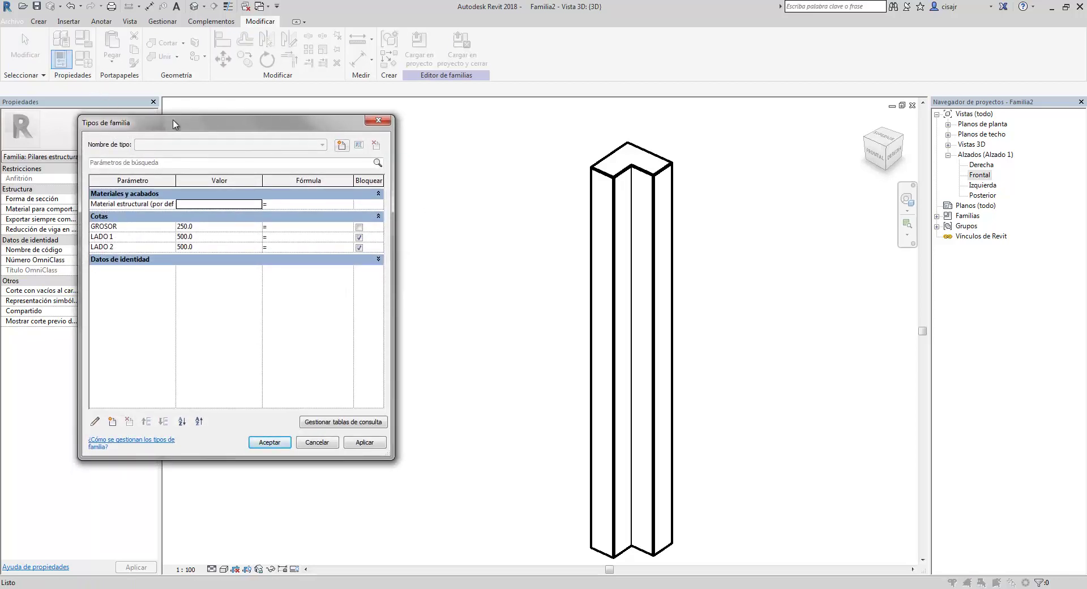
click(223, 227)
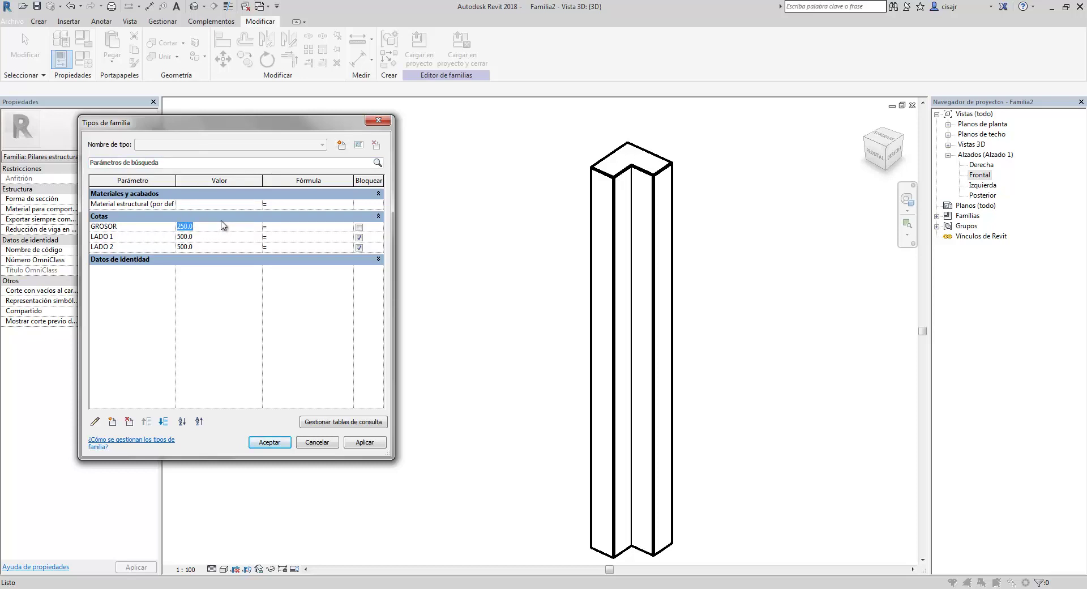
text(150)
click(367, 444)
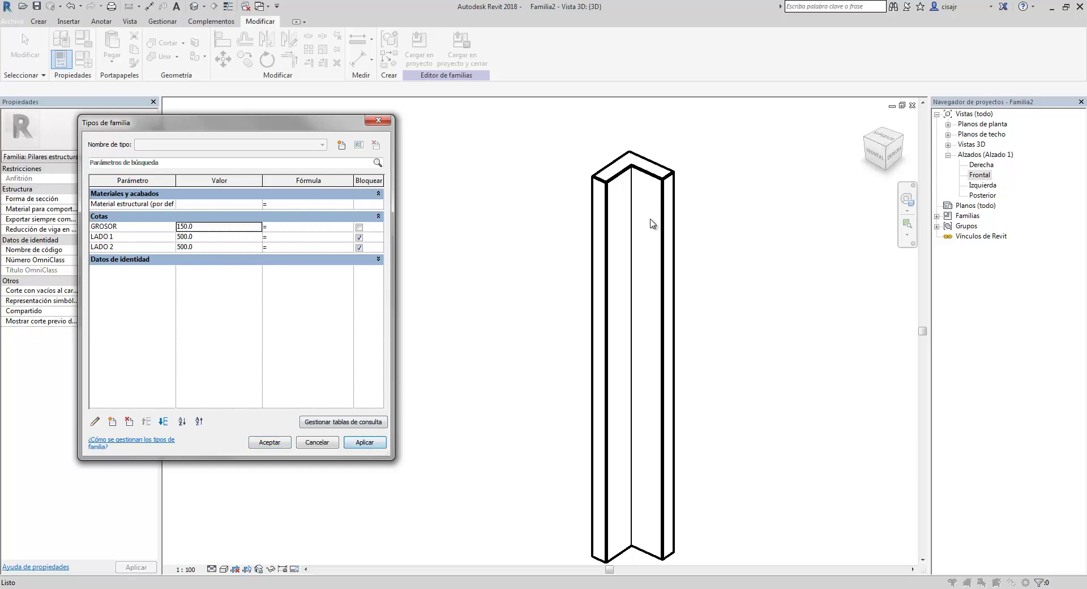
Step: Test the column's parametric sides by applying 400 to LADO 1 and 800 to LADO 2
click(222, 237)
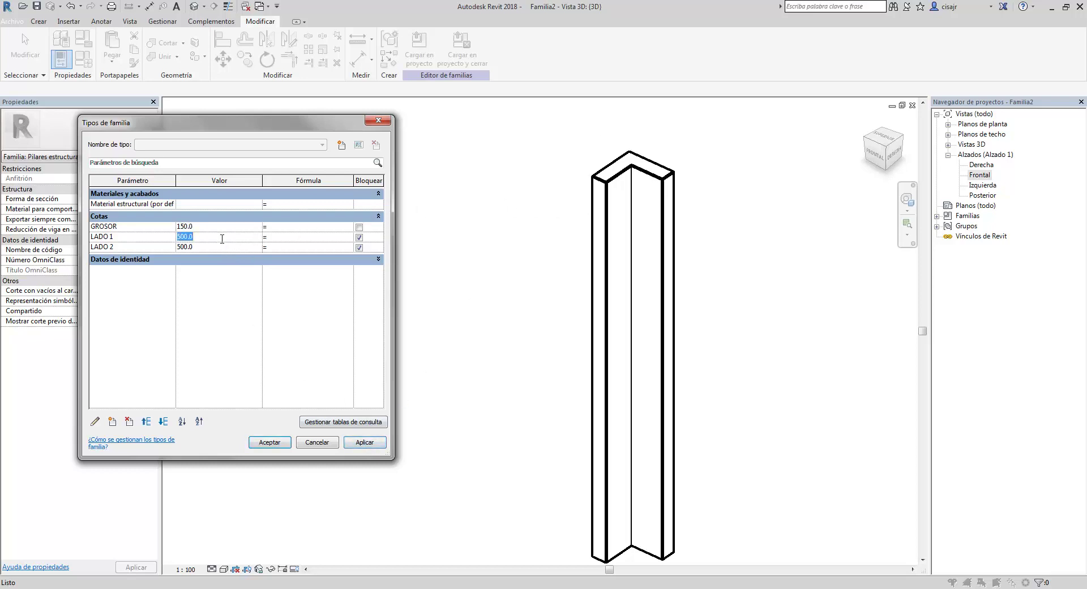
text(400)
click(224, 247)
click(366, 444)
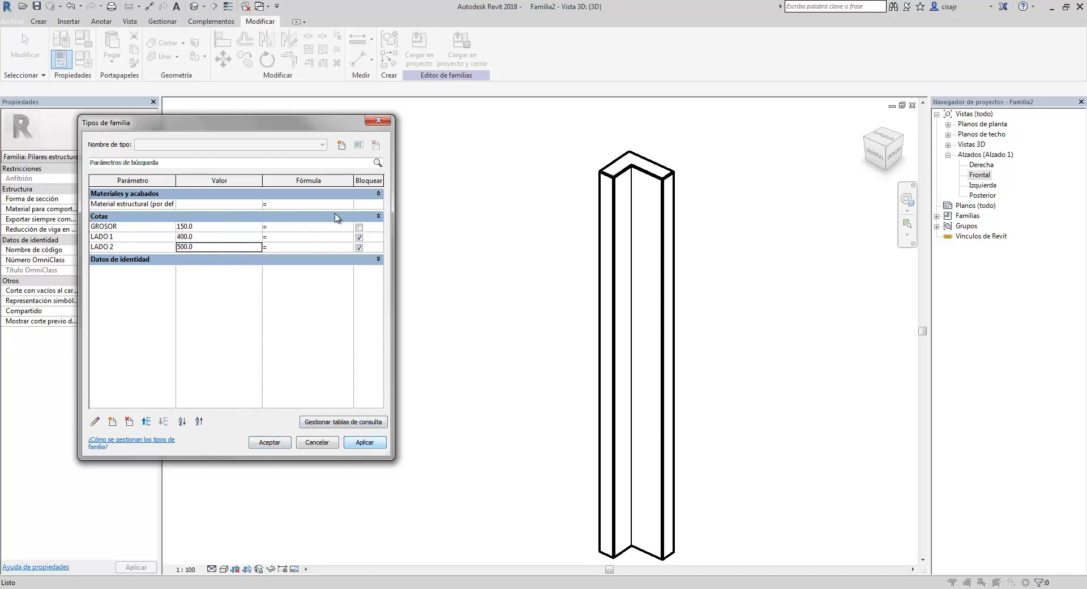
click(235, 247)
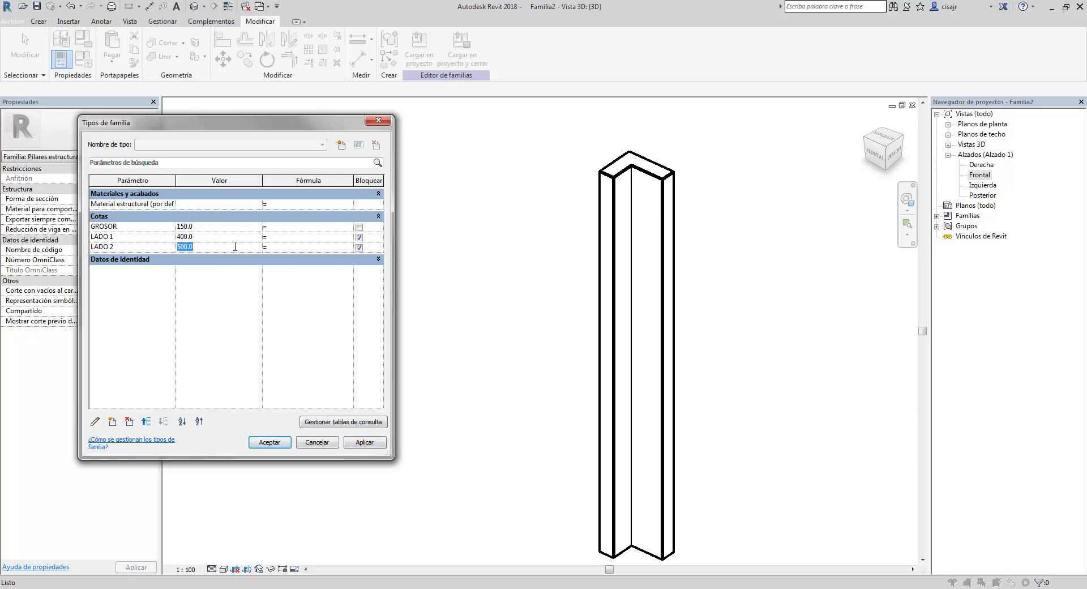
text(800)
click(365, 445)
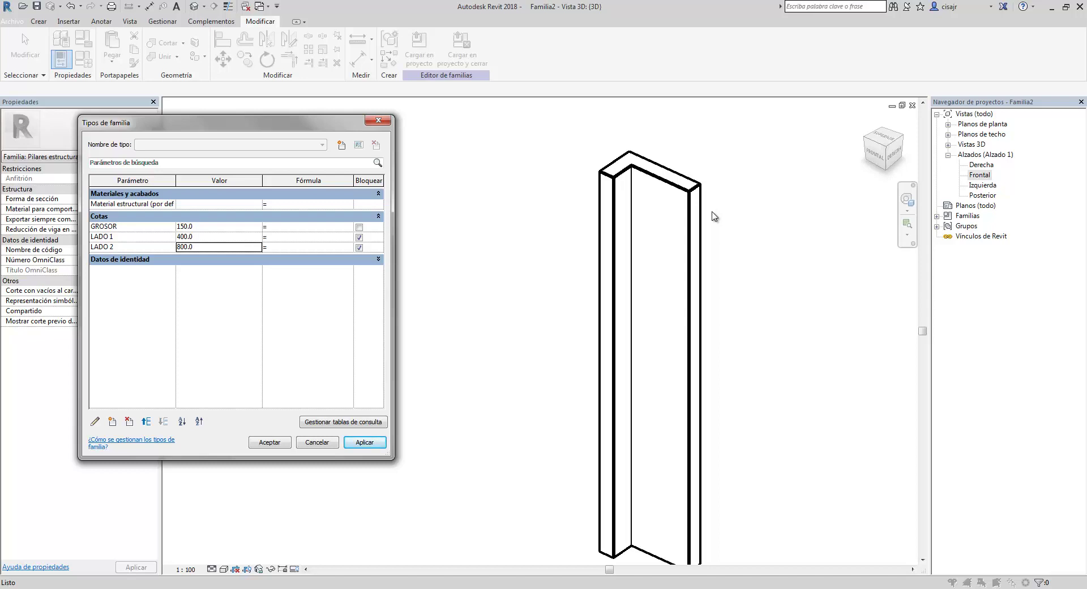
Step: Set both LADO 1 and LADO 2 to 300 and apply the values to the column
click(225, 236)
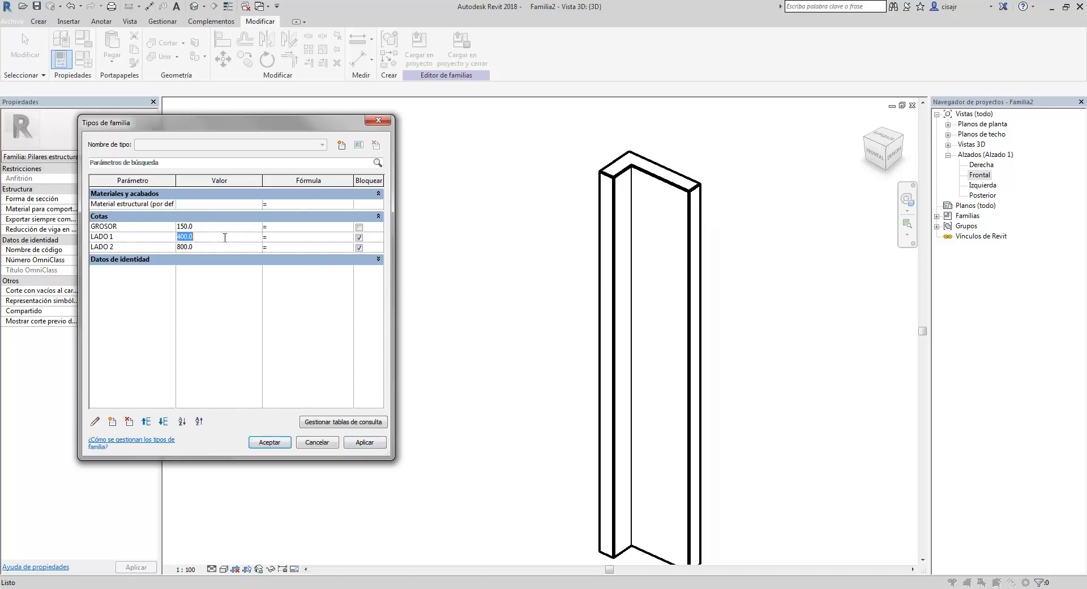
click(225, 236)
drag(225, 236, 160, 240)
text(300)
click(210, 247)
text(300)
click(365, 442)
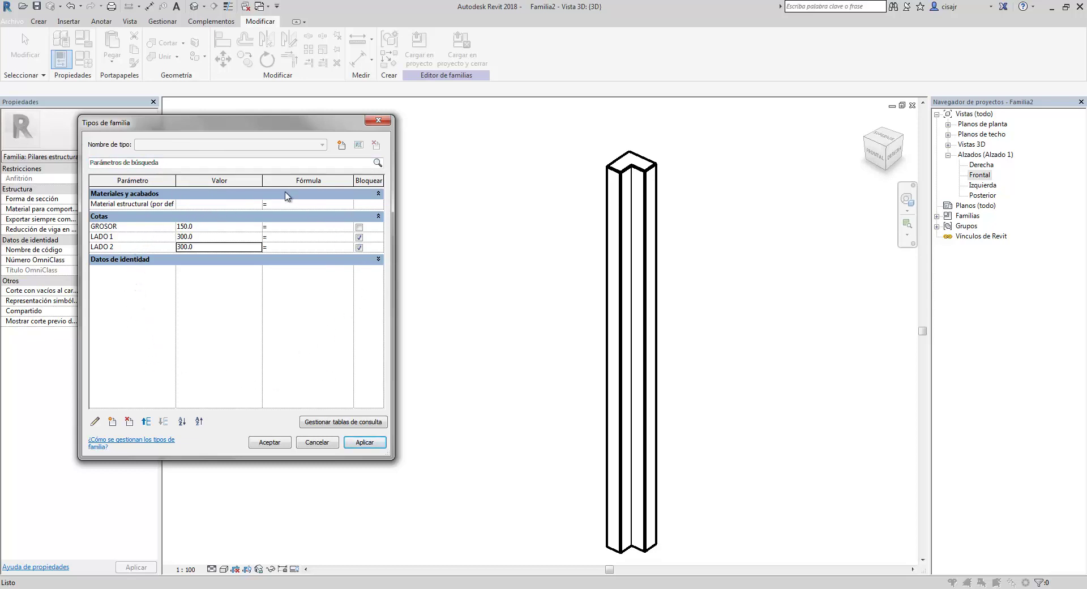
Step: Create a new family type and enter COLUMNA EN L as its name
click(341, 146)
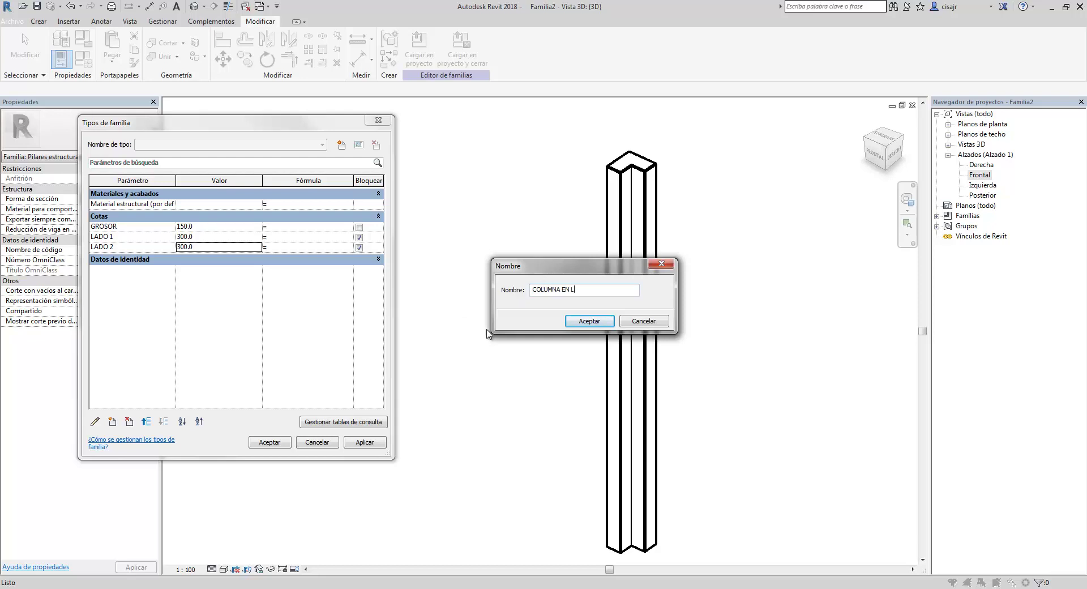
Step: Create a family type named COLUMNA EN L with the current dimensions and apply it
click(589, 321)
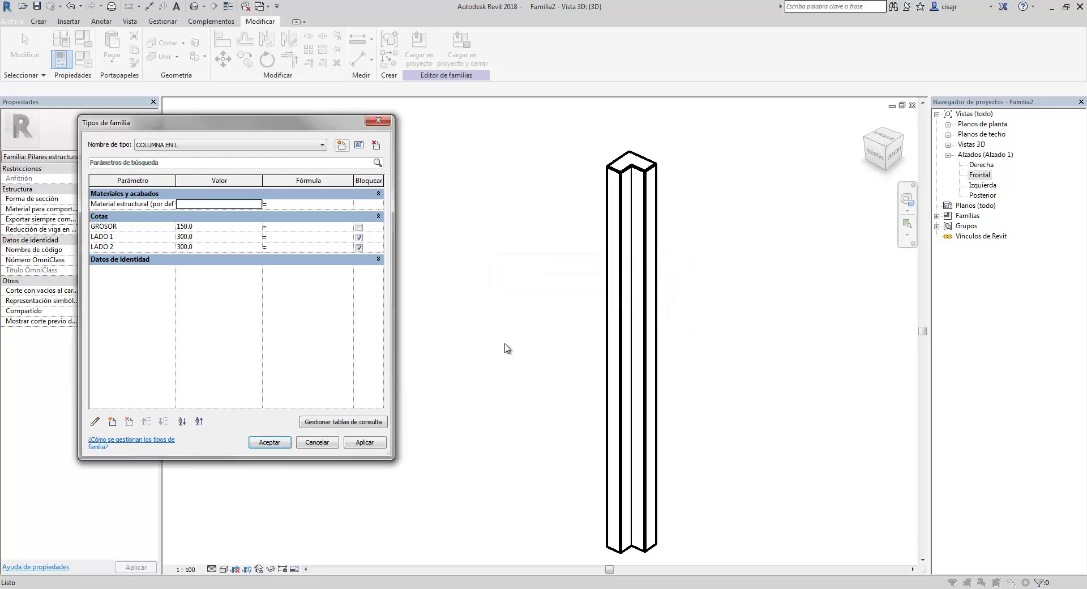
click(359, 444)
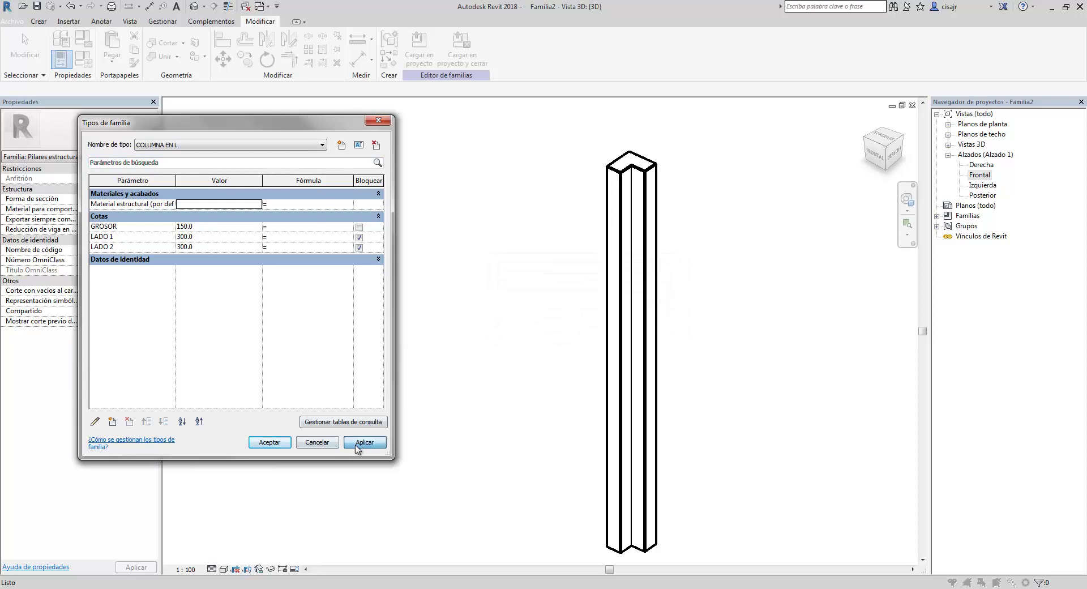
click(265, 444)
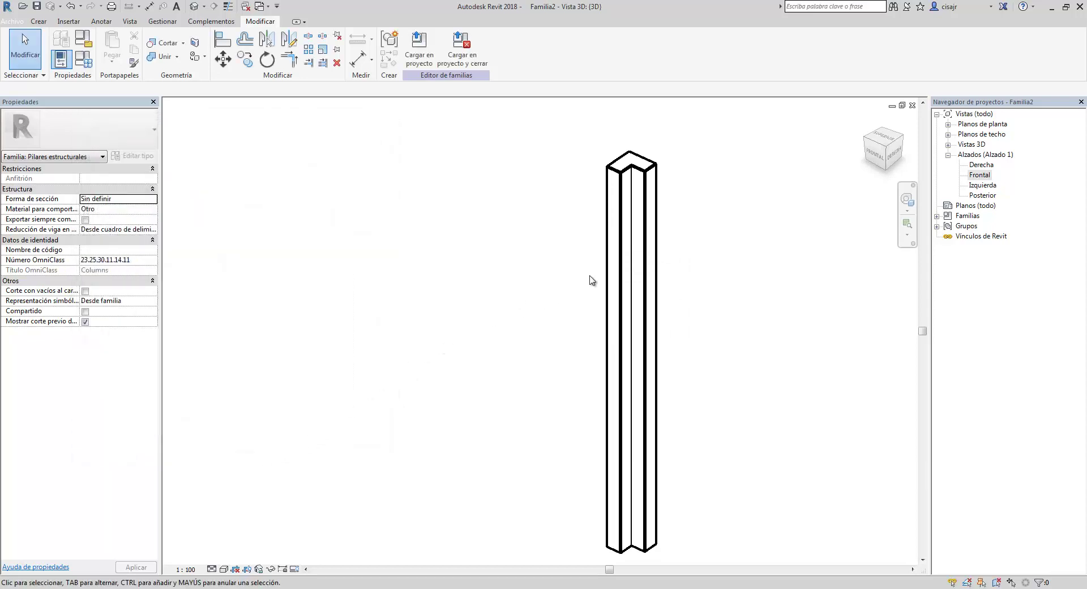
Step: Open the material selection for the L-shaped column extrusion and create a new material named CONCRETO
middle_drag(593, 283, 478, 284)
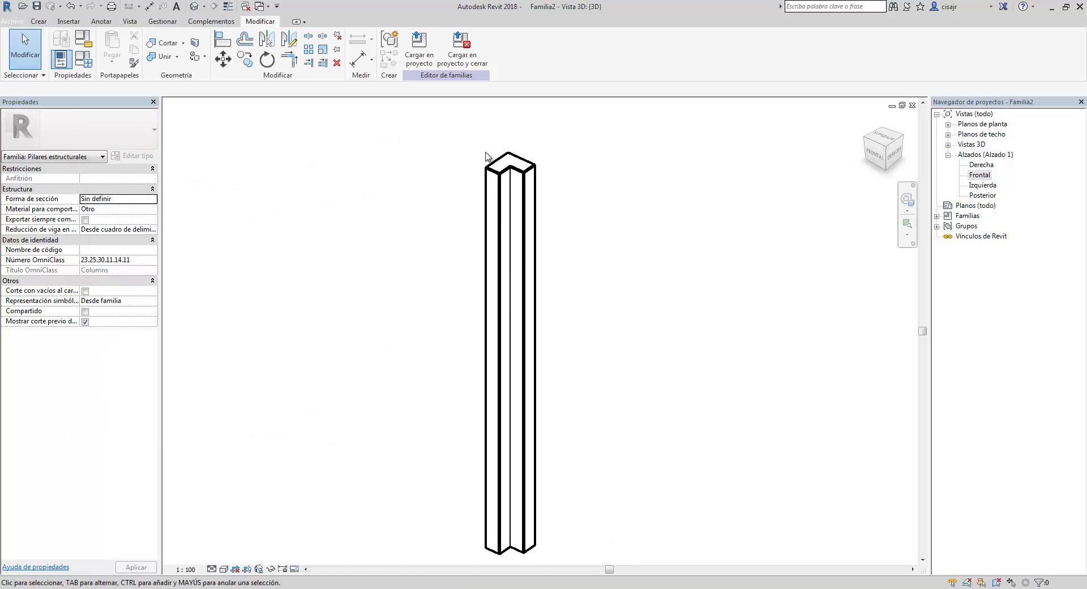
click(500, 211)
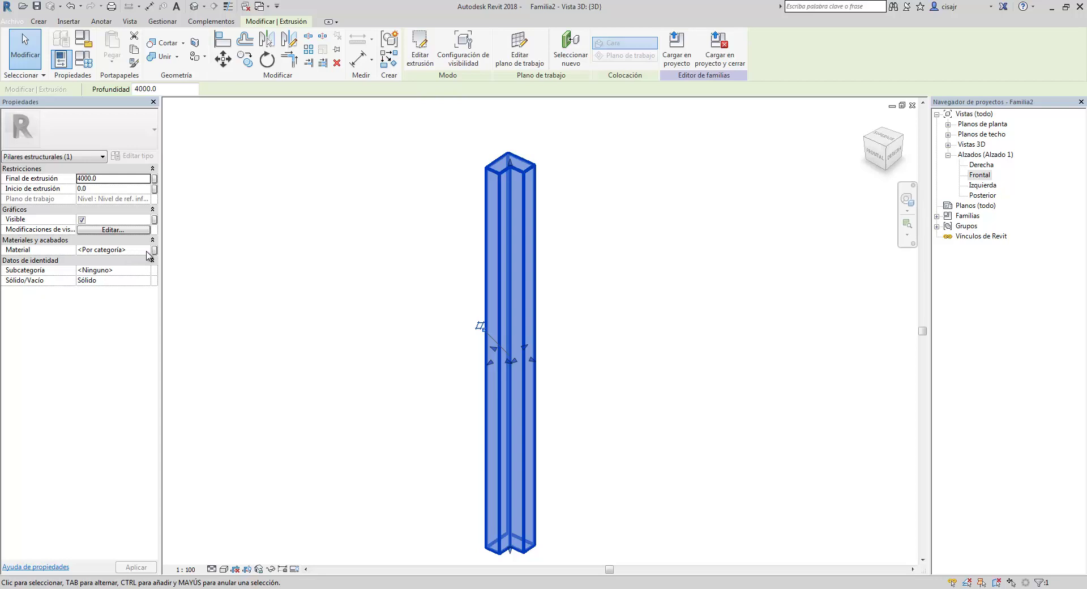
click(147, 249)
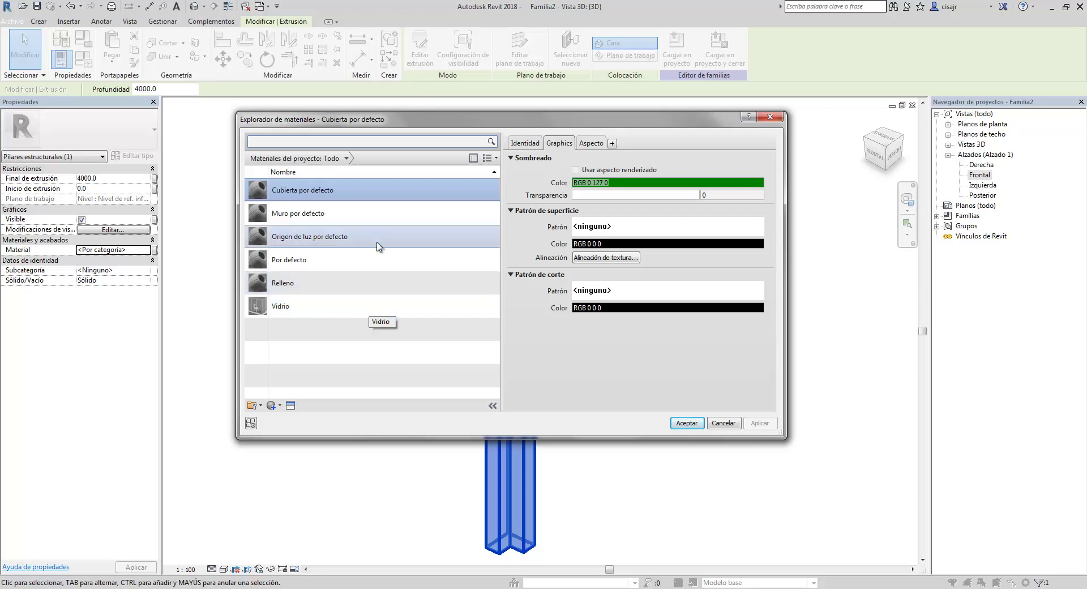
click(591, 144)
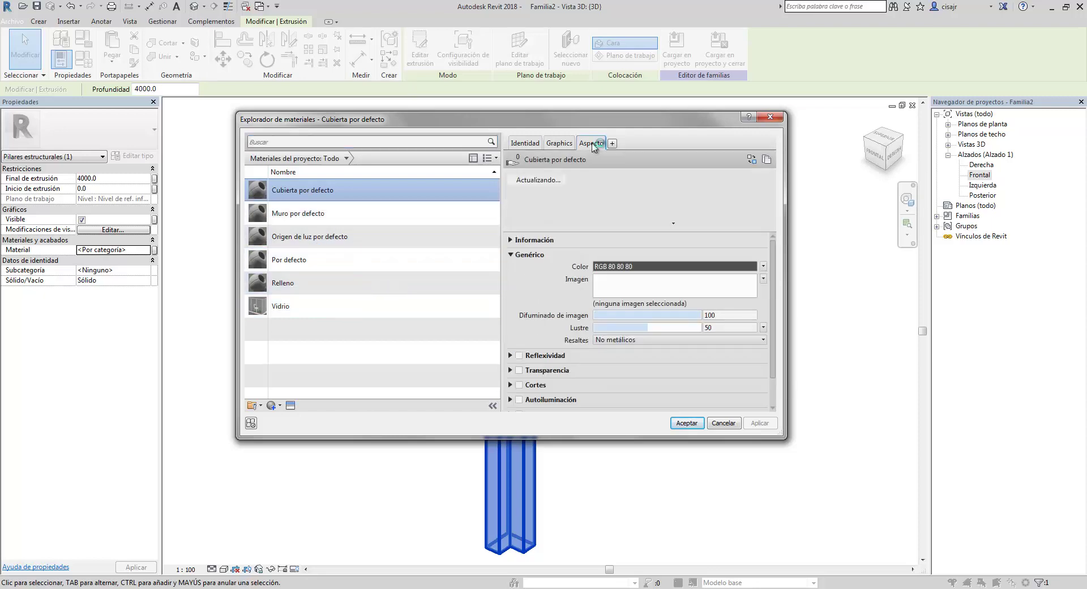
click(272, 406)
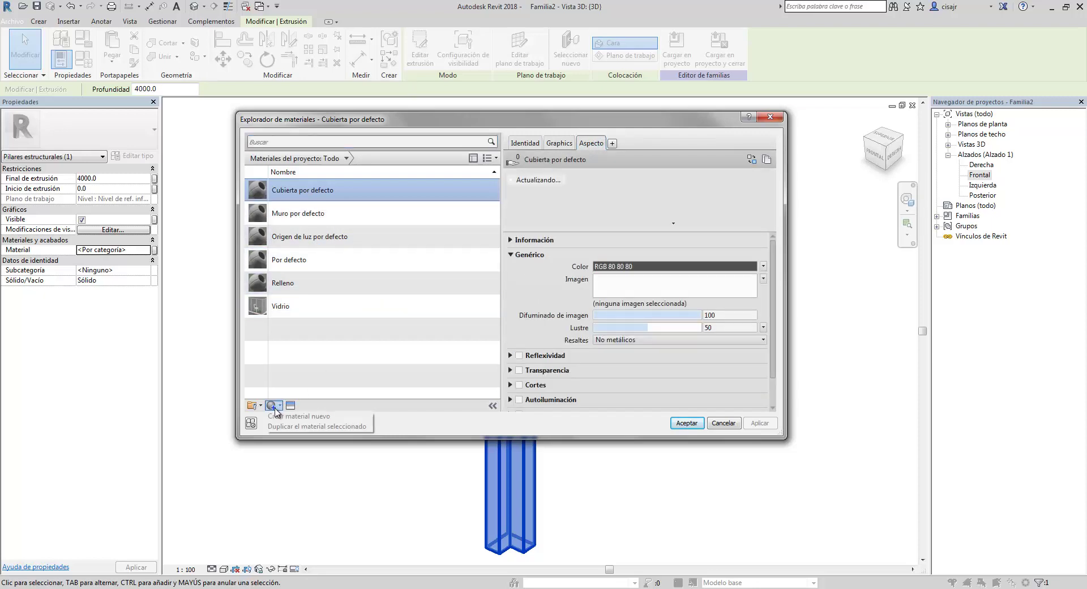
click(276, 406)
click(276, 406)
click(299, 416)
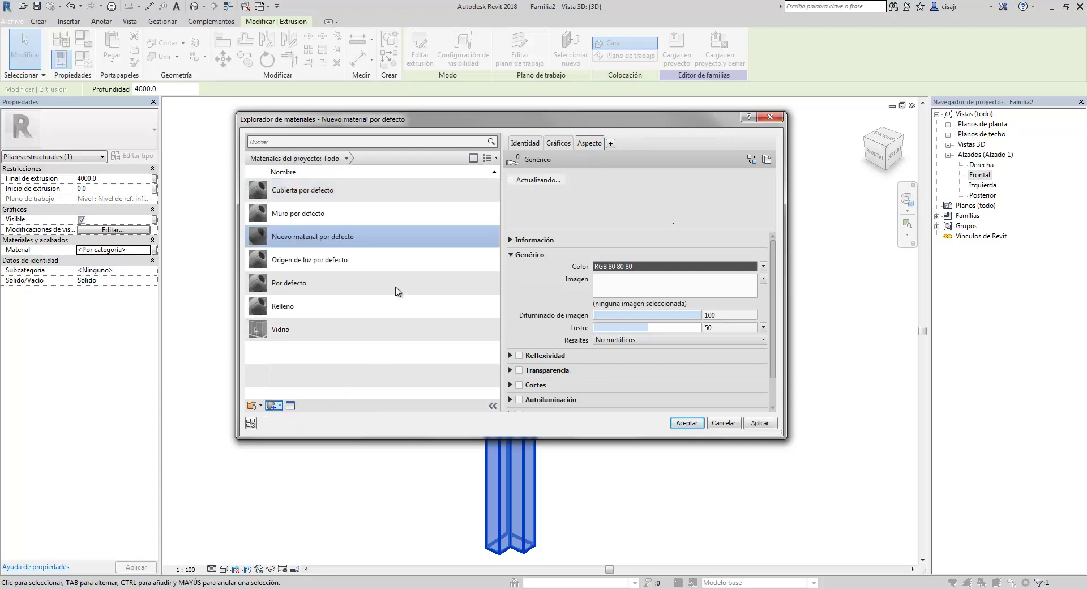
right_click(372, 237)
click(397, 271)
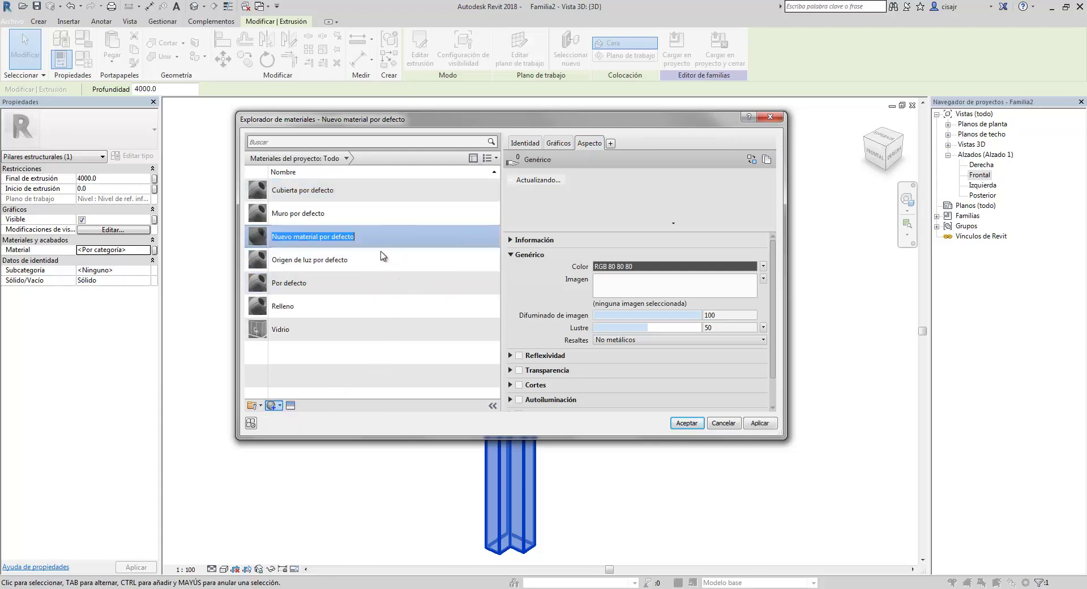
text(CONCRETO)
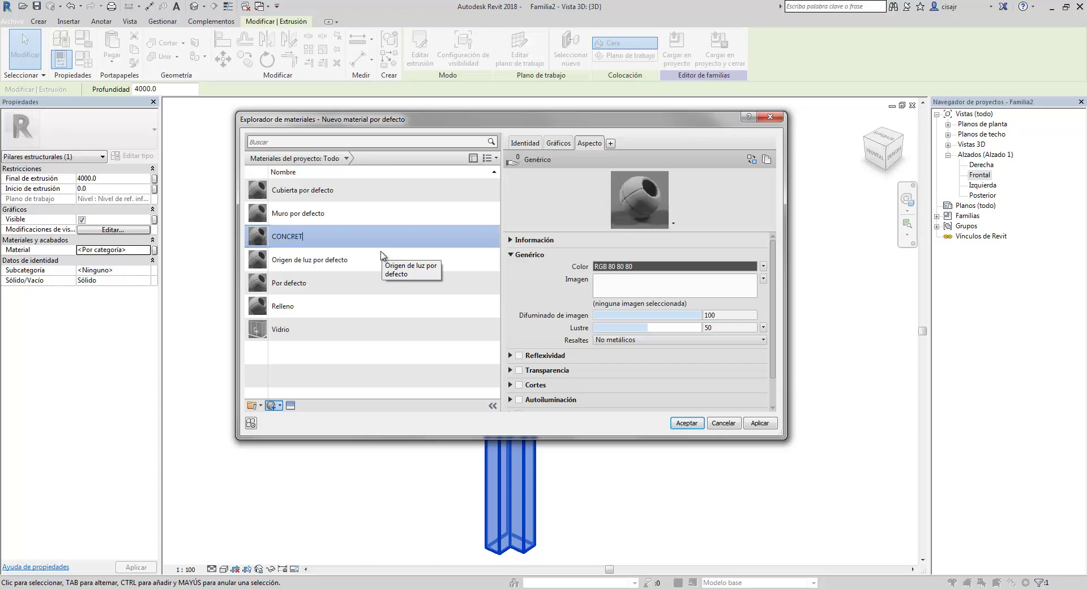
Step: Replace the CONCRETO material's appearance with Aglomerado descubierto - Medio from the Hormigón category of the appearance library
click(751, 159)
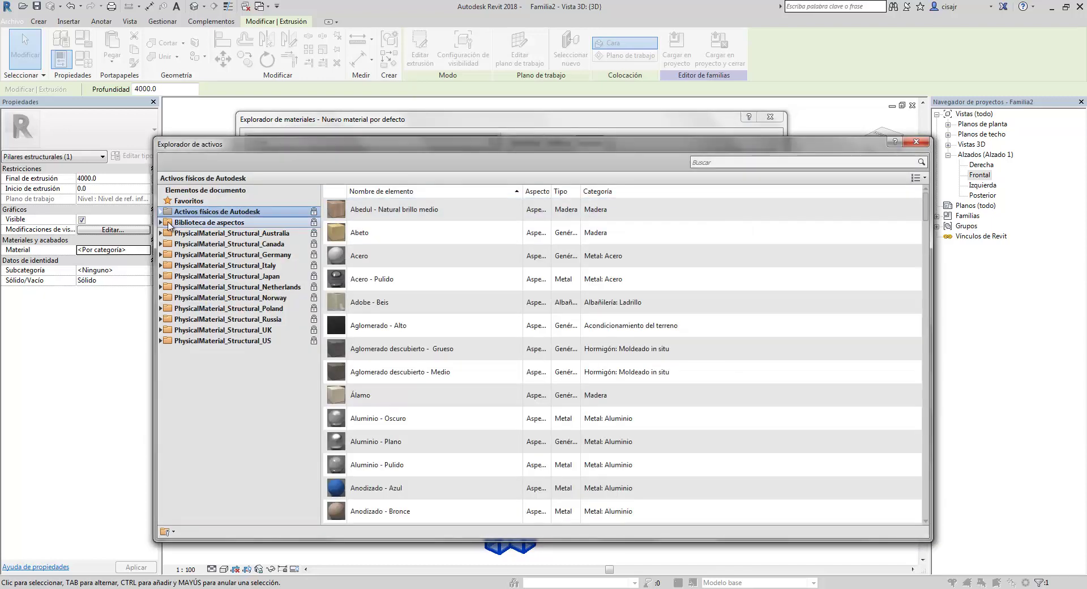
click(161, 223)
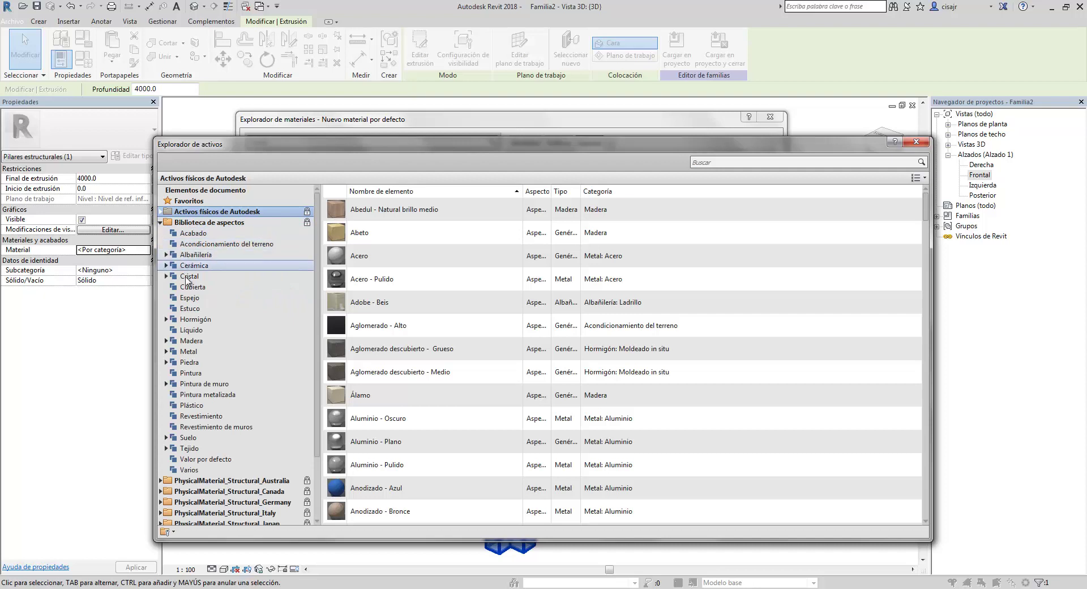
double_click(193, 321)
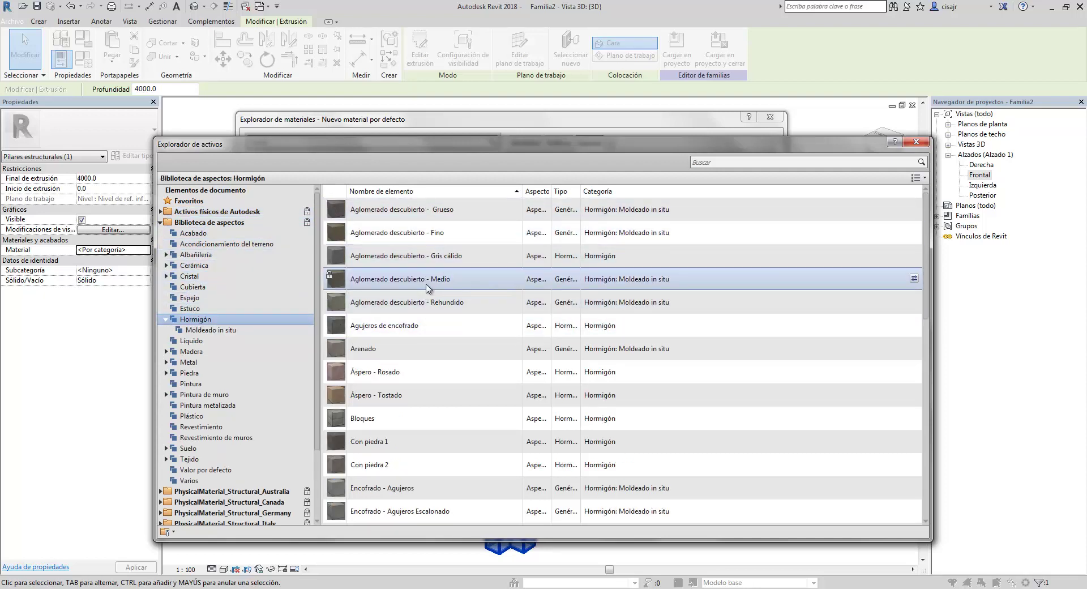
double_click(504, 283)
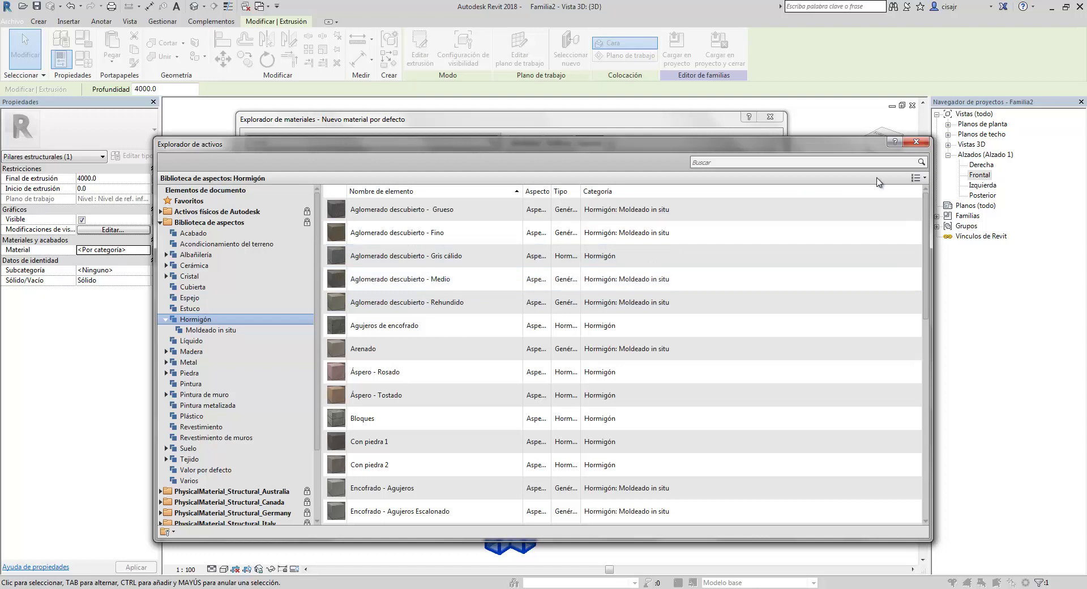
click(916, 142)
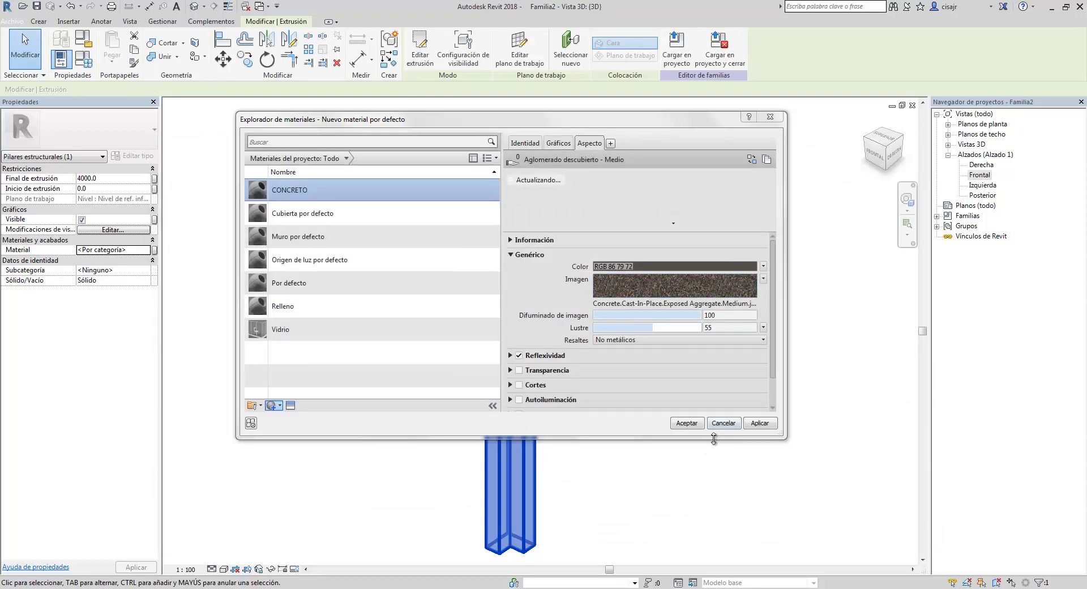
Step: Apply the material changes and assign CONCRETO to the column extrusion
click(760, 424)
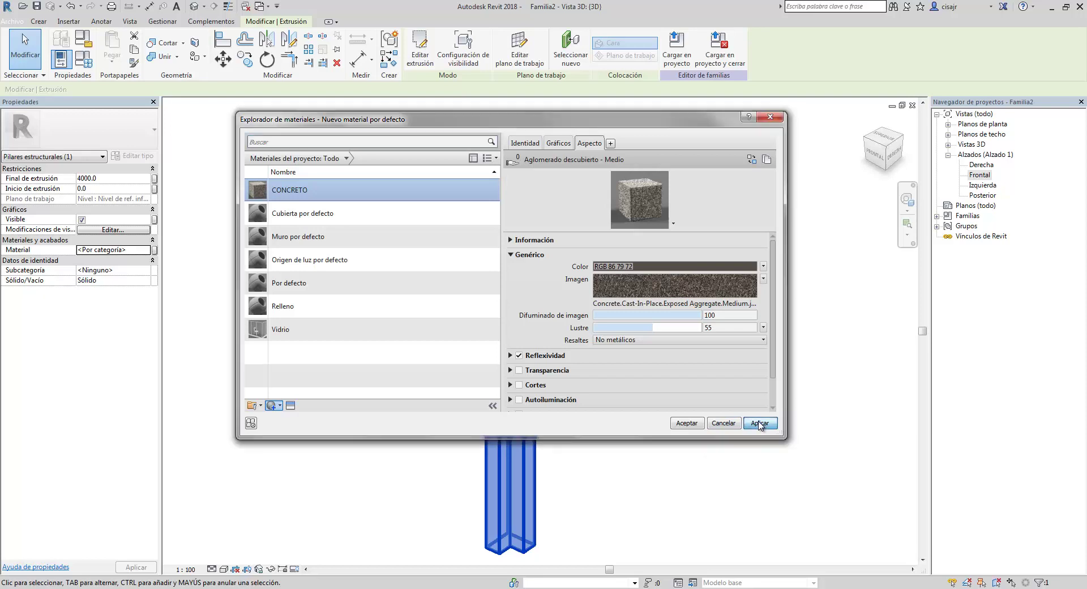
click(686, 424)
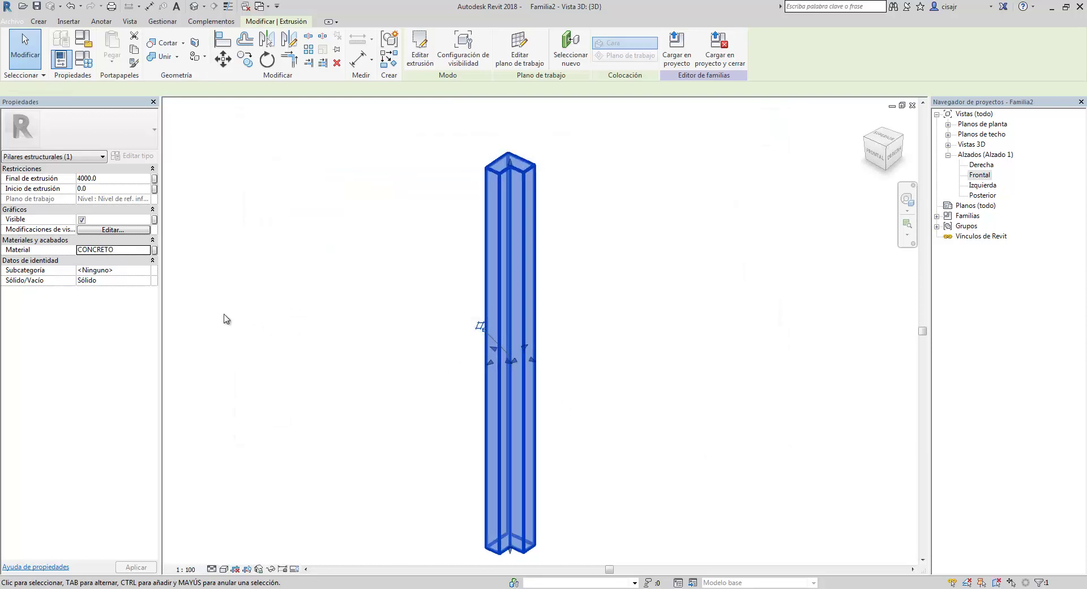
click(315, 316)
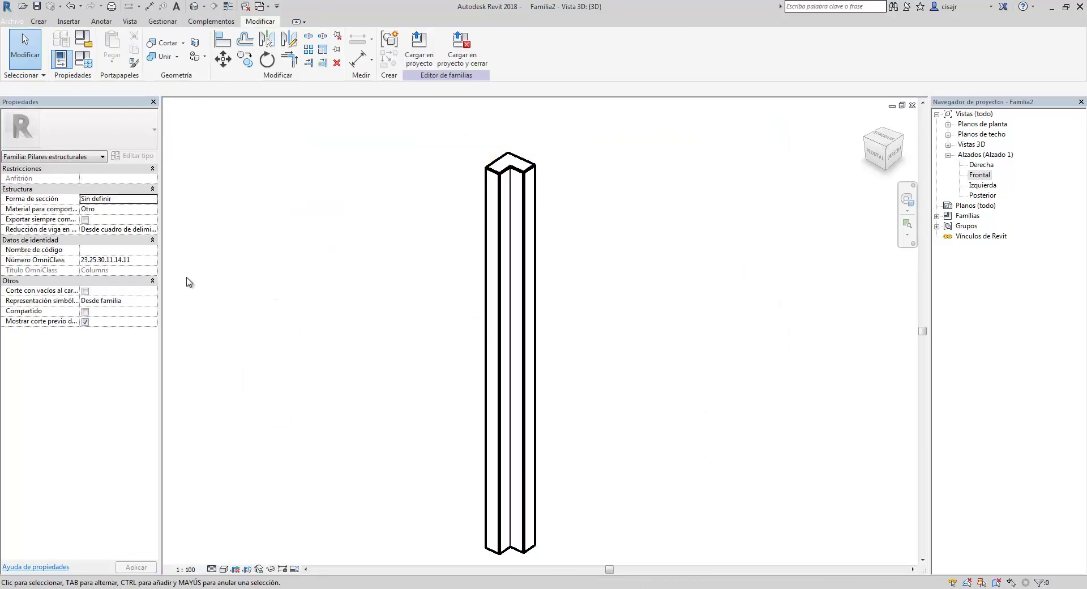
Step: Associate the column extrusion's material with a new family type parameter named CONCRETO, grouped under Materiales y acabados
click(527, 308)
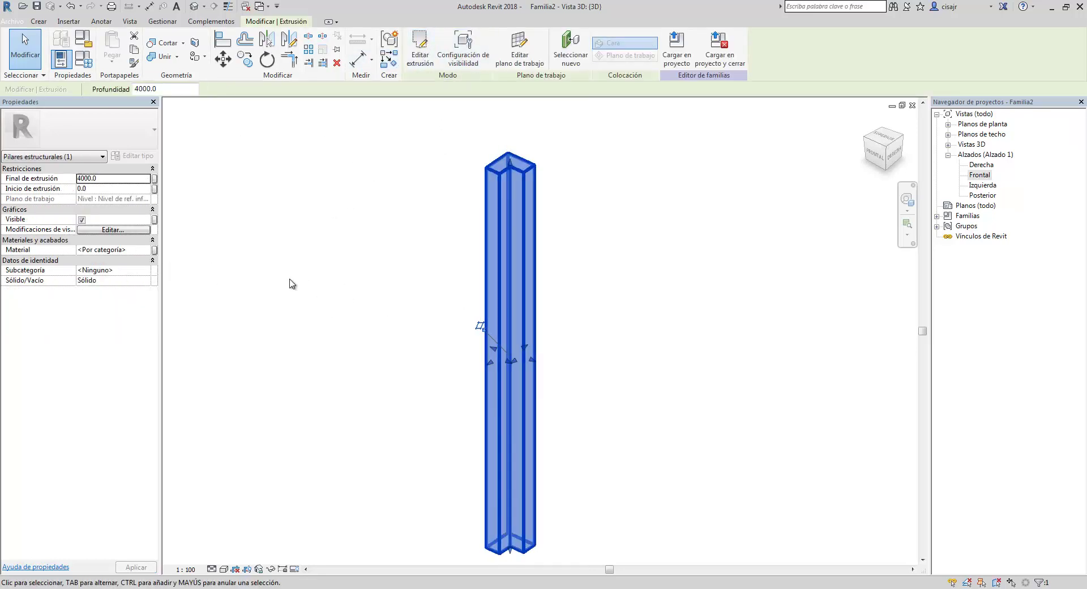
click(340, 283)
click(502, 279)
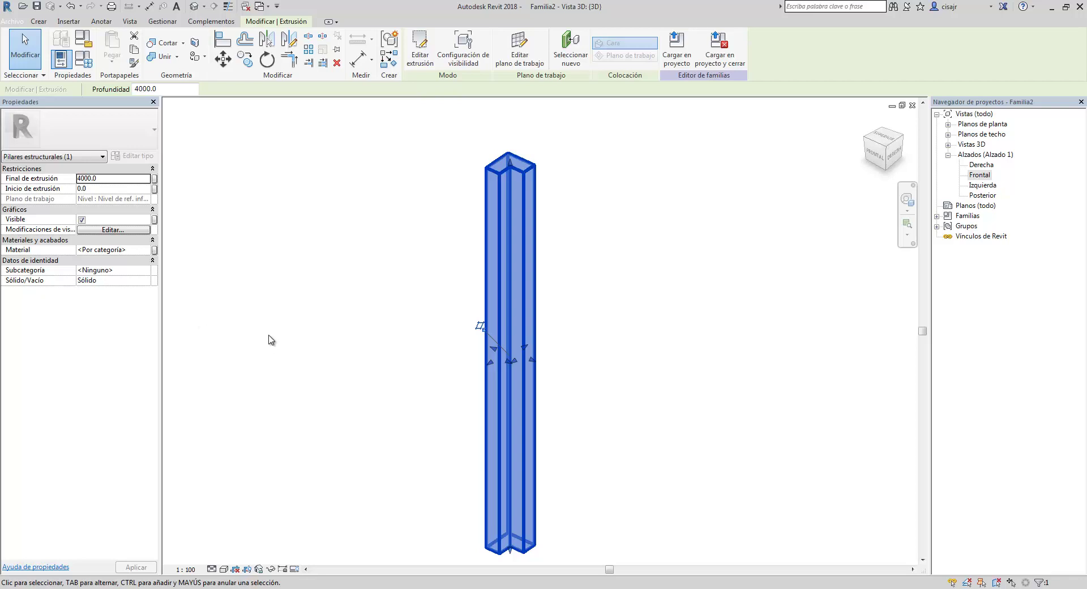
click(154, 251)
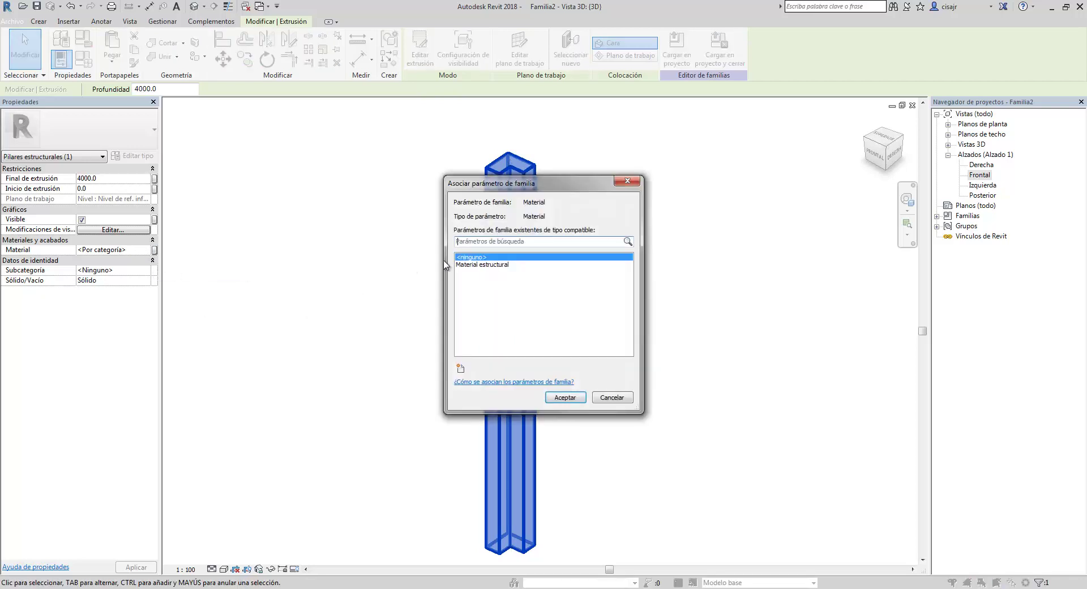
click(460, 368)
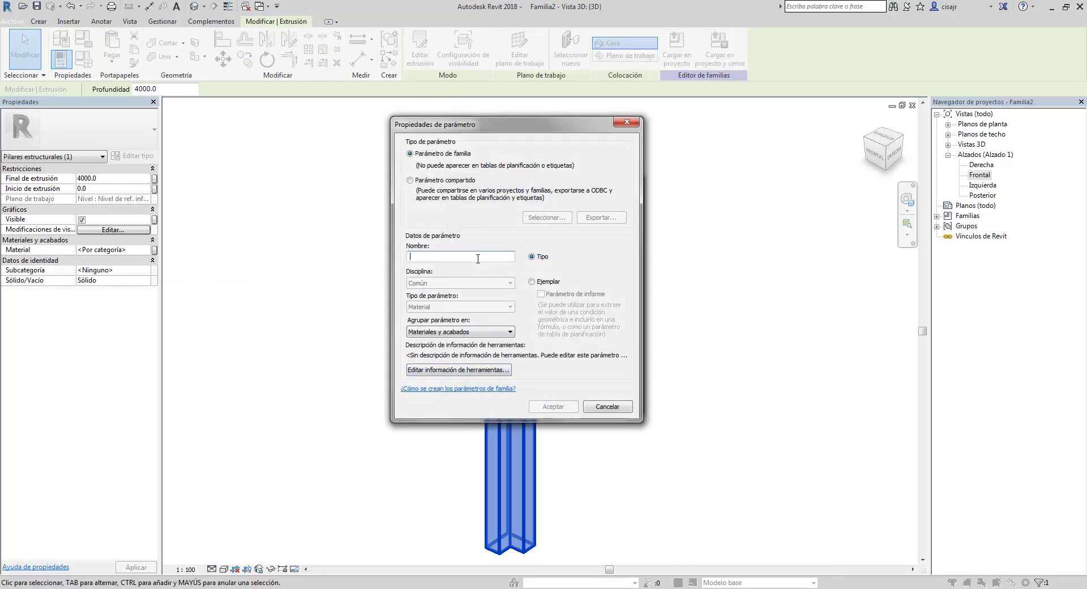
drag(502, 125, 298, 146)
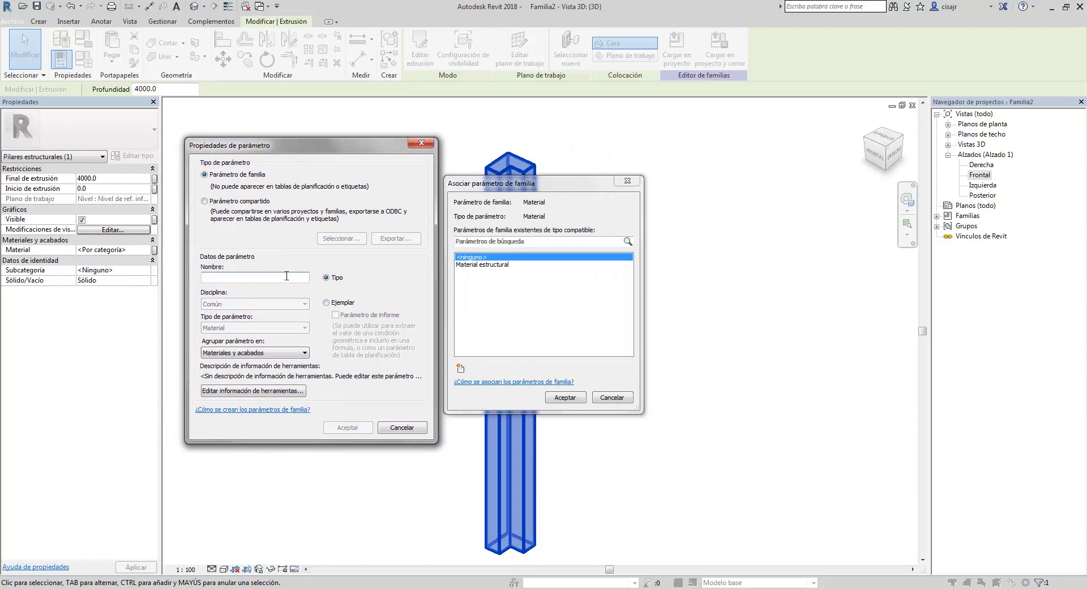
text(CONCRETO)
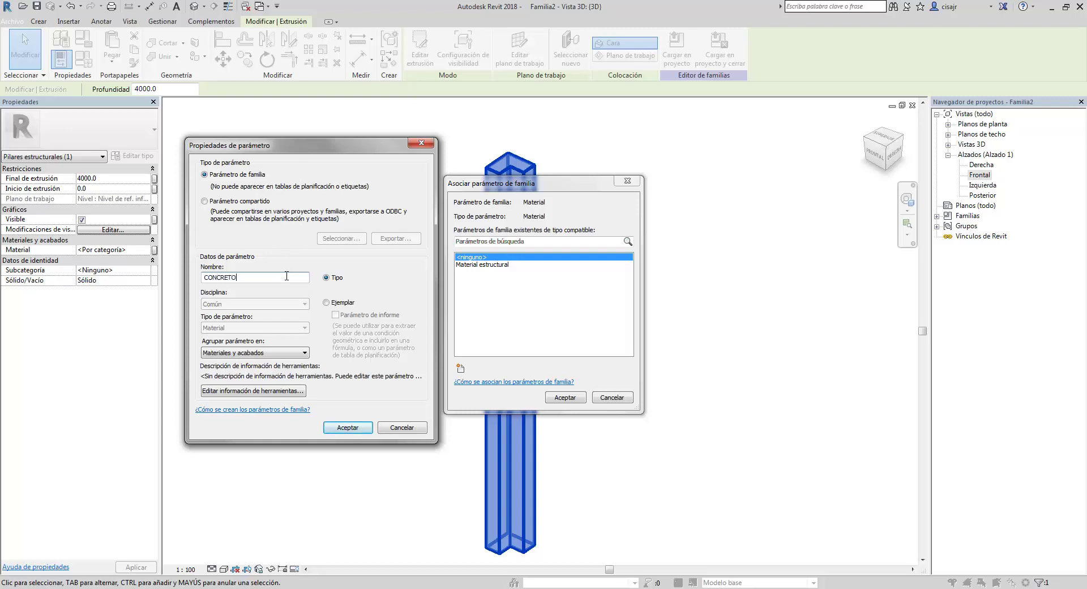
click(348, 427)
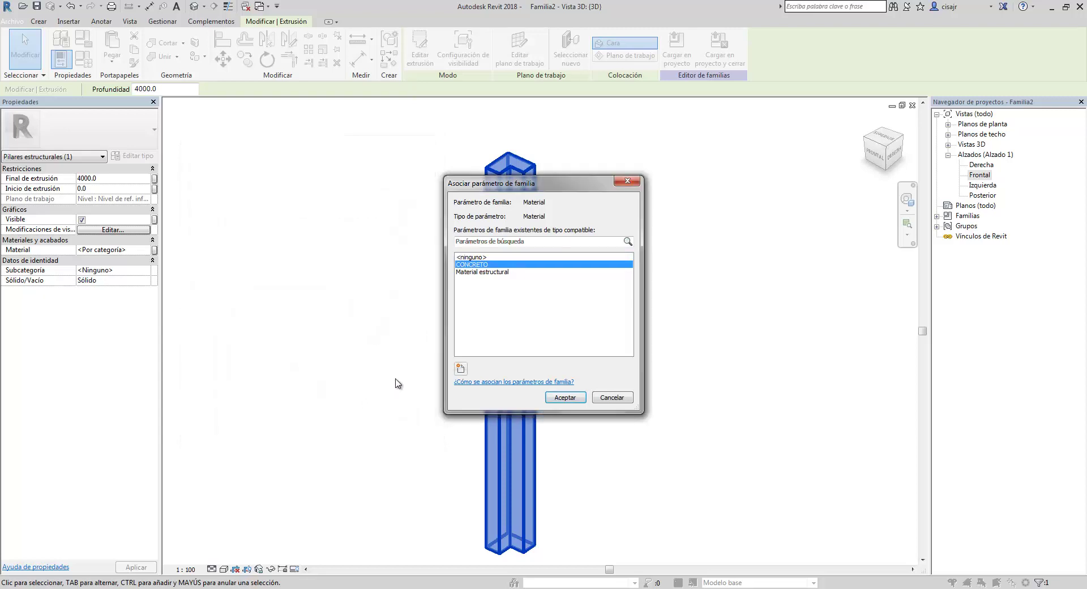
click(561, 401)
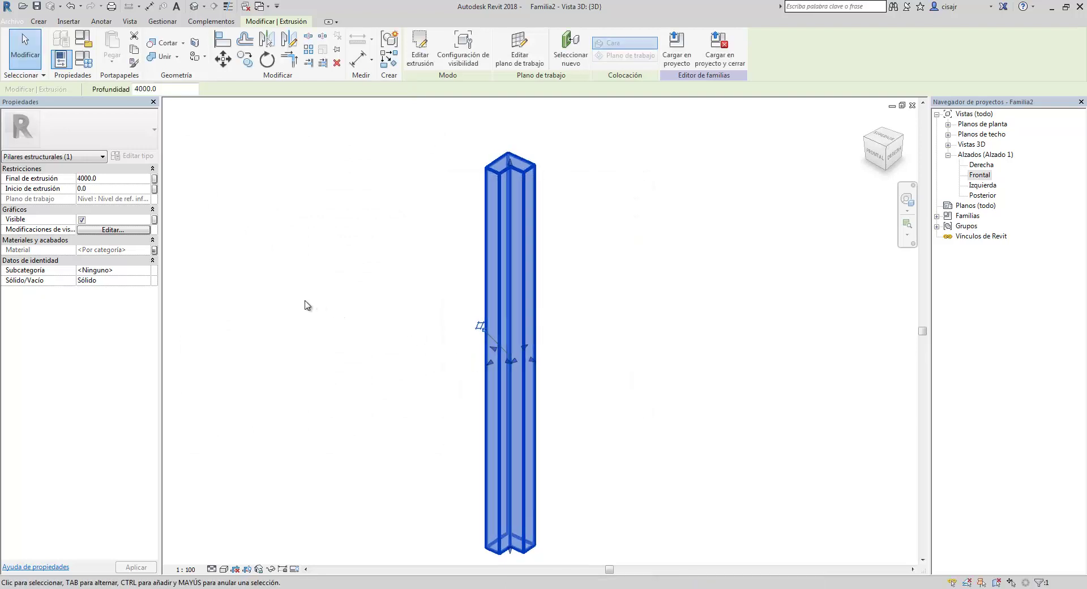
key(Escape)
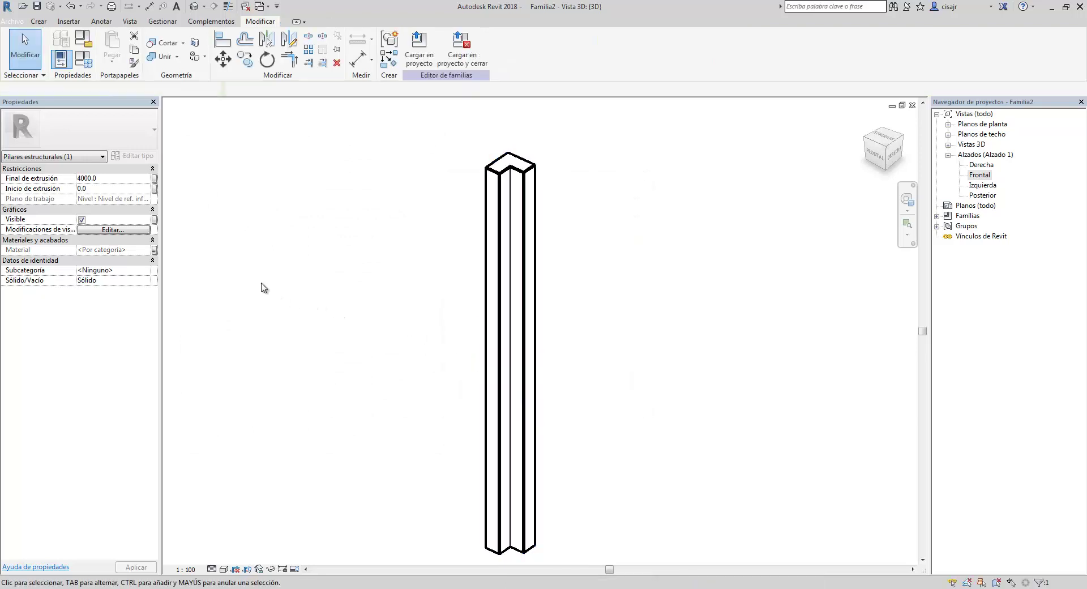
Step: Assign the CONCRETO material to the CONCRETO parameter of the COLUMNA EN L family type and apply the change
click(495, 259)
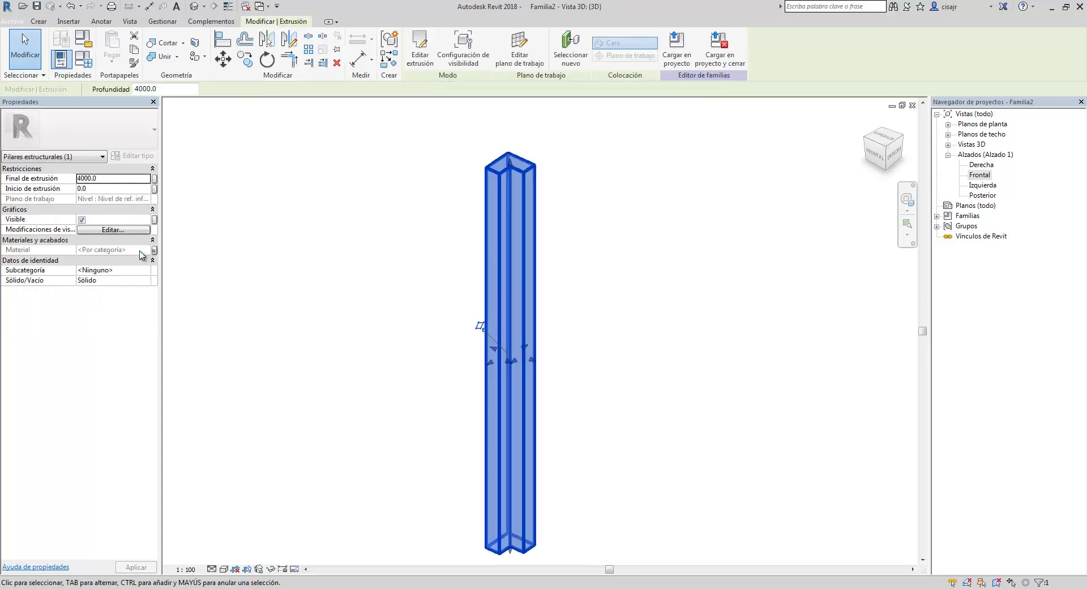
click(85, 61)
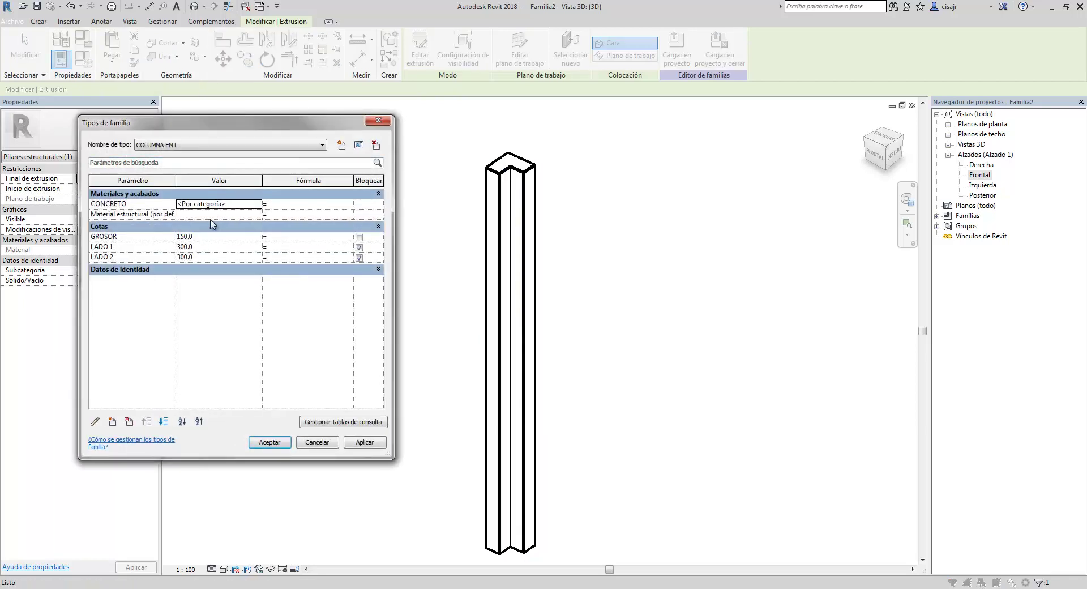
click(140, 216)
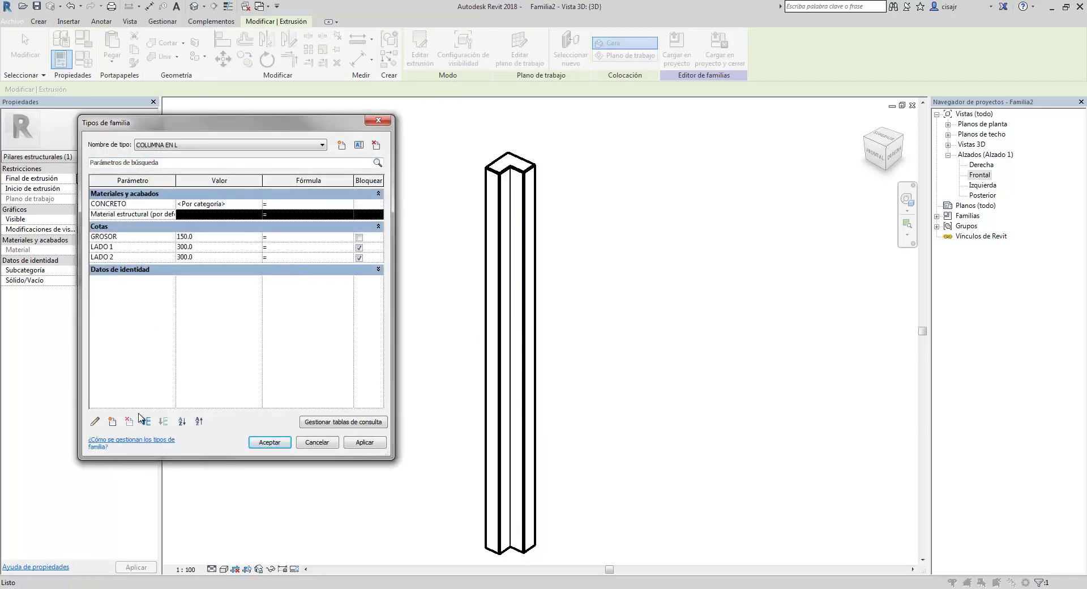
click(226, 205)
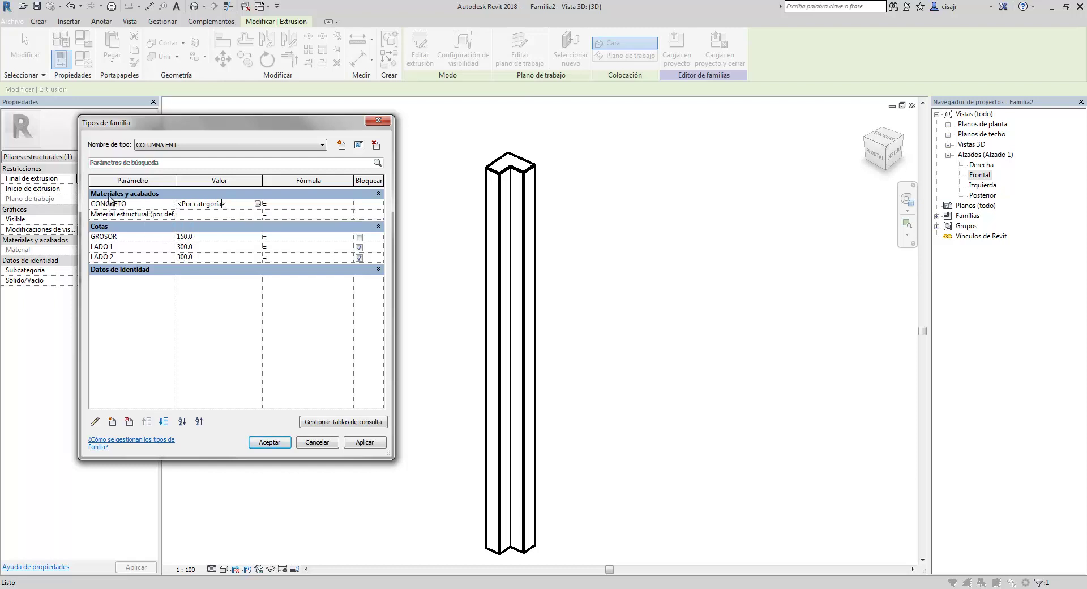
click(258, 203)
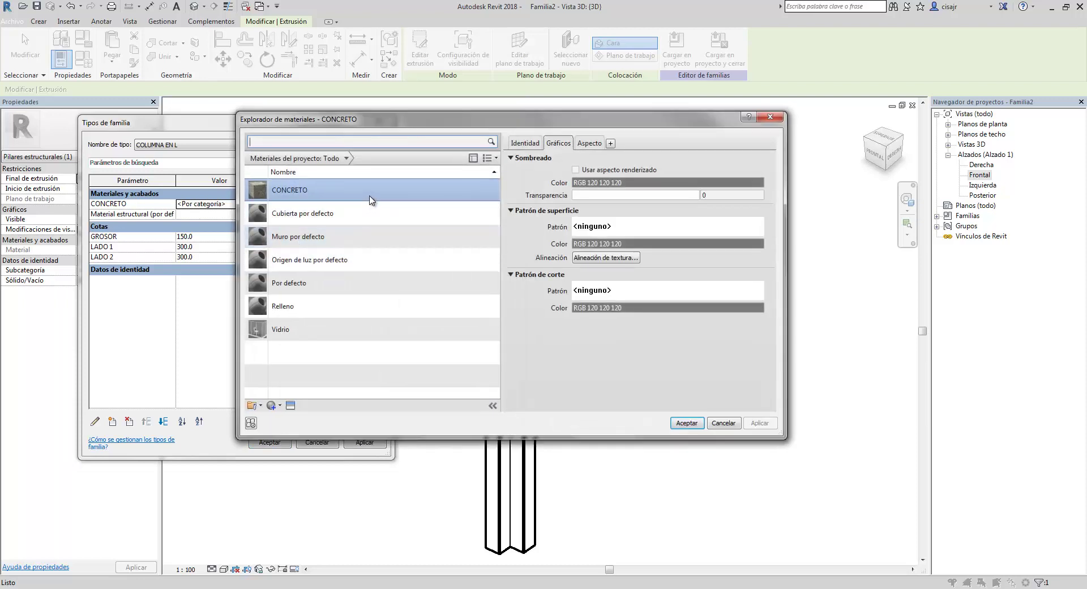
double_click(373, 200)
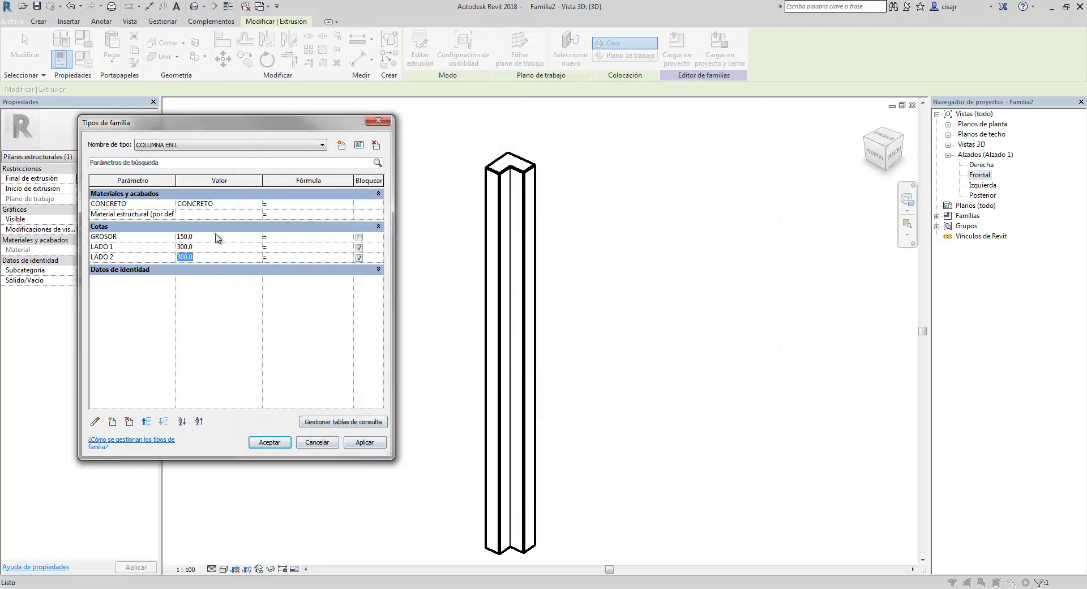
click(145, 216)
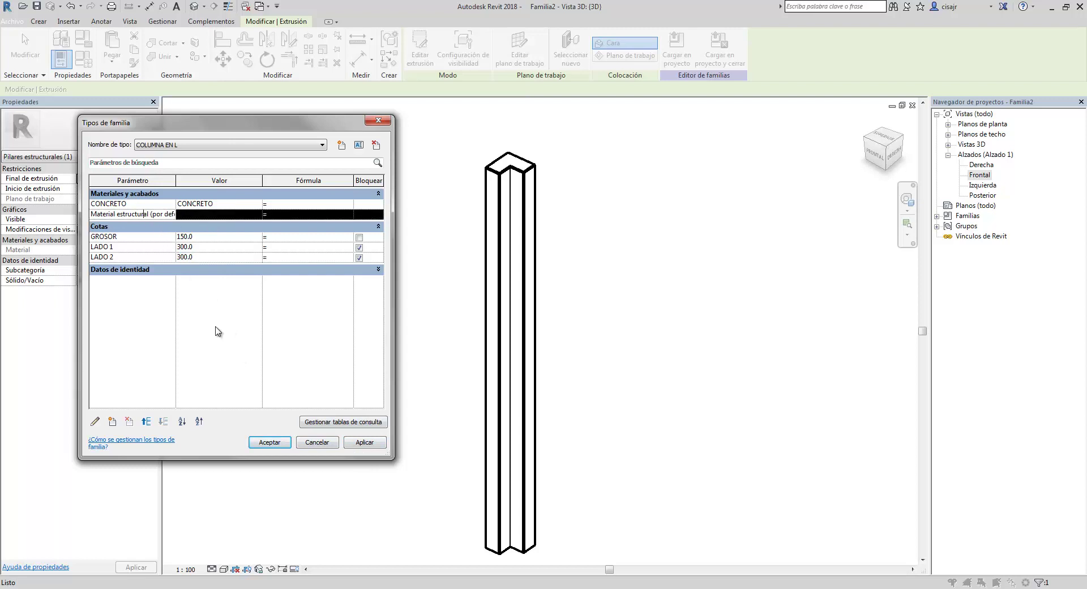
click(373, 442)
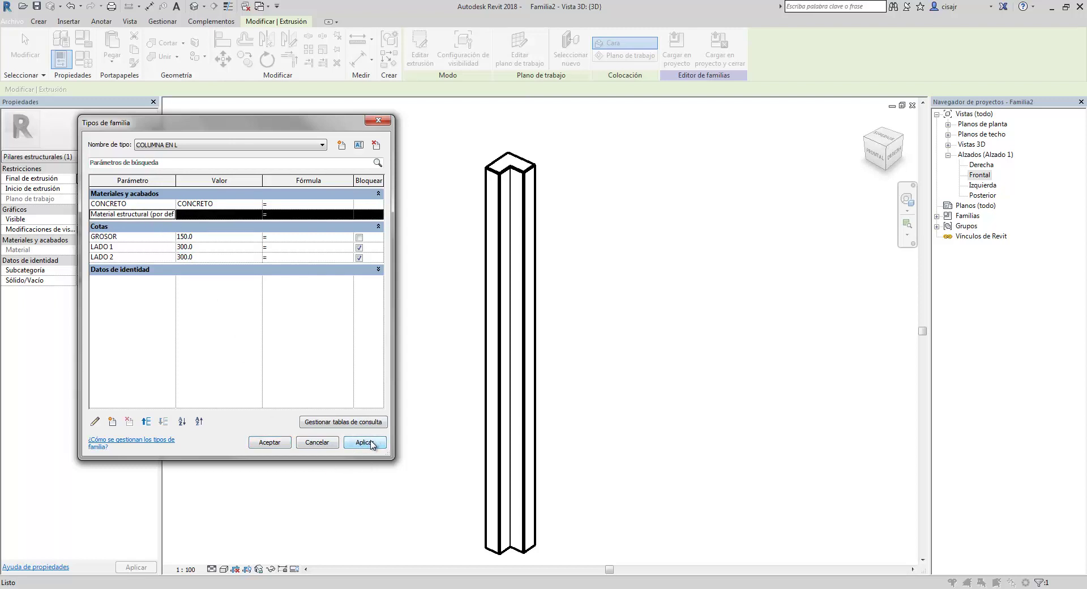
click(270, 442)
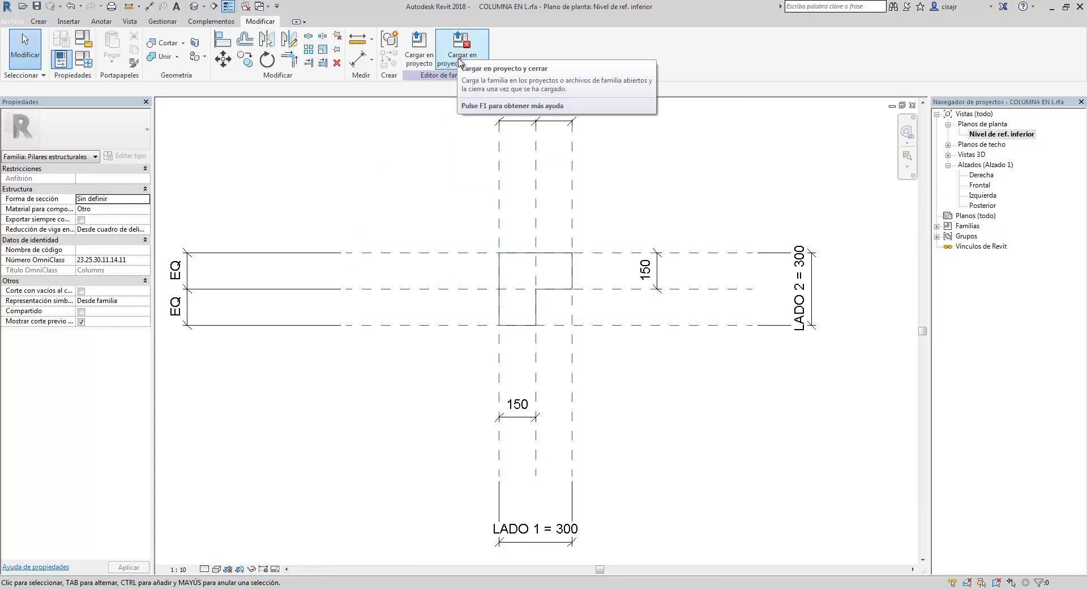
Step: Load the L-column family into the project, closing the family, and place one column about 0.20 m from both grid lines on Nivel 1
click(461, 57)
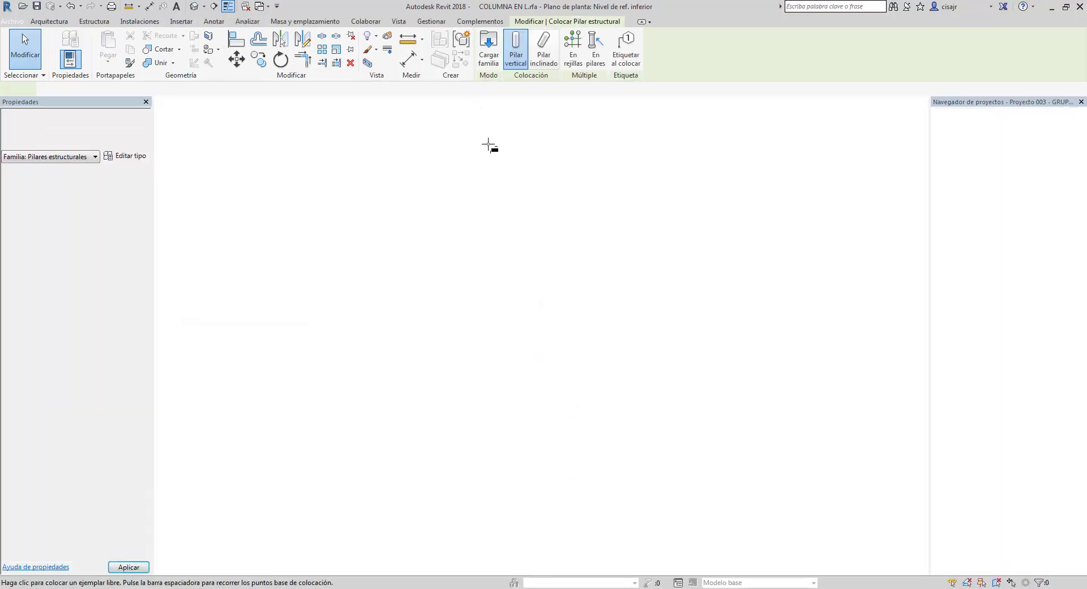
scroll(387, 203, up, 4)
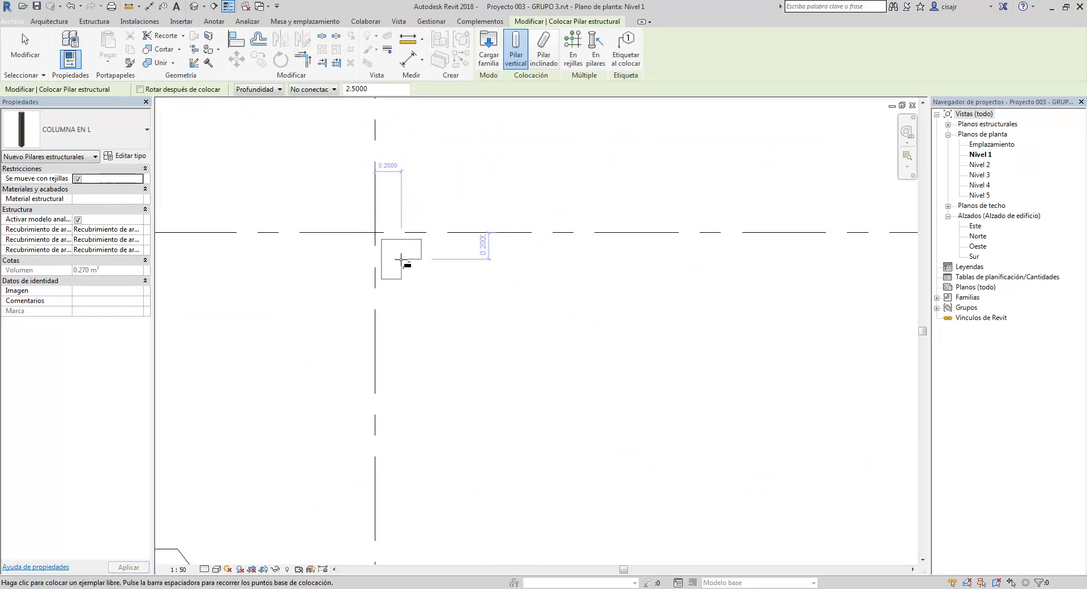
click(399, 251)
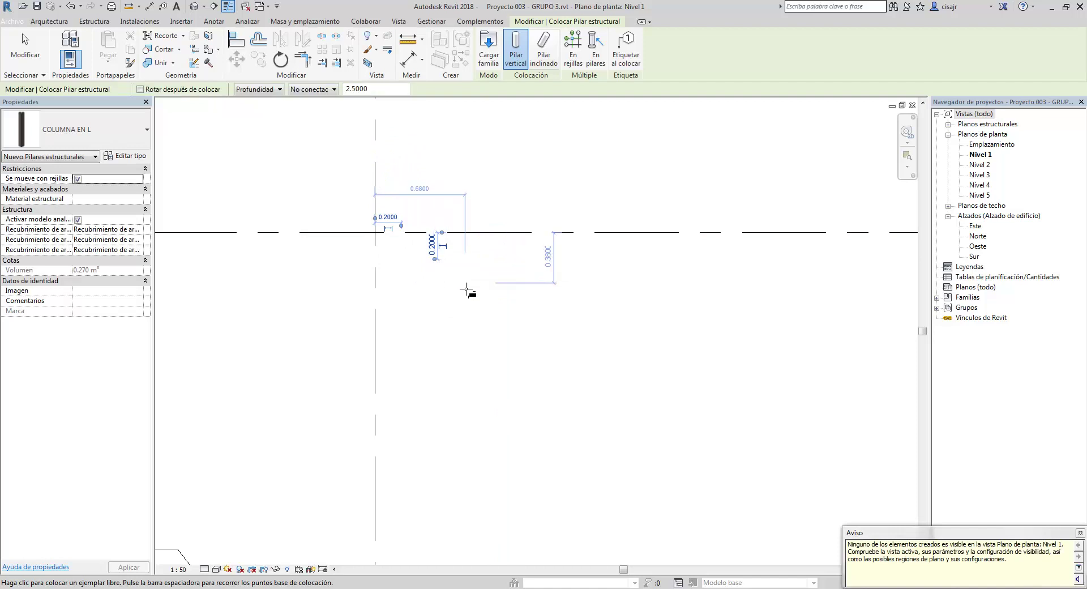
key(Escape)
key(Escape)
Step: Open the project's 3D view and examine the placed L-shaped column, including its instance properties
click(194, 7)
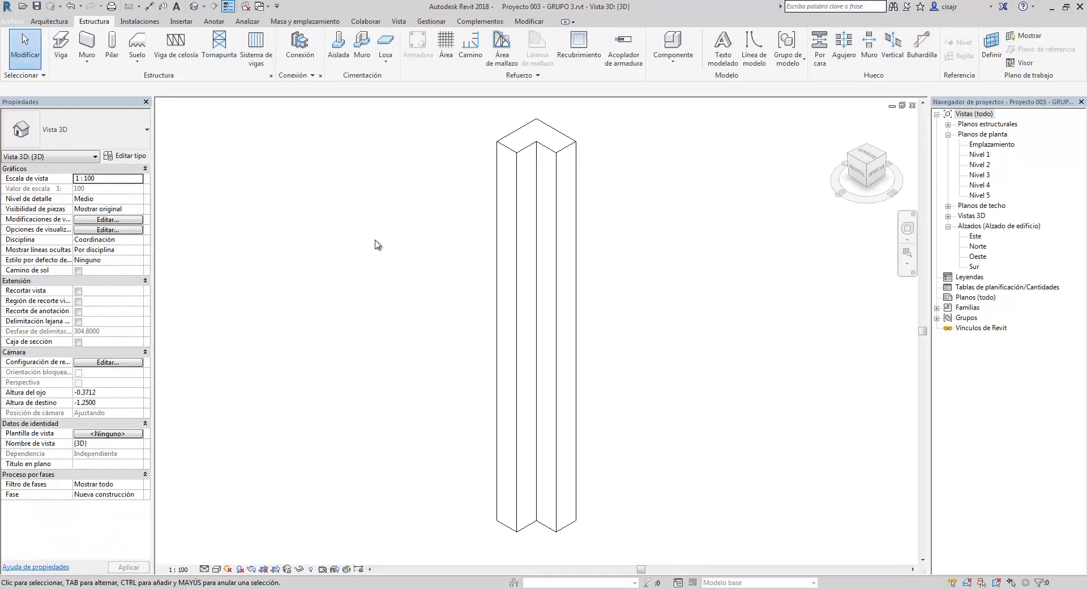
scroll(377, 242, down, 3)
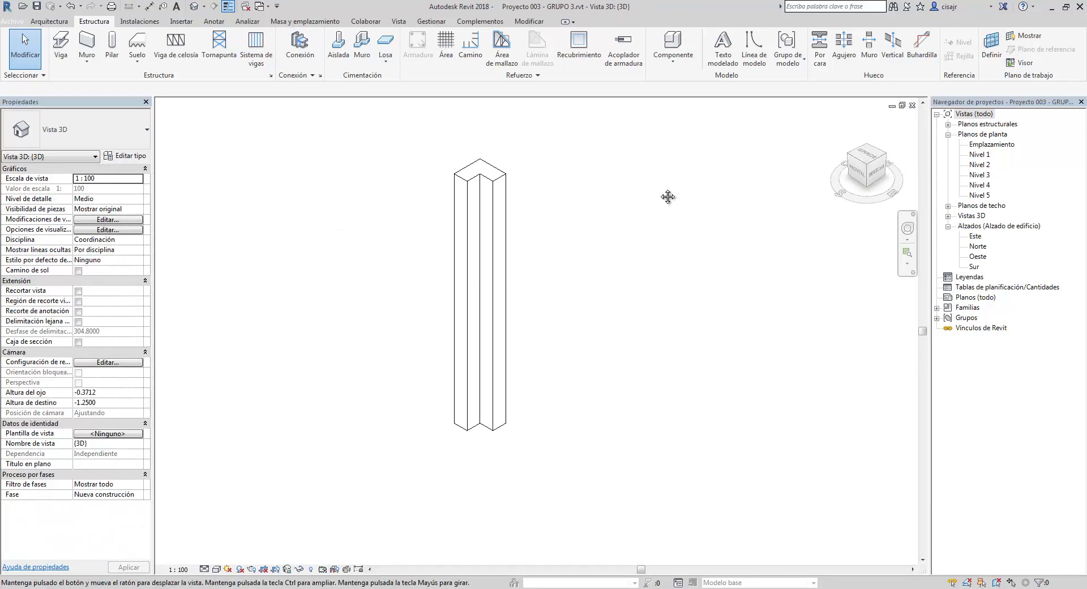
scroll(577, 272, down, 5)
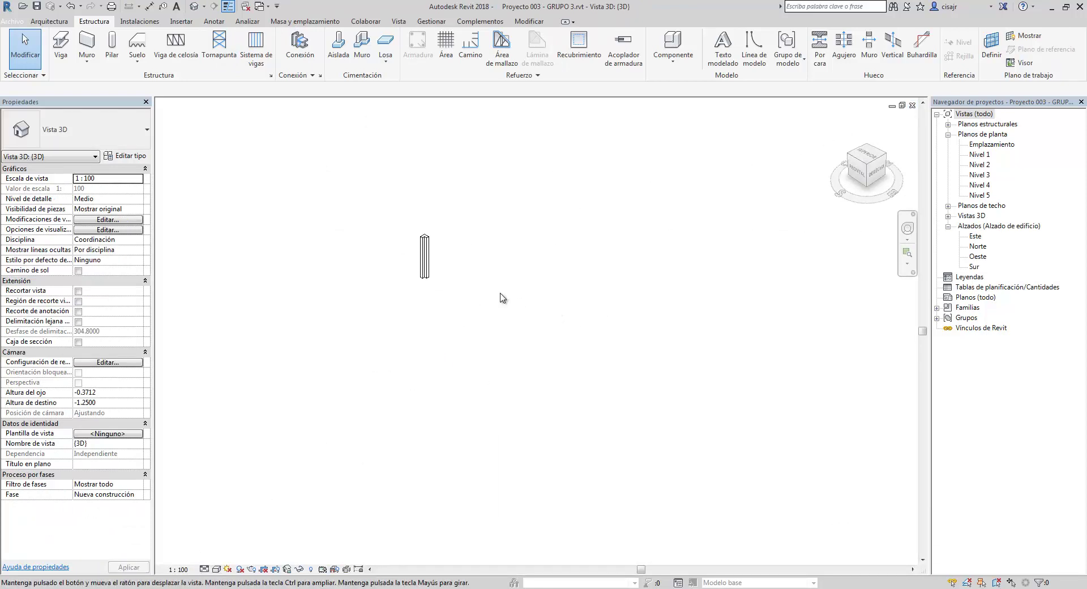
scroll(456, 291, up, 3)
scroll(481, 318, down, 1)
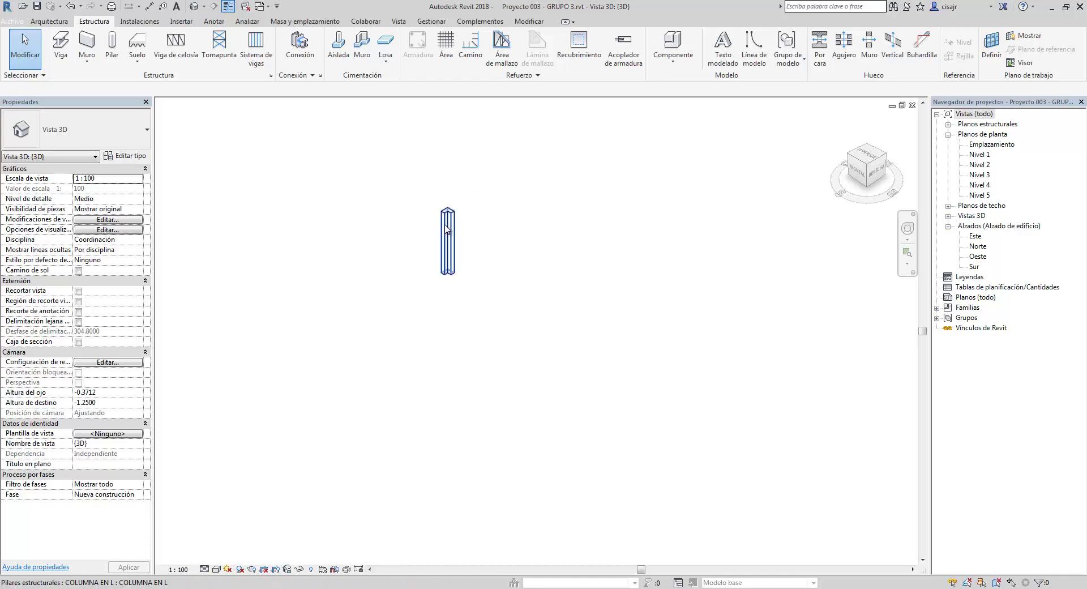
click(448, 250)
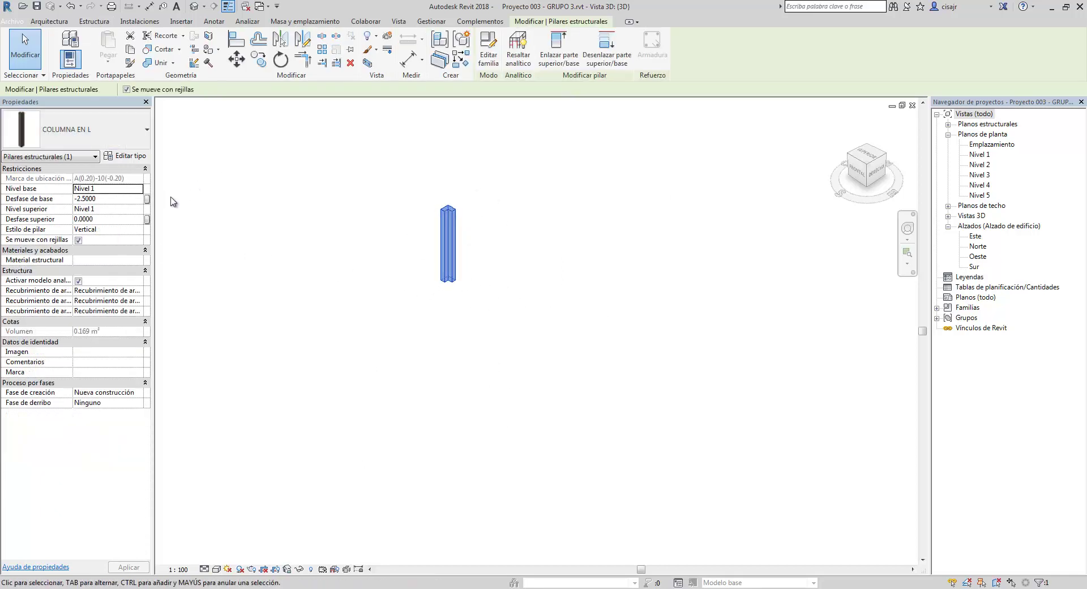
middle_drag(413, 282, 408, 269)
scroll(432, 309, down, 3)
middle_drag(437, 317, 461, 295)
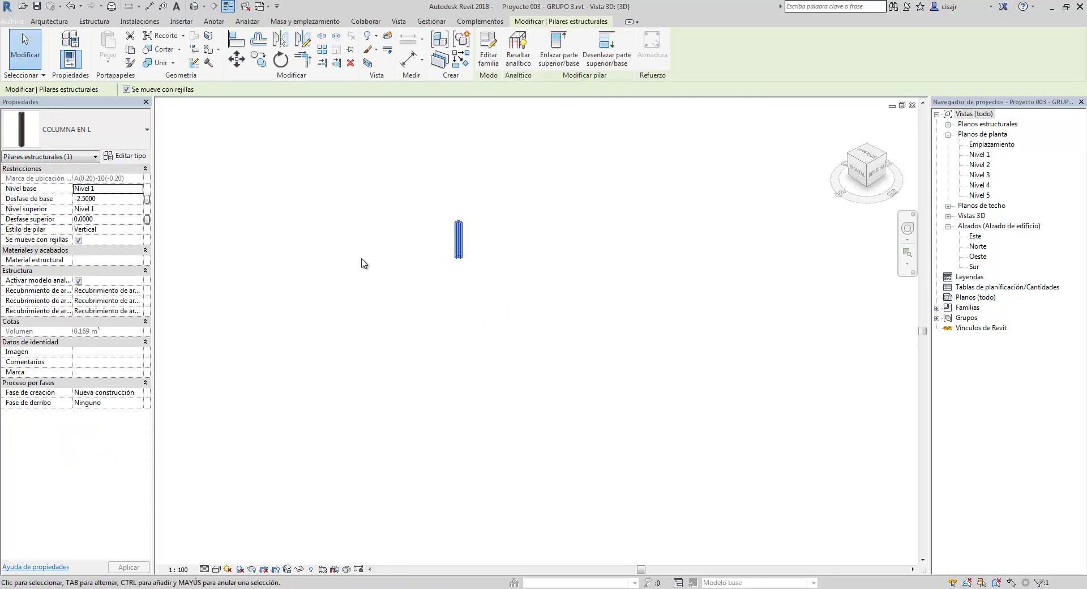
middle_drag(363, 260, 429, 253)
key(Escape)
scroll(583, 252, up, 5)
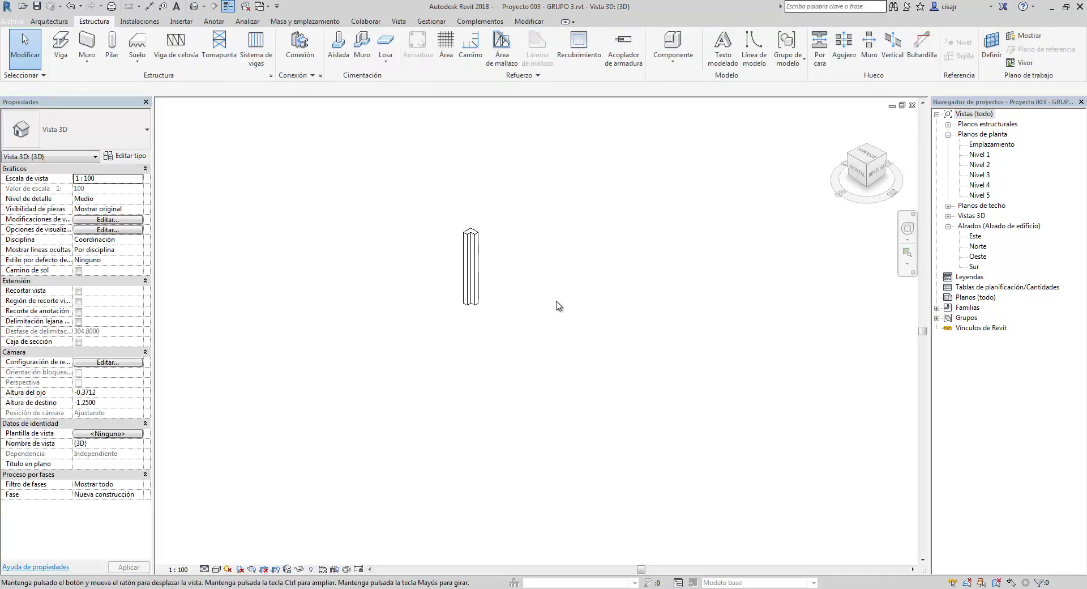
scroll(487, 245, up, 4)
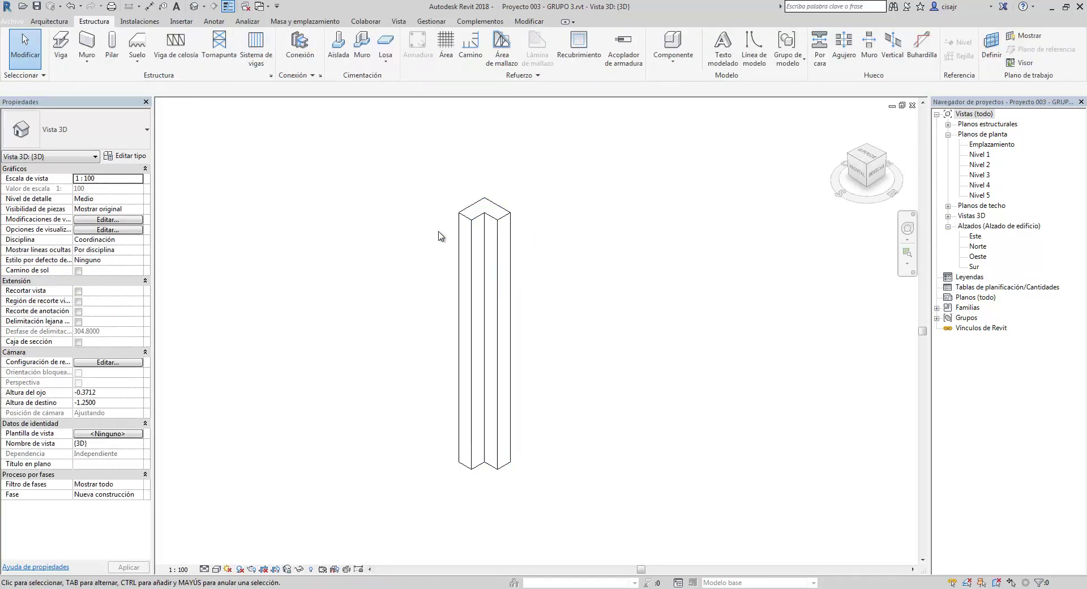
scroll(532, 203, down, 1)
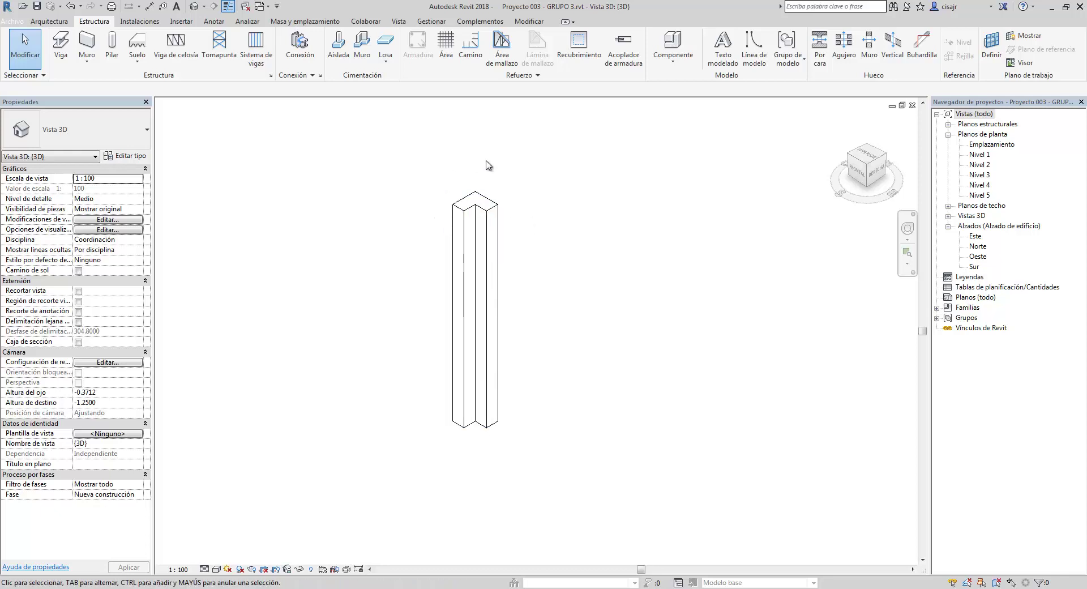
middle_drag(549, 304, 557, 284)
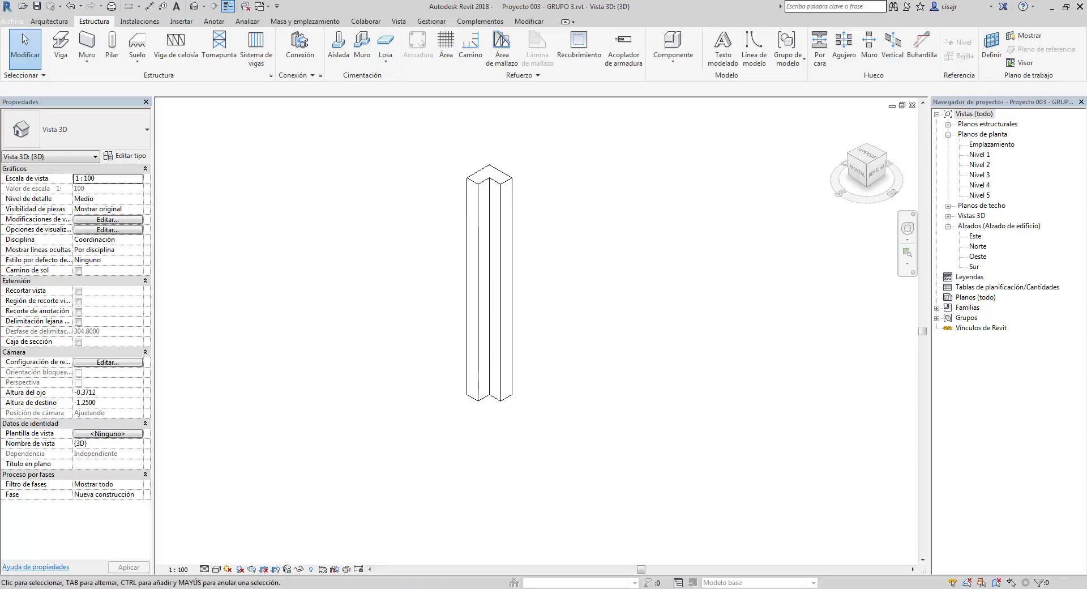
Step: Switch to AutoCAD and examine column C-3 at axes A and 10 in the ESTRUCTURAS E-01 foundation plan
key(alt+Tab)
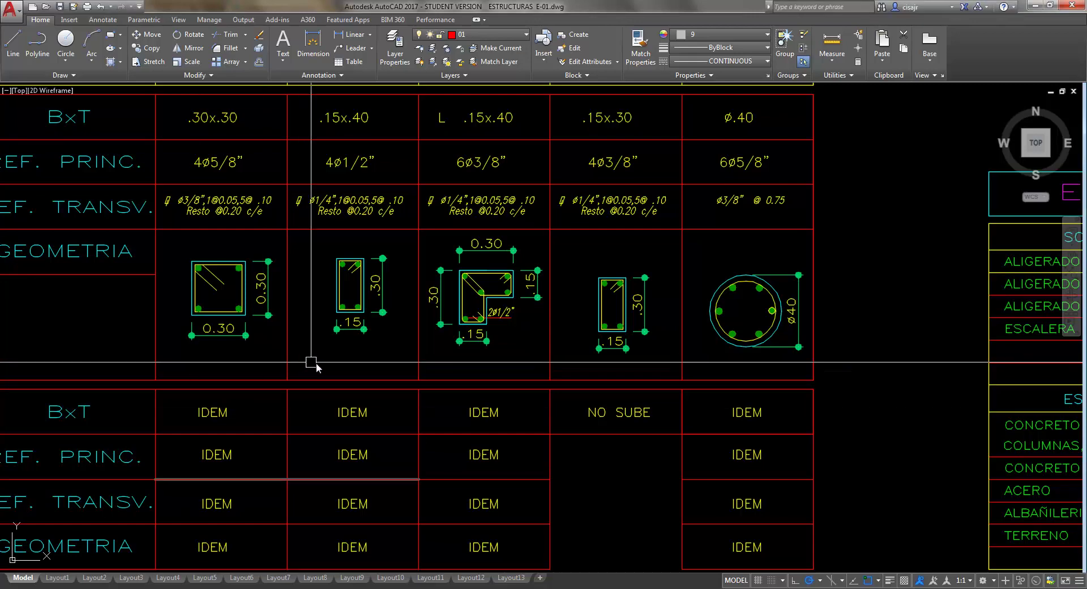
scroll(309, 359, down, 15)
scroll(345, 378, up, 14)
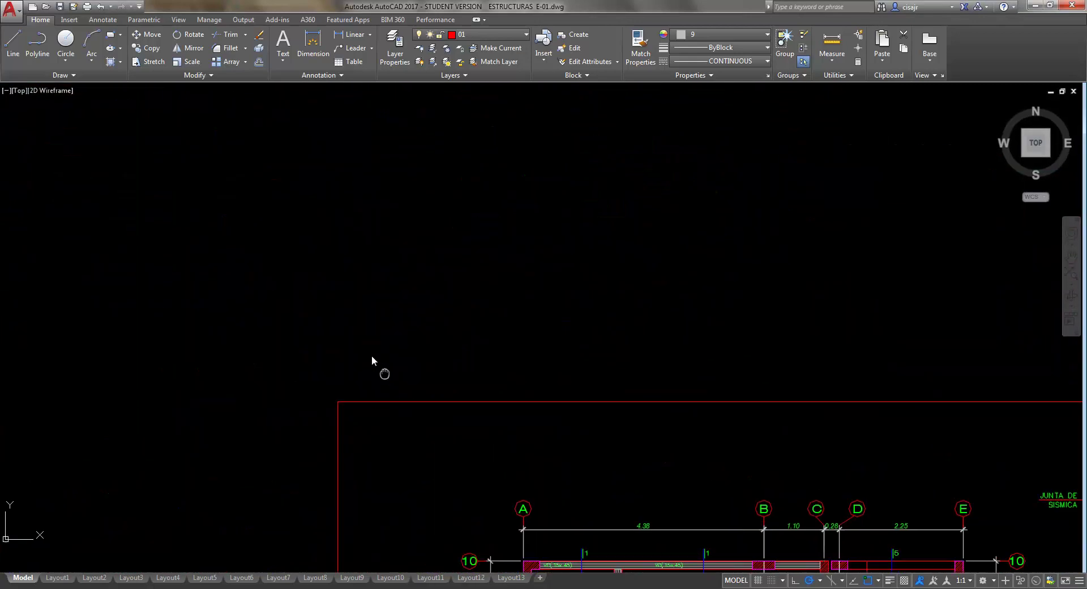
scroll(430, 301, up, 5)
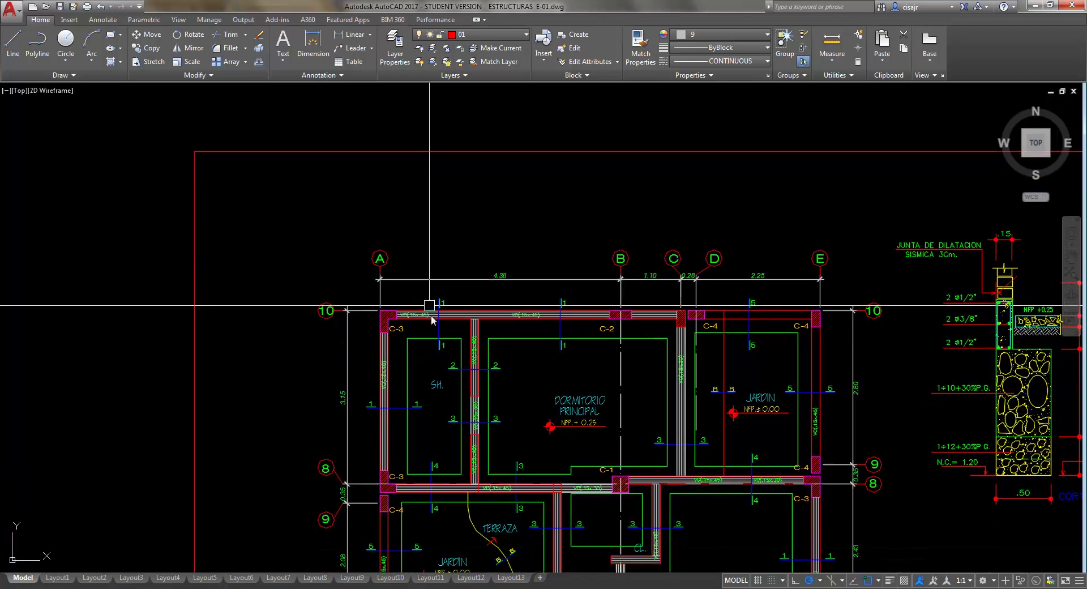
mouse_move(455, 291)
middle_down()
mouse_move(471, 270)
mouse_move(502, 276)
middle_up()
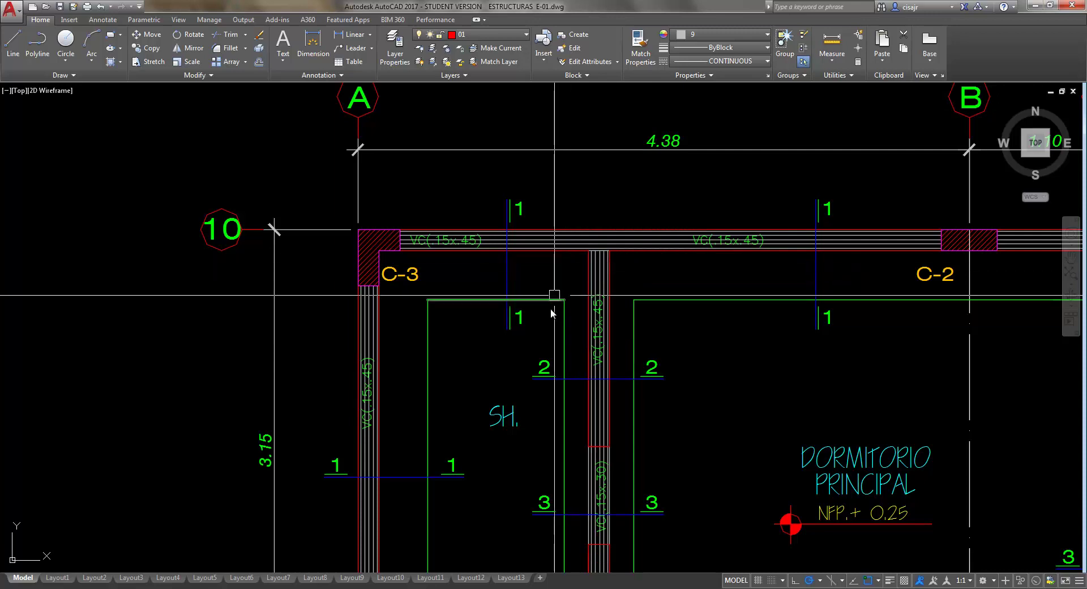
Step: Open the family file COLUMNA EN T TARRAJEADA.rfa from the FAMILIAS REVIT PROPIAS folder
mouse_move(191, 587)
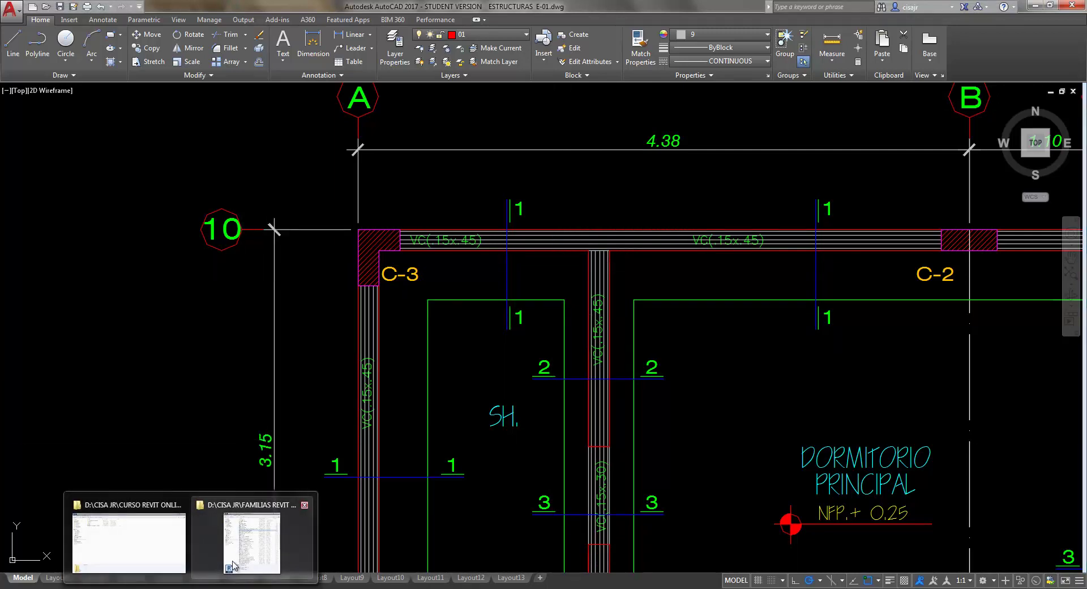
click(259, 548)
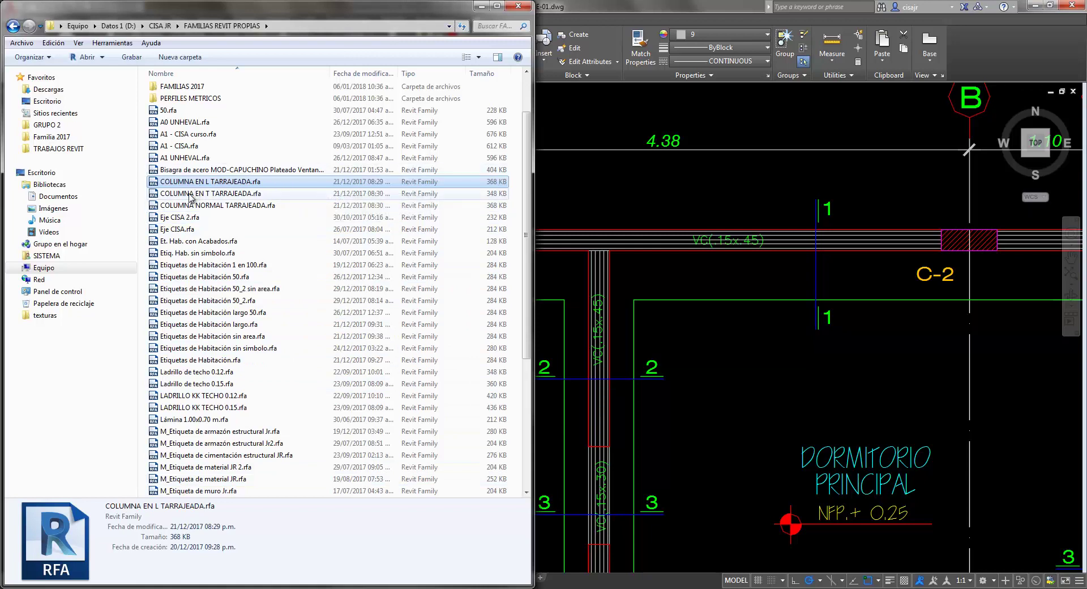
click(191, 194)
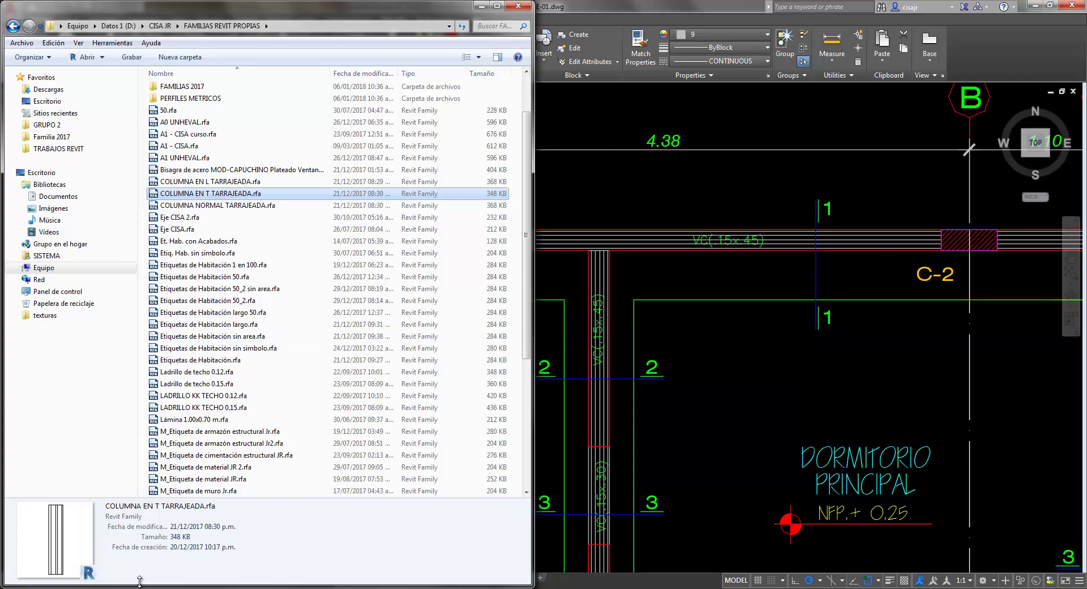
double_click(217, 196)
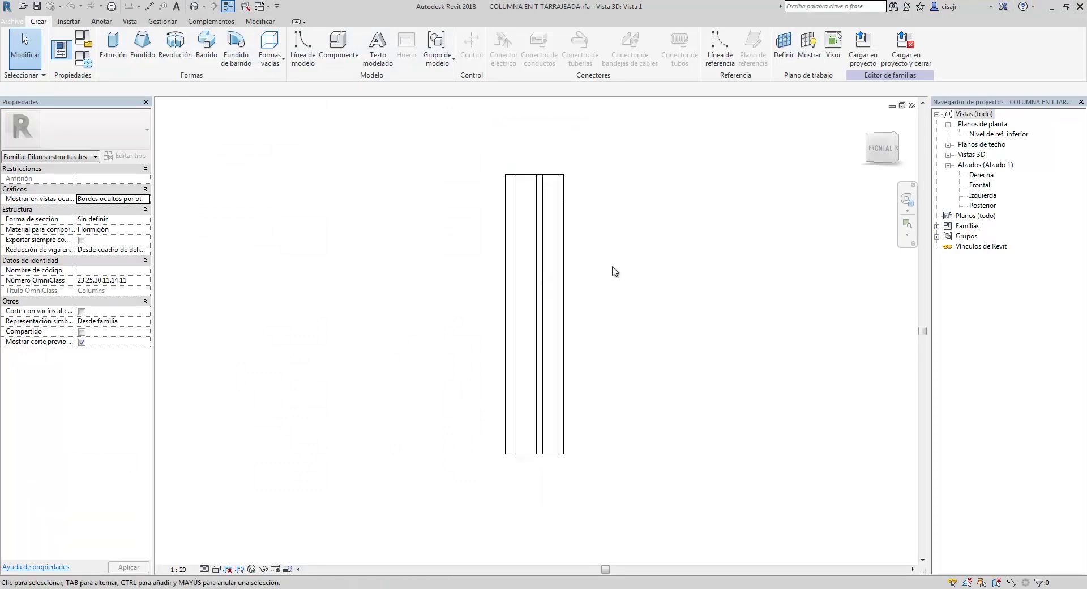
Step: Examine the T-shaped column in an angled 3D view and review its family type parameters without changing them
shift+middle_drag(613, 272, 404, 291)
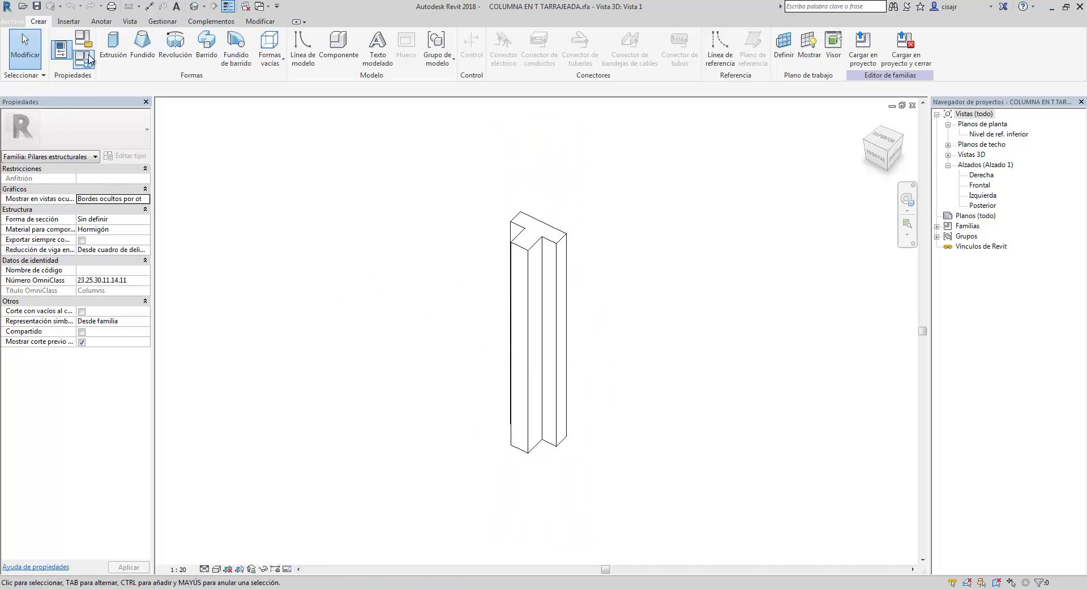
click(61, 56)
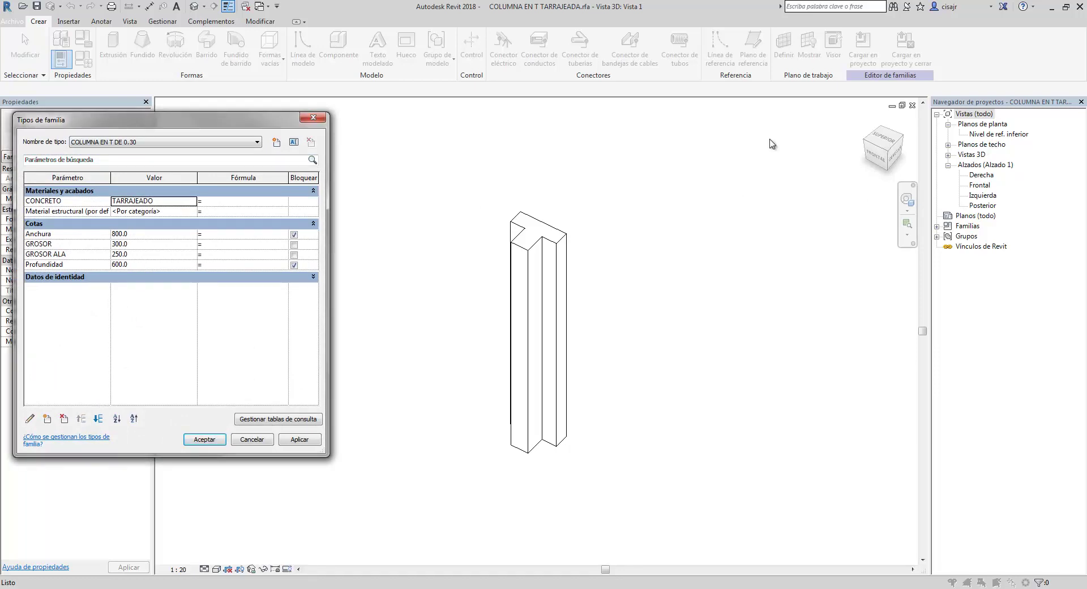
click(313, 118)
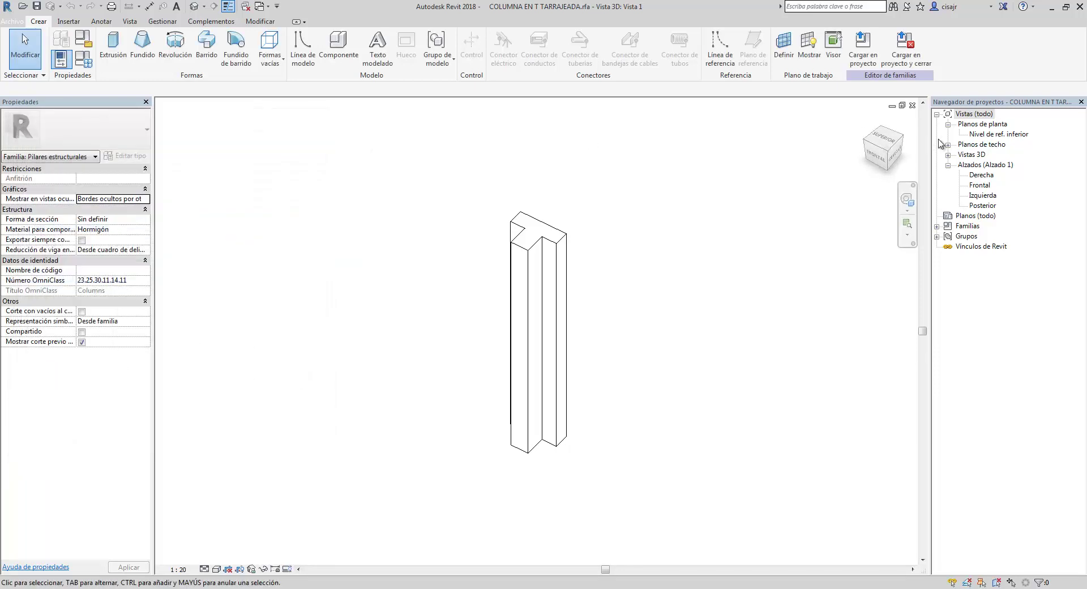
Step: Open the Nivel de ref. inferior floor plan and examine the T-column's reference planes and labelled dimensions
double_click(995, 134)
scroll(689, 267, down, 1)
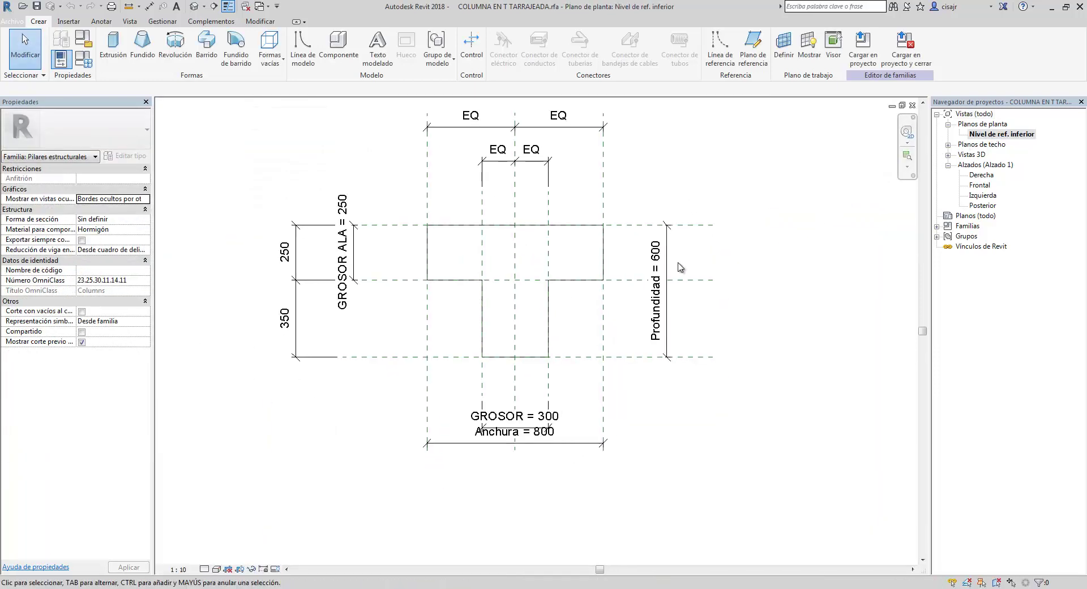
scroll(690, 331, up, 1)
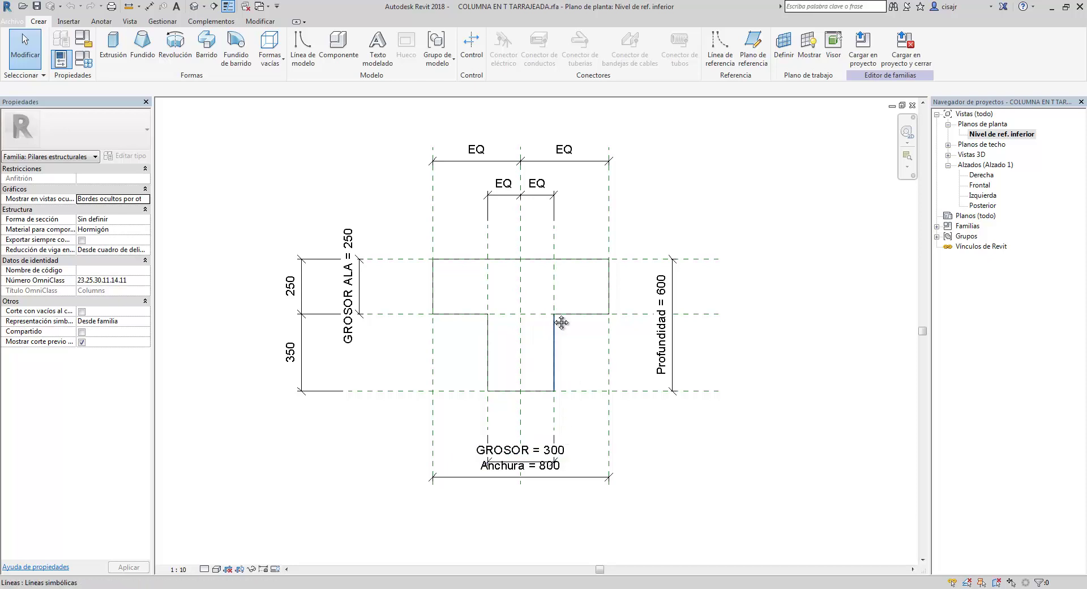
Step: Test the T-column's parameters by applying an Anchura of 600 and a GROSOR of 200 in the family types
mouse_move(561, 323)
middle_down()
mouse_move(764, 308)
mouse_move(667, 308)
middle_up()
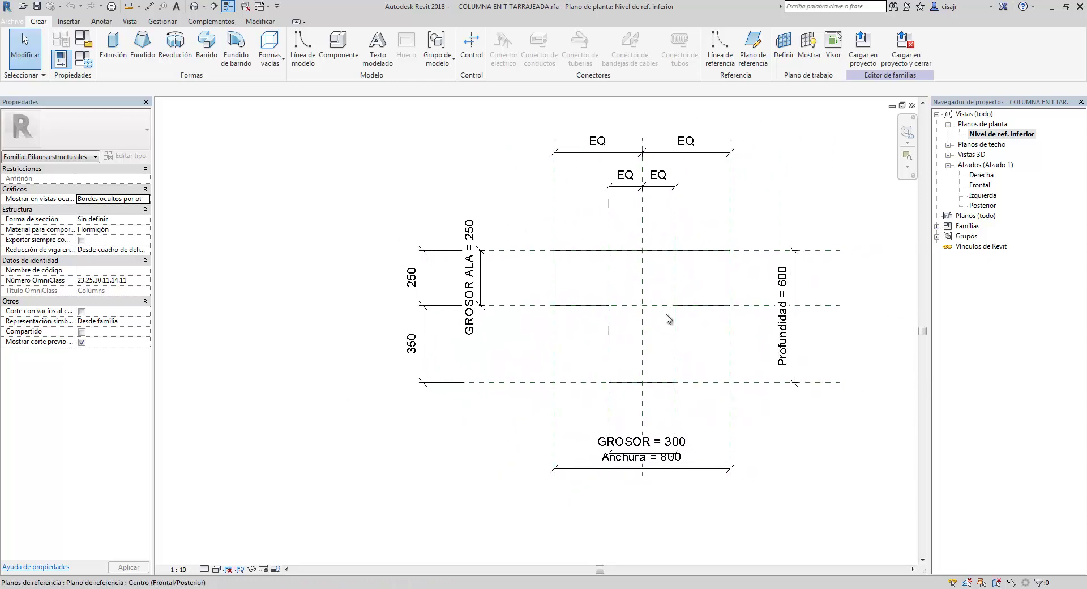
mouse_move(666, 270)
middle_down()
mouse_move(643, 260)
mouse_move(638, 345)
mouse_move(655, 303)
middle_up()
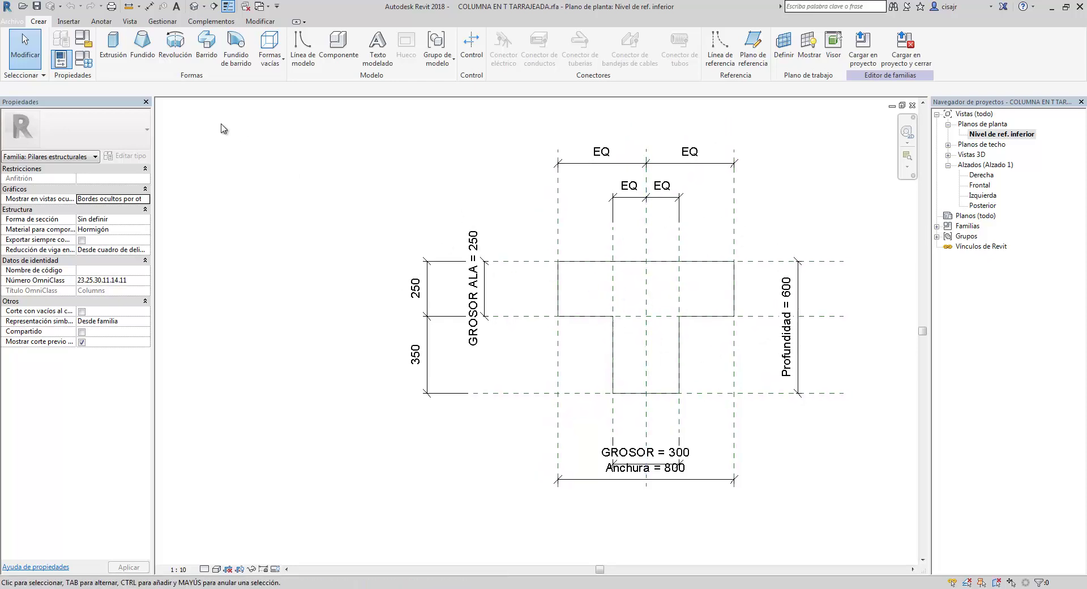
click(83, 58)
drag(197, 123, 208, 122)
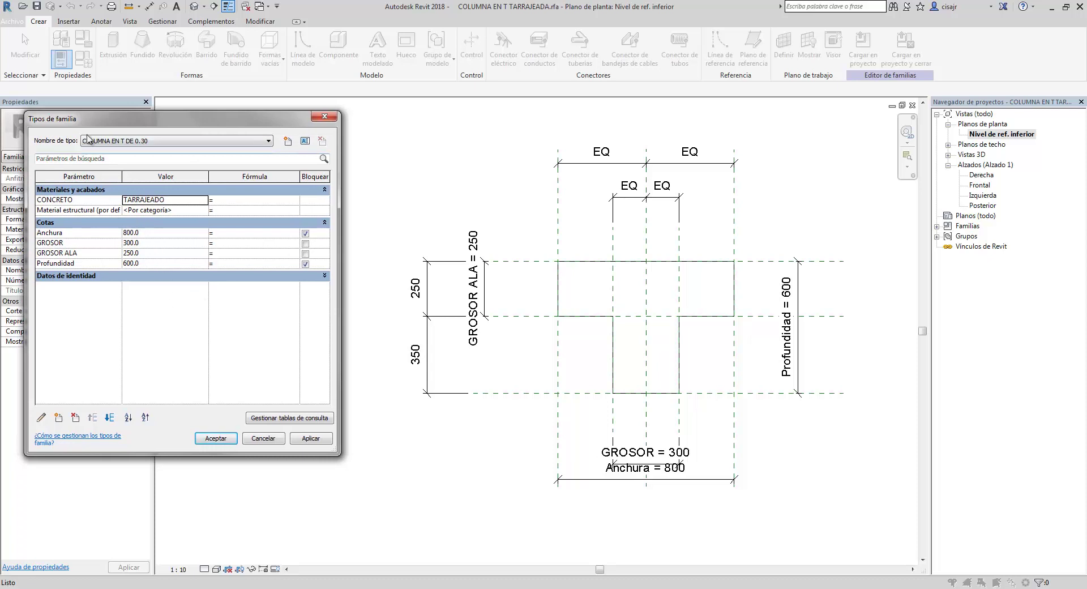
click(154, 234)
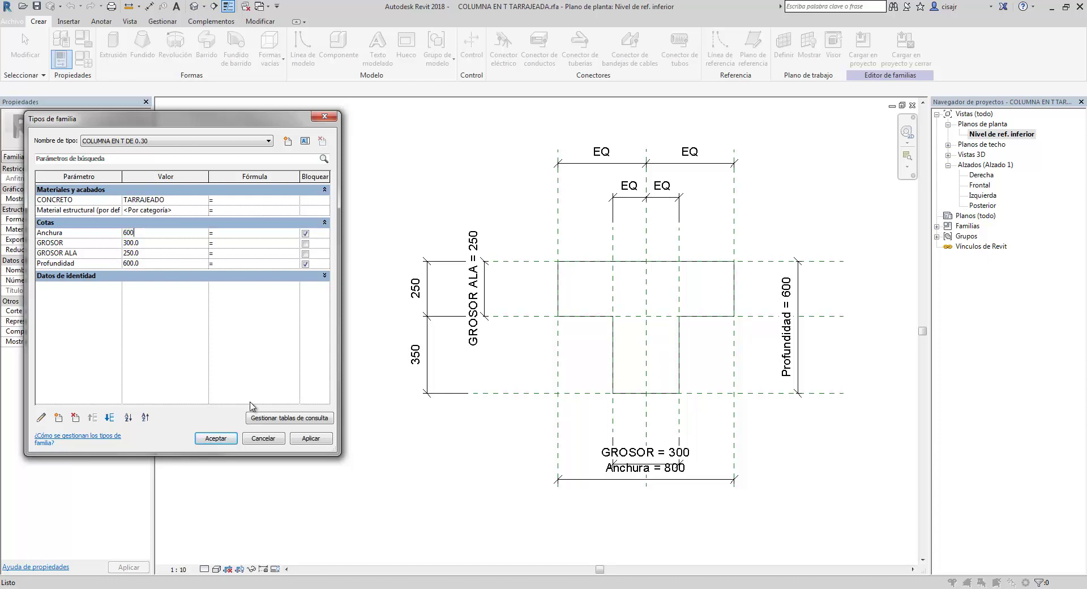
click(307, 439)
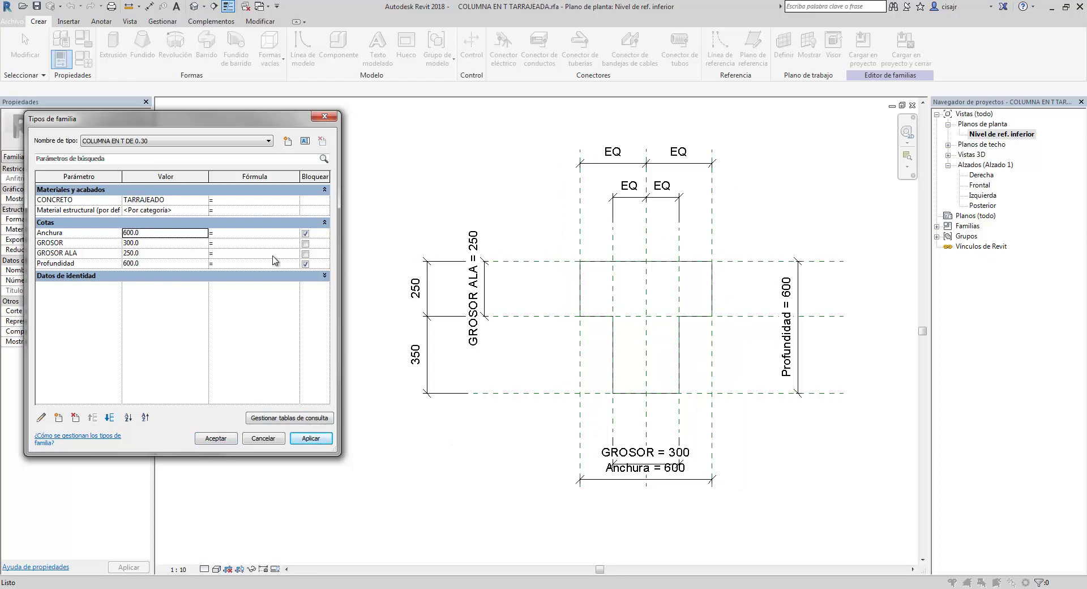
key(Down)
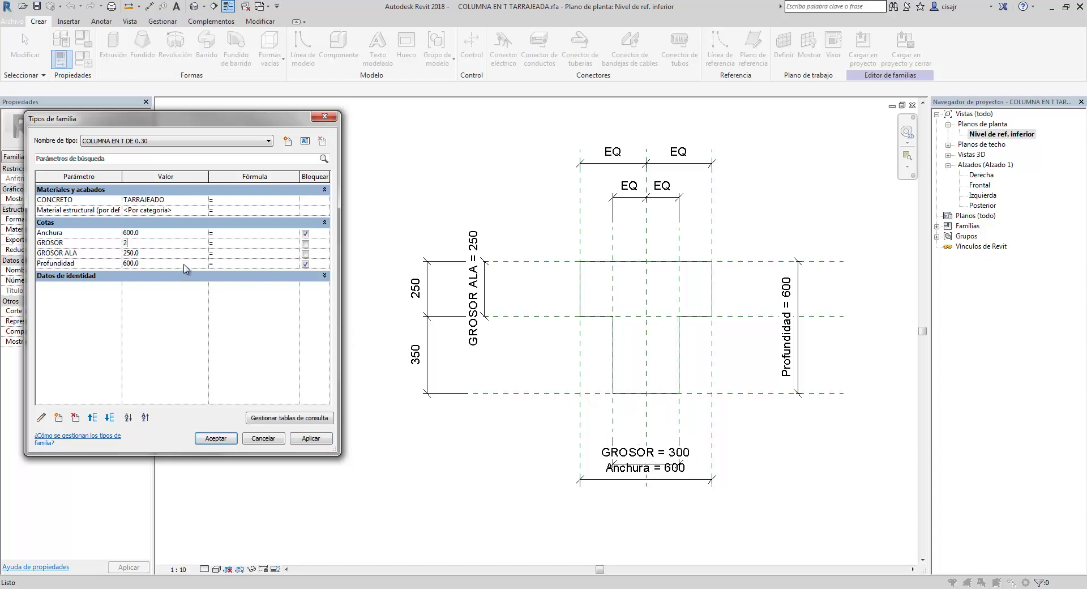
click(325, 445)
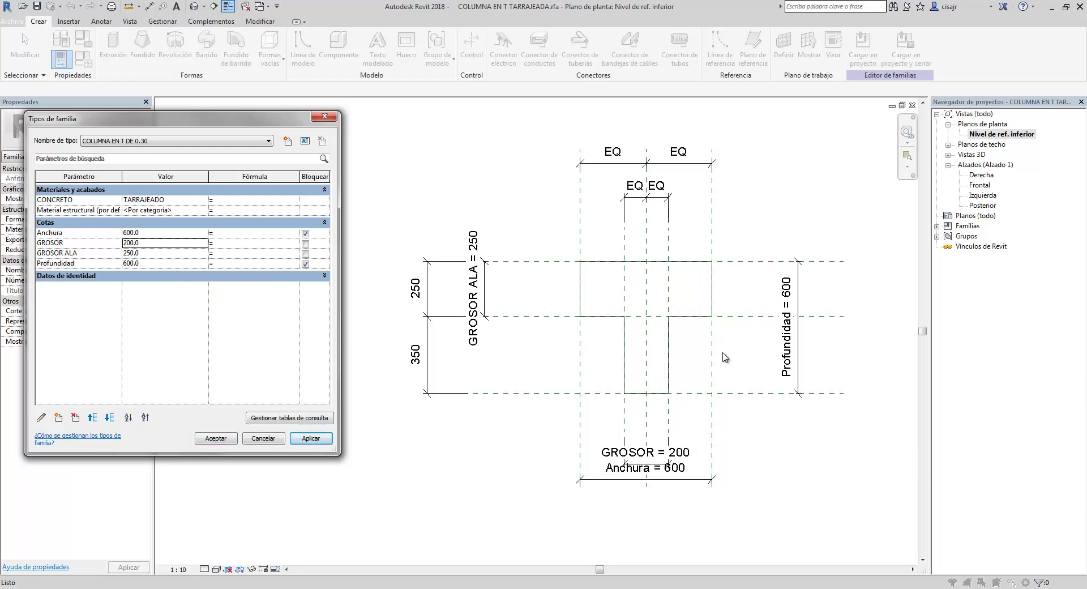
Step: Apply a GROSOR ALA of 150 and a Profundidad of 400 to the T-column's family type
click(164, 254)
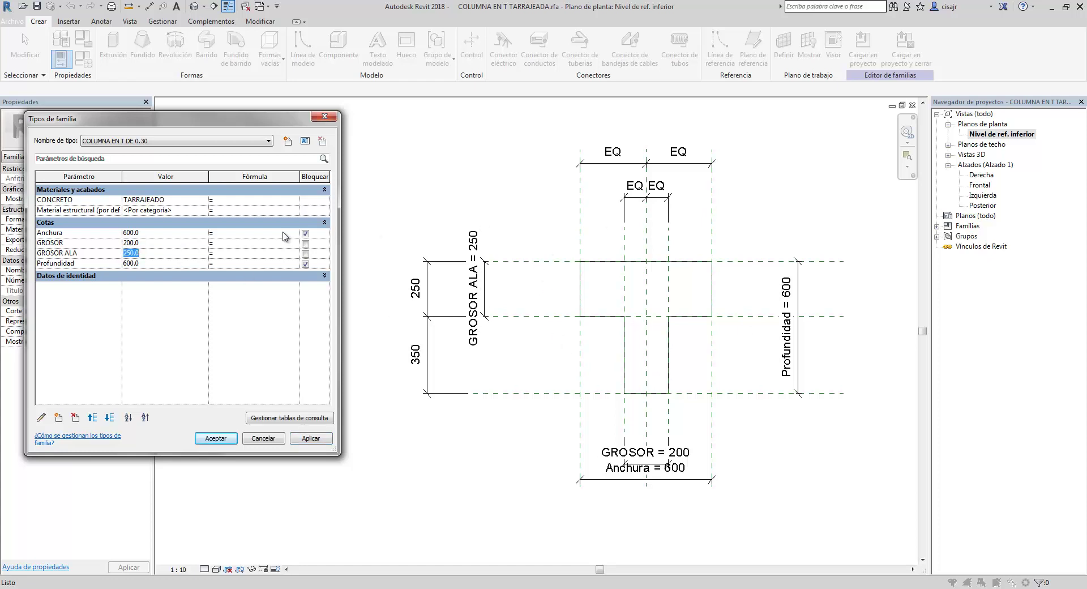
text(150)
click(312, 440)
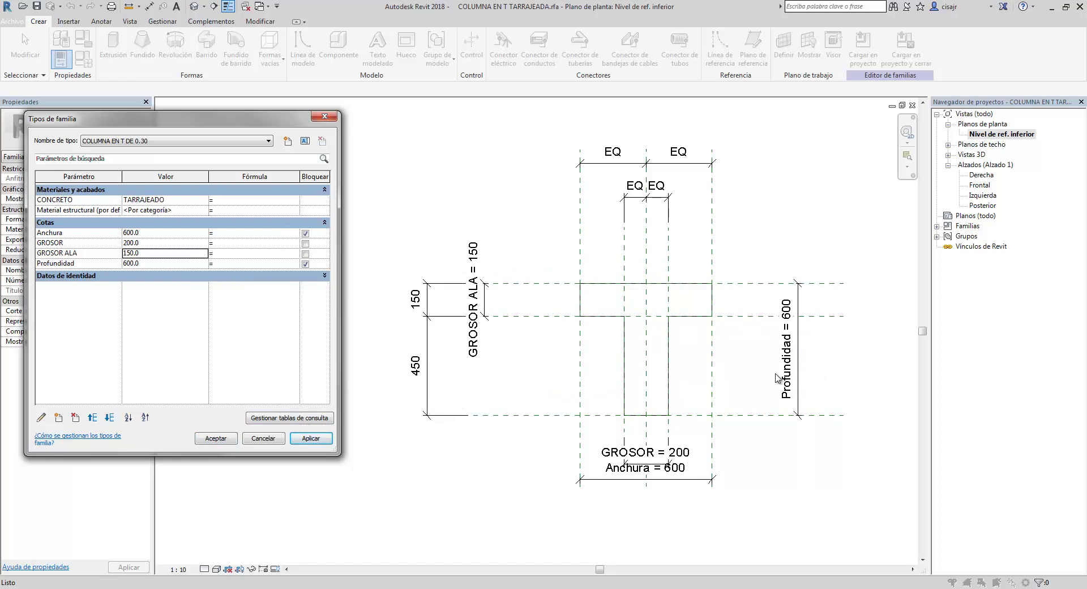
click(176, 264)
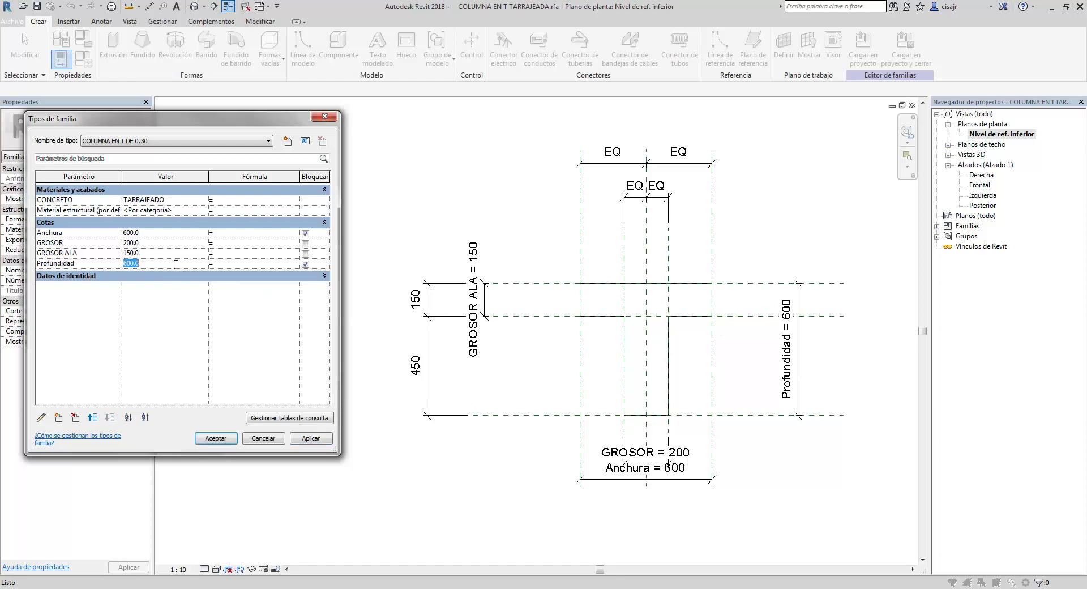
text(400)
click(310, 439)
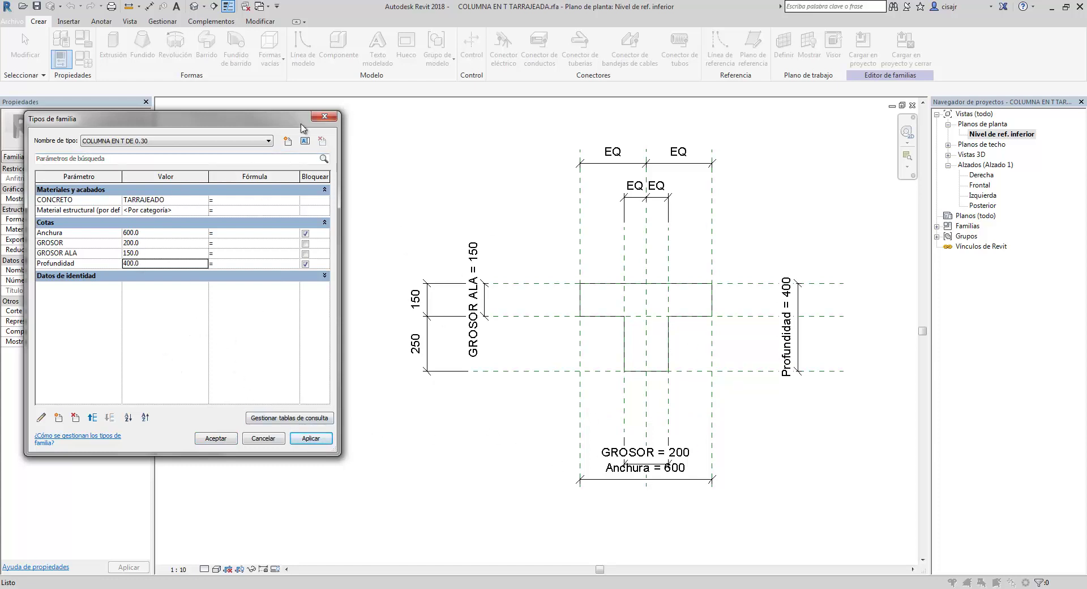
Step: Leave the family types and close the T-column family without saving its changes, returning to the project
click(325, 116)
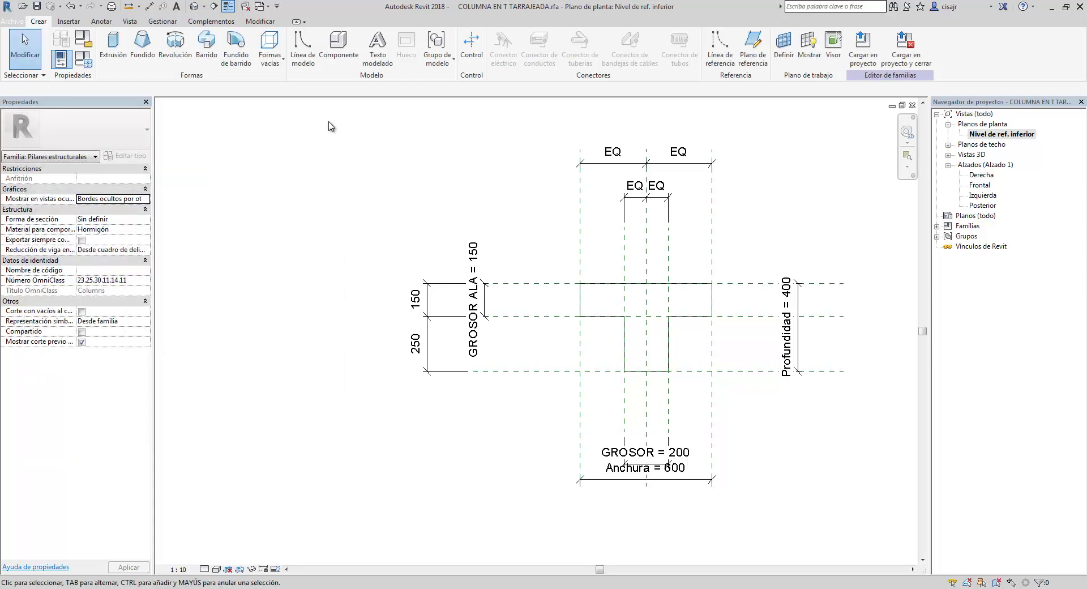
click(912, 106)
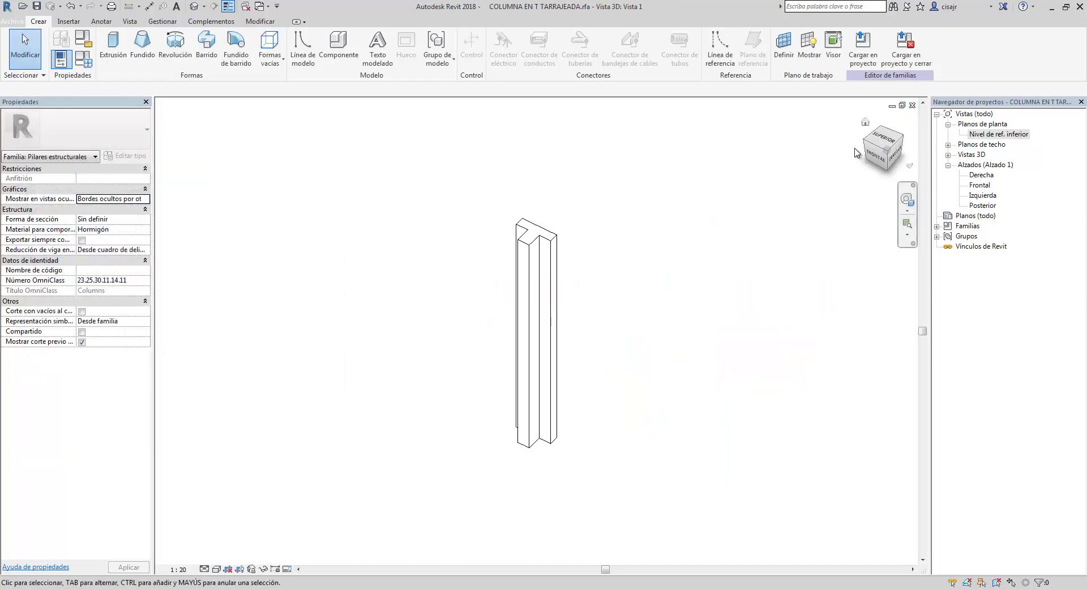
click(913, 106)
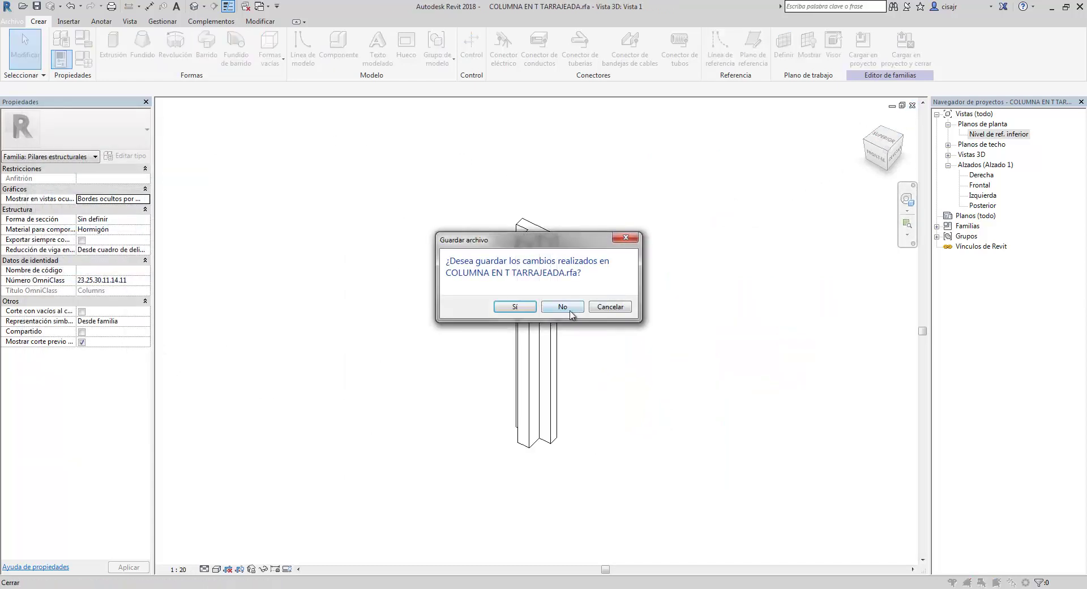
click(562, 305)
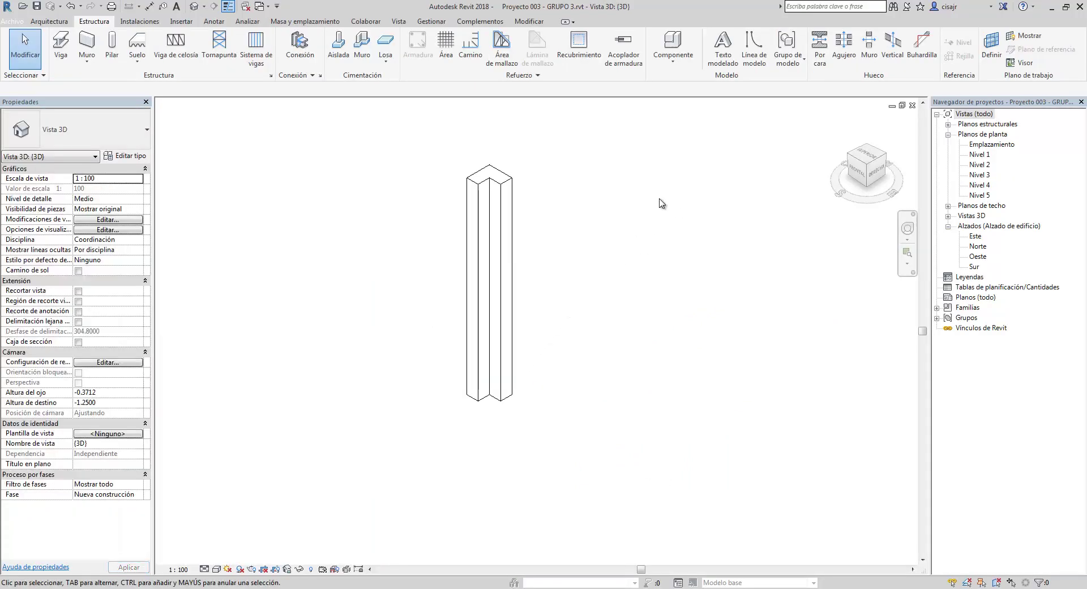
Step: Tile the open 3D, Nivel 1 and Sur views of the project and activate the Sur elevation
key(w)
key(t)
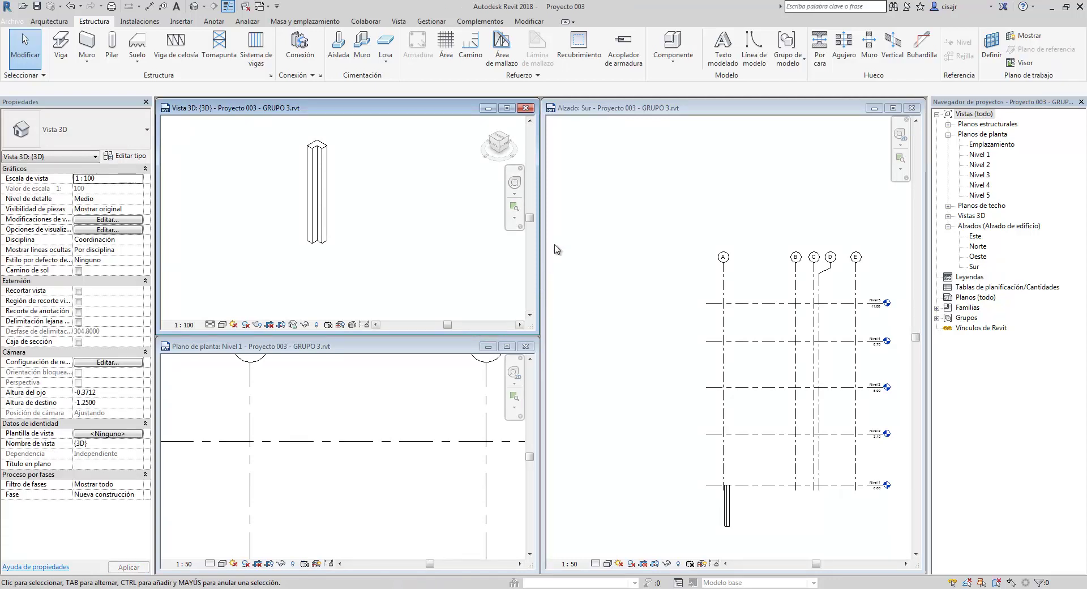
click(655, 295)
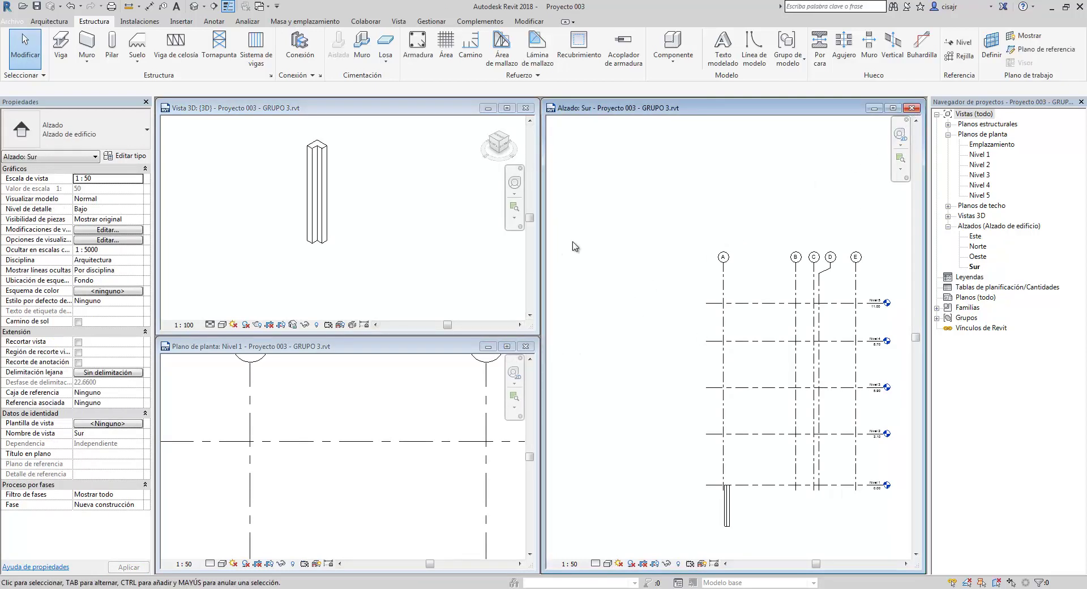
Step: Close the 3D view and tile the Sur elevation and Nivel 1 floor plan side by side
click(526, 108)
key(w)
key(t)
click(555, 288)
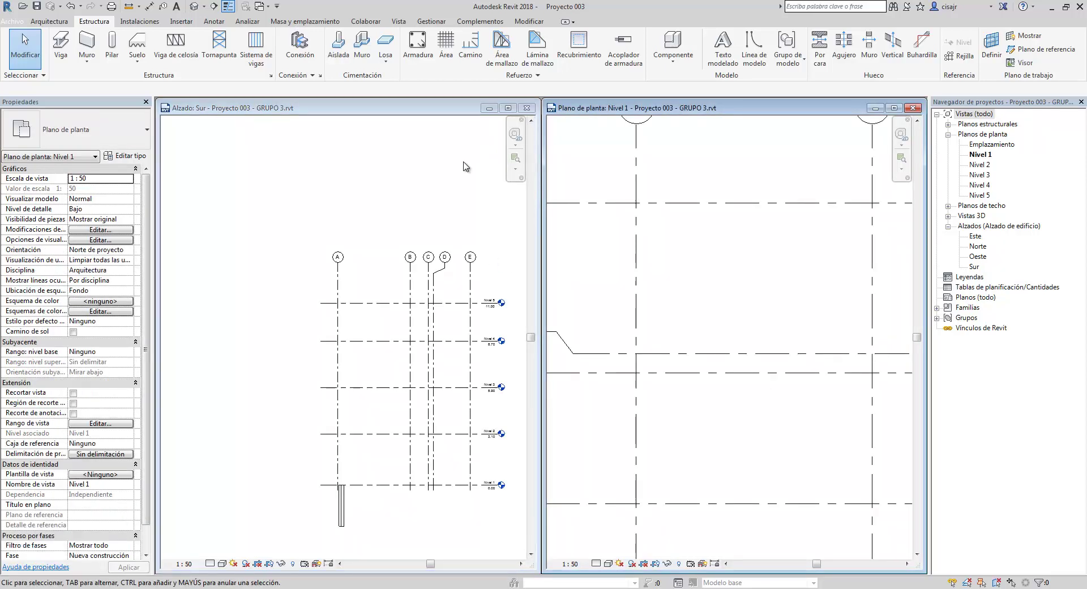
Step: Examine the Sur elevation's levels, the L-shaped column at axis A, and the full grid in the Nivel 1 plan
click(410, 258)
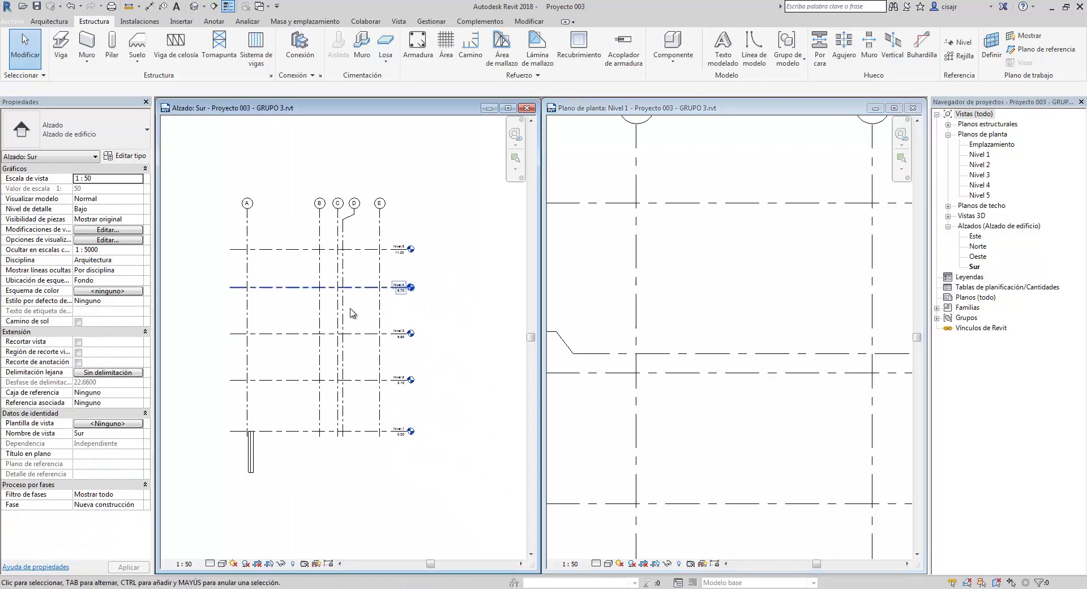
middle_drag(348, 338, 309, 311)
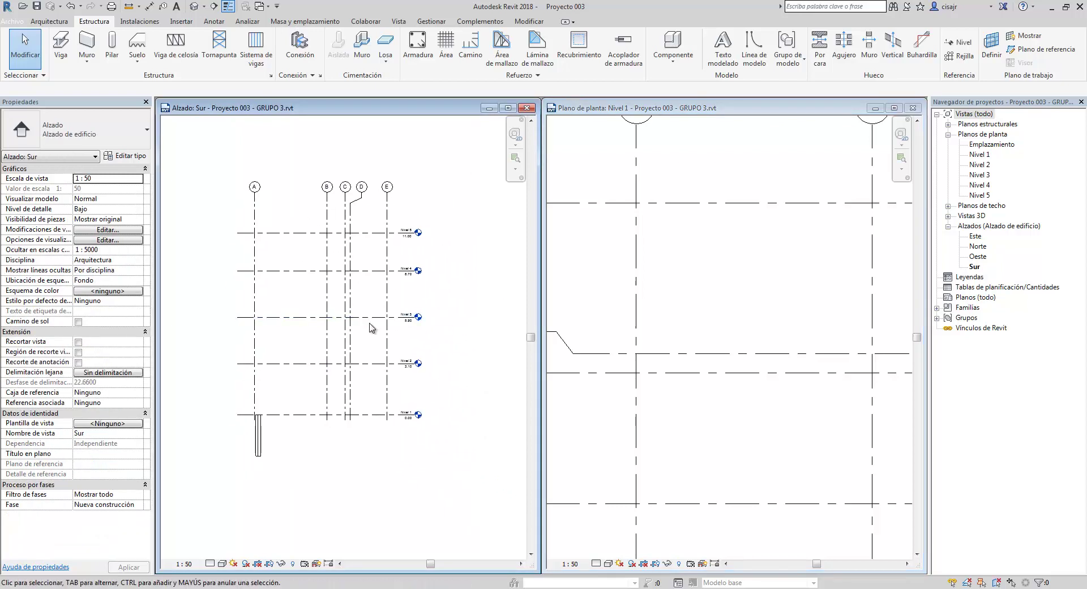
middle_drag(346, 272, 355, 278)
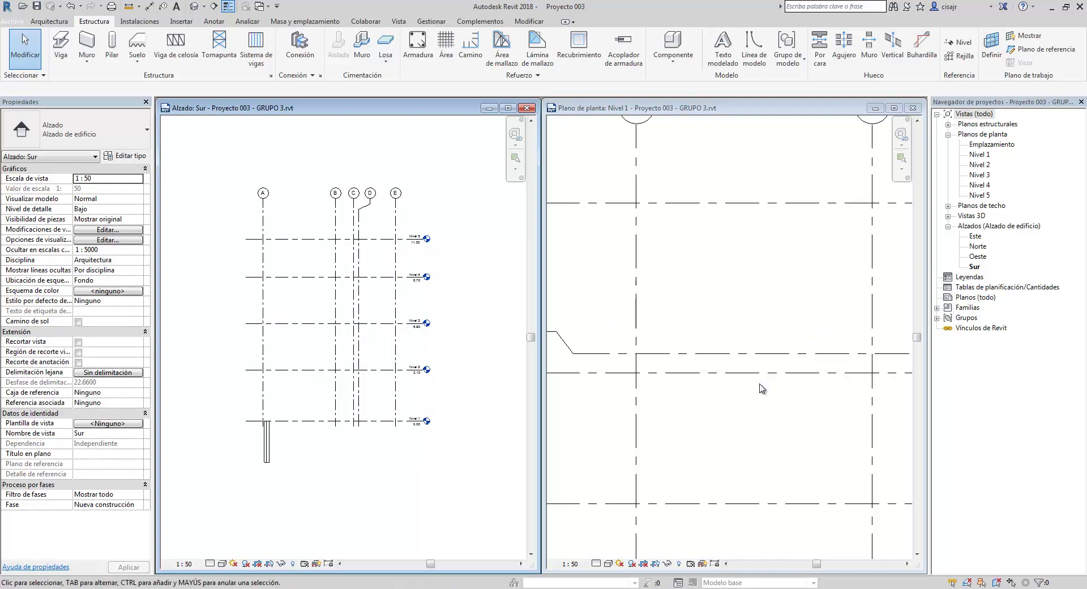
scroll(762, 389, down, 5)
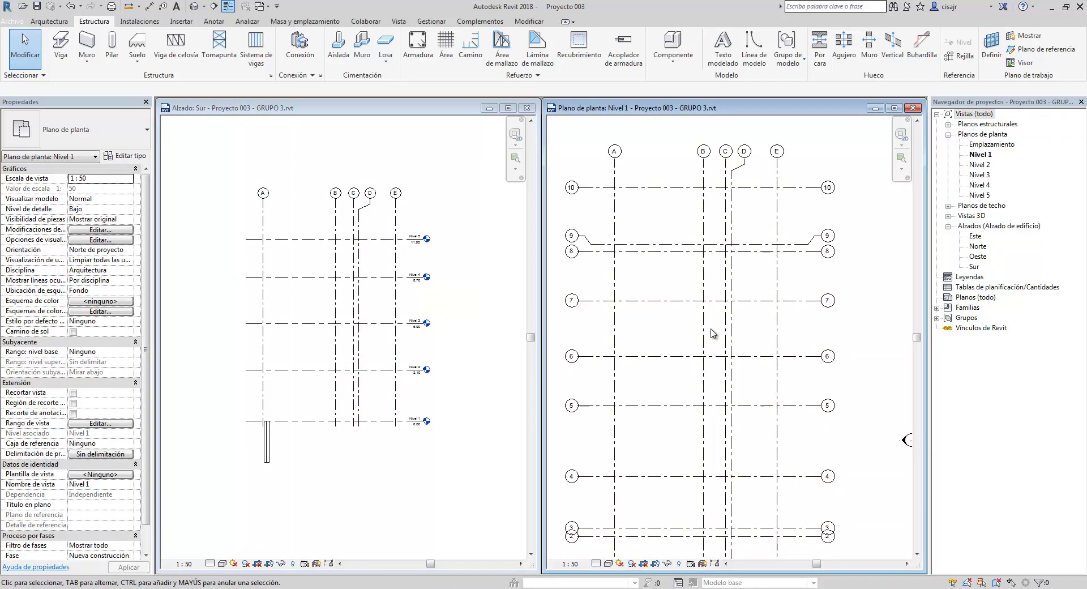
middle_drag(713, 333, 734, 308)
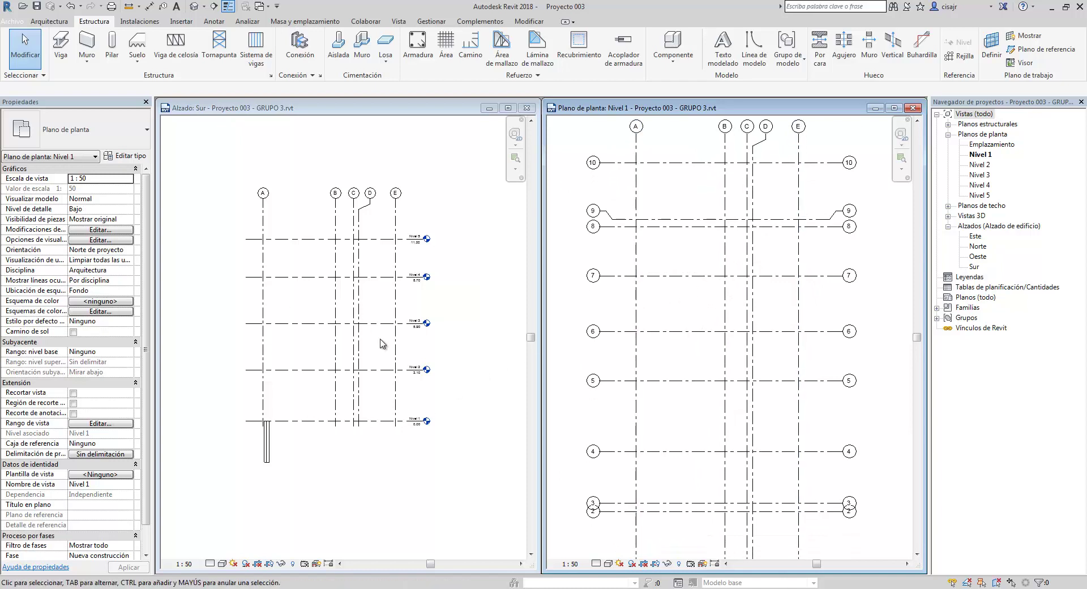
click(281, 441)
click(269, 442)
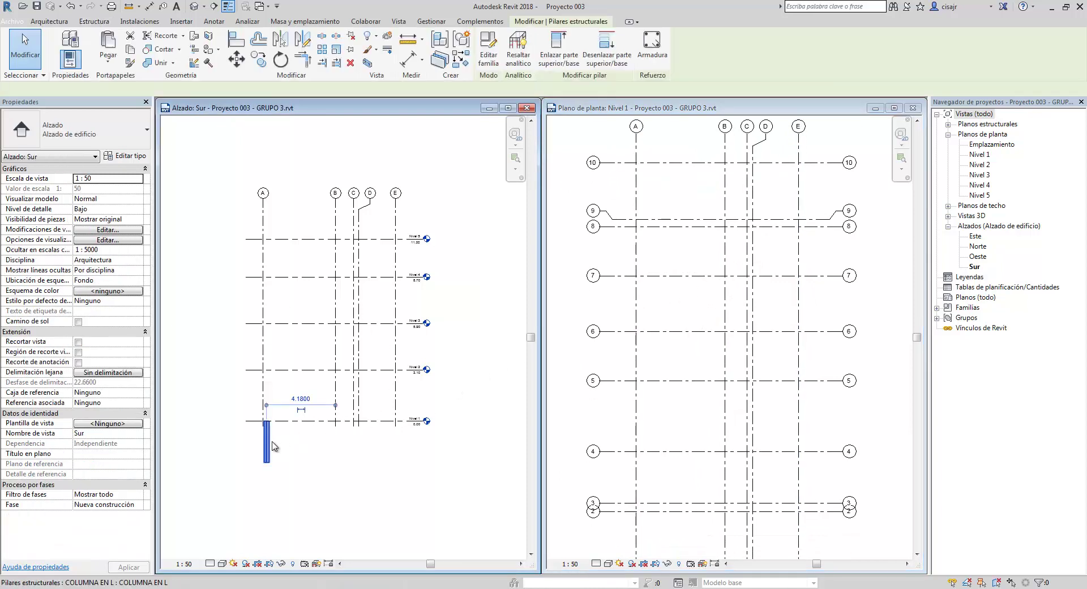
key(Escape)
Step: Reopen the default 3D view, tile it with the Sur elevation and Nivel 1 plan, and reposition the model within the views
click(194, 6)
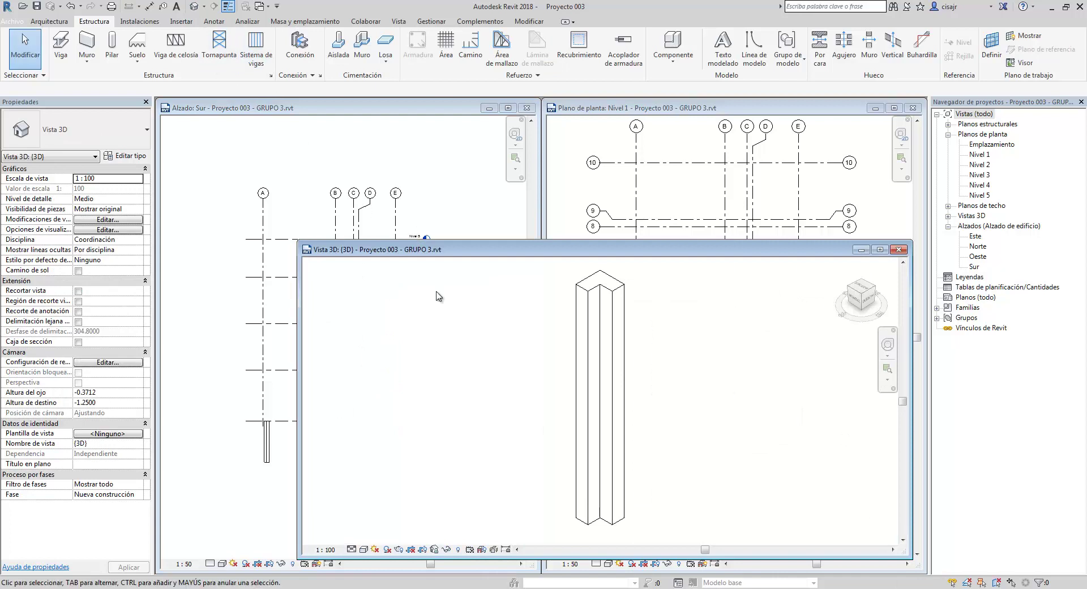
key(w)
key(t)
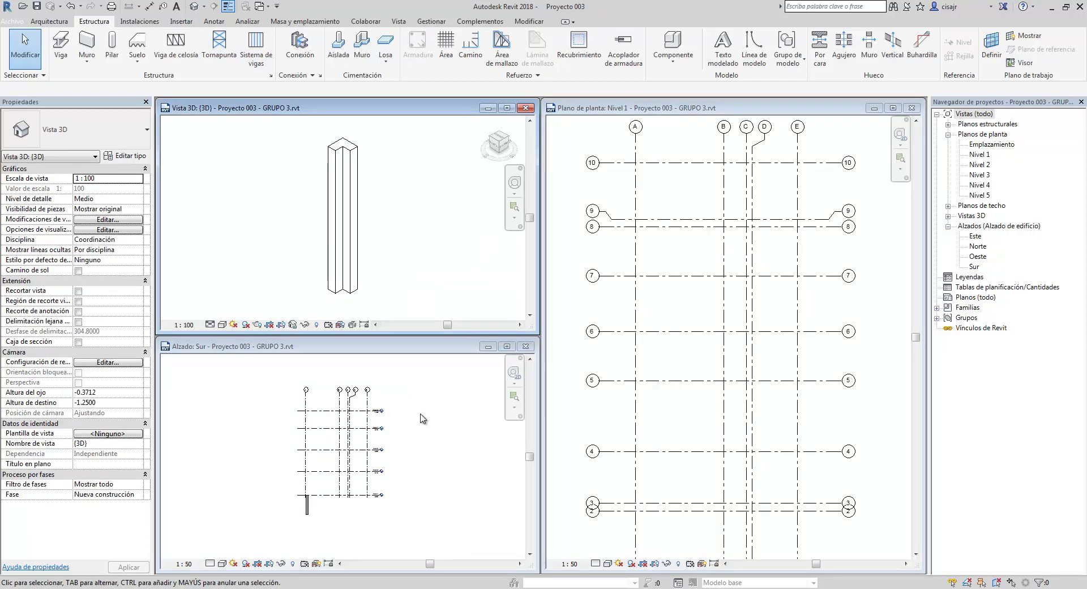
middle_drag(420, 418, 419, 399)
shift+middle_drag(418, 270, 359, 297)
click(358, 452)
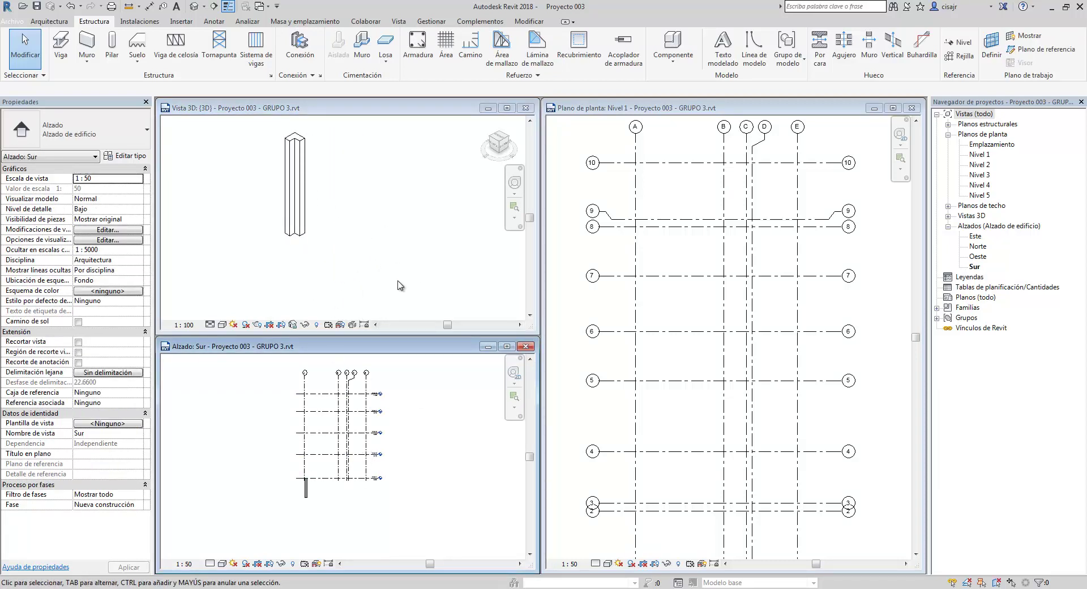
click(369, 223)
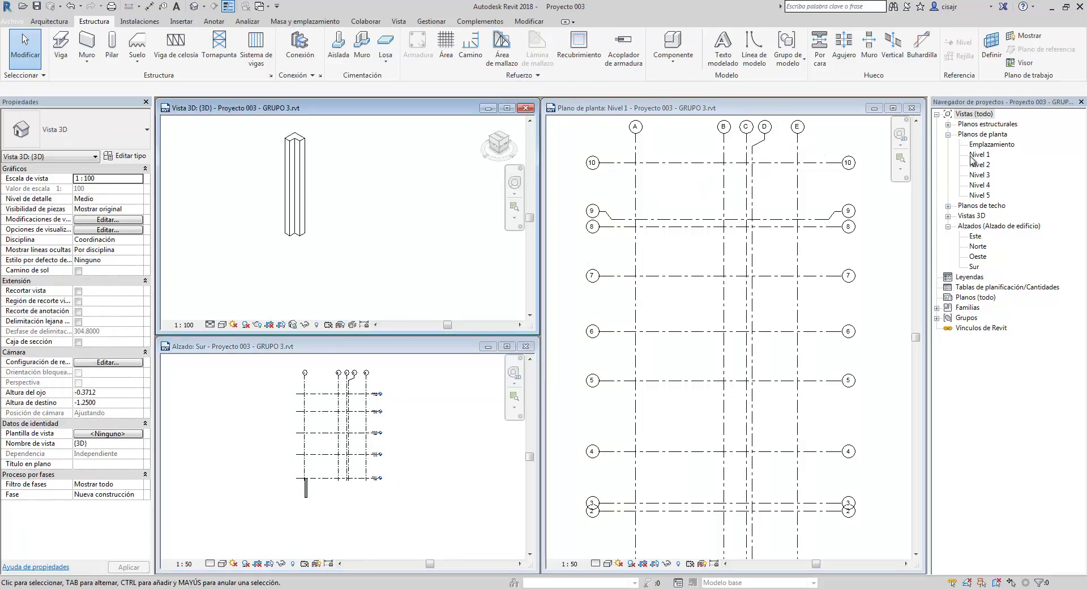
Step: Open the Nivel 2 floor plan and the Norte elevation, and tile all five open views
double_click(981, 177)
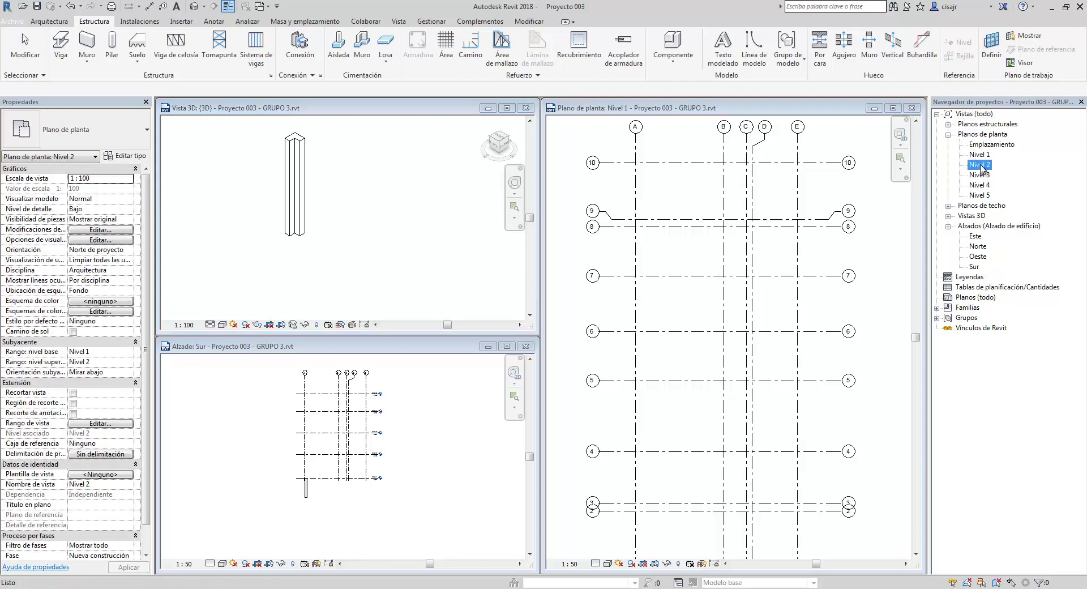
double_click(976, 248)
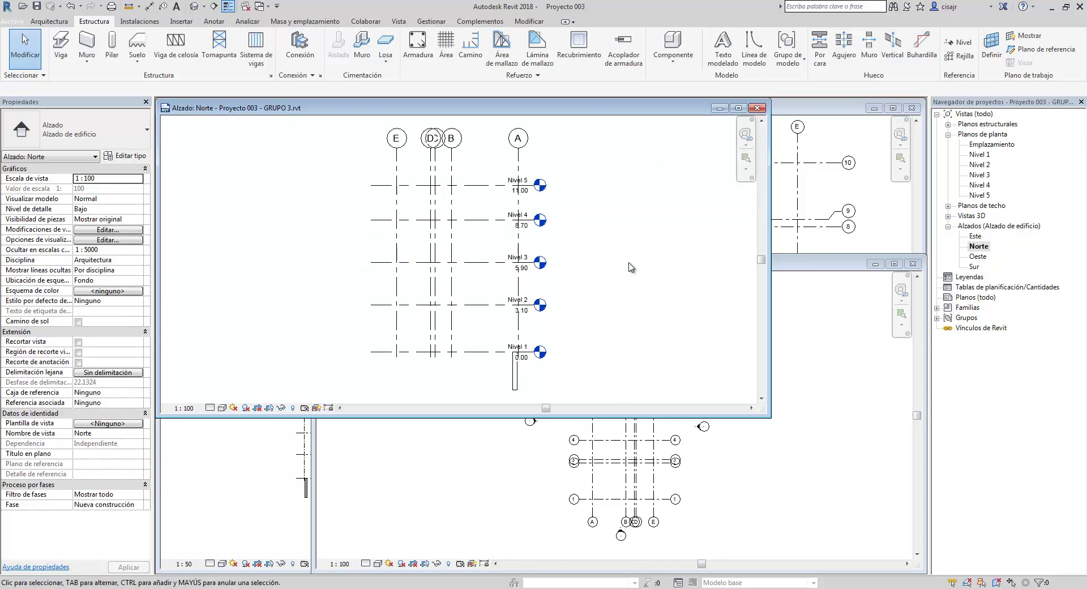
key(w)
key(t)
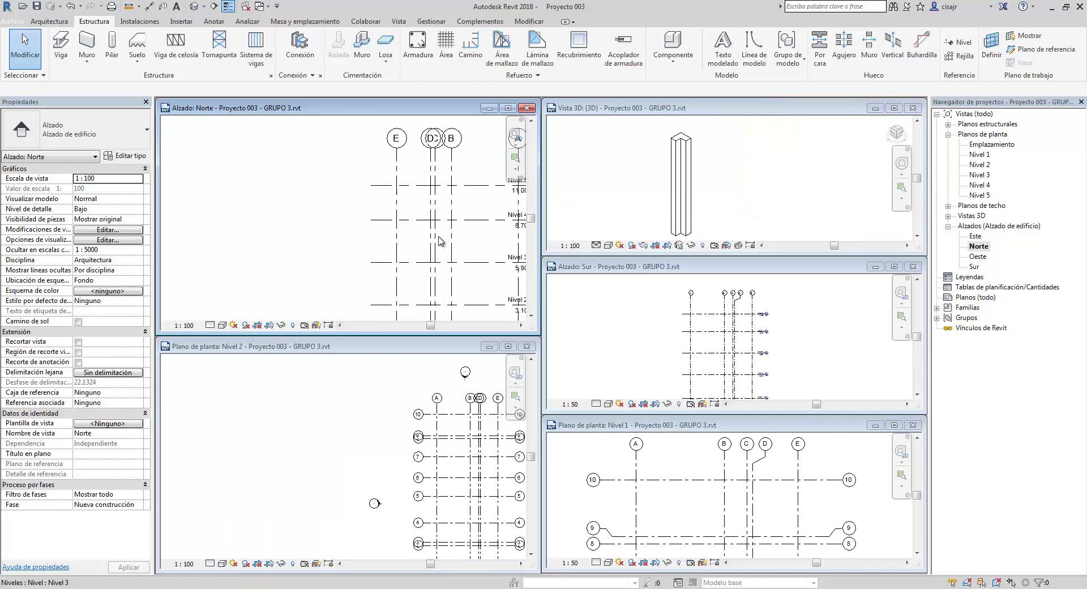
Step: Close the Norte elevation and Nivel 2 floor plan, and tile the remaining three views
click(526, 107)
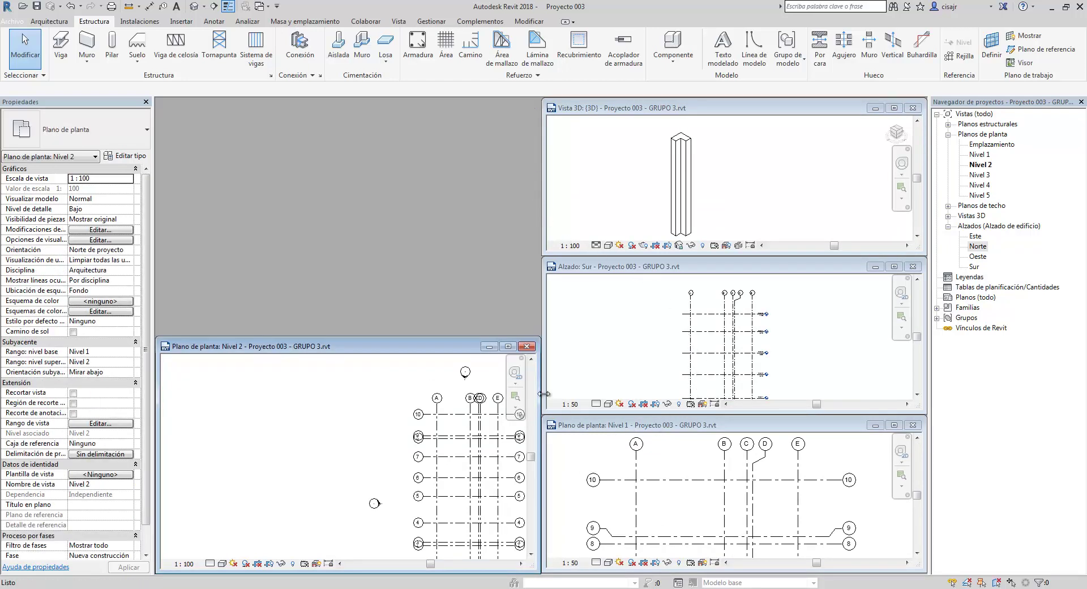
click(530, 350)
key(w)
key(t)
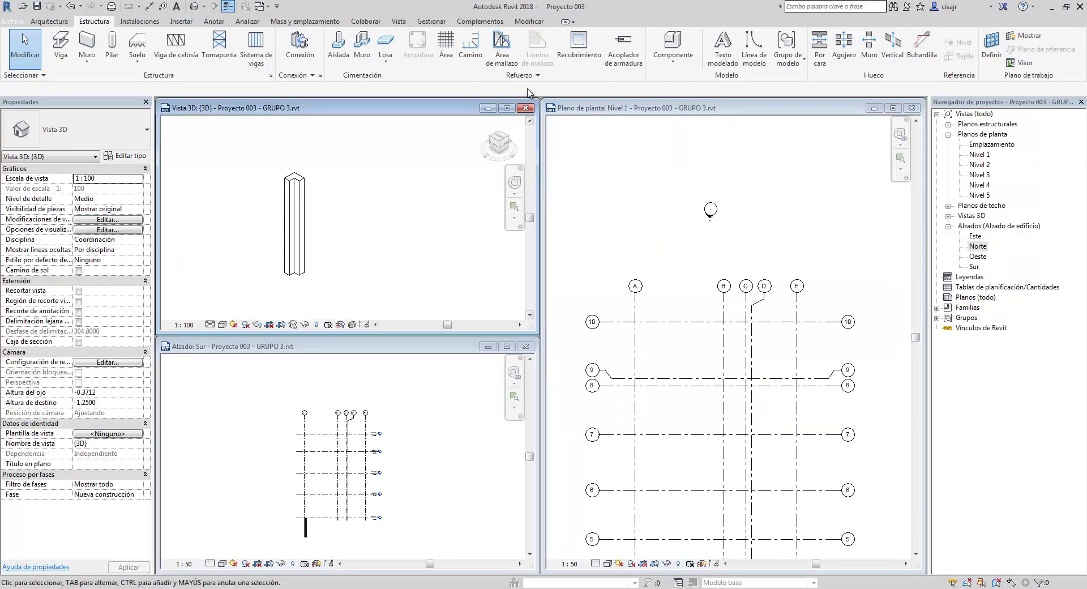
Step: Cascade the three open view windows and tile them again
click(398, 22)
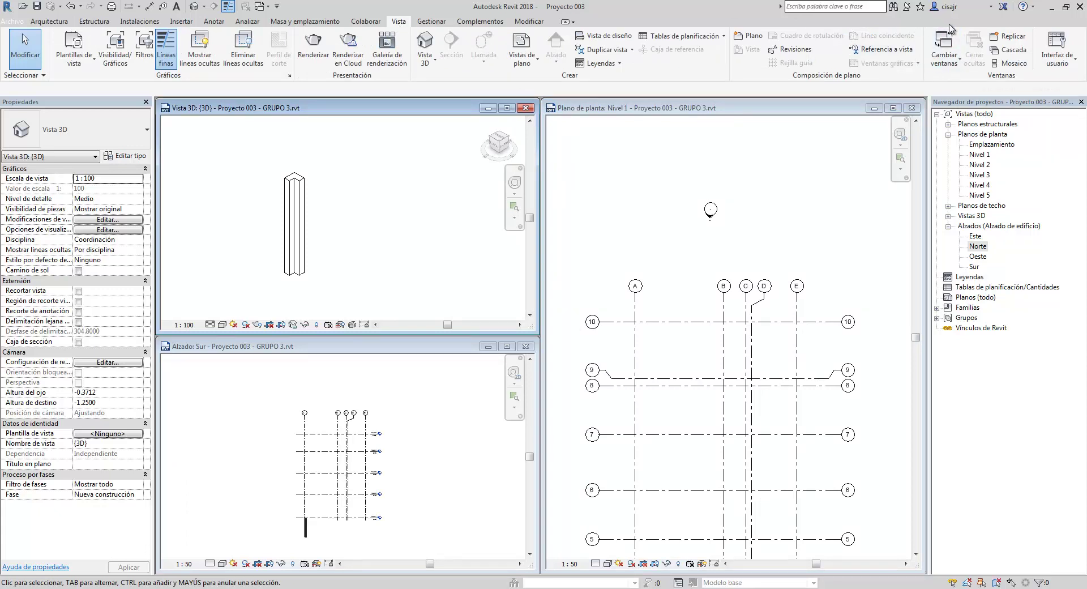
click(960, 65)
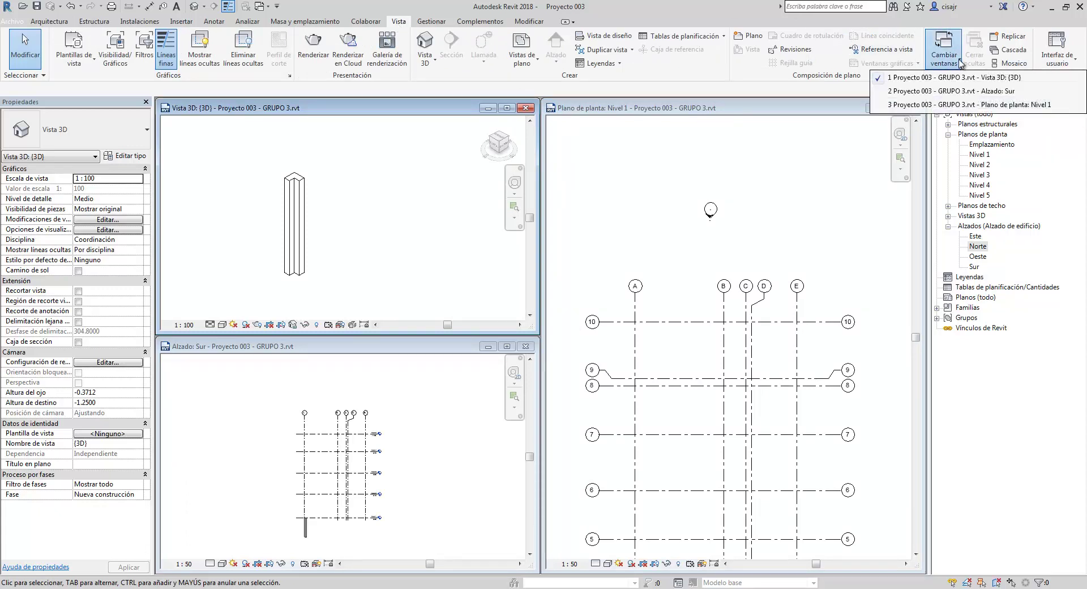
click(960, 63)
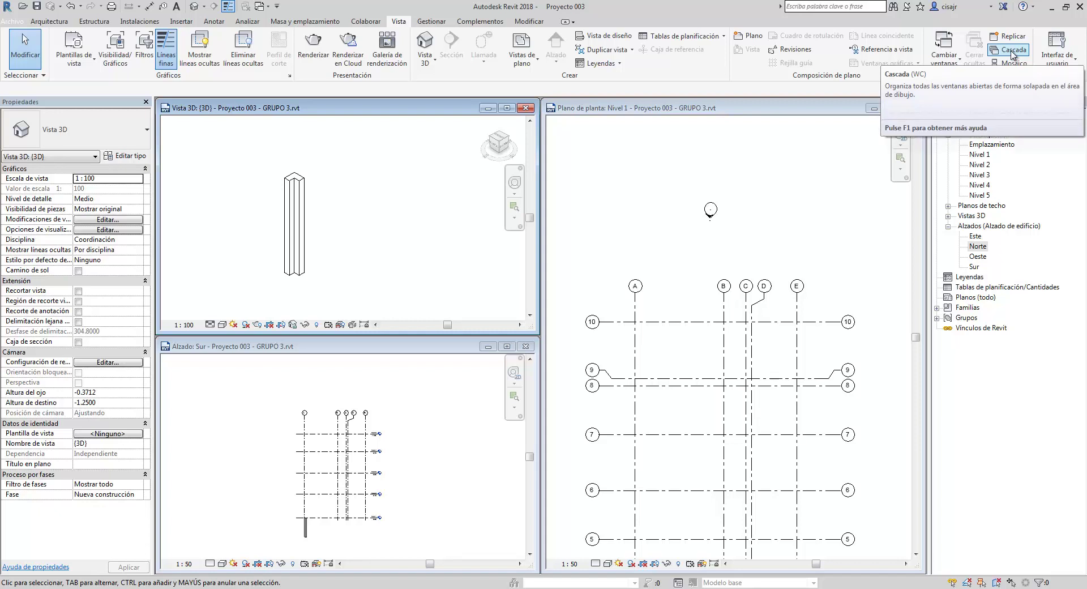
click(1012, 53)
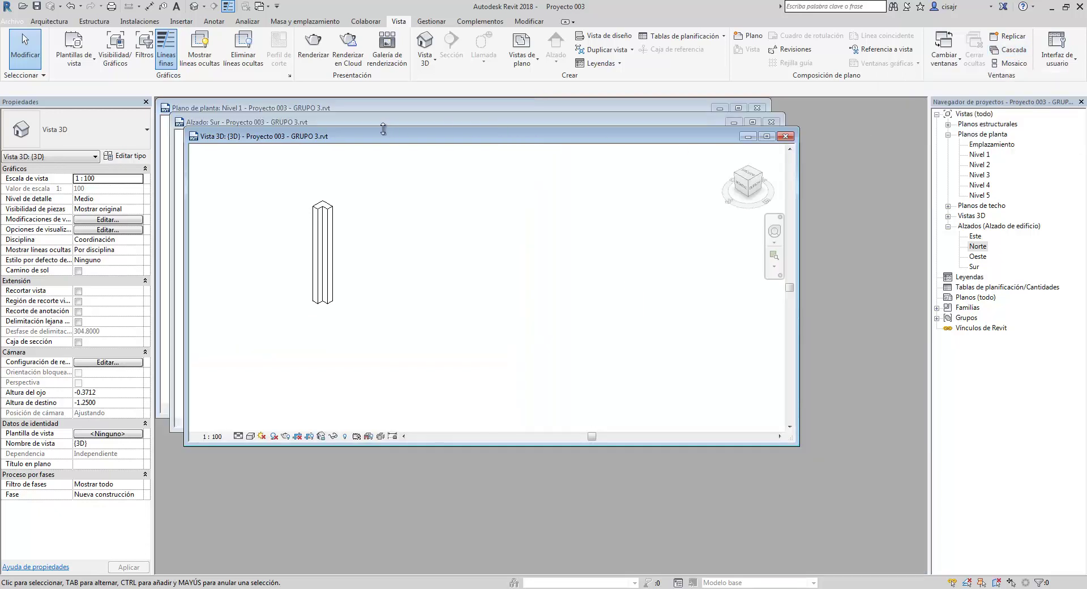
click(1014, 63)
Step: Activate the Nivel 1 floor plan and fit its complete axis grid in the window
click(666, 231)
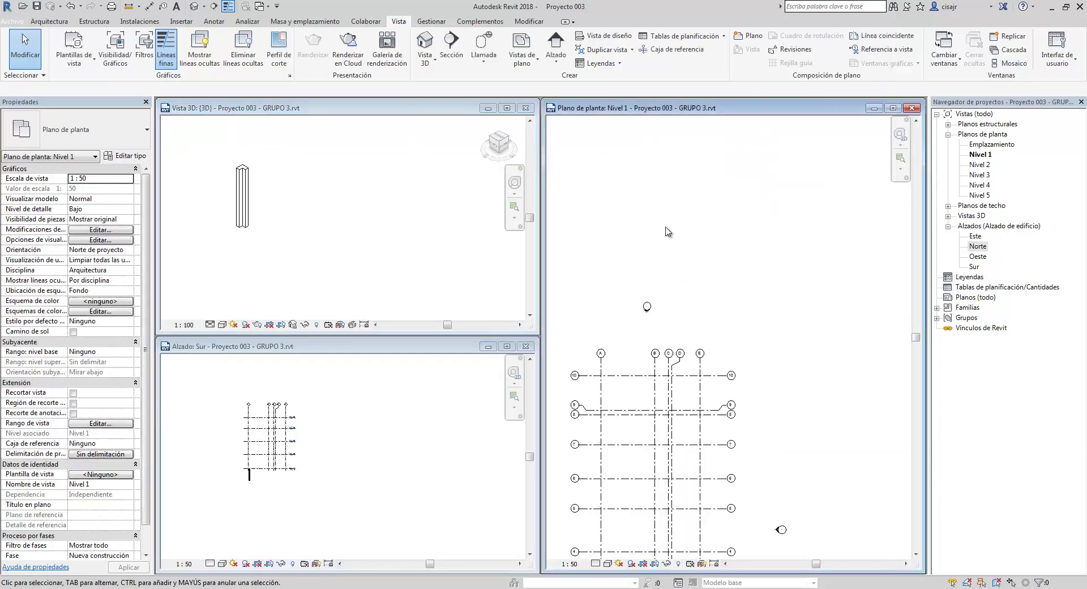
scroll(666, 231, down, 1)
middle_drag(705, 227, 733, 173)
middle_drag(733, 268, 680, 271)
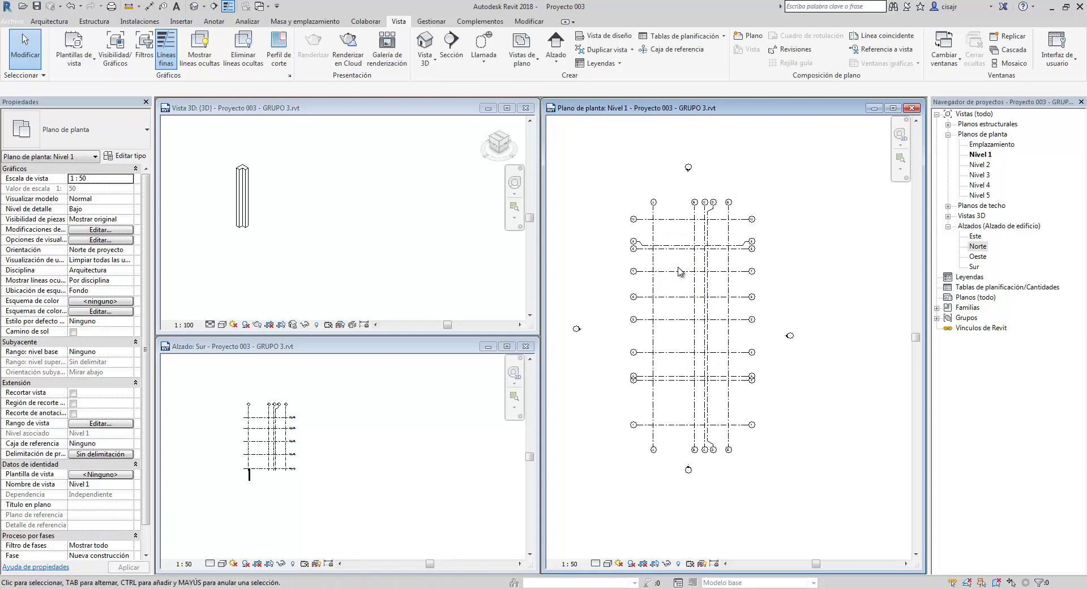
middle_drag(652, 204, 674, 201)
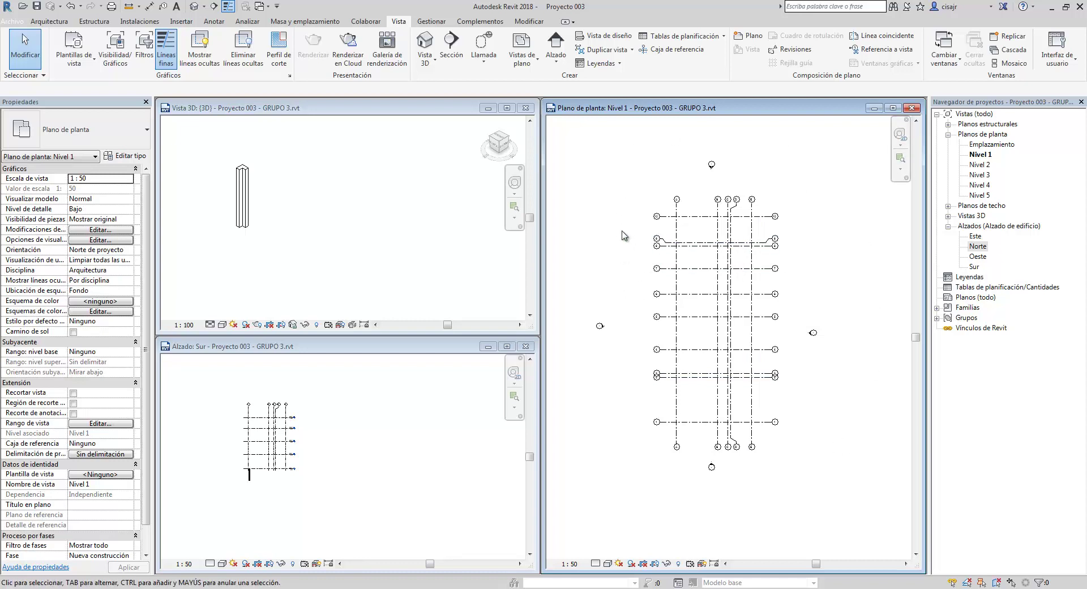
Step: Retile the three open views until the 3D view occupies the large pane
key(w)
key(t)
click(715, 253)
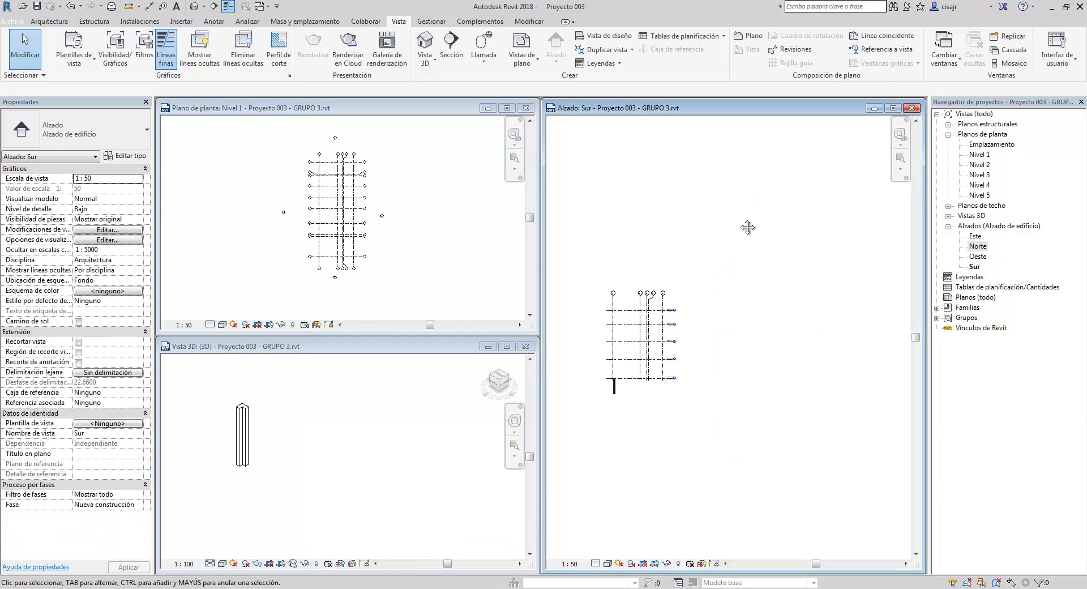
scroll(748, 226, up, 3)
key(w)
key(t)
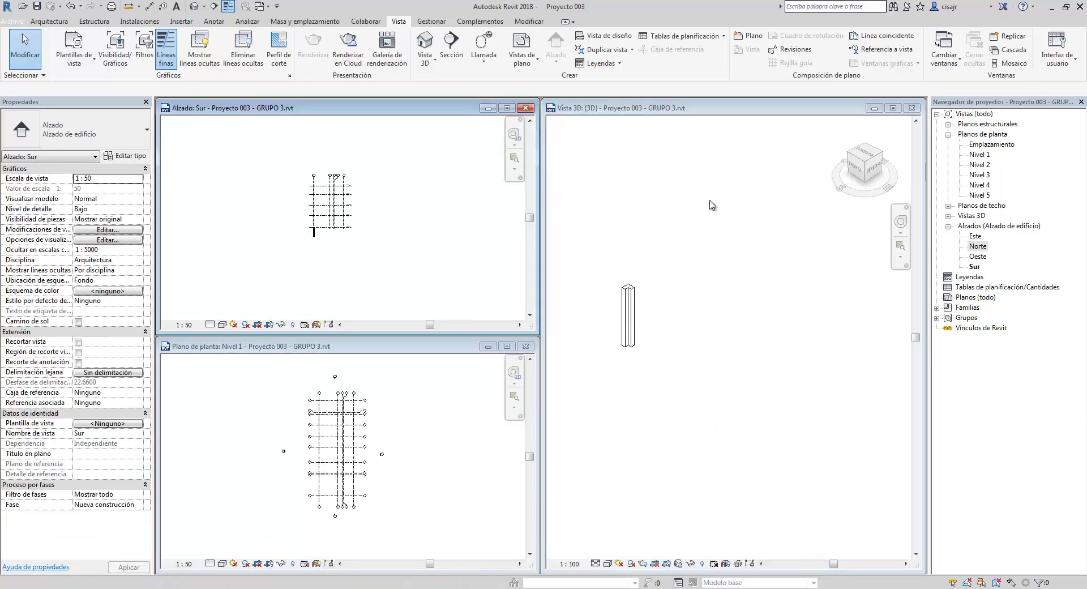
Step: Enlarge the column in the 3D view, the levels in the Sur elevation and the upper axes in the Nivel 1 plan
click(713, 251)
scroll(614, 320, up, 2)
scroll(614, 320, up, 2)
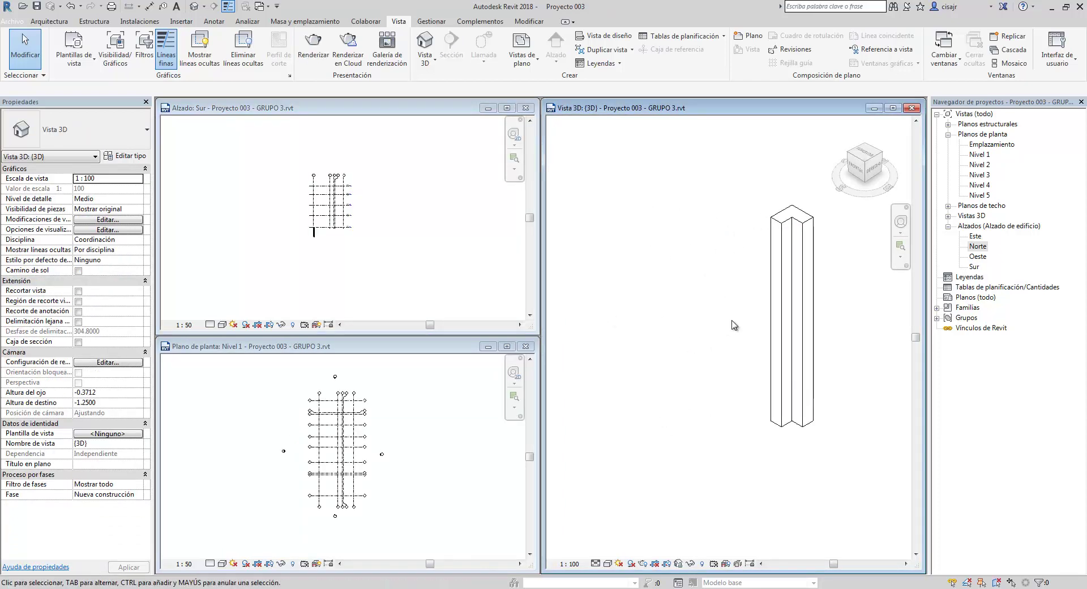
middle_drag(599, 323, 701, 325)
click(374, 259)
scroll(374, 260, up, 5)
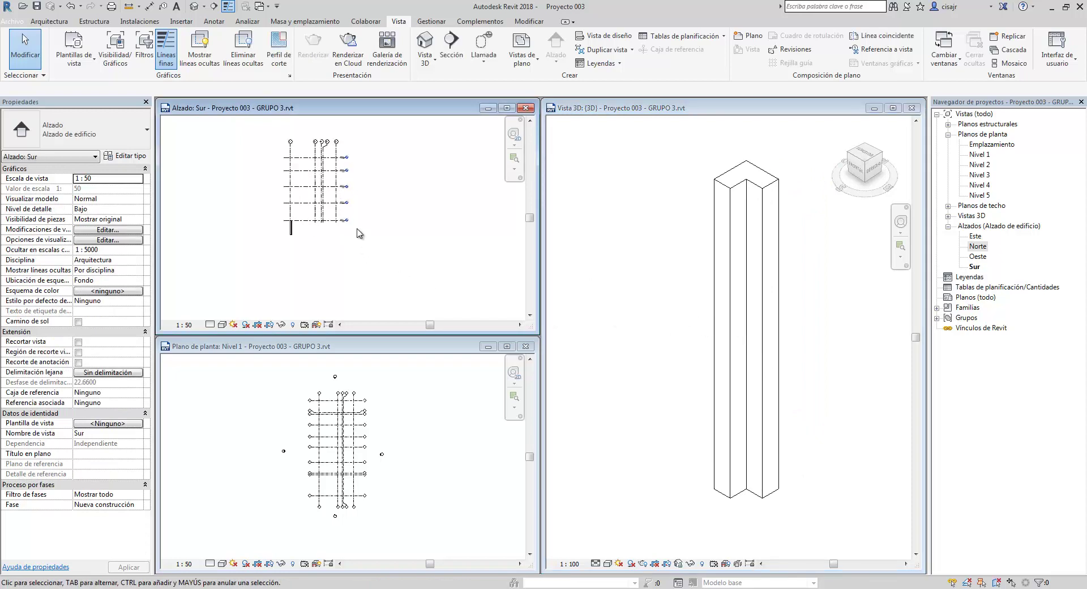
click(396, 445)
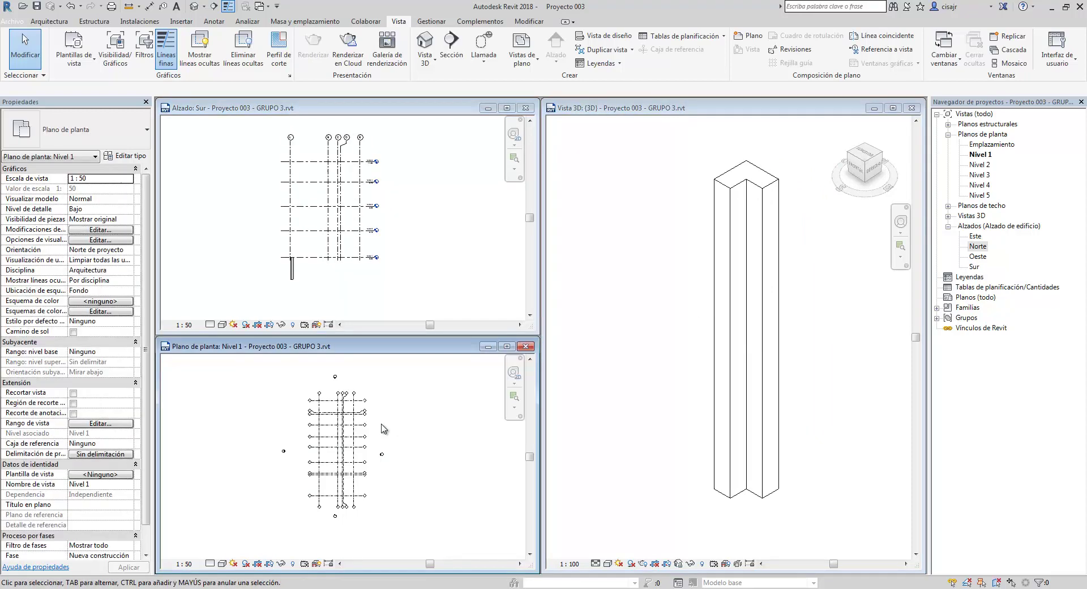
scroll(323, 438, up, 6)
scroll(323, 440, down, 3)
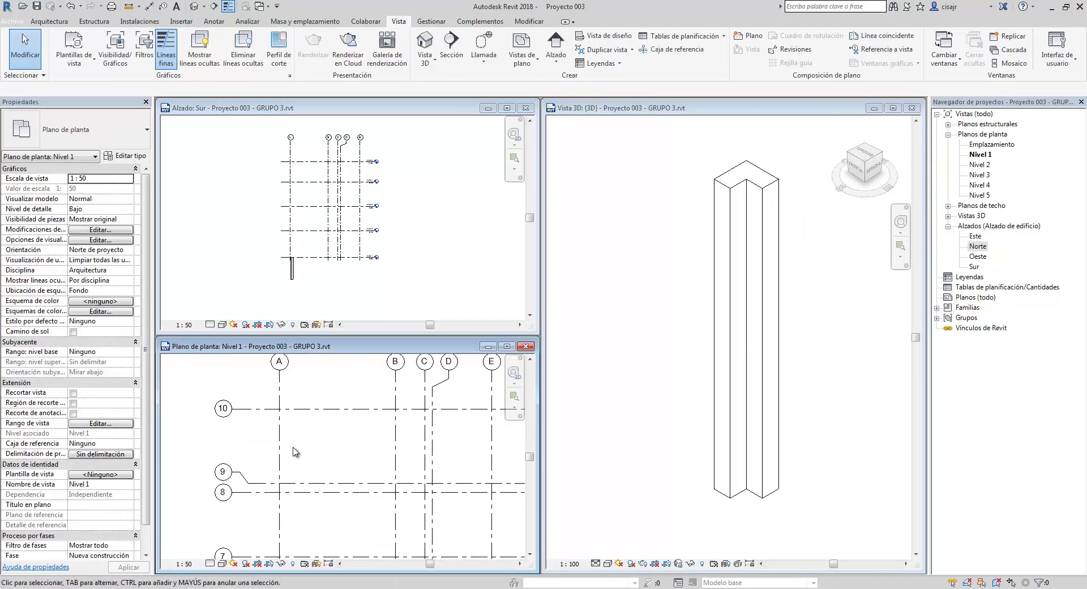
middle_drag(325, 441, 313, 430)
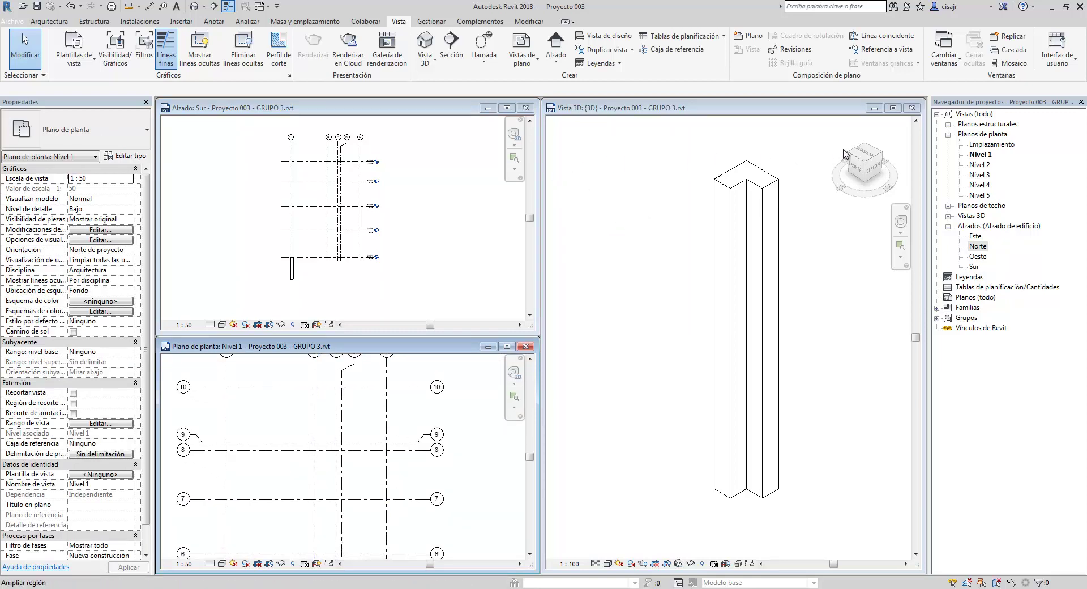
Step: Close the Sur elevation, tile the 3D view with the Nivel 1 plan, and fit the full grid in the plan
click(525, 108)
key(w)
key(t)
click(606, 245)
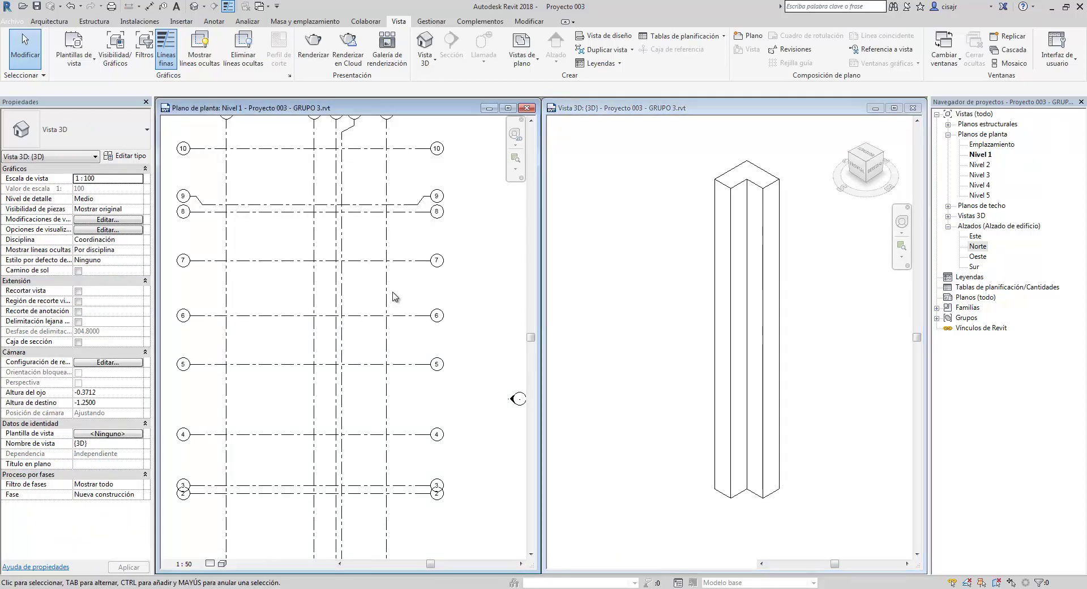
scroll(396, 306, down, 2)
middle_drag(377, 342, 417, 327)
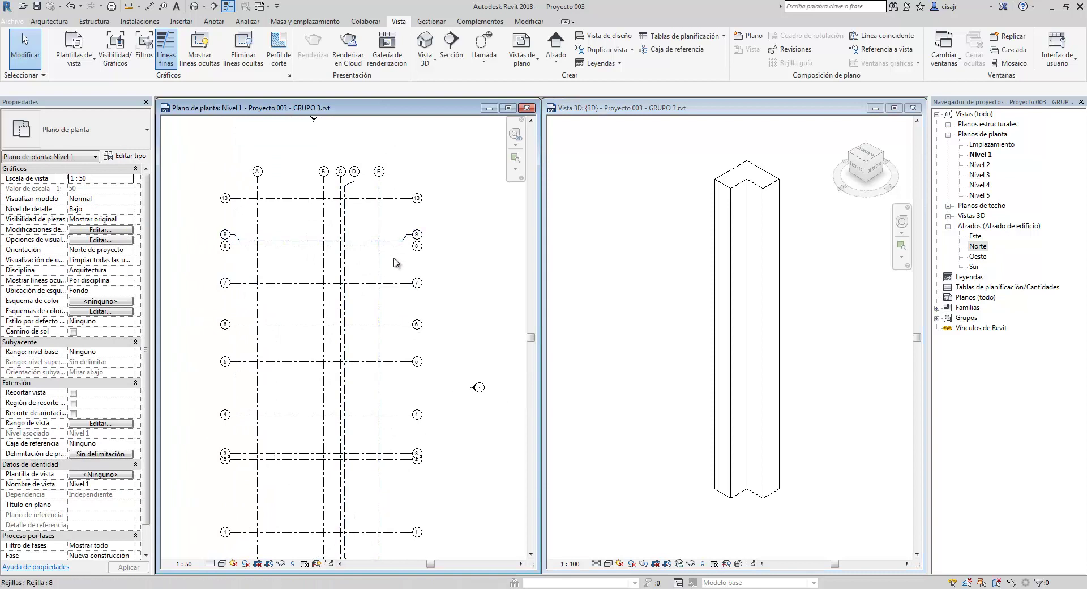
middle_drag(395, 301, 396, 284)
middle_drag(400, 268, 400, 267)
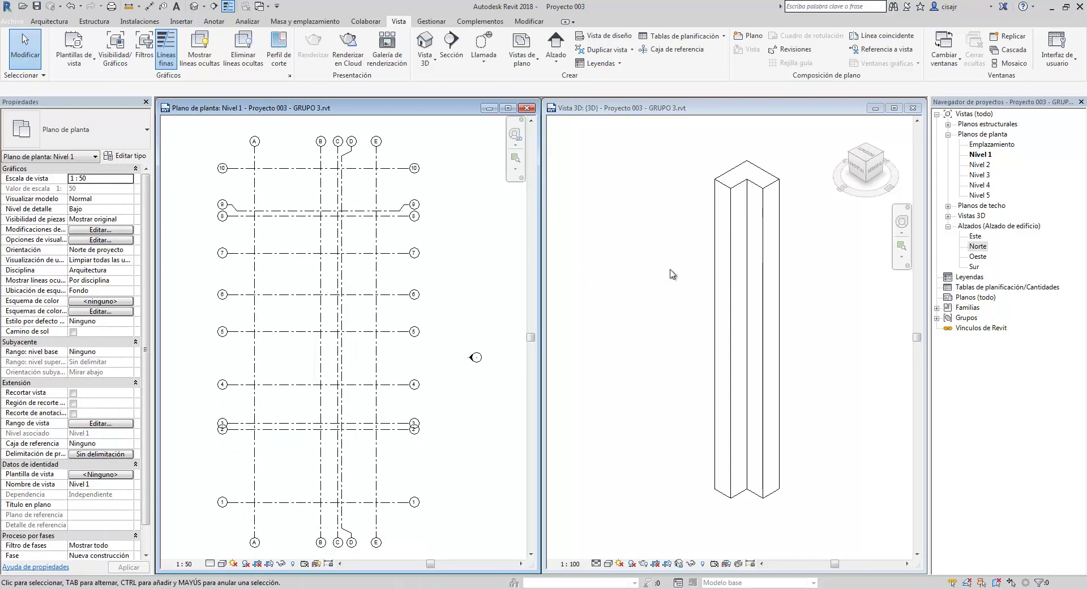
Step: Set the L-shaped column's top level to Nivel 2 and its base offset to 0
click(729, 252)
click(730, 251)
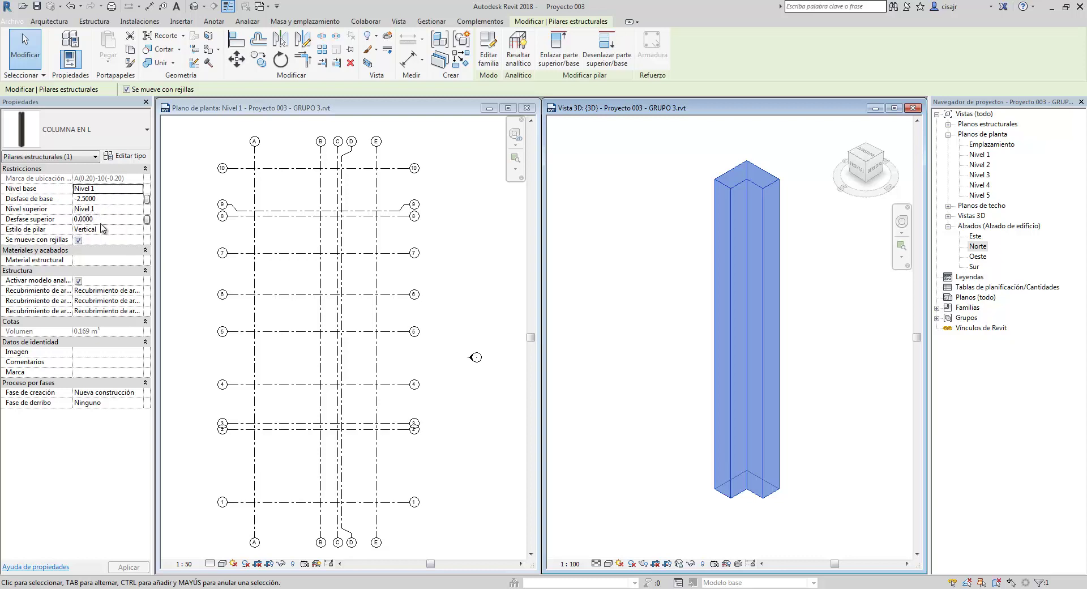
click(130, 220)
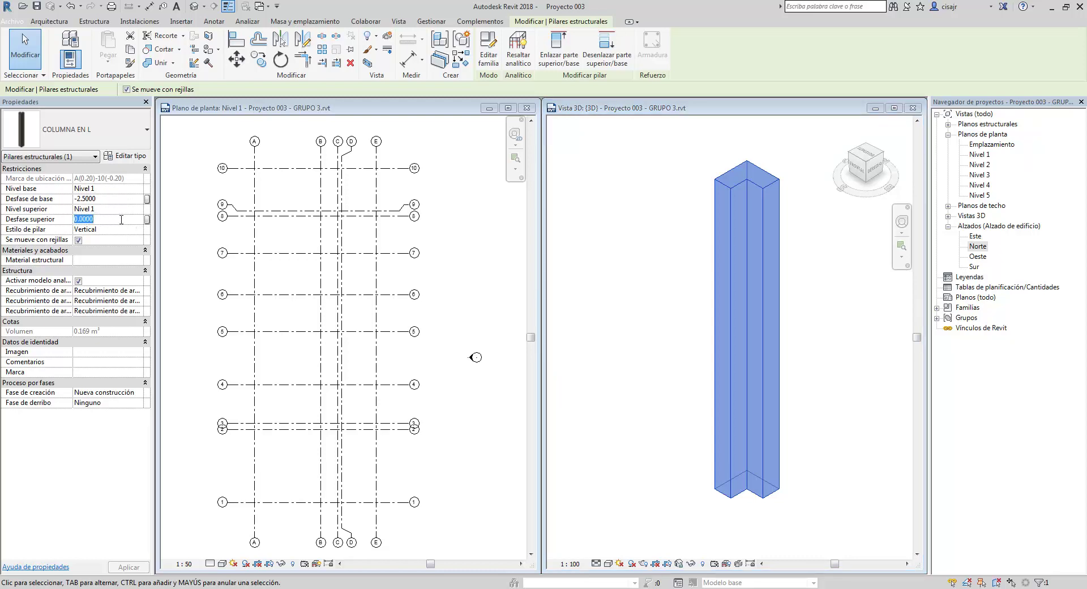
click(138, 211)
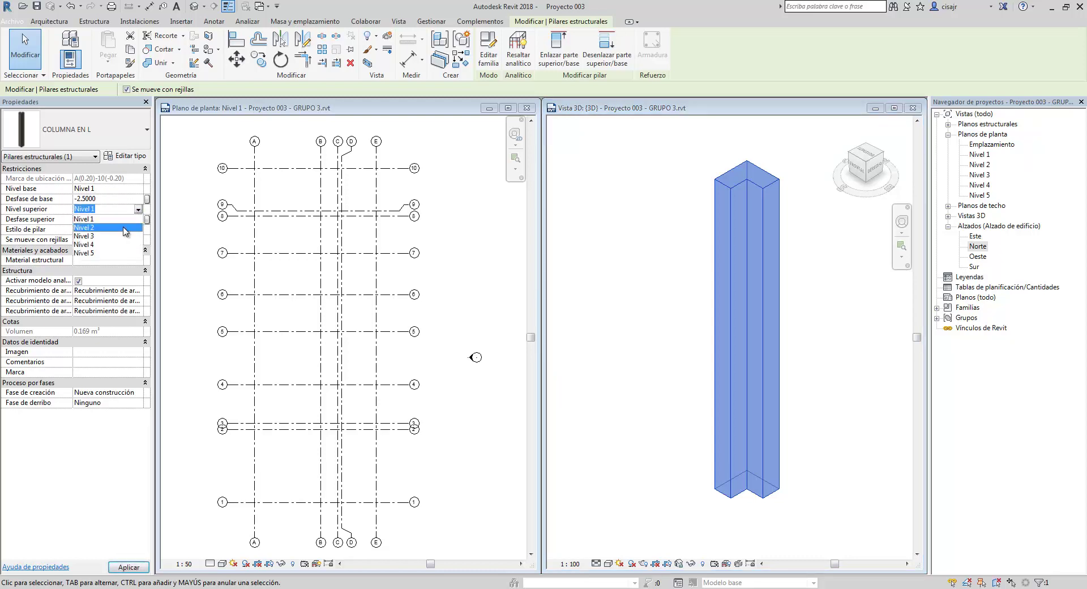
click(125, 228)
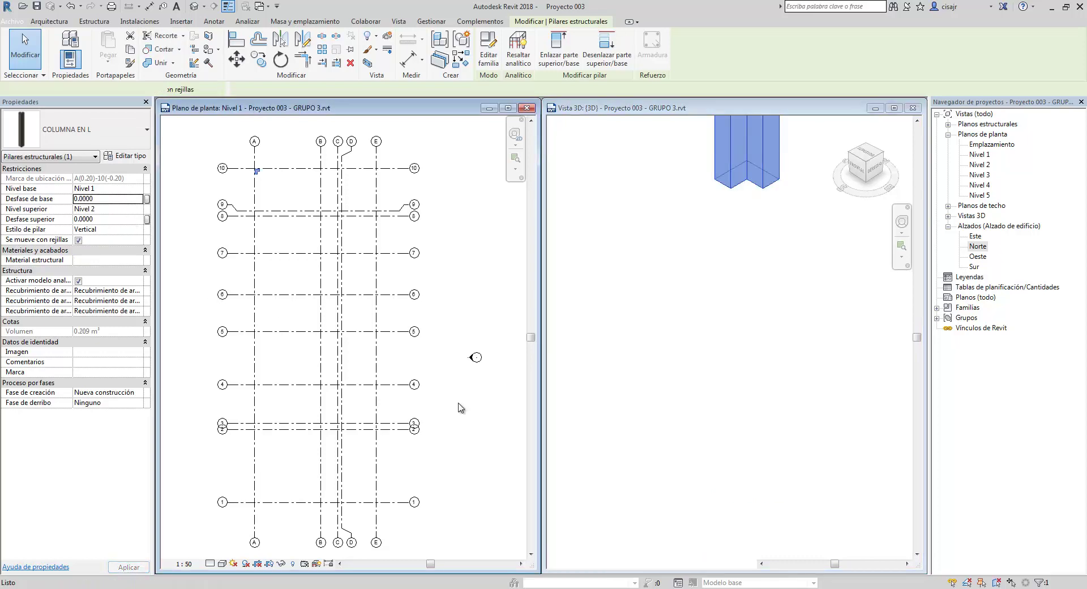
Step: Apply the Colores coherentes visual style to the Nivel 1 plan so the L-shaped column appears filled
scroll(248, 258, up, 3)
scroll(248, 258, up, 7)
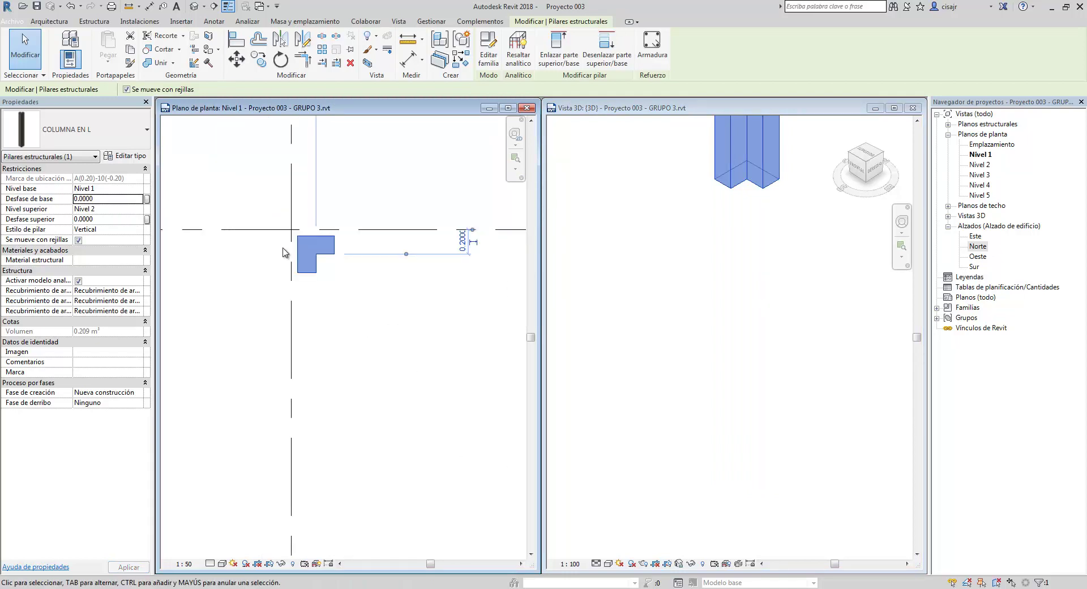
click(312, 293)
scroll(314, 293, down, 2)
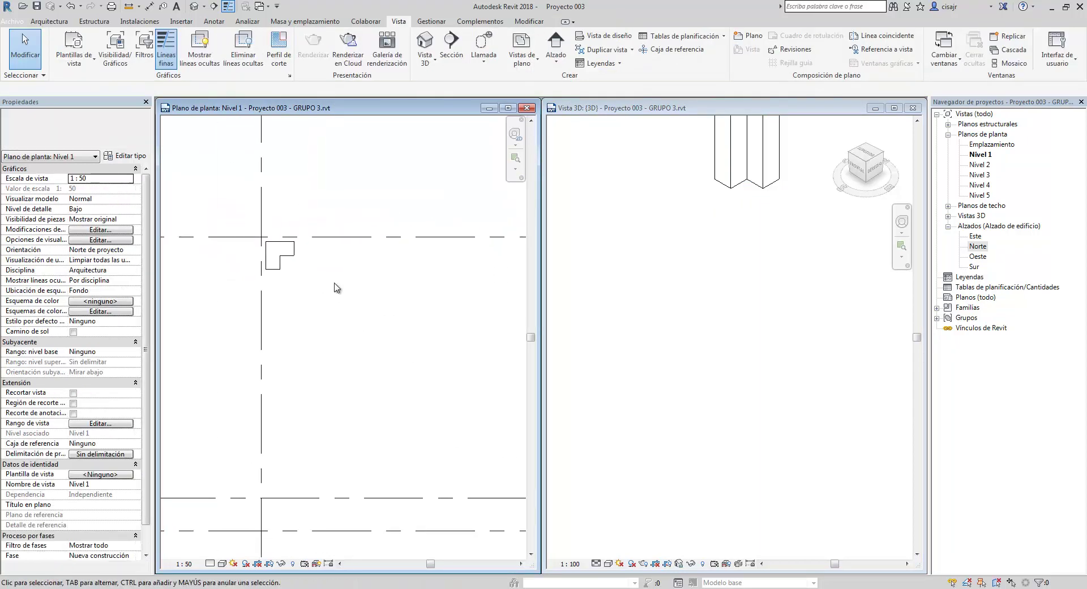
click(222, 564)
click(250, 529)
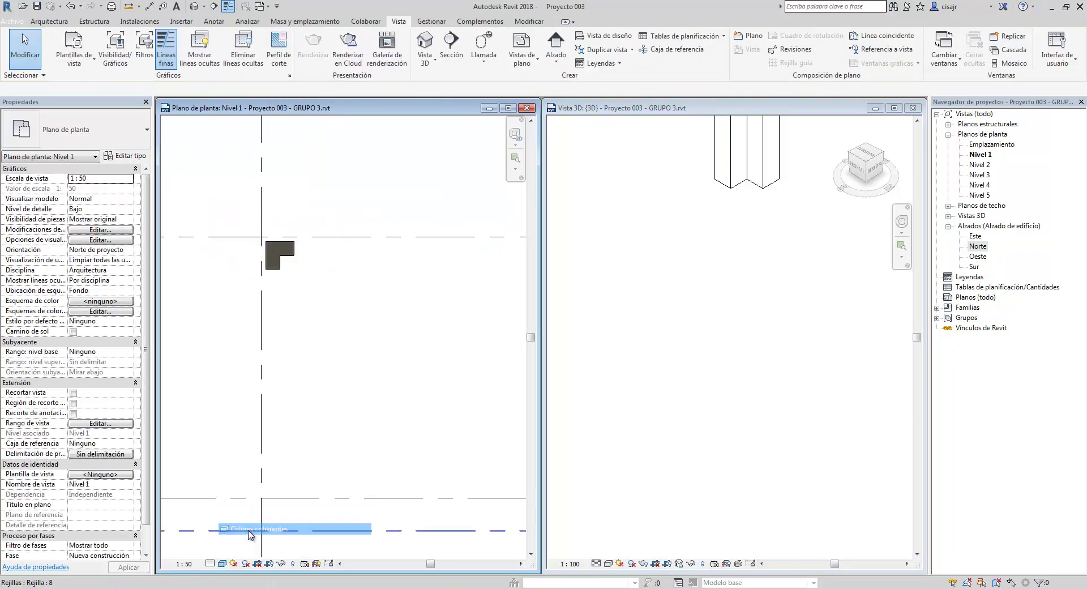
Step: Move the L-shaped column slightly closer to axis 10 in the Nivel 1 plan and deselect it
scroll(391, 357, down, 4)
middle_drag(308, 347, 417, 315)
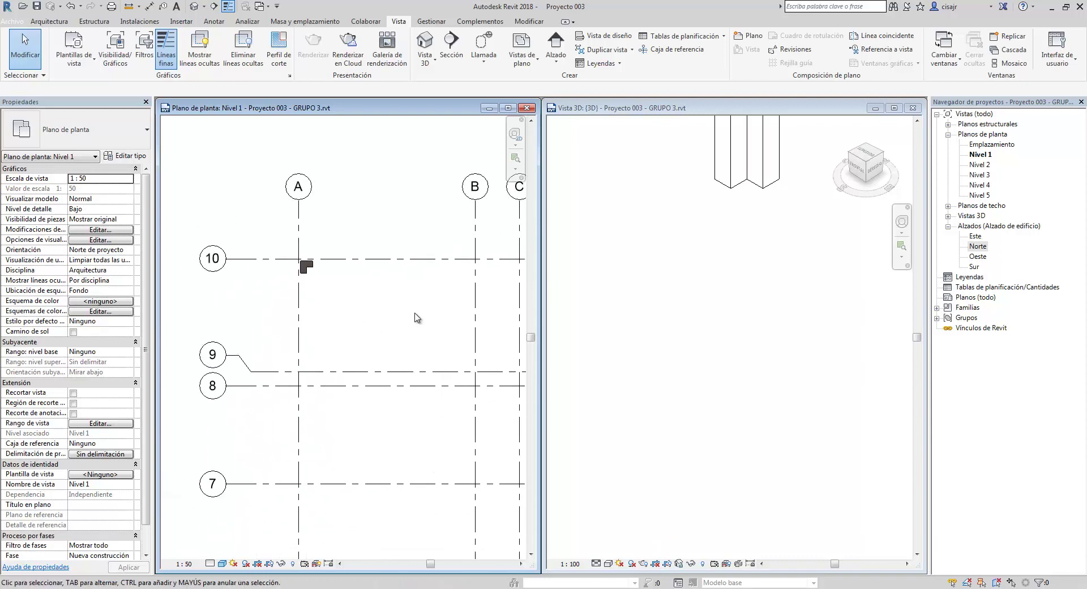
scroll(291, 316, down, 2)
middle_drag(292, 315, 303, 287)
scroll(310, 251, up, 5)
scroll(311, 251, up, 2)
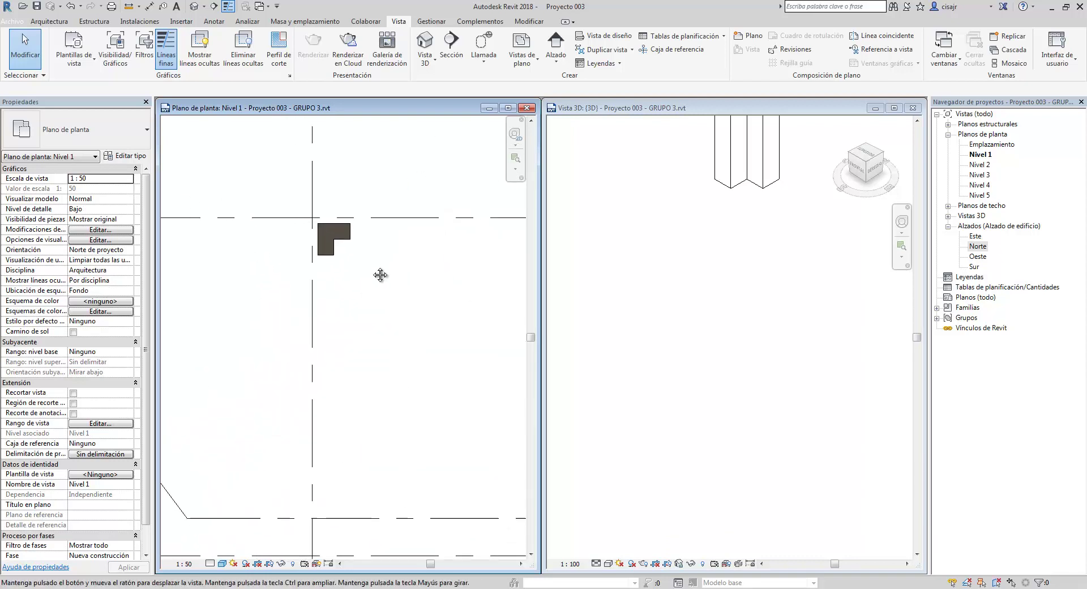
click(341, 238)
scroll(356, 256, up, 2)
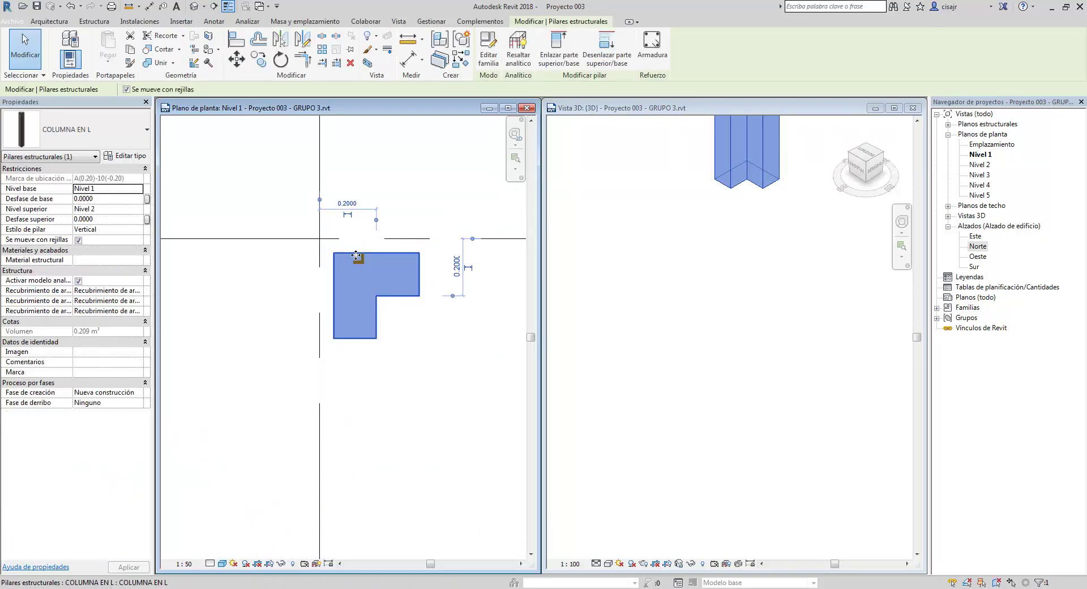
mouse_move(356, 256)
mouse_down()
mouse_move(355, 232)
mouse_move(358, 252)
mouse_up()
key(Escape)
Step: Examine the L-shaped column's position near axes A and 10 and the complete axis grid in the Nivel 1 plan
scroll(359, 306, down, 2)
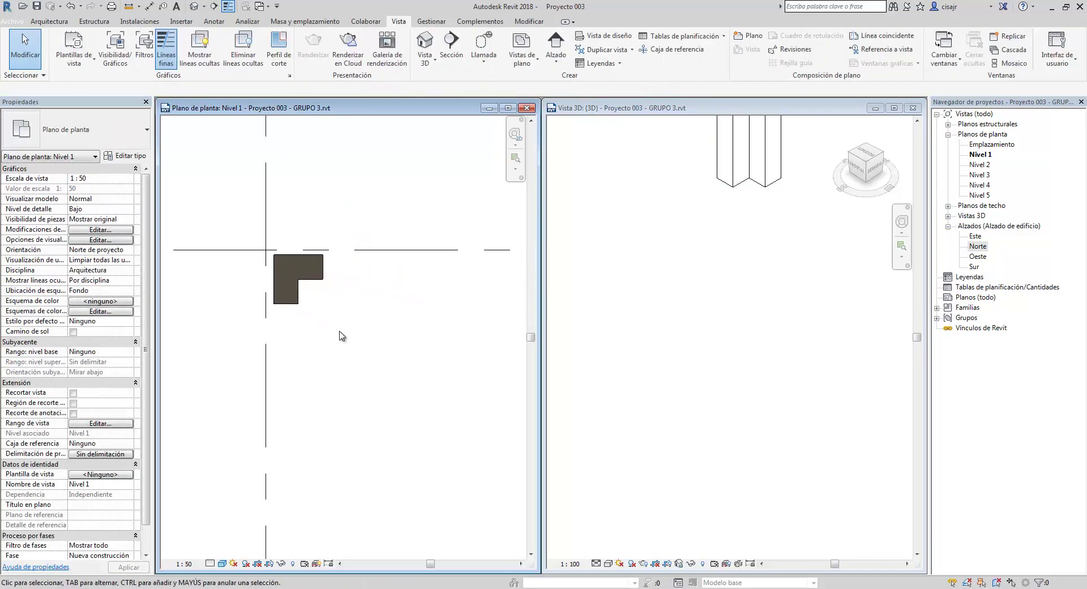
scroll(340, 335, down, 3)
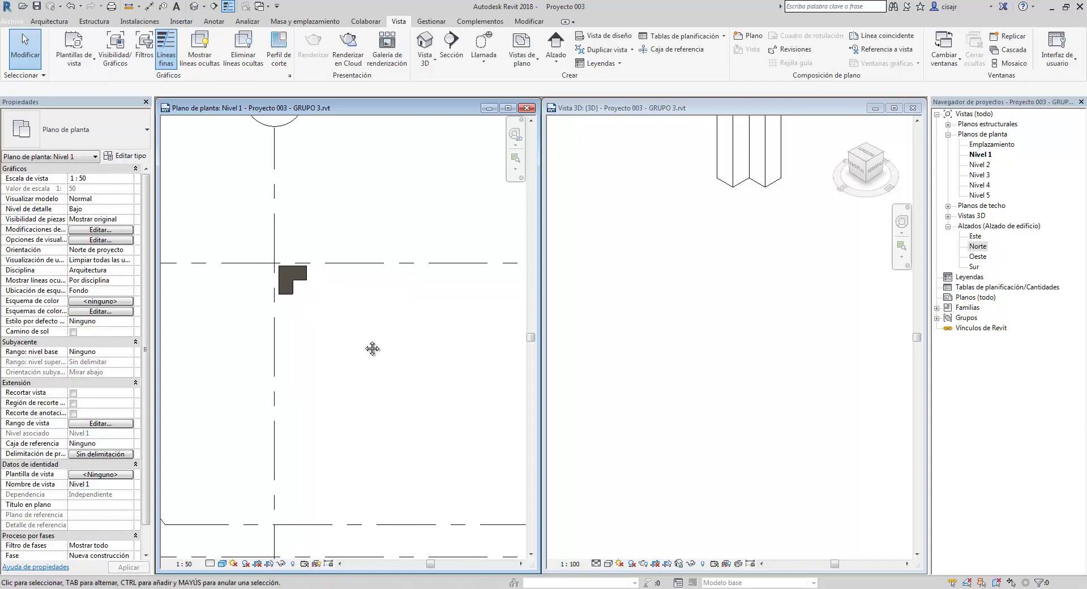
middle_drag(372, 348, 367, 325)
scroll(337, 340, down, 2)
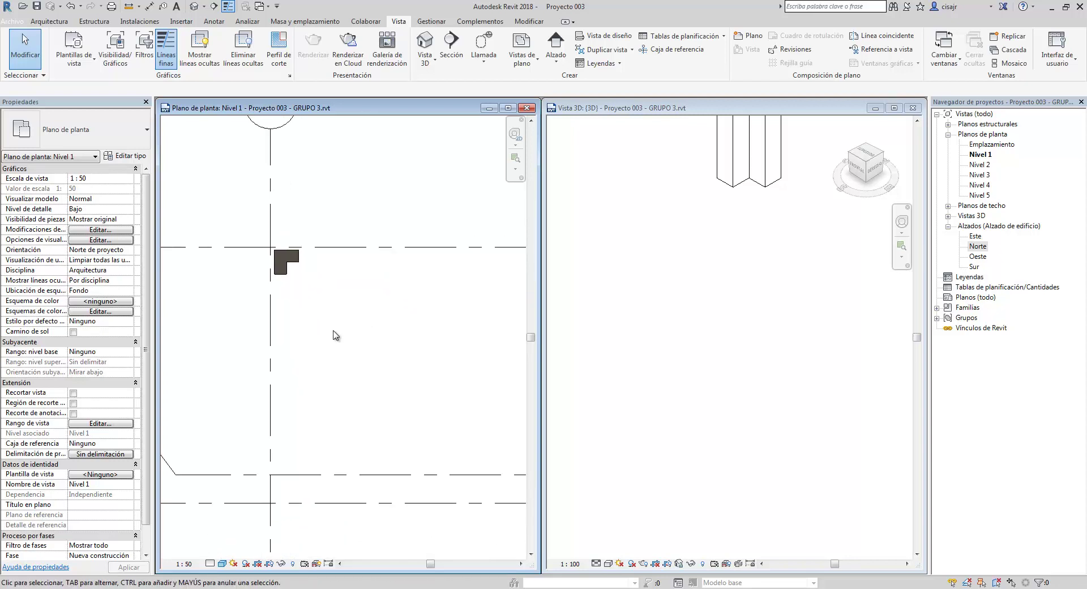
scroll(333, 335, down, 5)
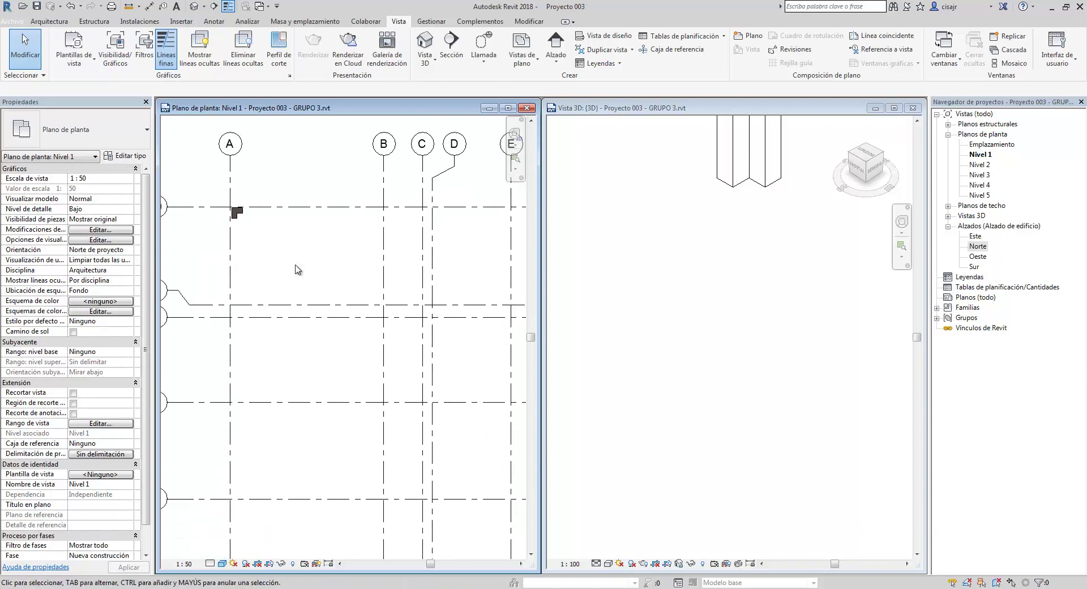
mouse_move(299, 270)
middle_down()
mouse_move(320, 293)
mouse_move(304, 277)
middle_up()
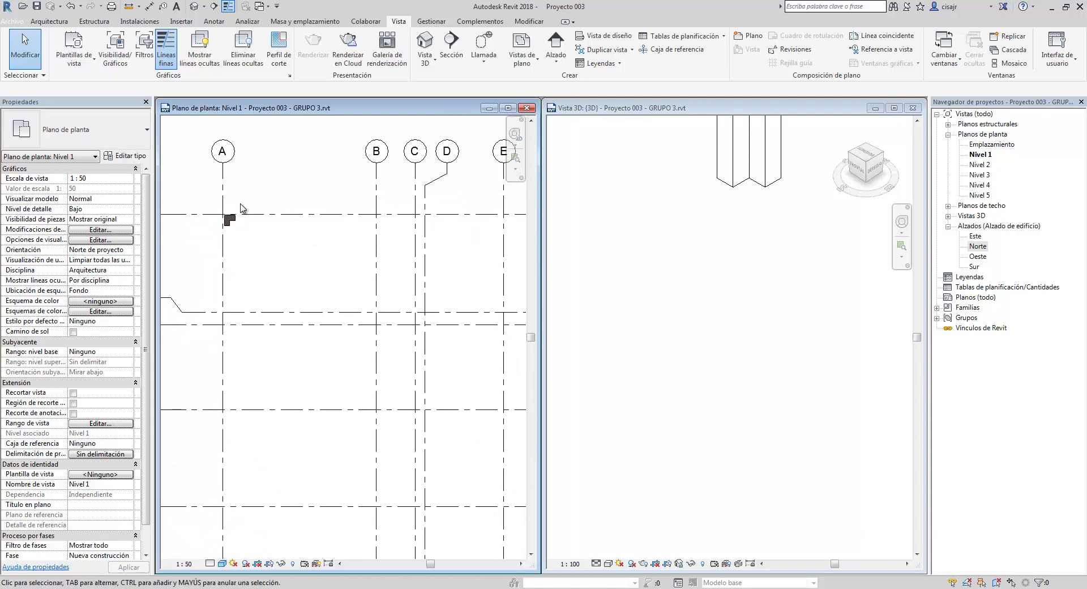
scroll(242, 208, up, 1)
middle_drag(284, 219, 294, 212)
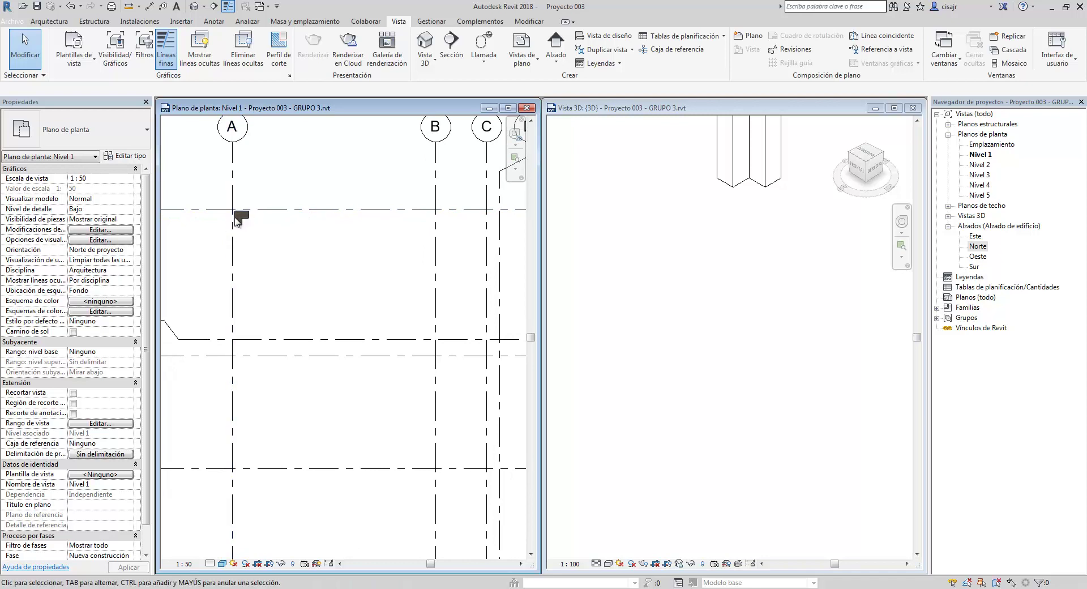
scroll(240, 246, down, 3)
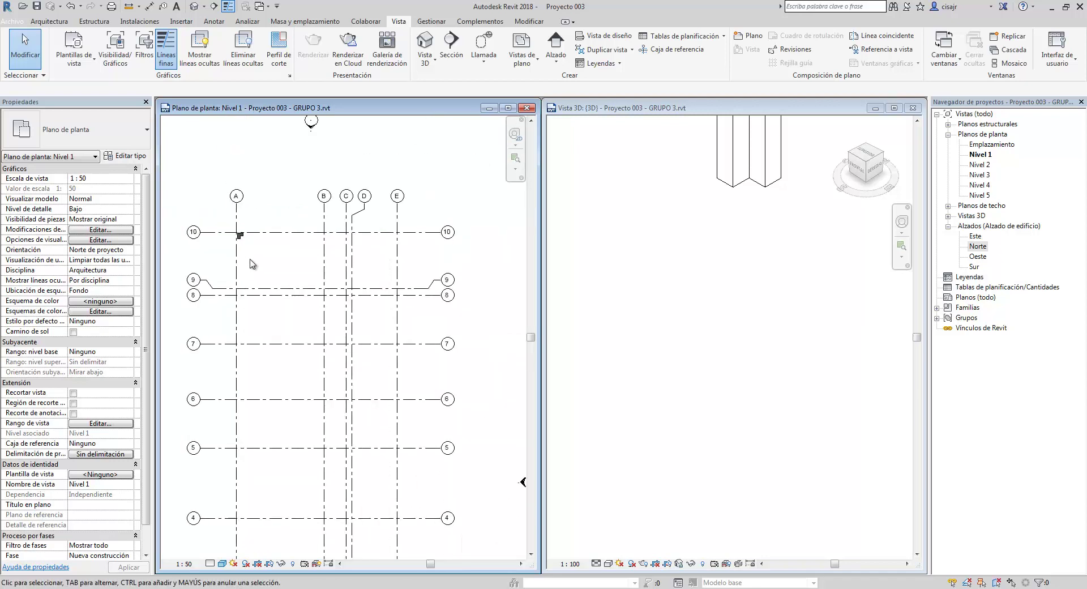
scroll(252, 264, down, 2)
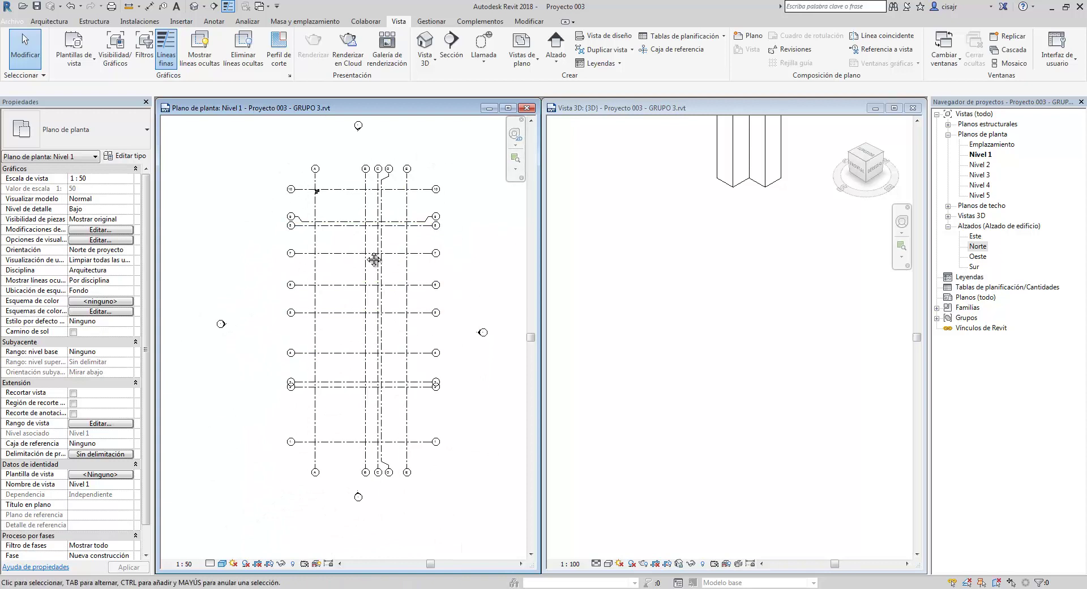
Step: Delete the L-shaped column near the intersection of axes A and 10 in the Nivel 1 plan
scroll(347, 175, up, 3)
scroll(306, 201, down, 1)
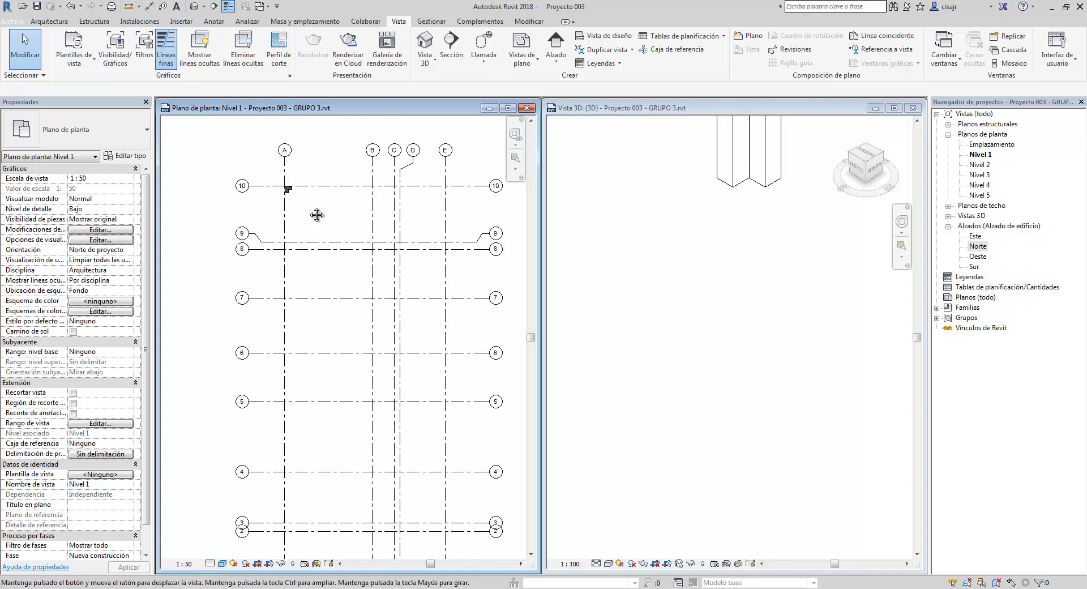
scroll(316, 213, up, 1)
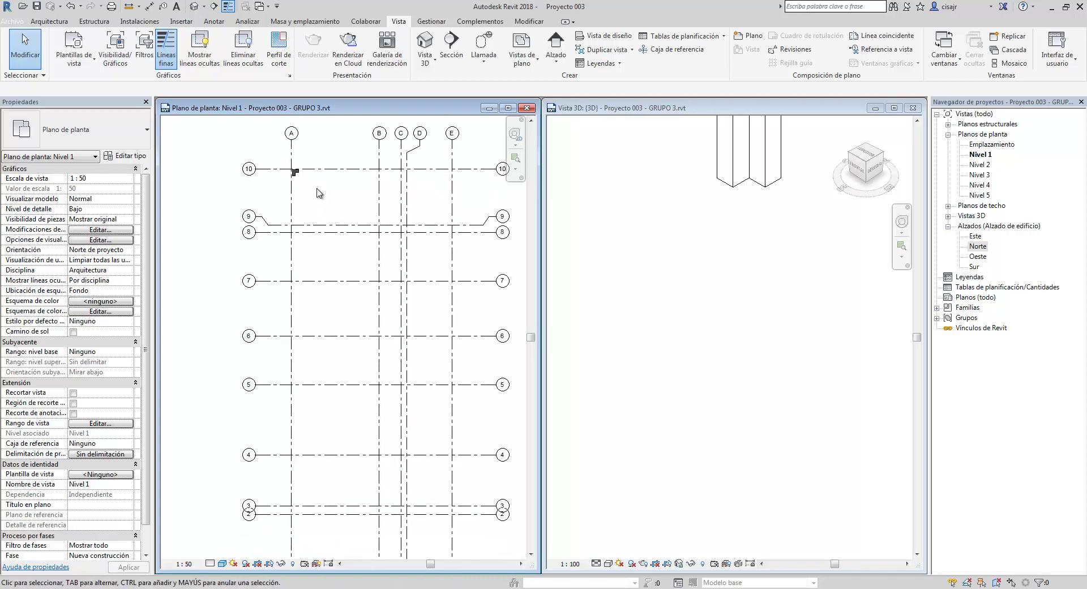
scroll(374, 289, down, 2)
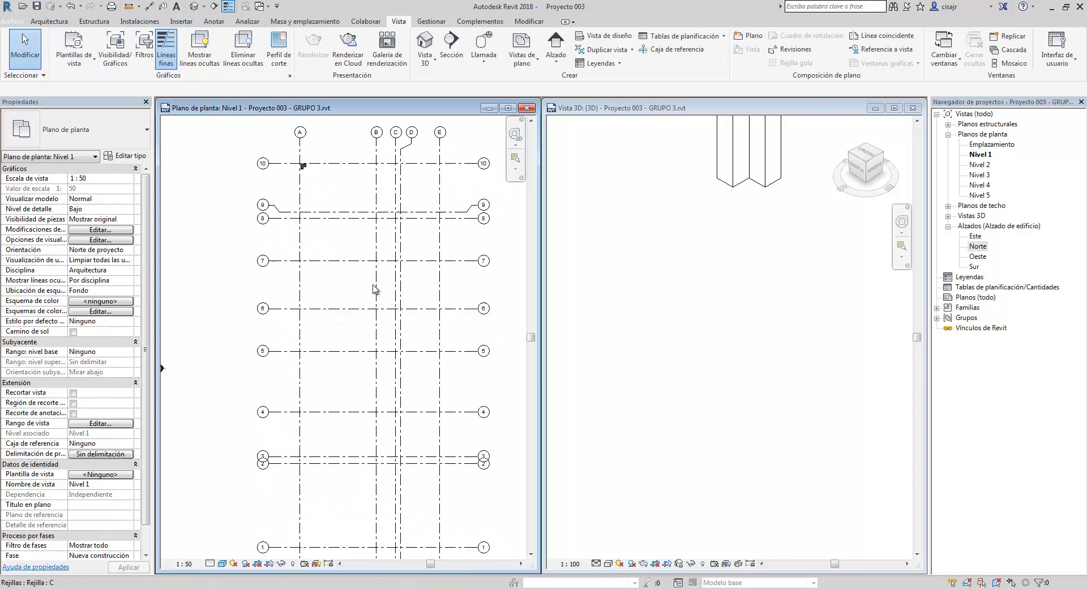
scroll(311, 177, up, 2)
click(309, 179)
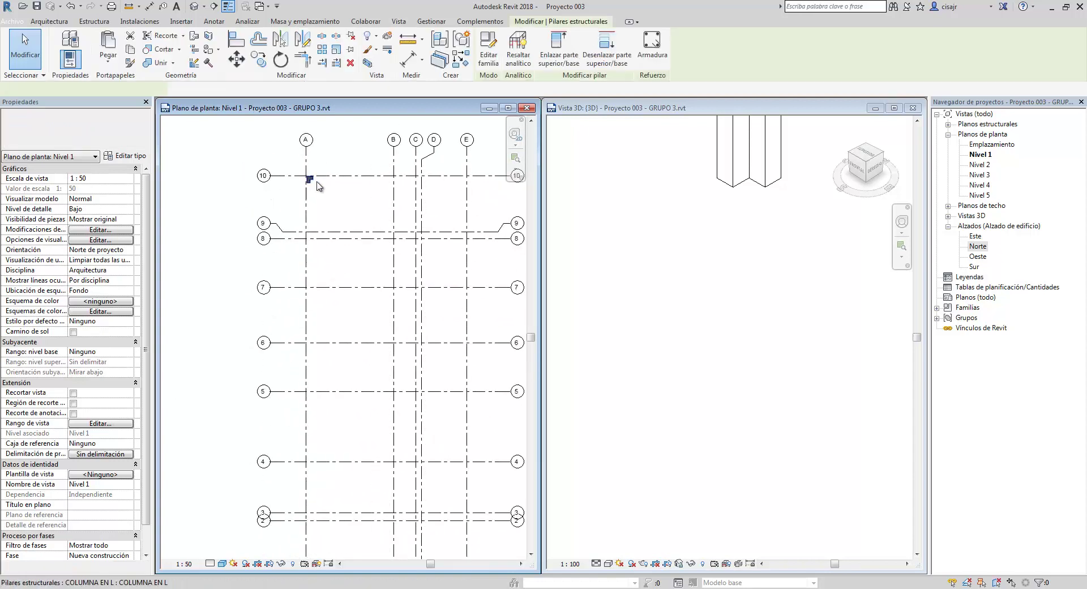
click(376, 202)
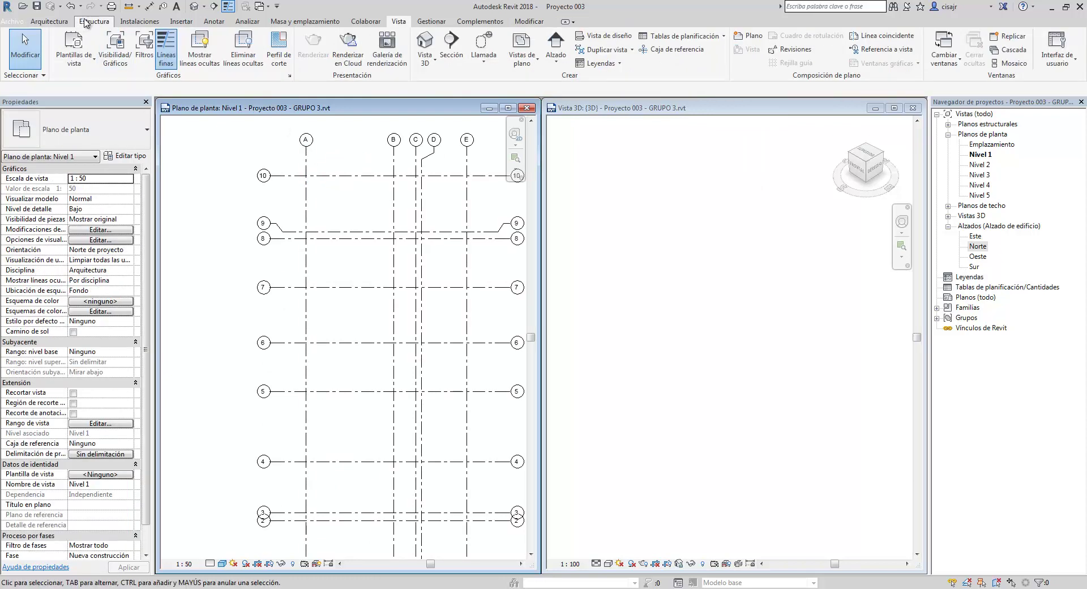
Step: Place M_Hormigón-Cuadrado-Pilar C-1 (0.30x0.30m) structural columns at all grid intersections in the Nivel 1 plan using the at-grids option
click(87, 21)
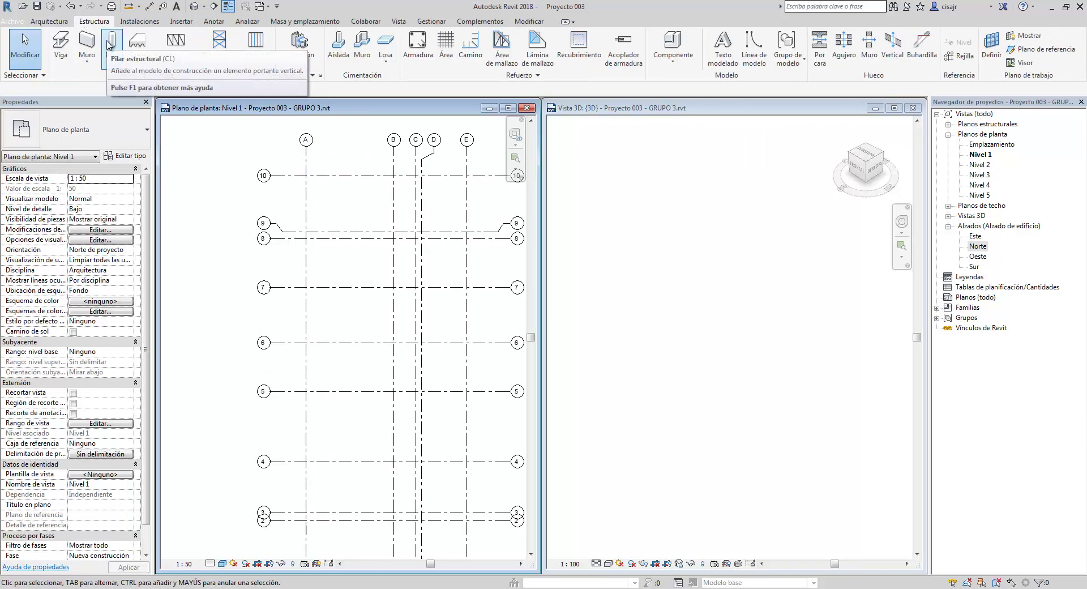
click(110, 44)
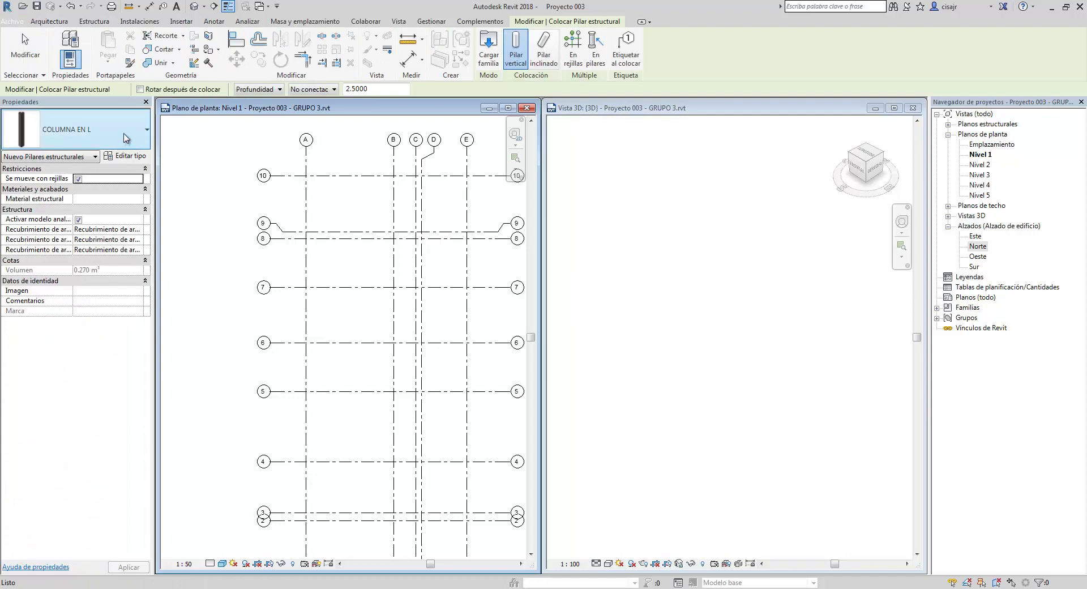
click(125, 138)
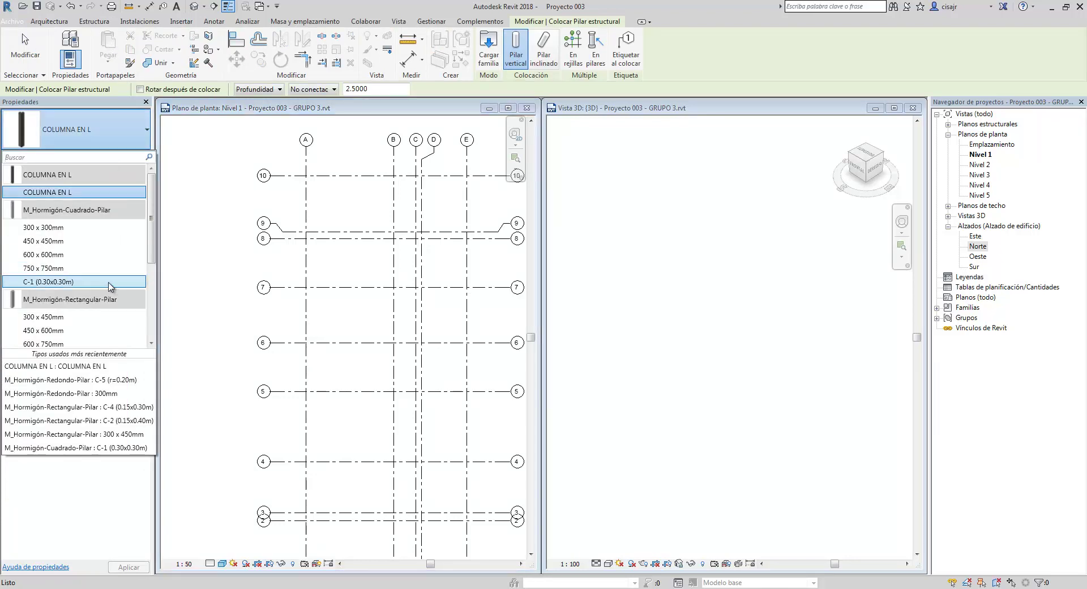
click(110, 282)
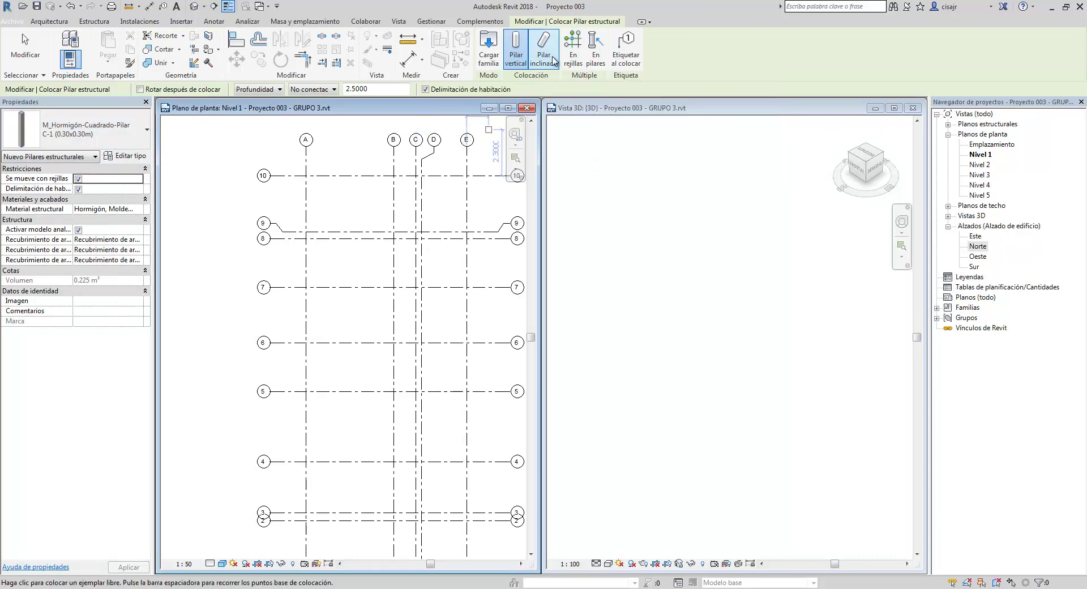
scroll(441, 184, down, 1)
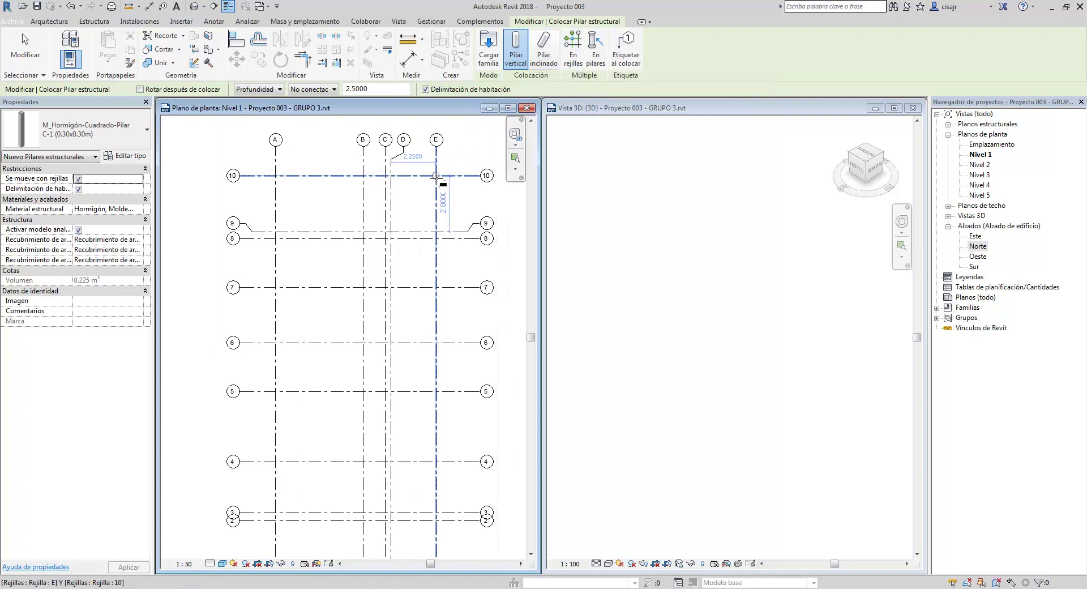
click(573, 53)
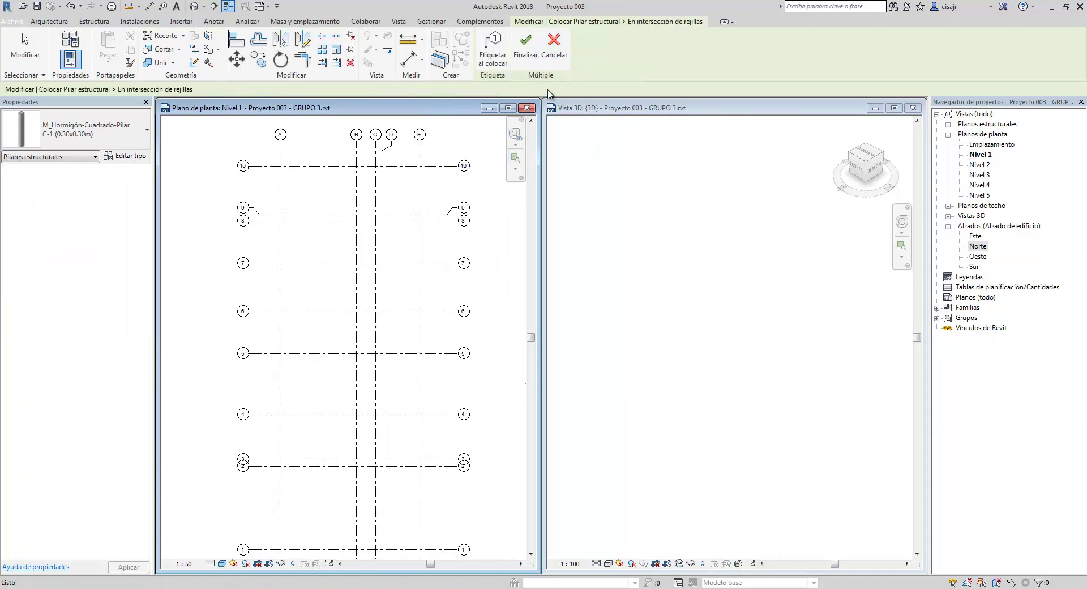
scroll(474, 199, down, 1)
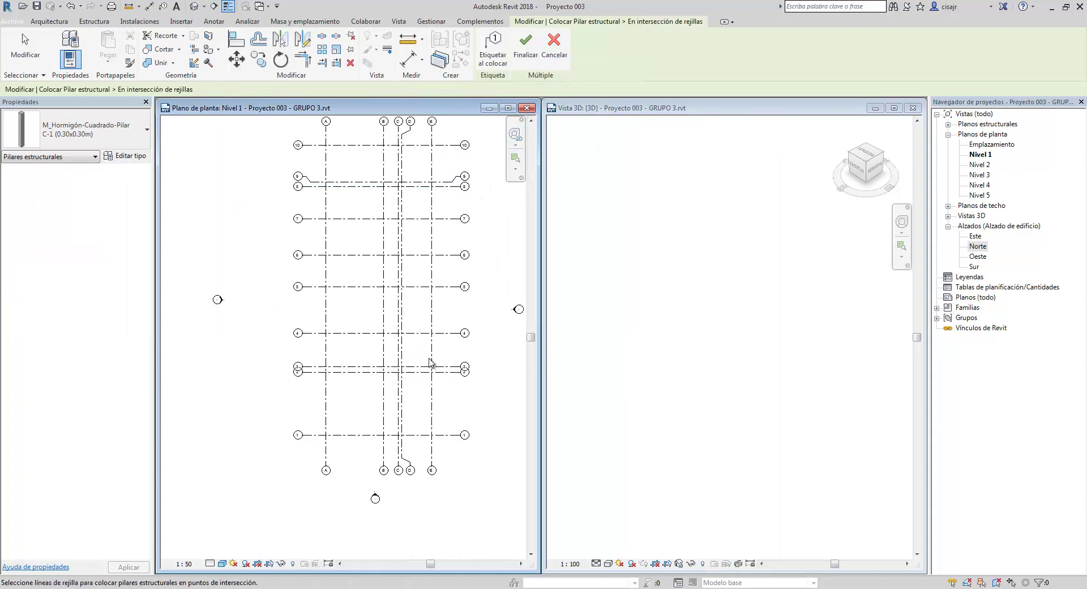
drag(442, 441, 342, 355)
drag(329, 314, 316, 150)
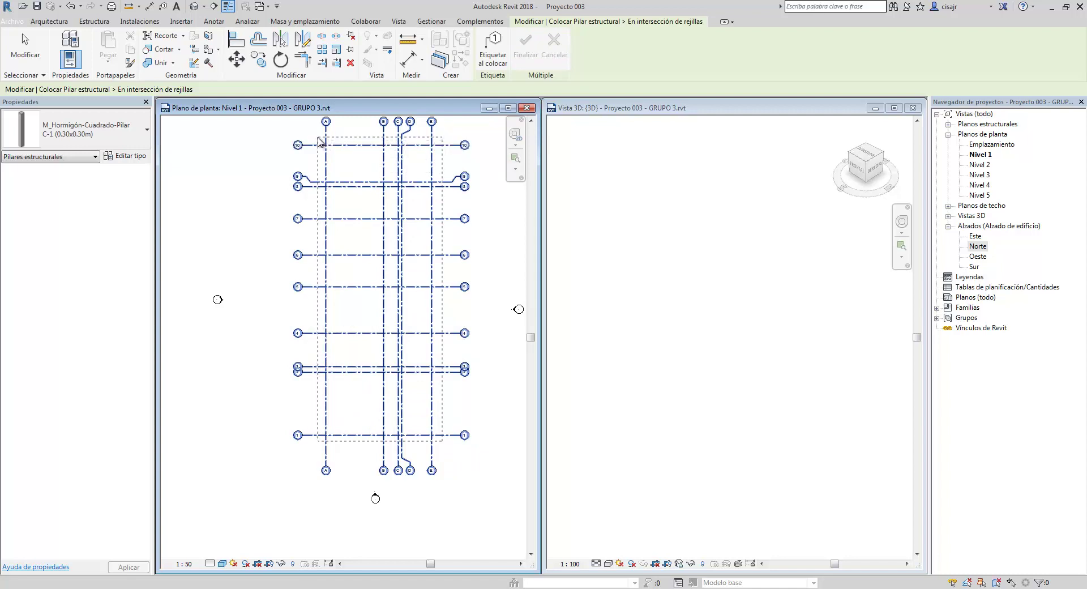
drag(321, 141, 319, 141)
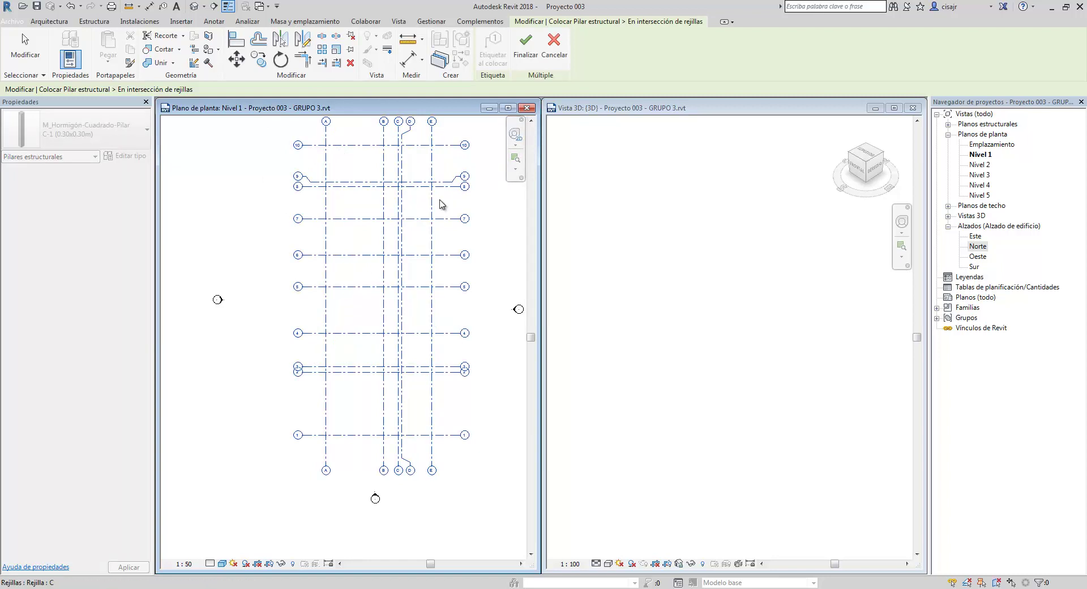
click(524, 54)
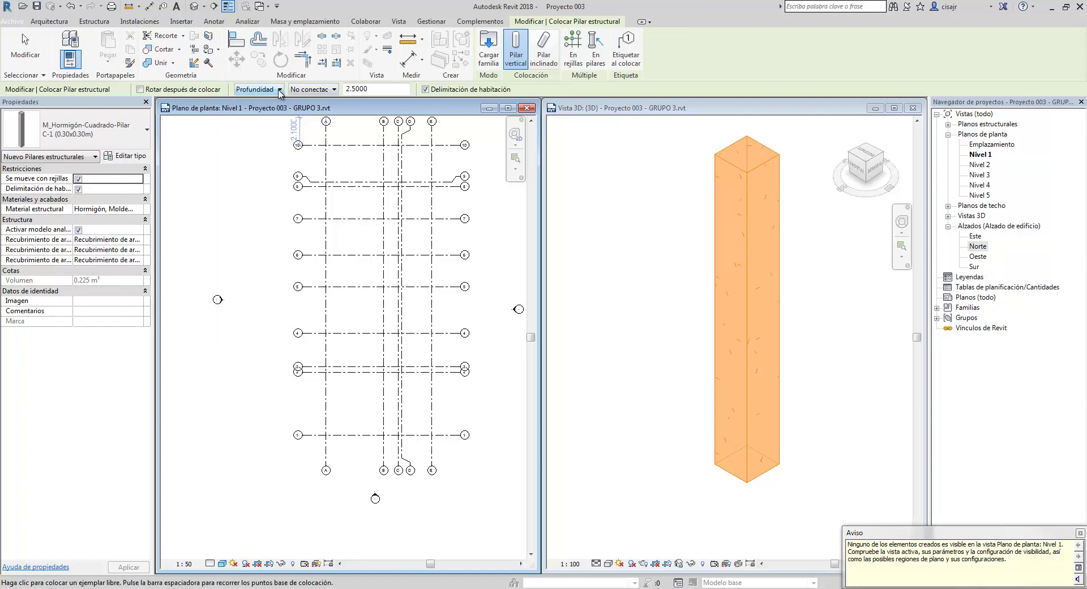
click(644, 284)
scroll(647, 298, down, 5)
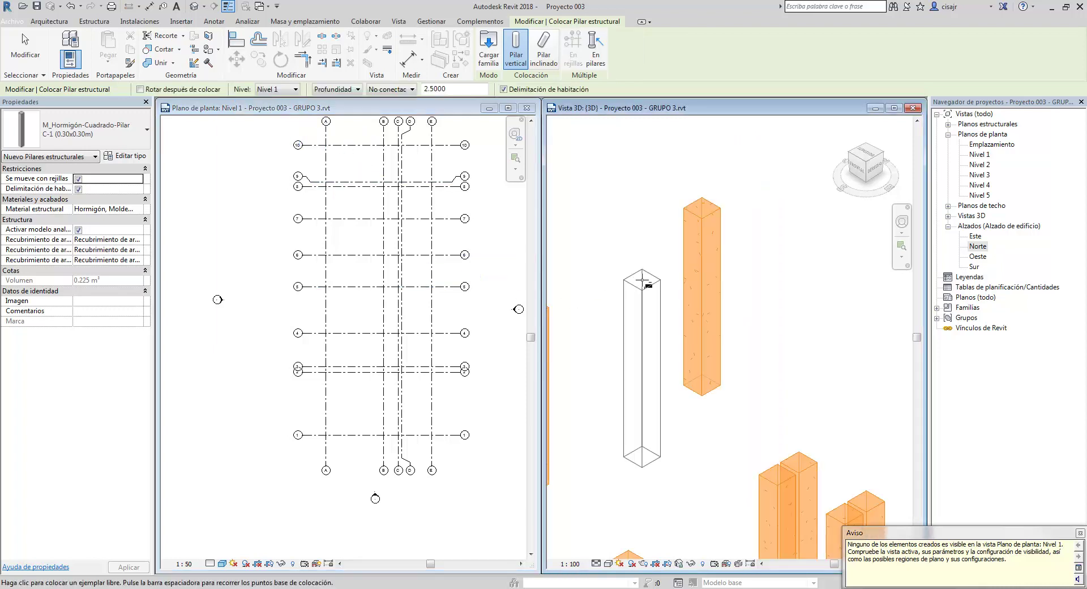
scroll(647, 299, down, 4)
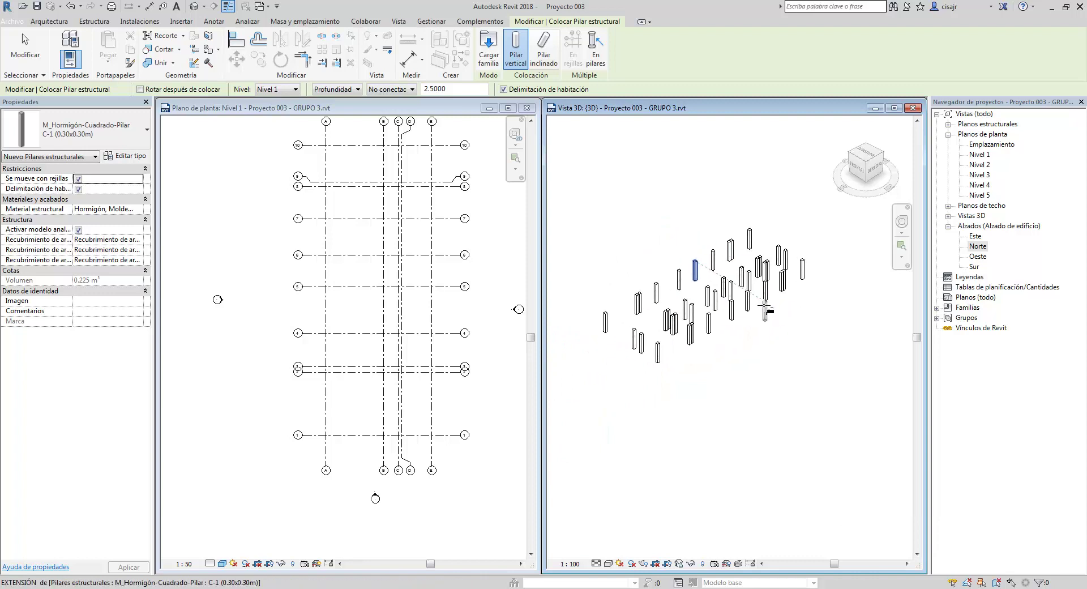
key(Escape)
Step: Set the top level of all the C-1 grid columns to Nivel 5 and their base offset to 0
middle_drag(757, 339, 764, 337)
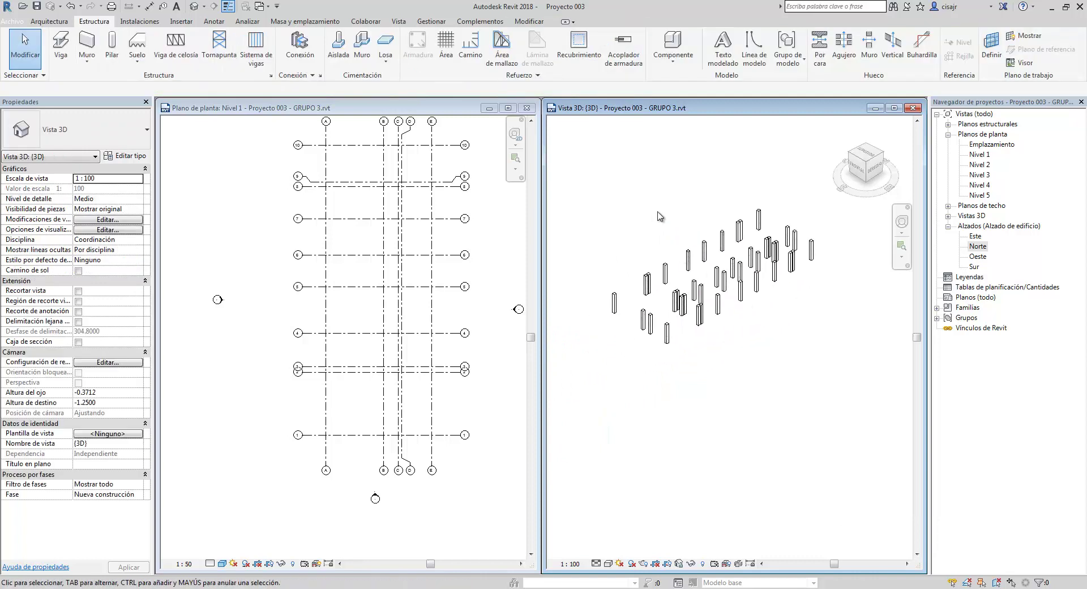
drag(584, 185, 829, 417)
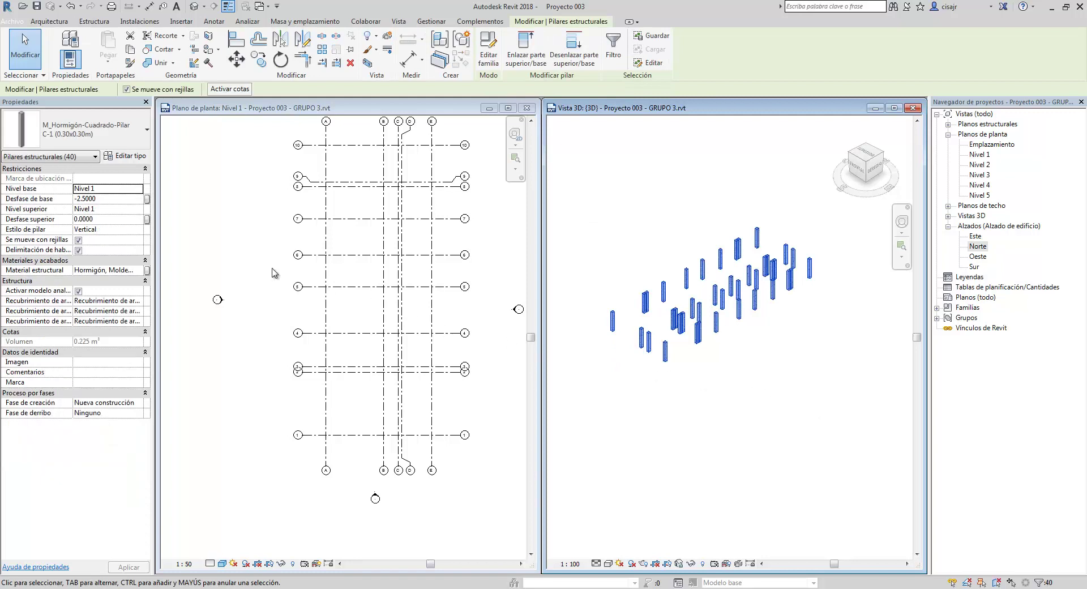
click(140, 209)
click(138, 209)
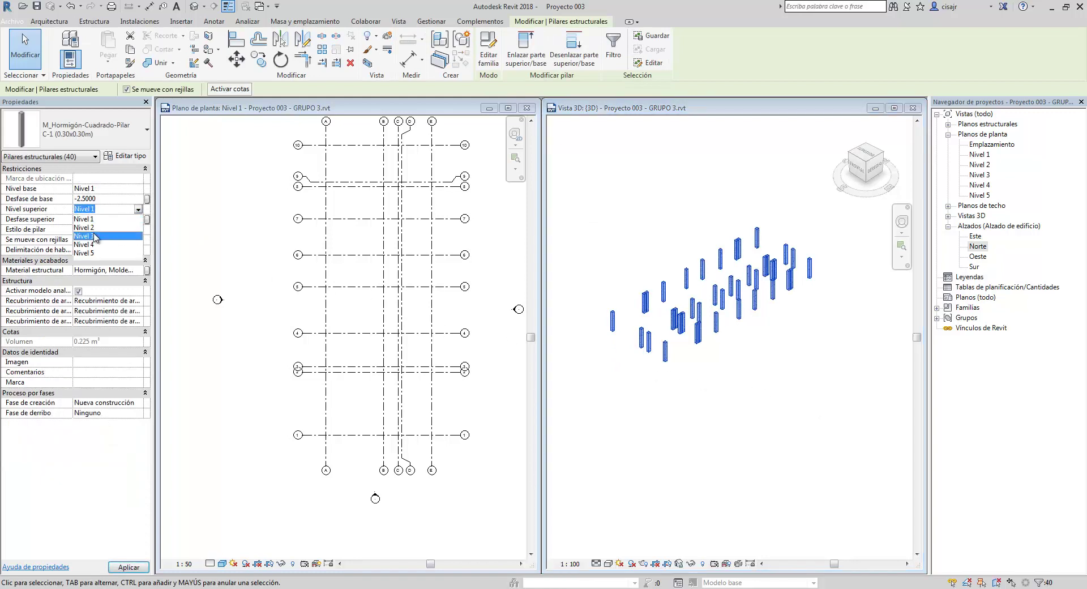
click(113, 254)
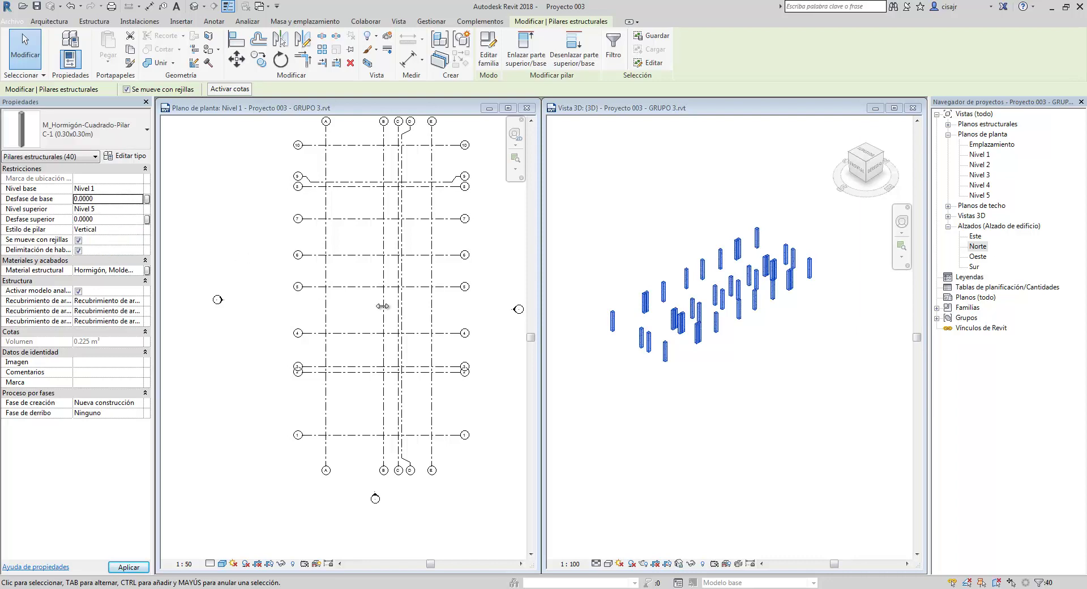
shift+middle_drag(685, 379, 674, 334)
click(734, 381)
Step: Examine the C-1 columns at the grid intersections in the Nivel 1 plan and in the 3D view
click(454, 298)
scroll(451, 275, up, 5)
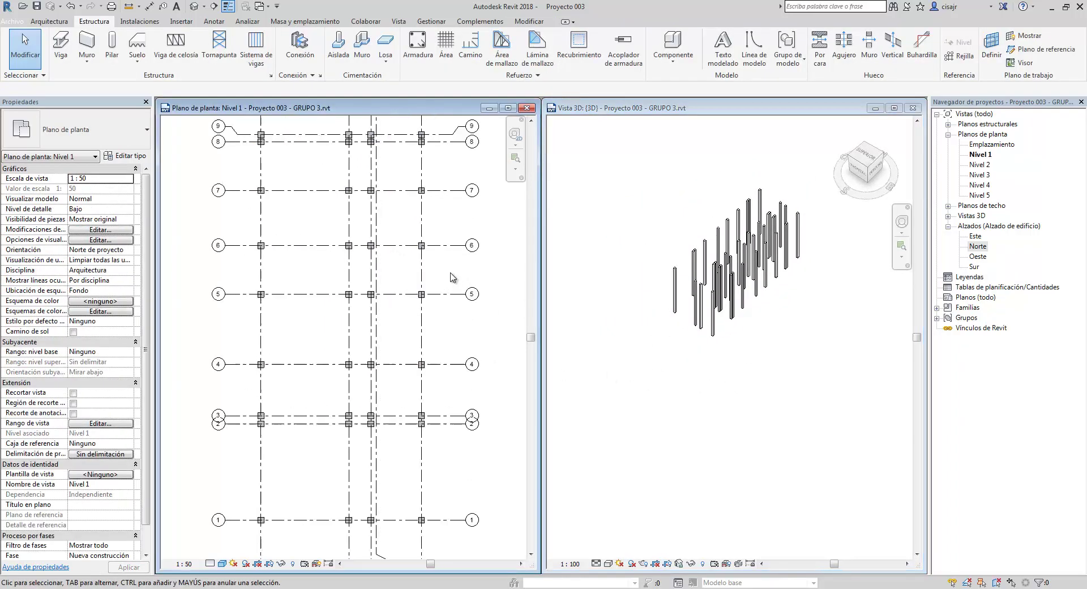
scroll(422, 204, down, 5)
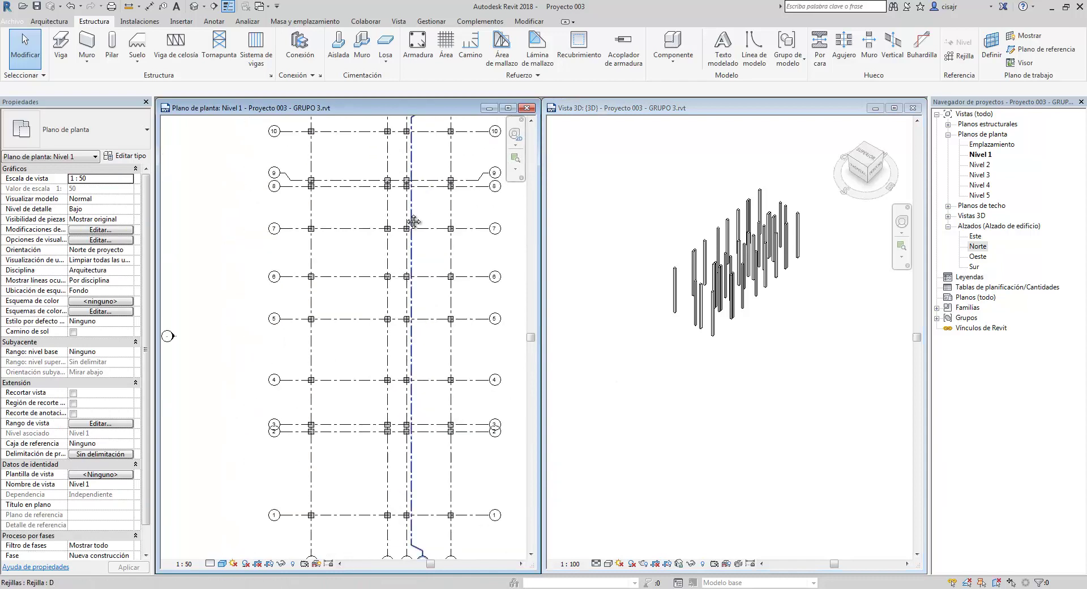
middle_drag(378, 222, 387, 223)
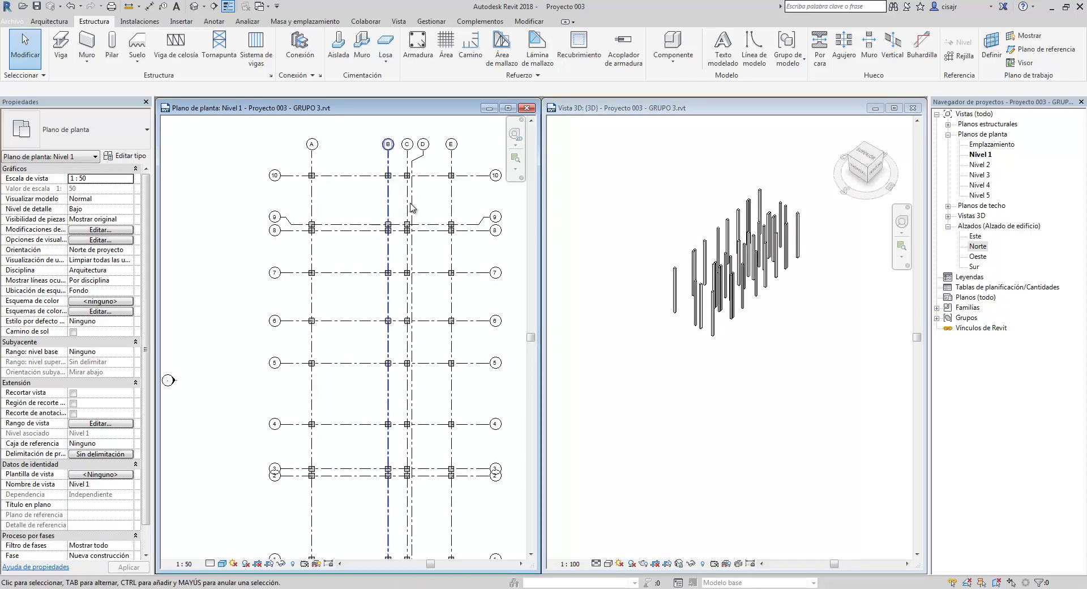
scroll(398, 193, up, 3)
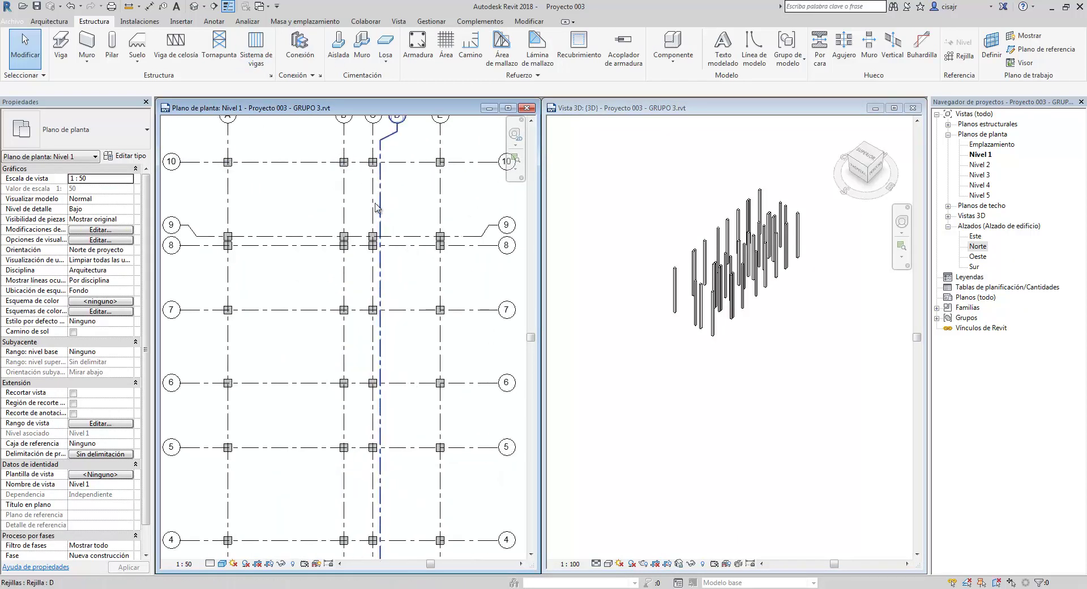
scroll(286, 187, up, 5)
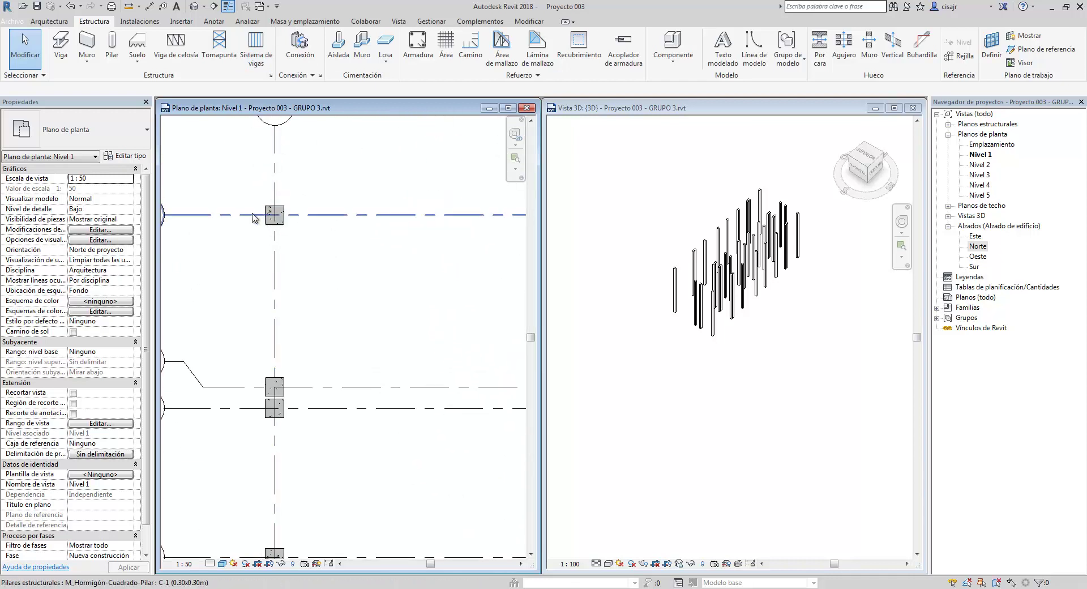
scroll(272, 206, up, 4)
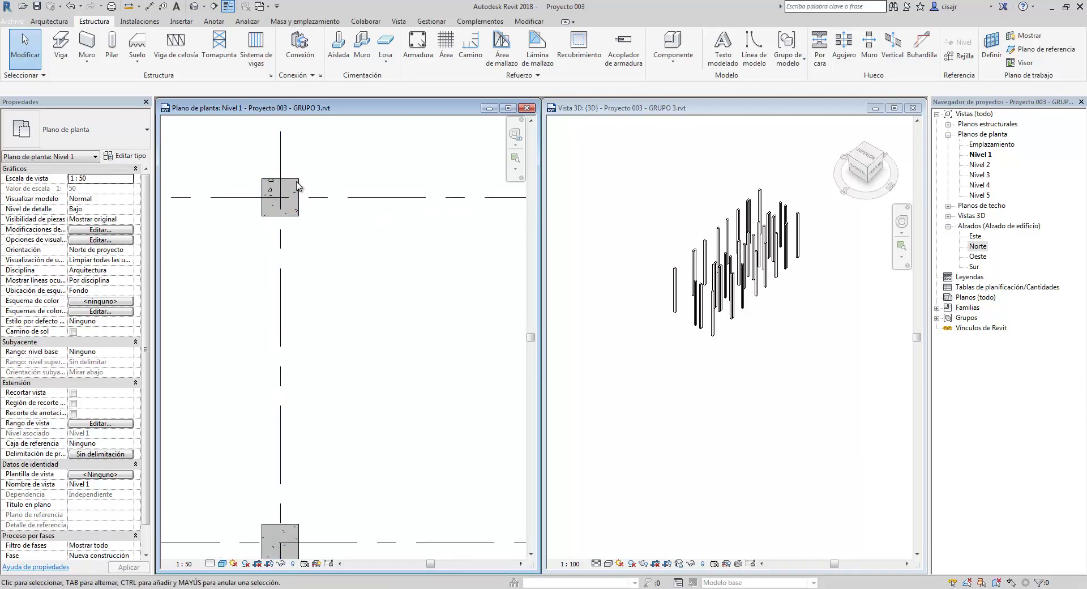
scroll(283, 195, down, 6)
scroll(345, 218, down, 4)
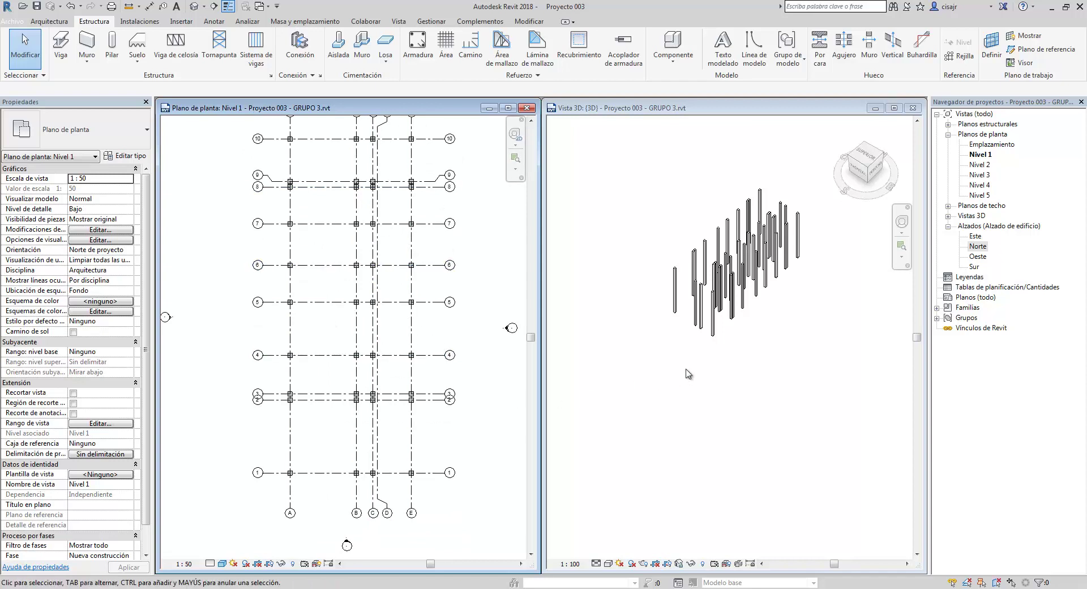
shift+middle_drag(689, 374, 764, 296)
Step: Delete all the C-1 columns at the grid intersections in the Nivel 1 plan
click(458, 293)
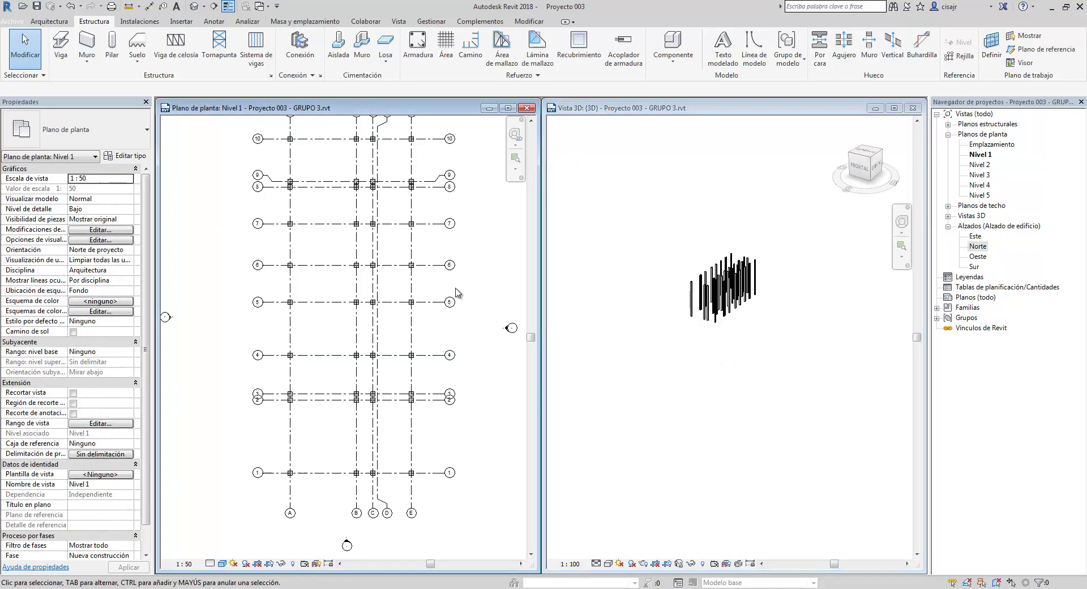
drag(275, 131, 428, 491)
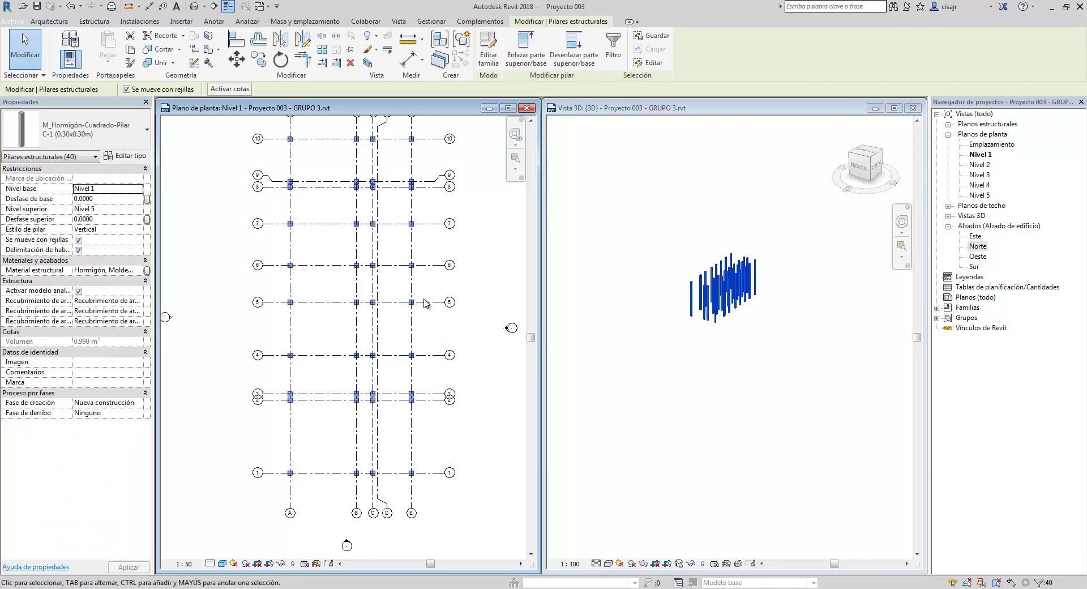
key(Escape)
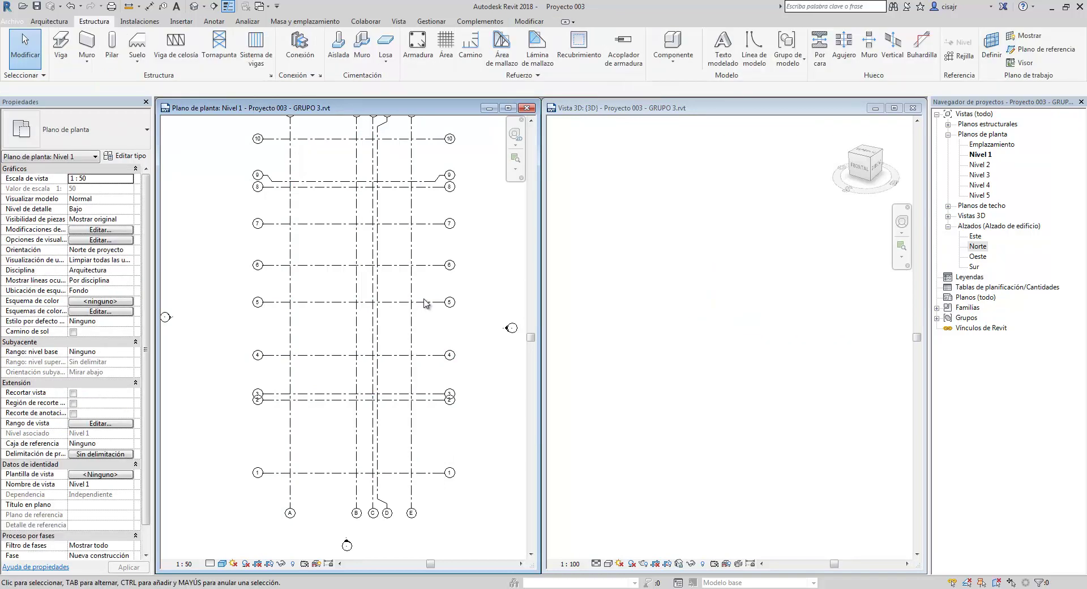
Step: Switch to ESTRUCTURAS E-01.dwg in AutoCAD and examine the column types and positions on axes A to E around axes 10, 9 and 8
middle_drag(318, 207, 326, 256)
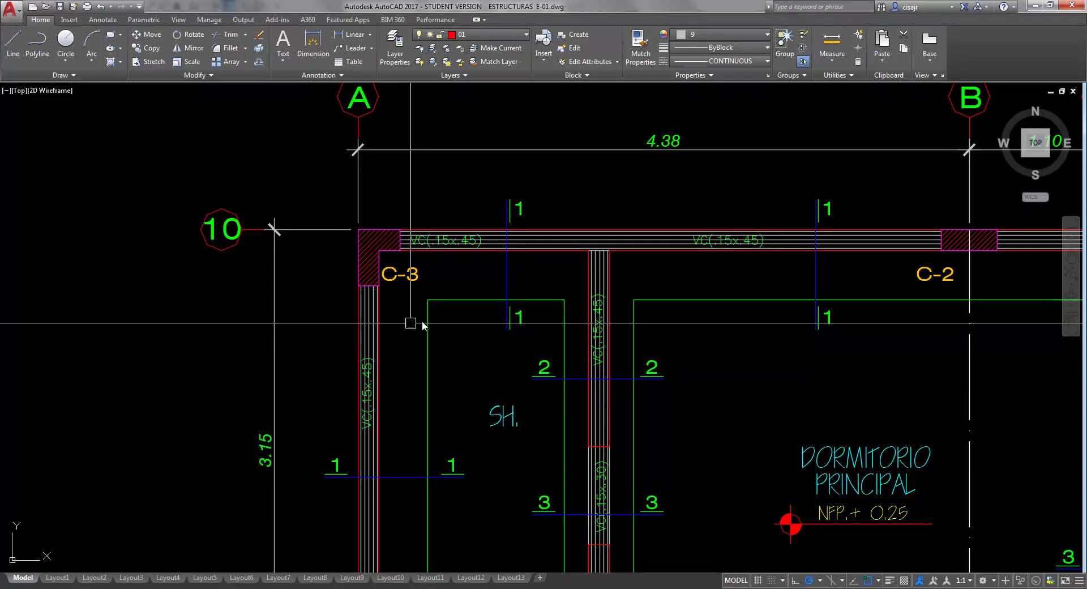
mouse_move(433, 334)
middle_down()
mouse_move(397, 312)
mouse_move(325, 300)
middle_up()
scroll(324, 301, down, 5)
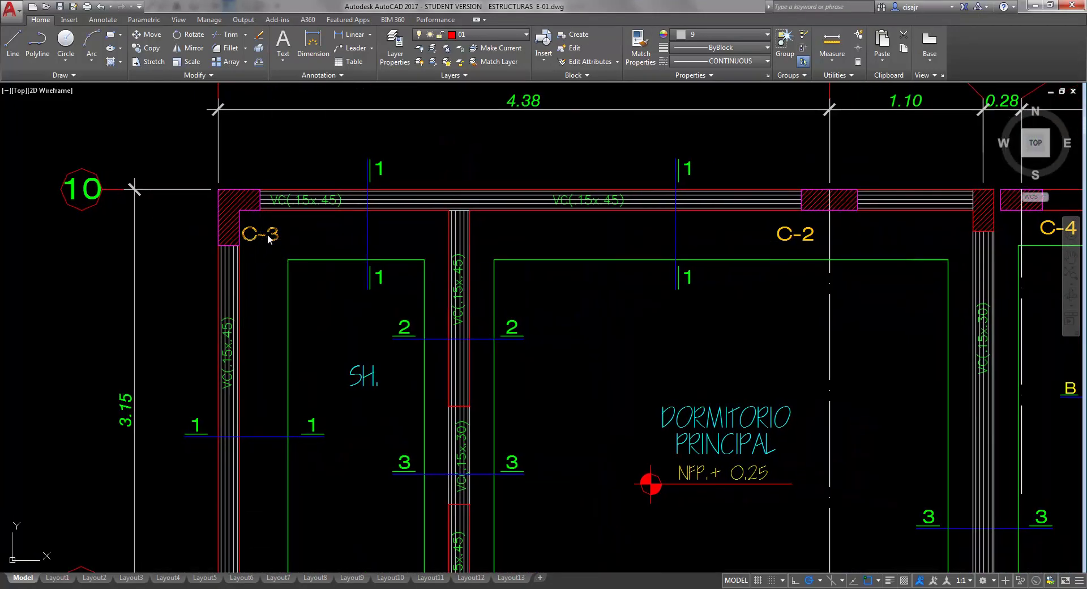
scroll(444, 269, up, 2)
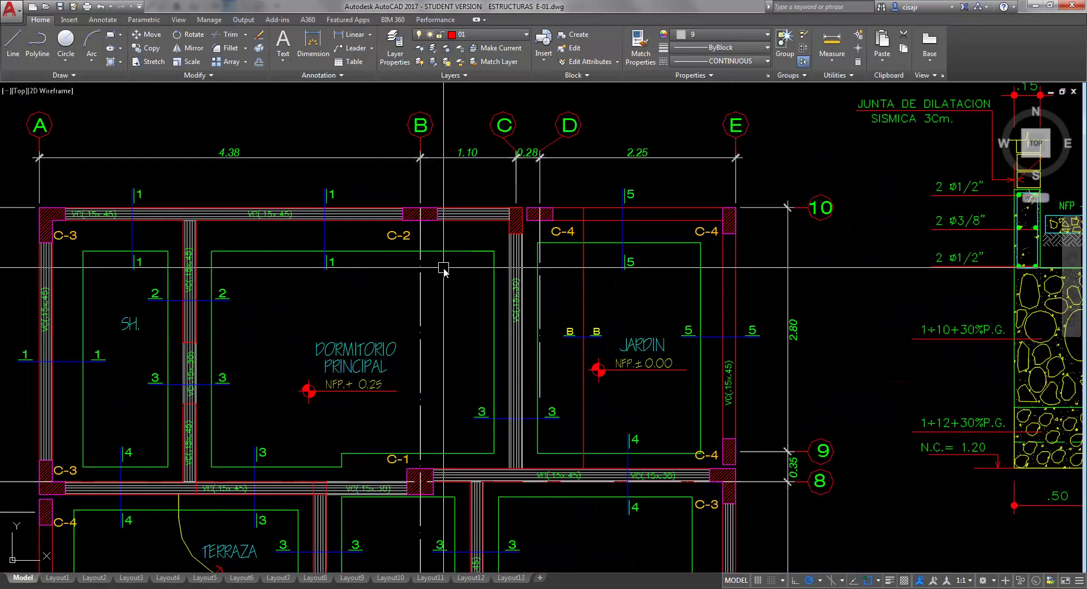
middle_drag(444, 269, 450, 272)
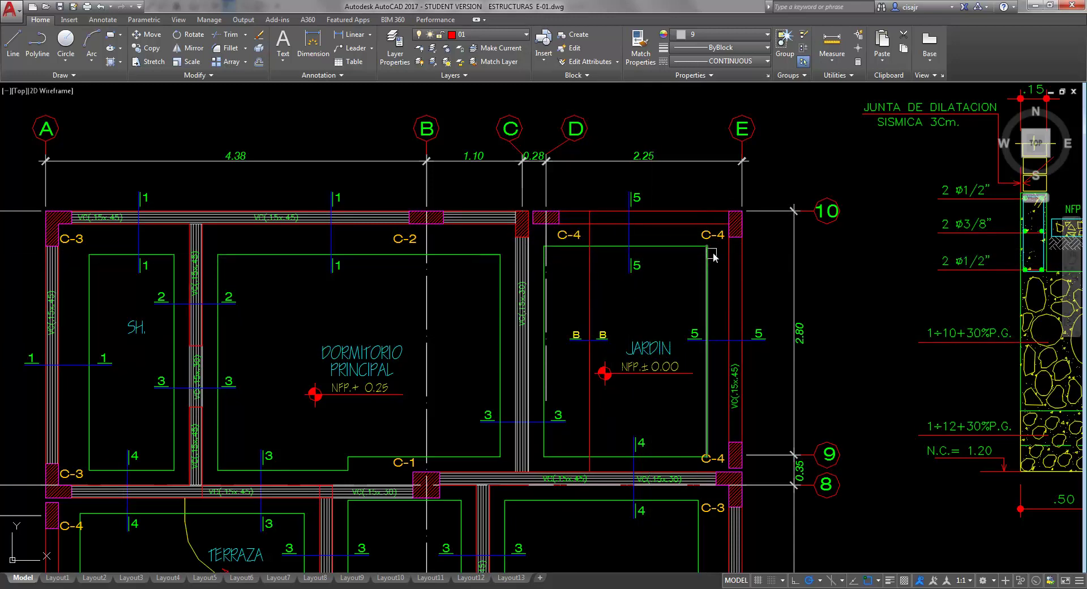
Step: Dimension the length of the unlabelled column at axes C and 10, and examine the neighbouring columns
scroll(517, 230, up, 8)
scroll(485, 252, down, 5)
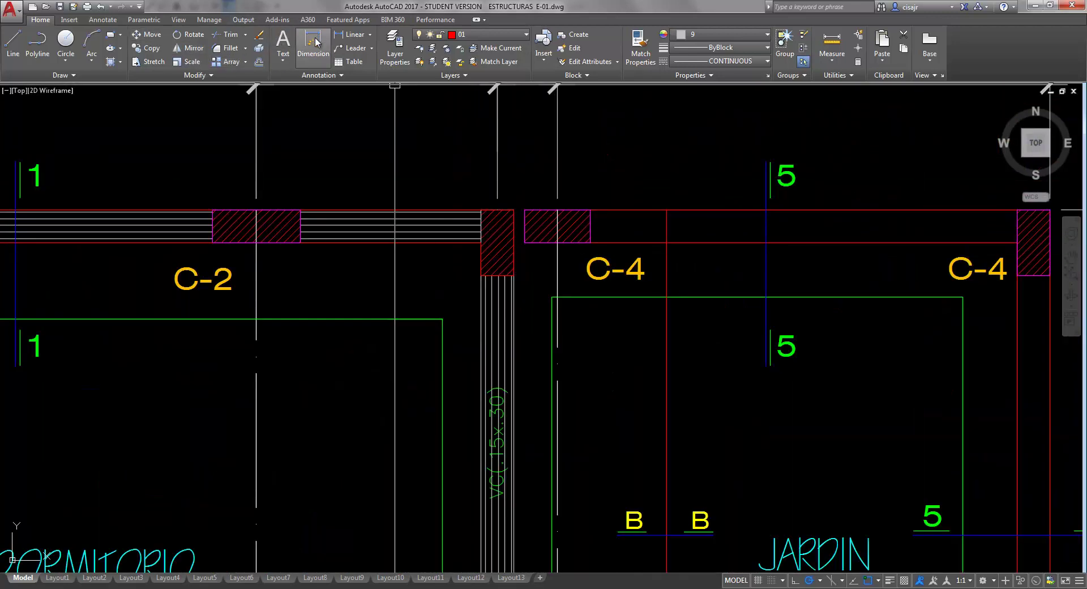
click(513, 210)
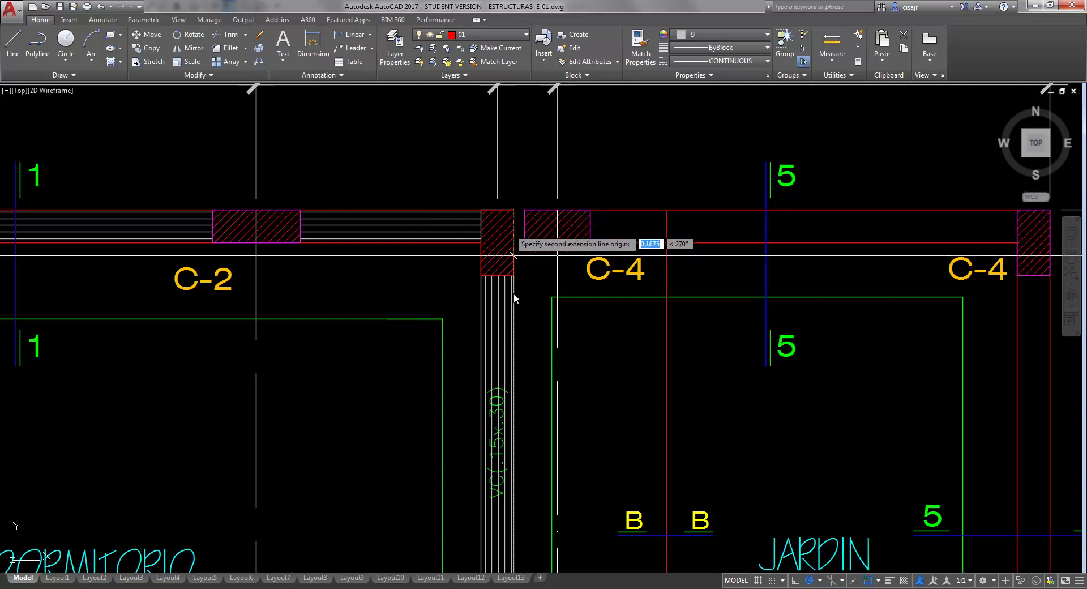
click(514, 276)
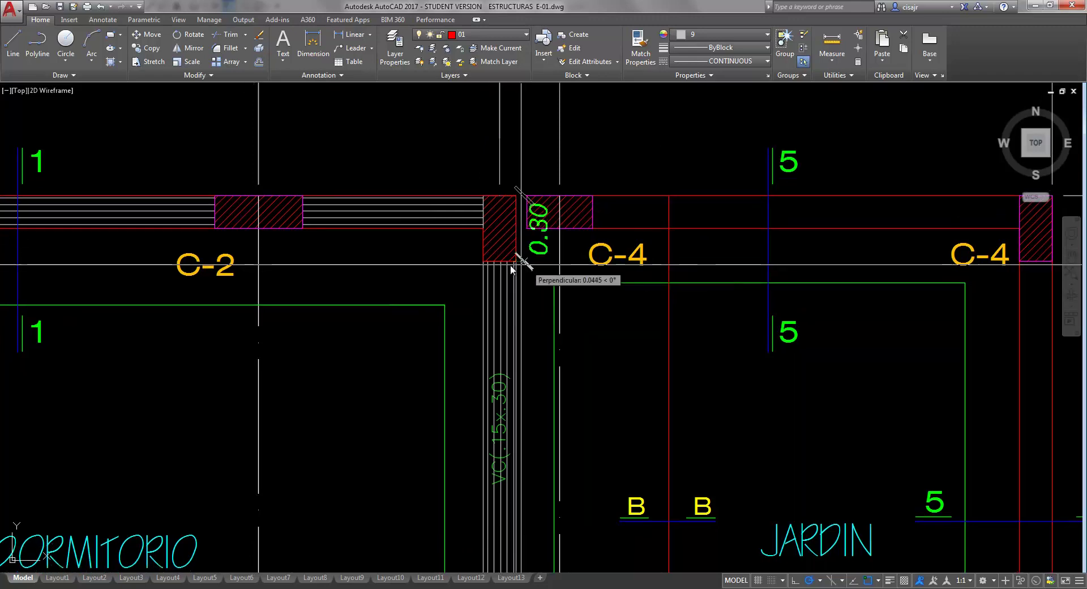
scroll(518, 277, down, 8)
scroll(516, 265, up, 4)
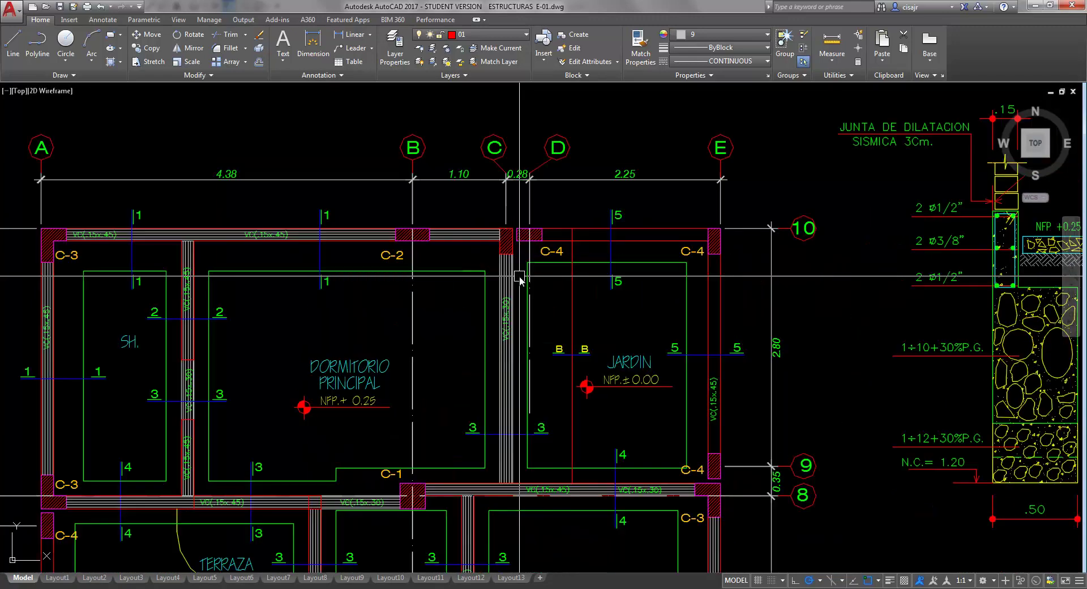
scroll(514, 270, up, 4)
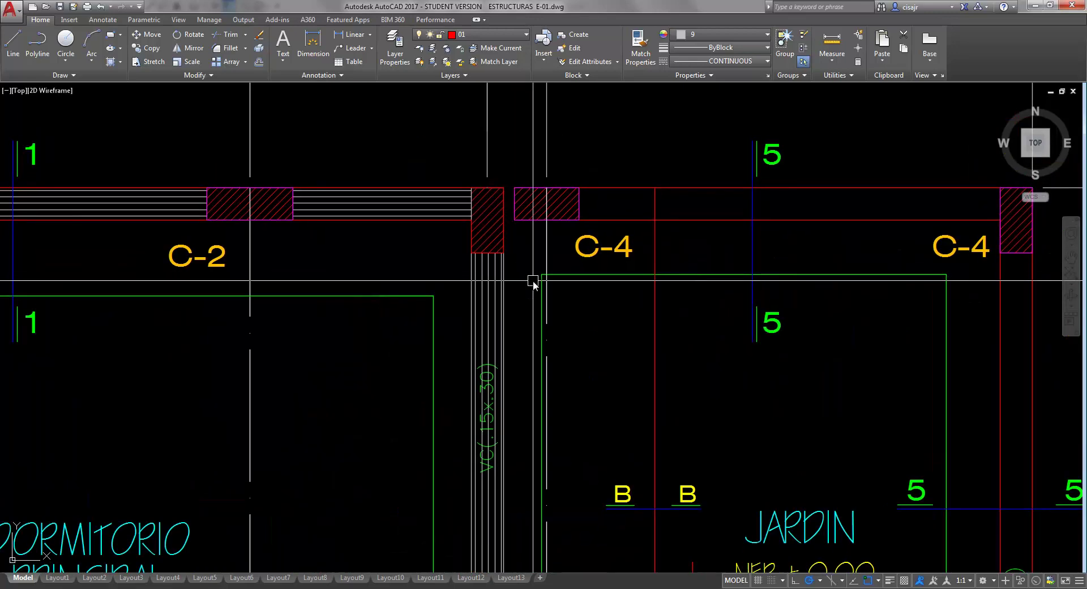
scroll(517, 278, down, 4)
middle_drag(519, 288, 538, 270)
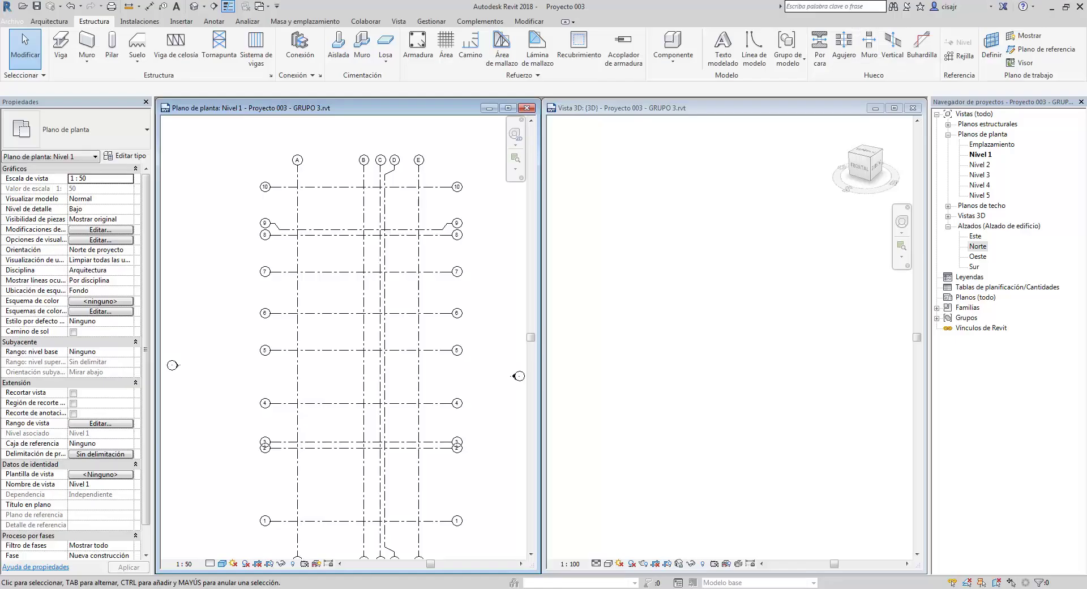
Step: Switch to Revit, start a vertical structural column dismissing the save reminder, and choose the COLUMNA EN L type
scroll(326, 202, up, 1)
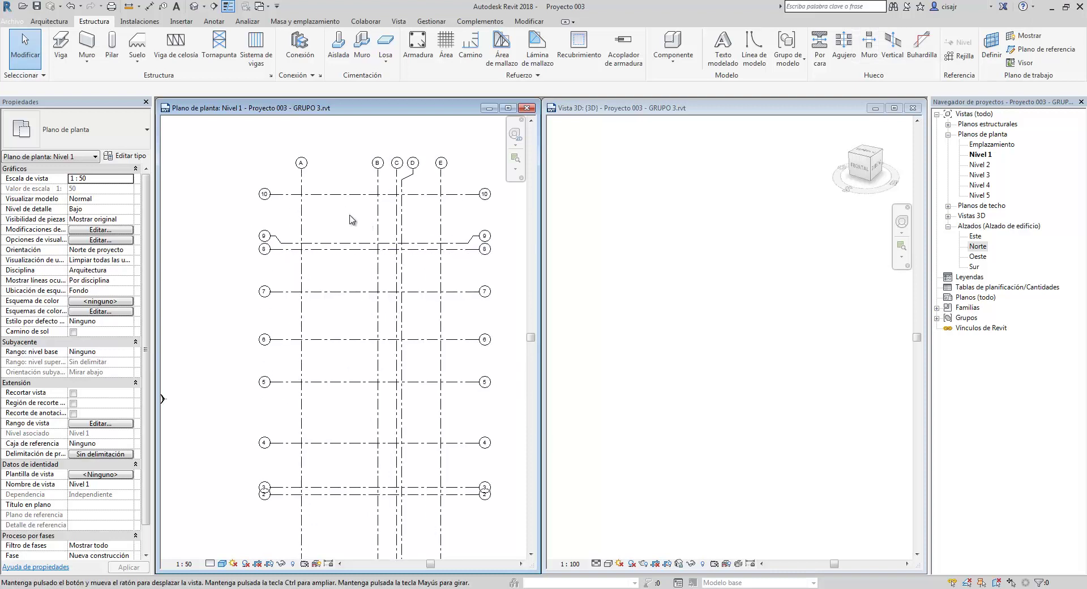
click(112, 45)
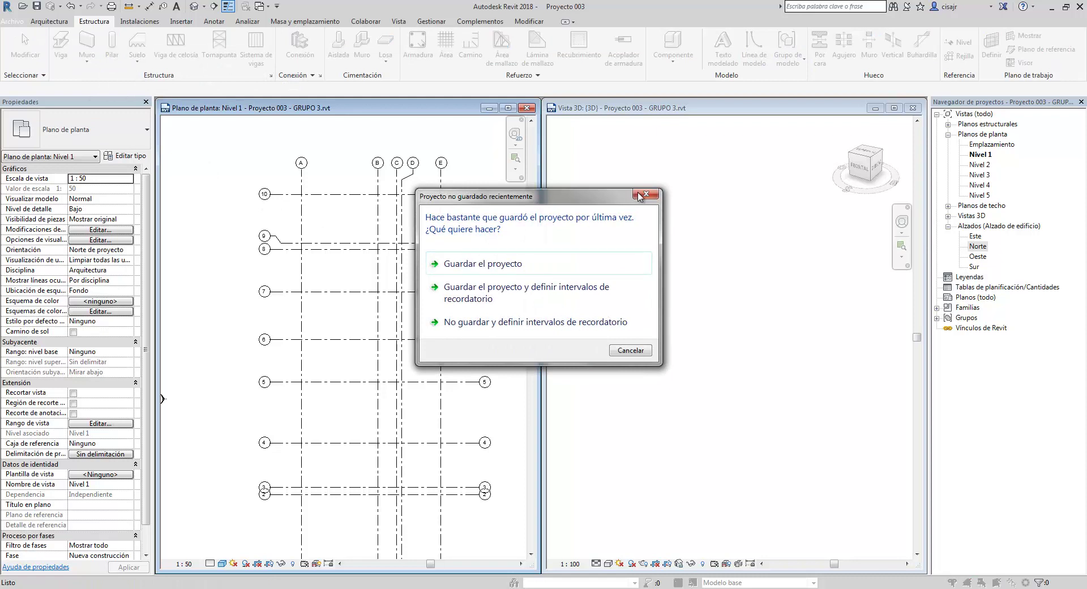
click(642, 195)
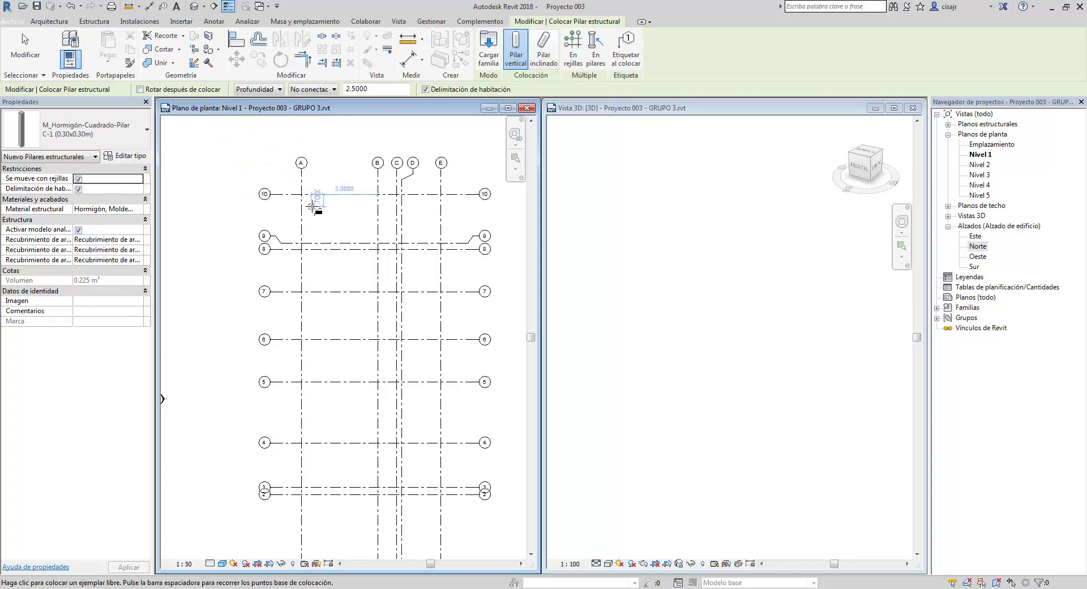
click(85, 133)
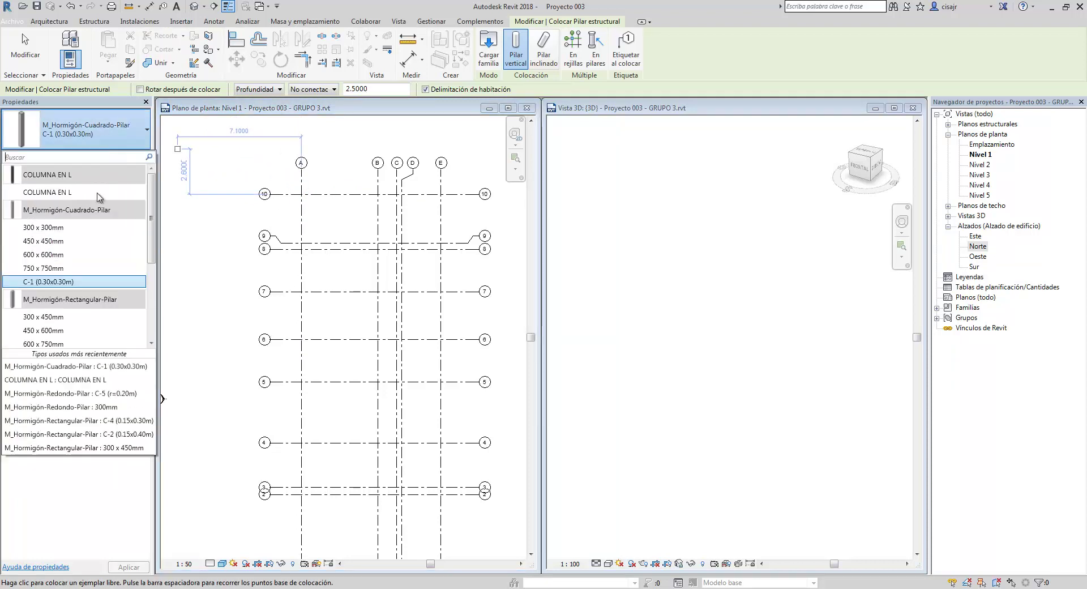
click(47, 192)
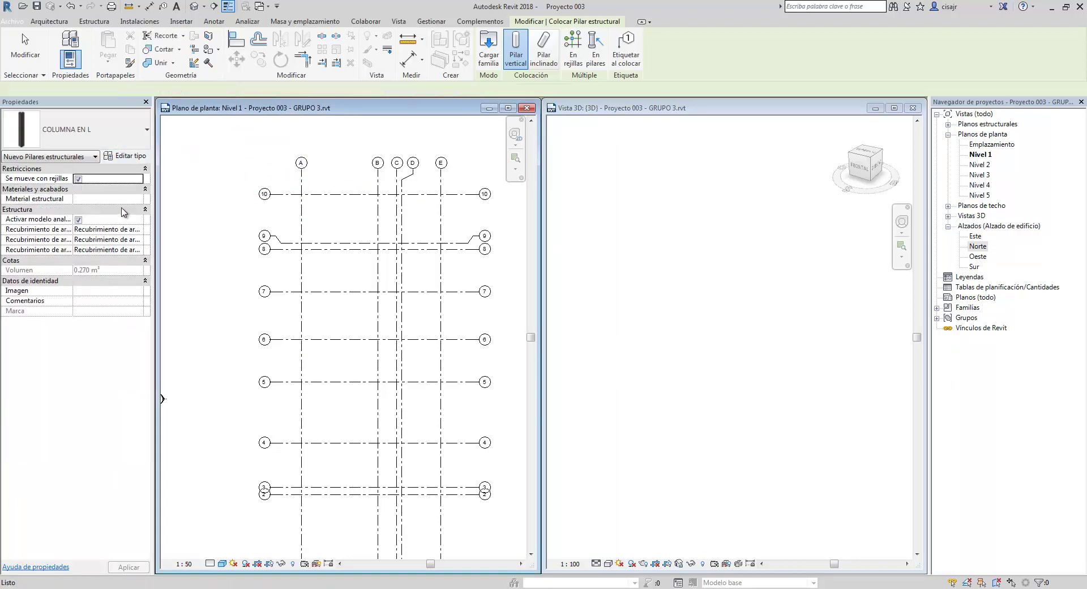
Step: Set the new column to be placed by height (Altura) up to Nivel 5
scroll(306, 212, up, 2)
scroll(306, 211, up, 1)
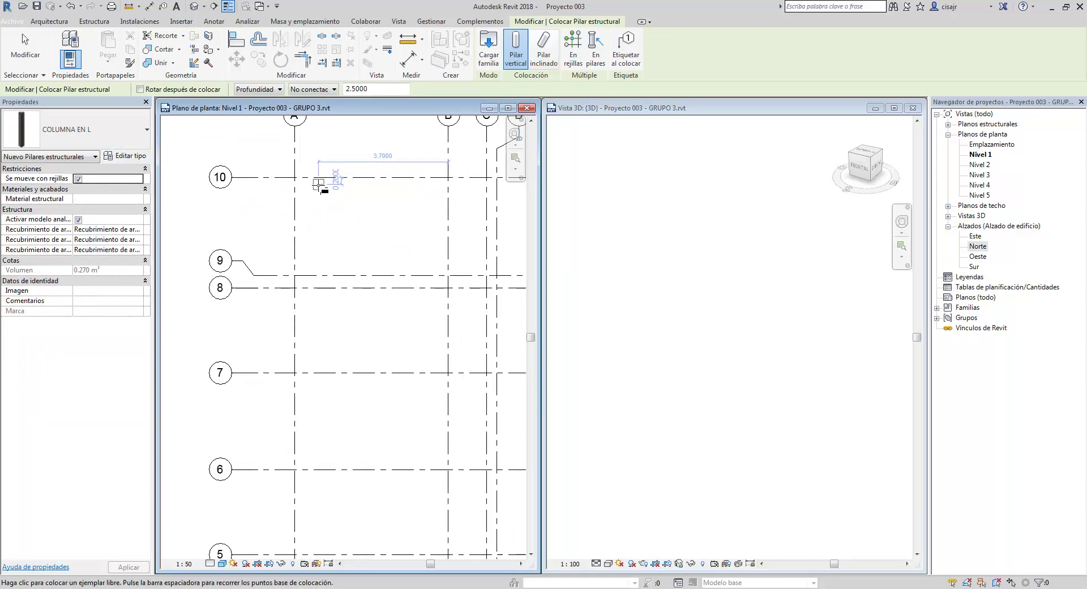
click(319, 90)
click(320, 89)
click(269, 90)
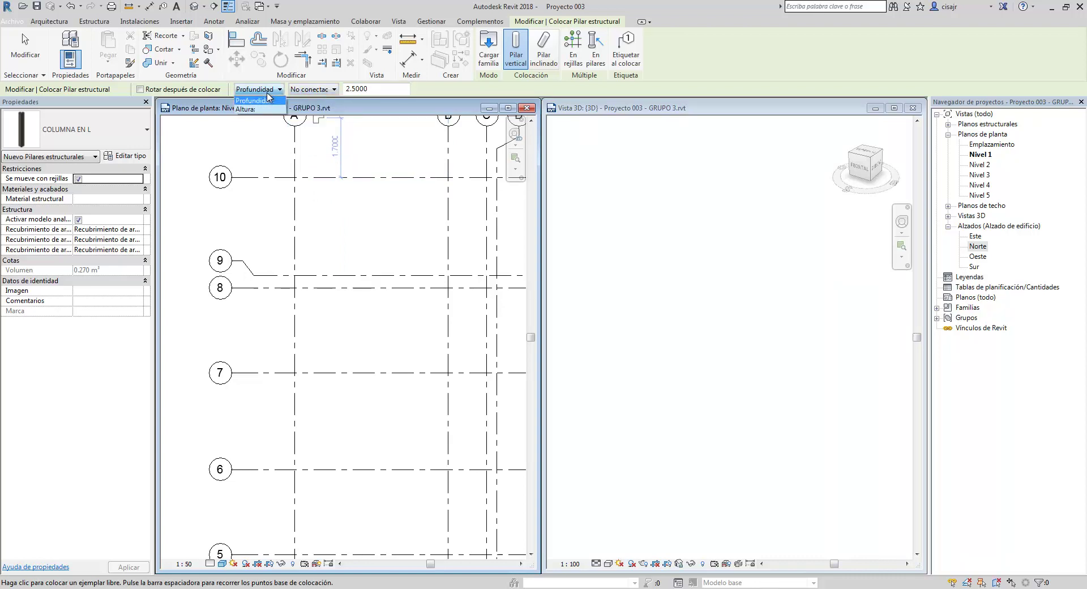
click(267, 110)
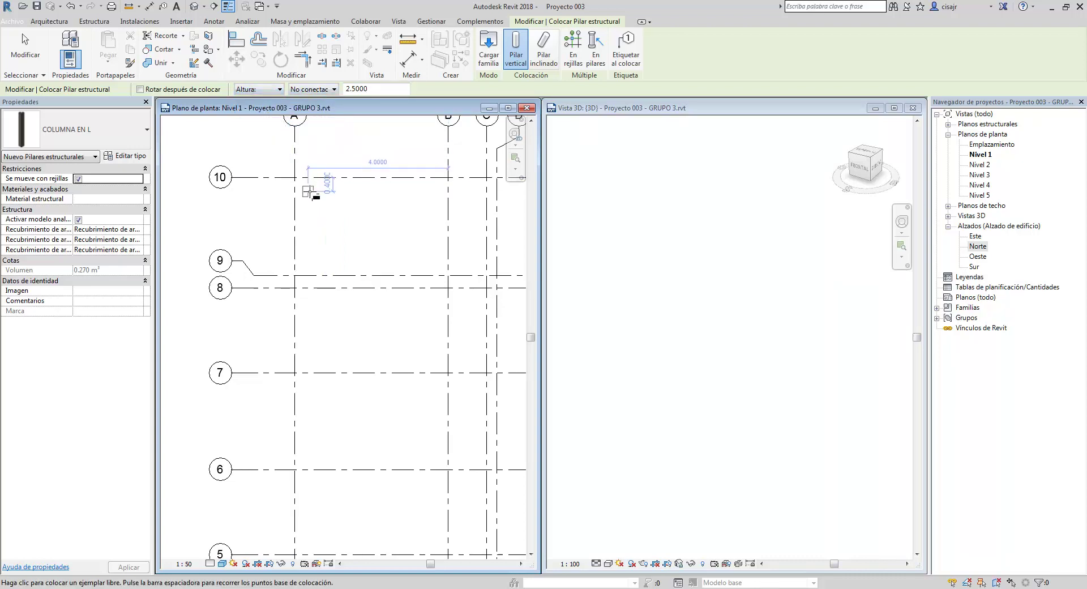
scroll(307, 191, up, 3)
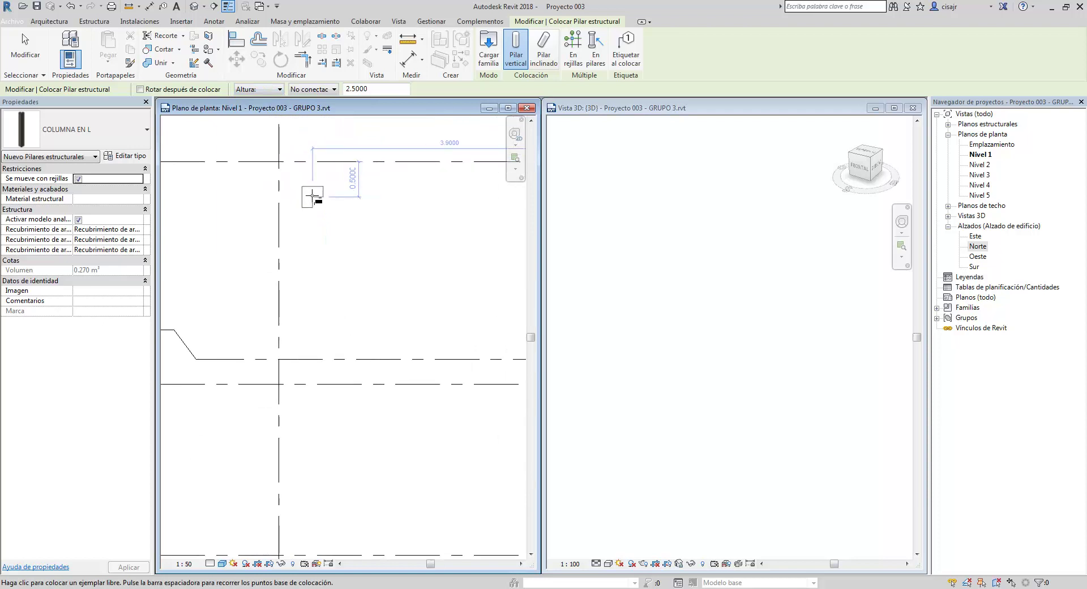
click(334, 91)
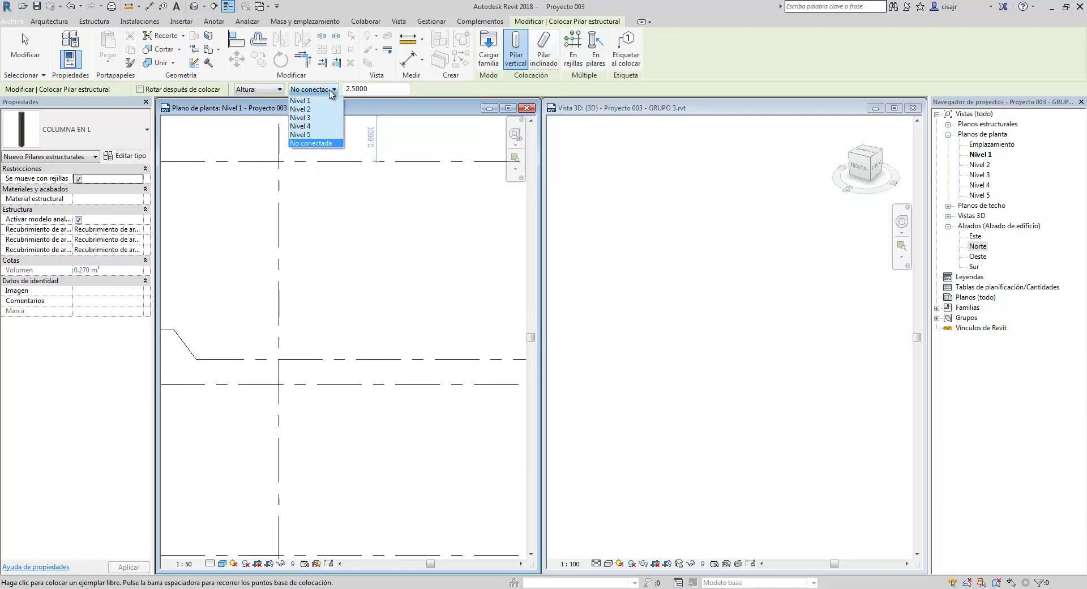
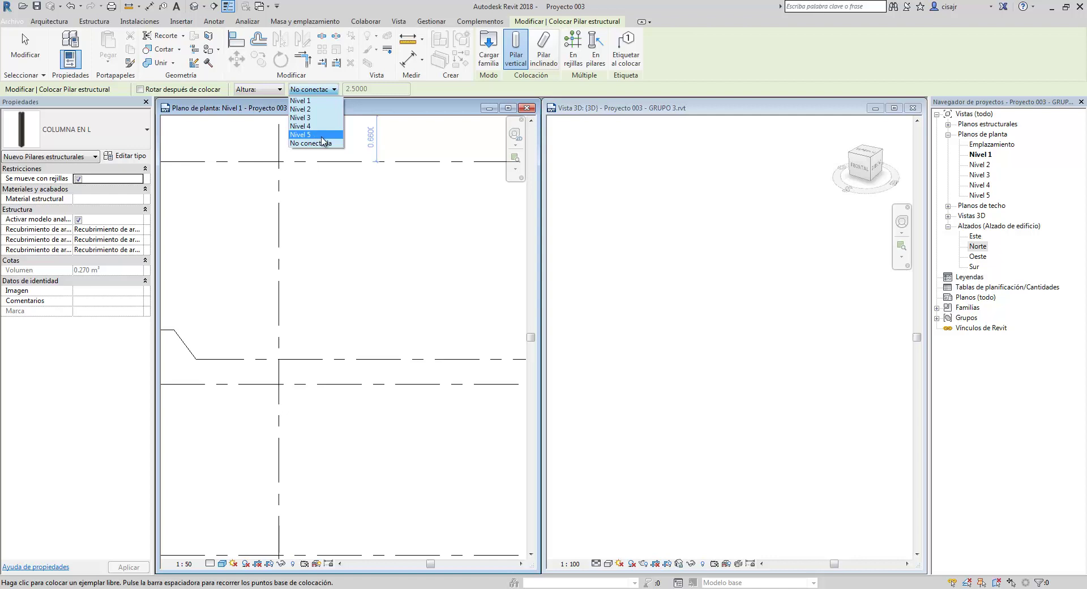
click(322, 135)
Step: Place the L-shaped column just below and to the right of the intersection of axes A and 10
scroll(298, 169, up, 1)
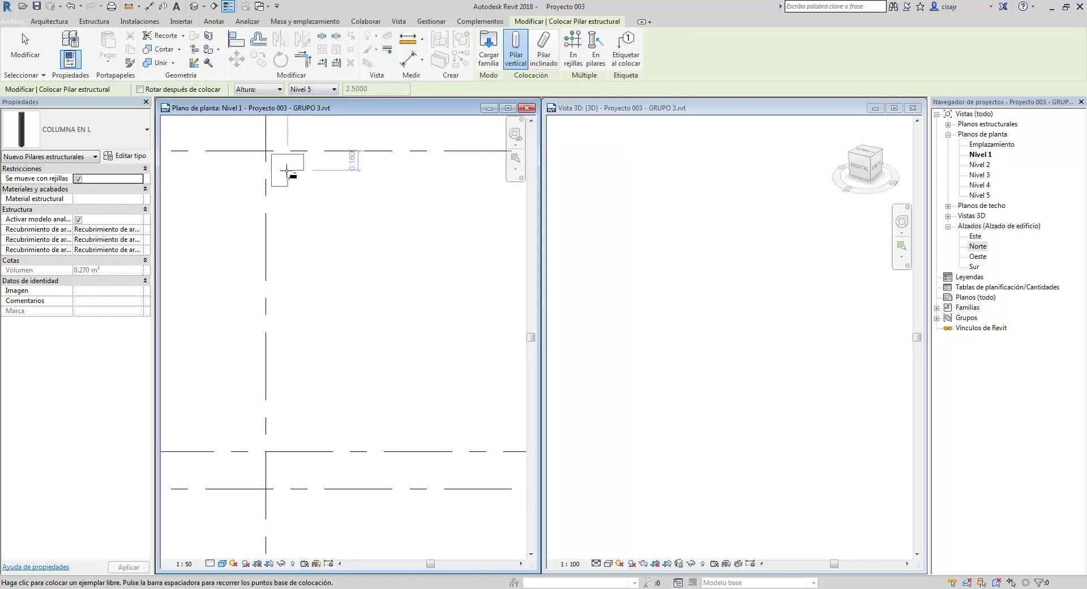
click(287, 175)
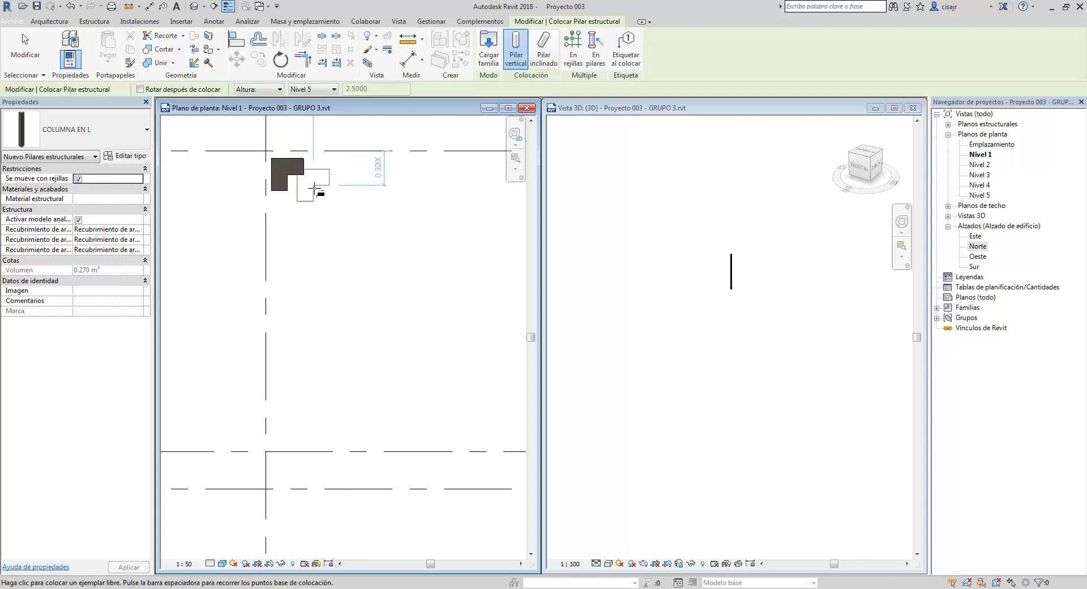
key(Escape)
middle_drag(301, 194, 241, 262)
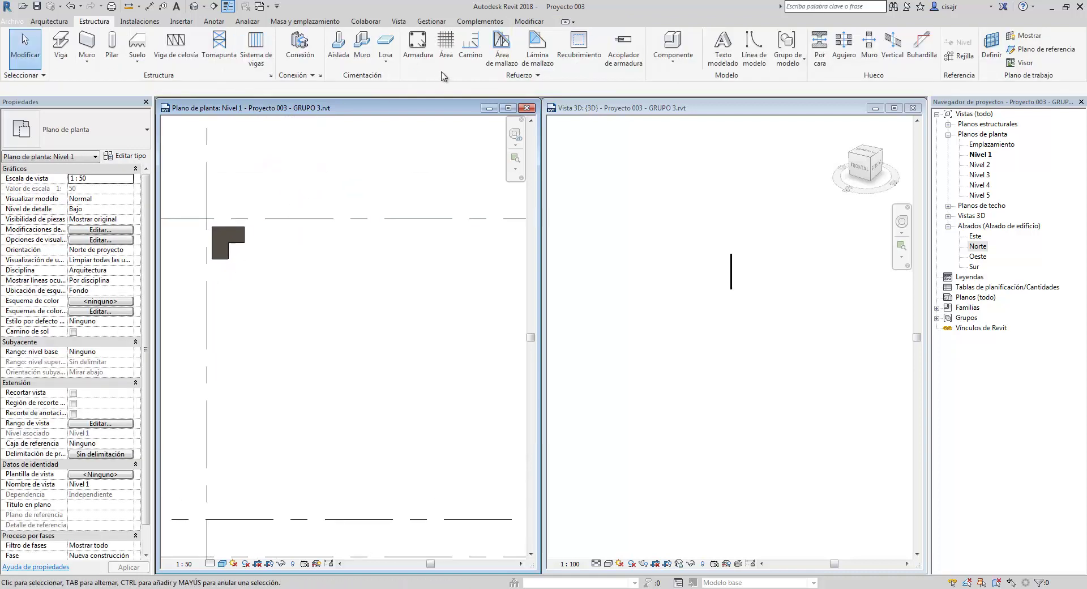
Step: Align the L column's upper face to axis 10 and its left face to axis A
middle_drag(313, 199, 379, 186)
click(534, 22)
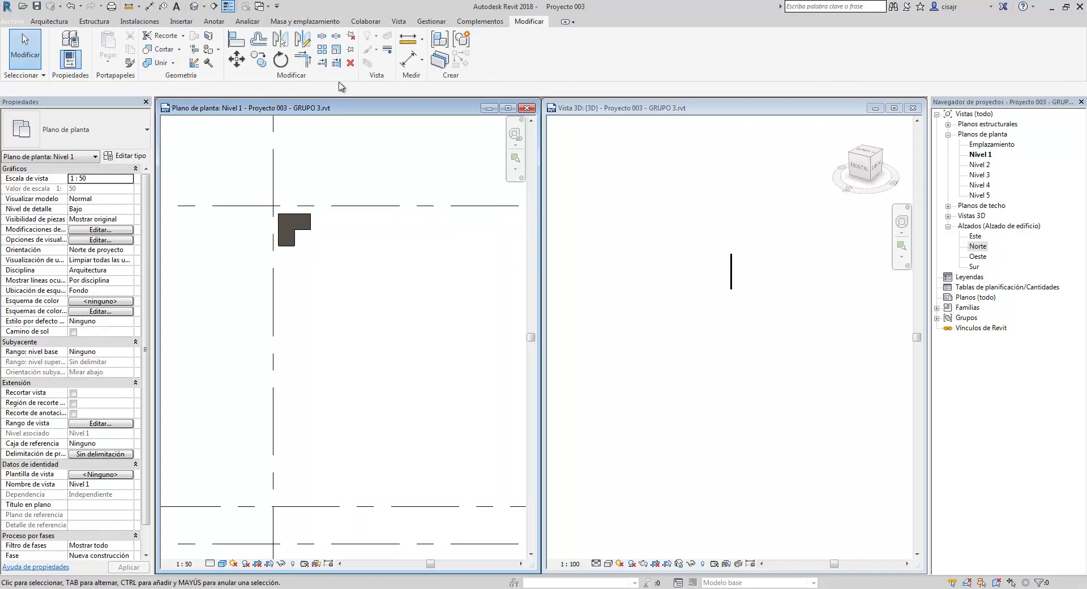
click(237, 39)
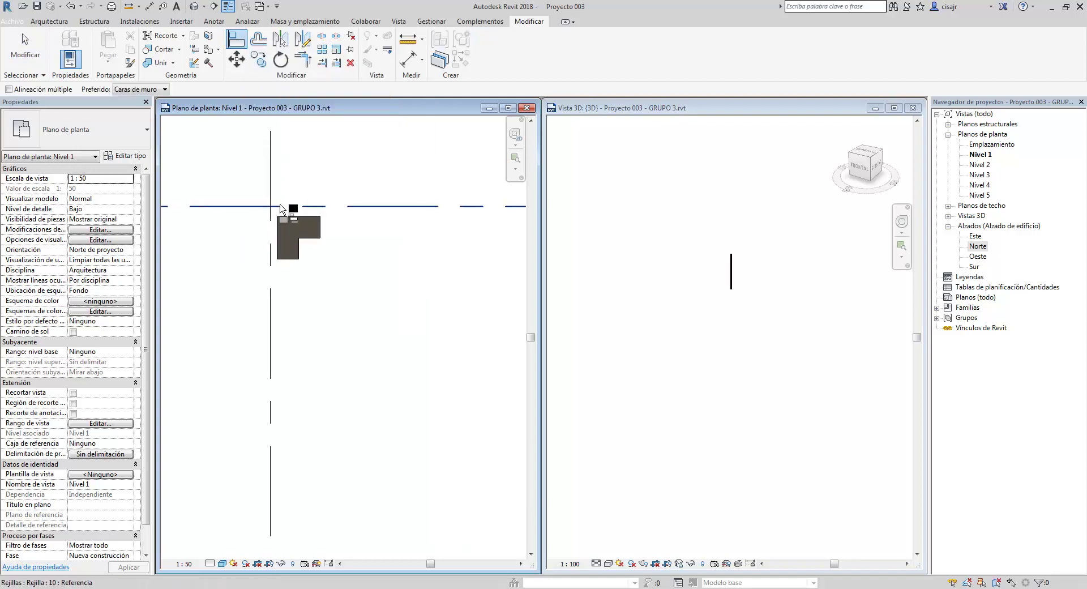
click(299, 208)
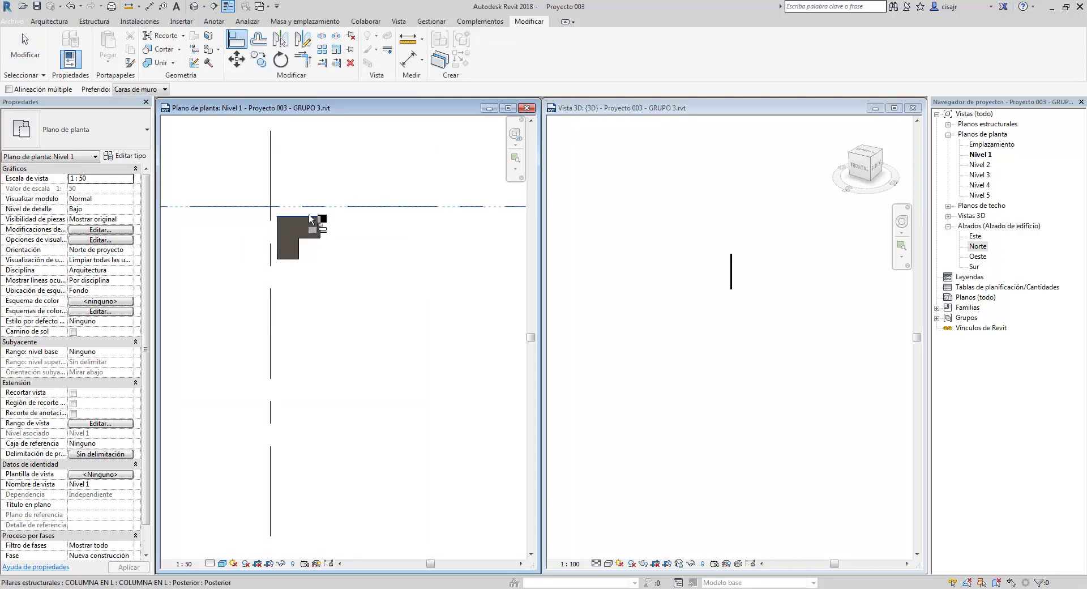
click(310, 217)
click(271, 224)
click(277, 222)
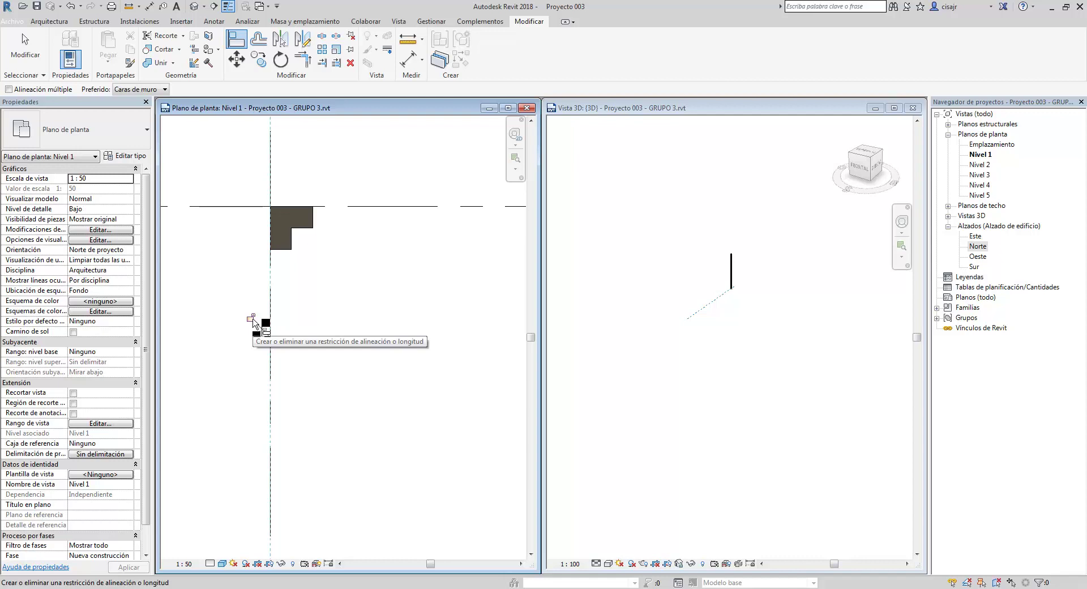
Step: Toggle the alignment constraint between the L column's left face and axis A
scroll(253, 321, down, 5)
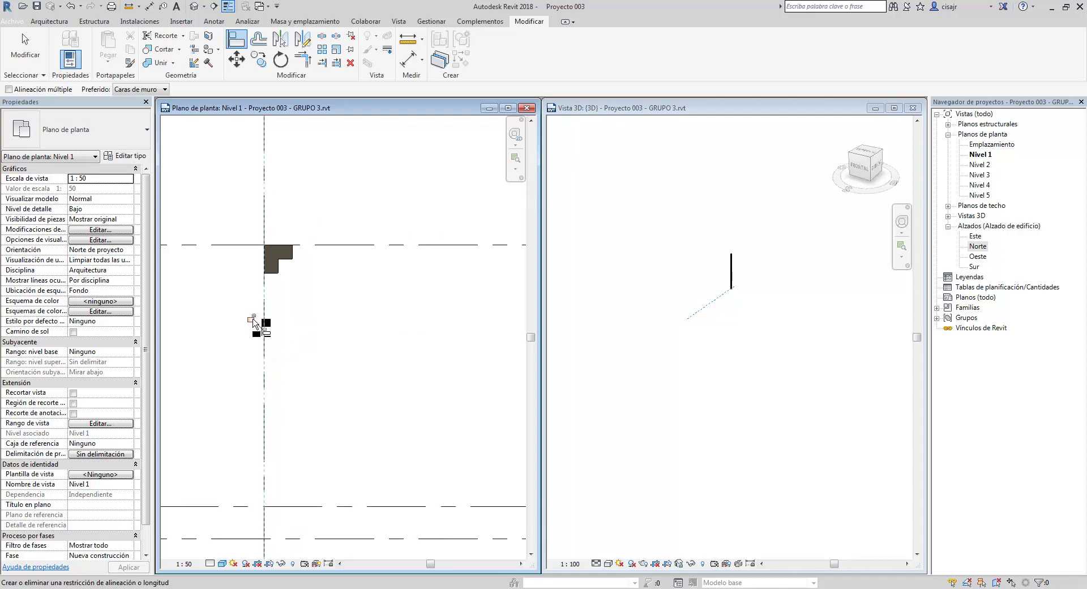
scroll(256, 323, down, 3)
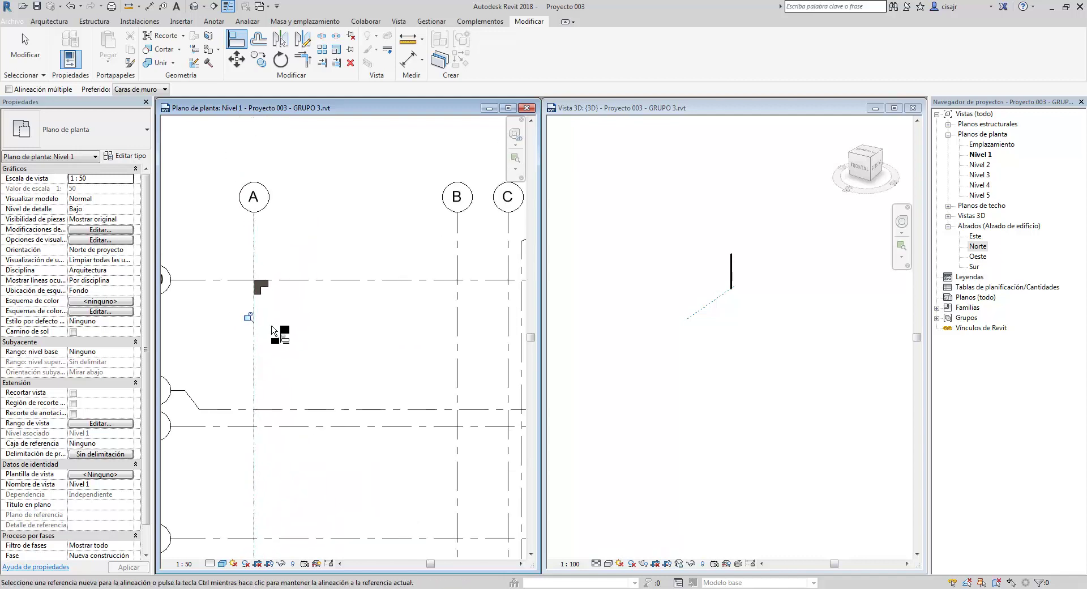
middle_drag(282, 307, 280, 255)
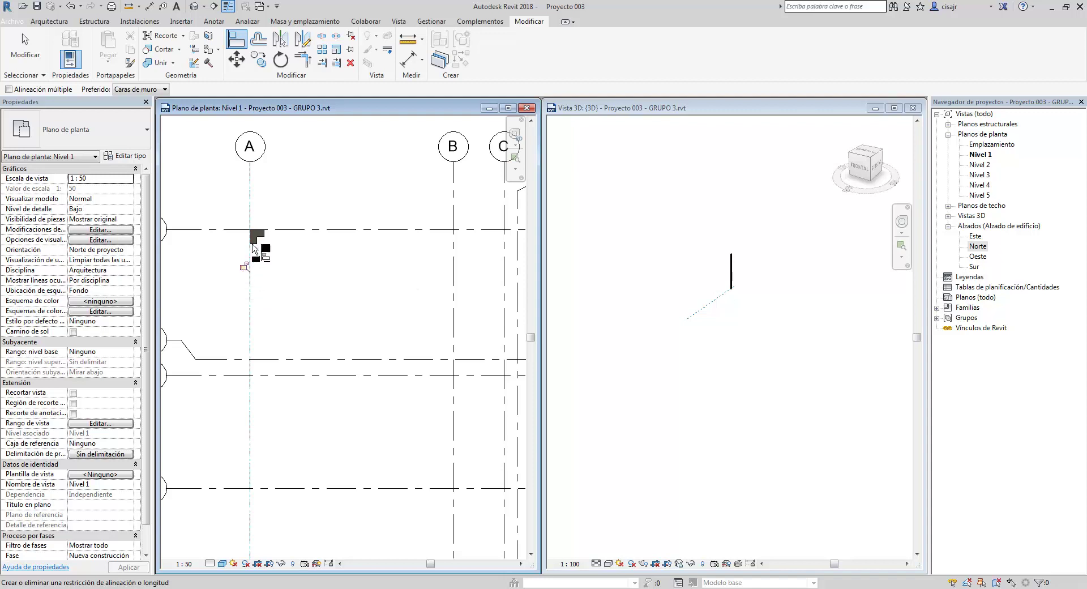
click(245, 266)
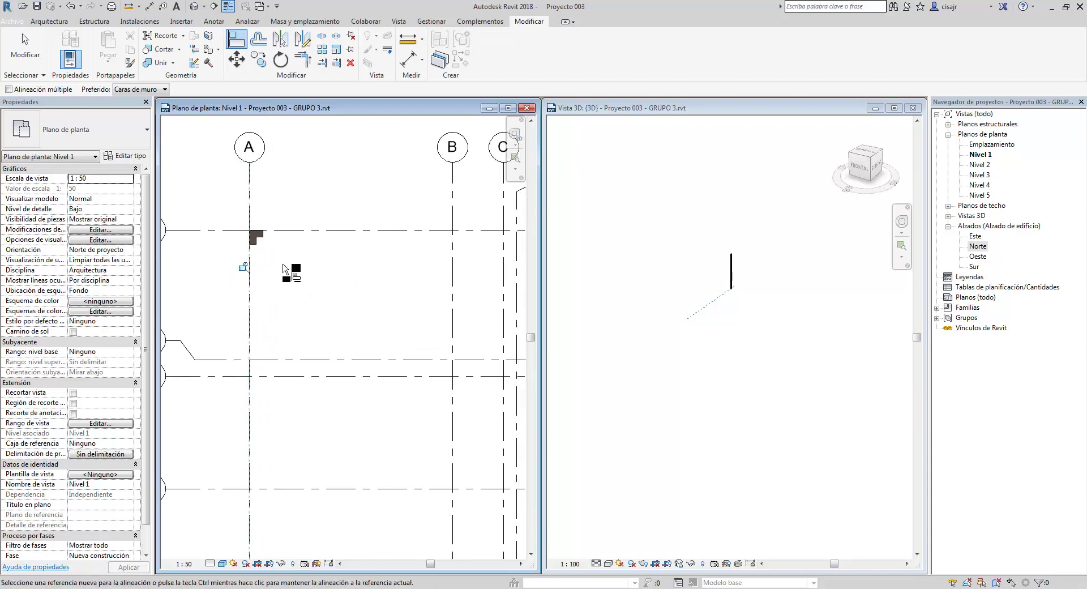
scroll(286, 275, up, 1)
middle_drag(279, 272, 287, 245)
scroll(287, 244, down, 1)
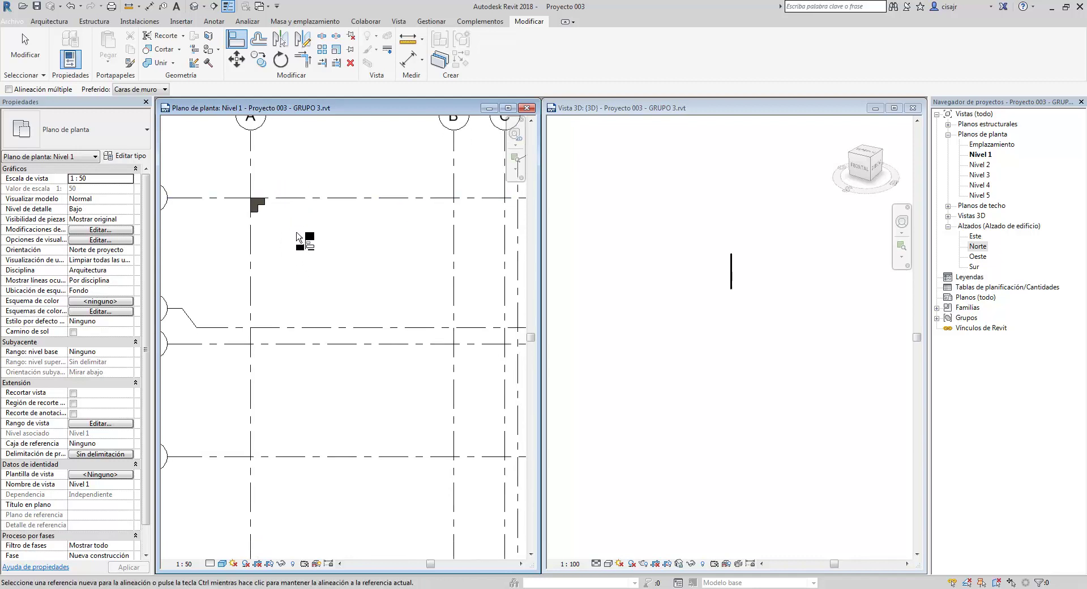
Step: Examine the L column's fit at the intersection of axes A and 10 and the surrounding grid
scroll(254, 210, up, 6)
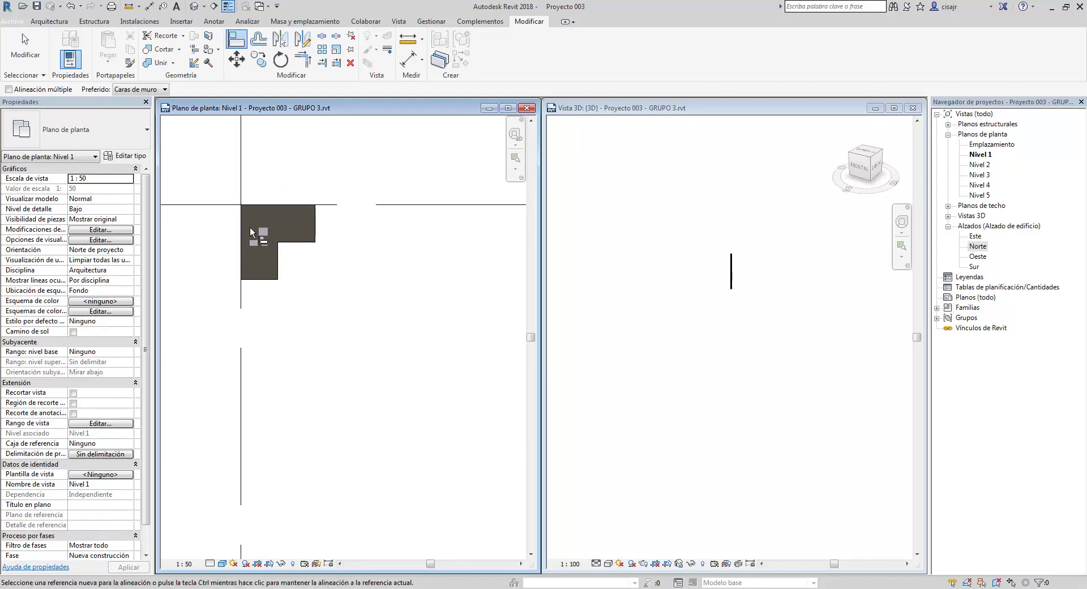
scroll(216, 233, down, 1)
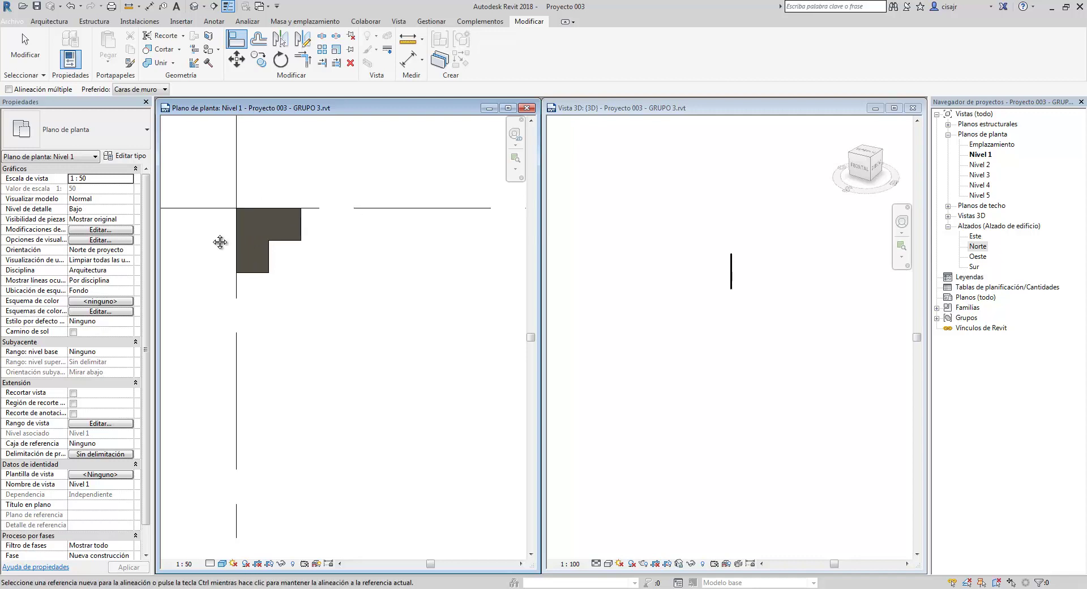
middle_drag(218, 241, 311, 214)
scroll(302, 229, down, 1)
scroll(302, 229, down, 2)
middle_drag(291, 255, 223, 255)
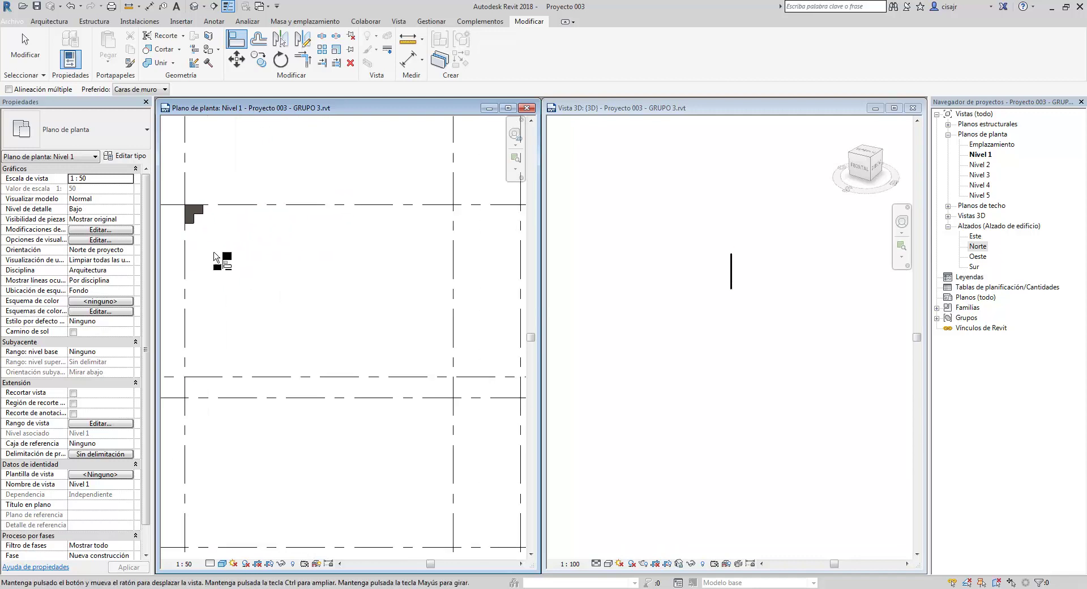
scroll(223, 255, down, 2)
middle_drag(340, 259, 388, 233)
scroll(391, 225, up, 1)
key(Escape)
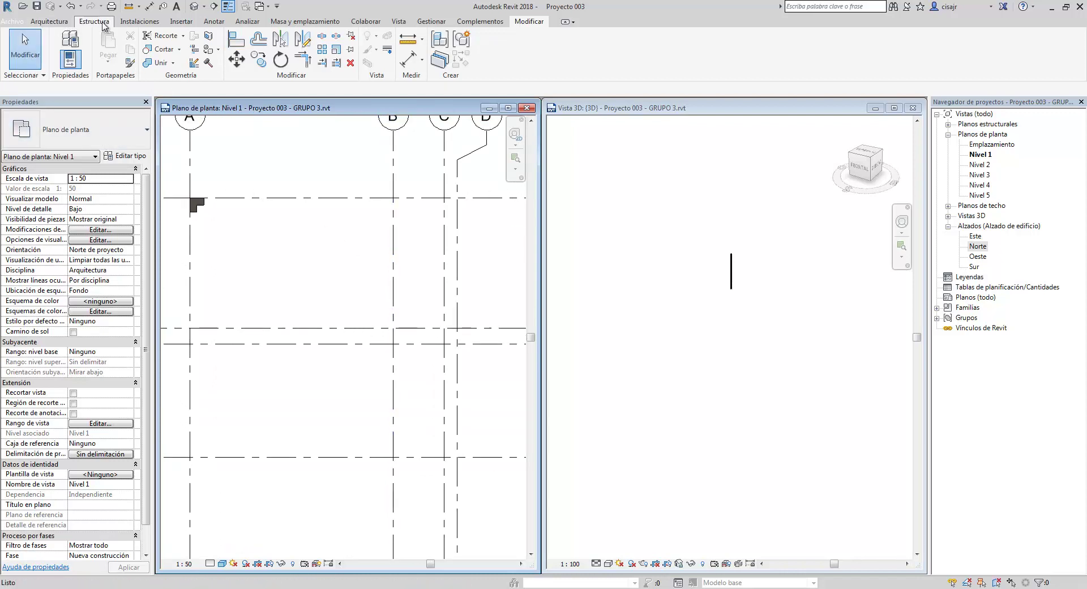
Step: Start placing a structural column of type M_Hormigón-Rectangular-Pilar C-4 (0.15x0.30m)
key(c)
key(l)
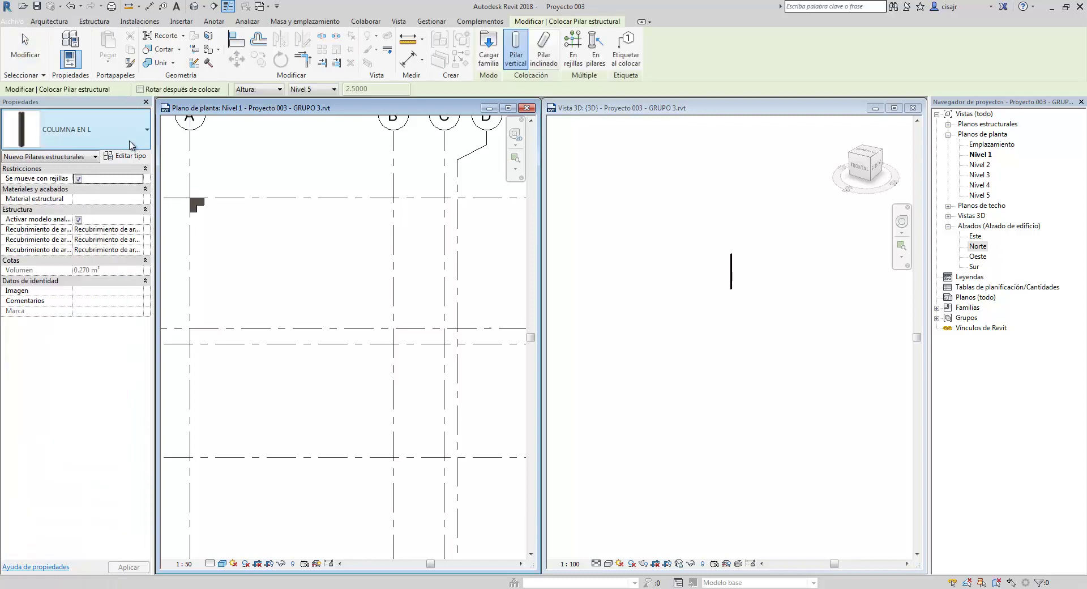
click(125, 135)
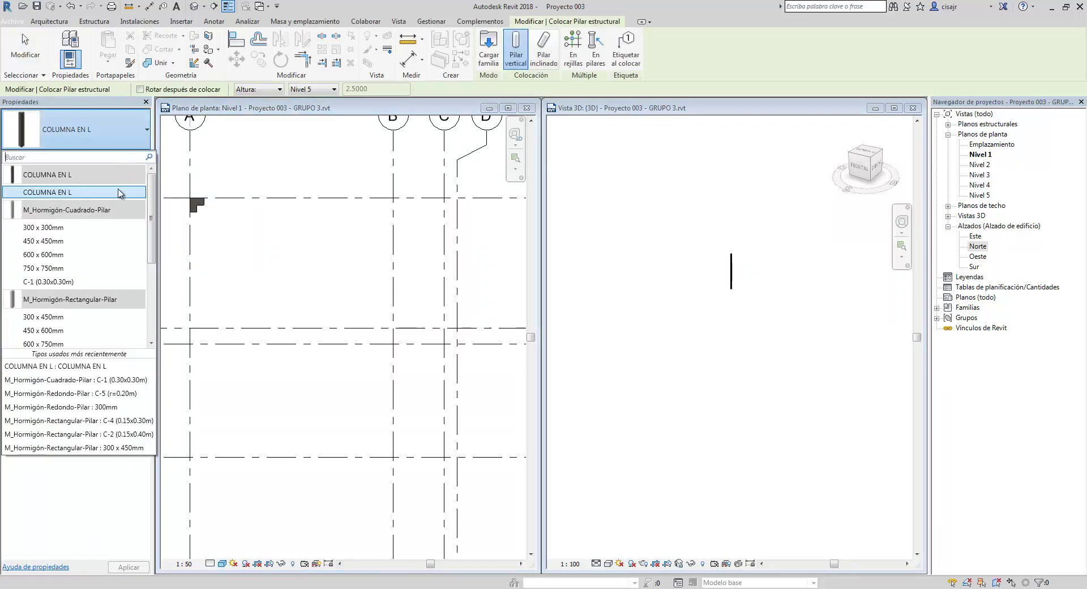
drag(152, 196, 156, 238)
scroll(148, 231, down, 2)
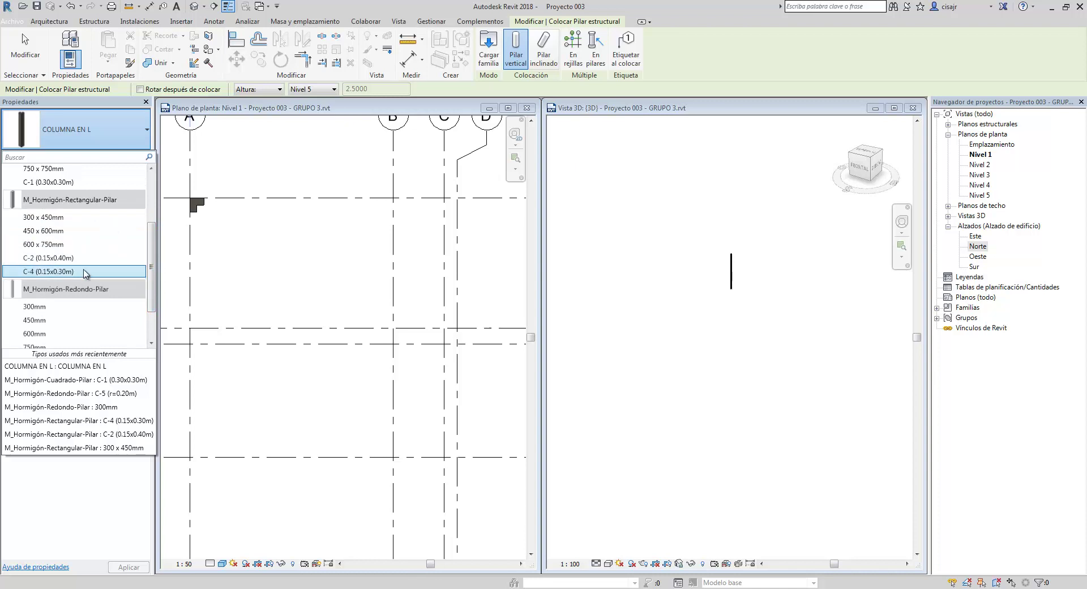
click(84, 271)
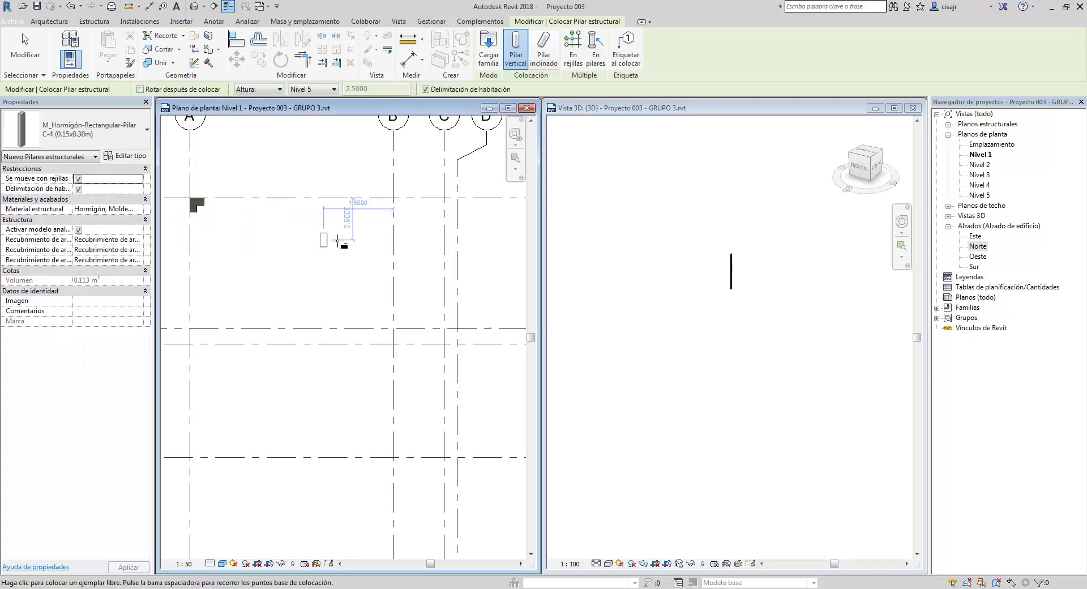
Step: Examine the column types and positions along axis 10 between axes B and E in the AutoCAD structural plan
scroll(355, 223, up, 1)
scroll(360, 224, down, 2)
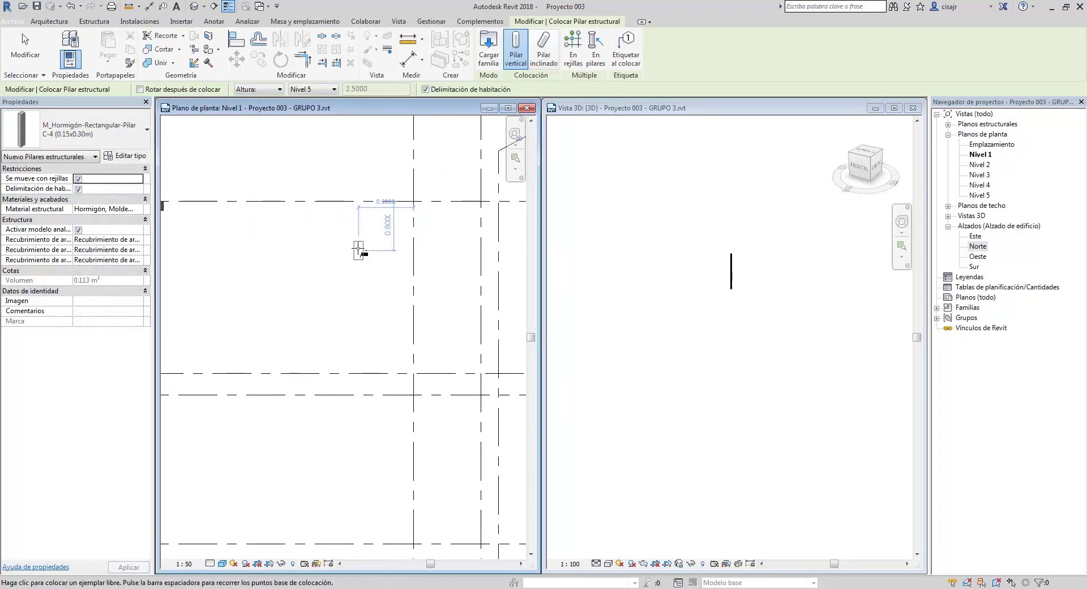
scroll(370, 224, down, 1)
scroll(360, 227, down, 1)
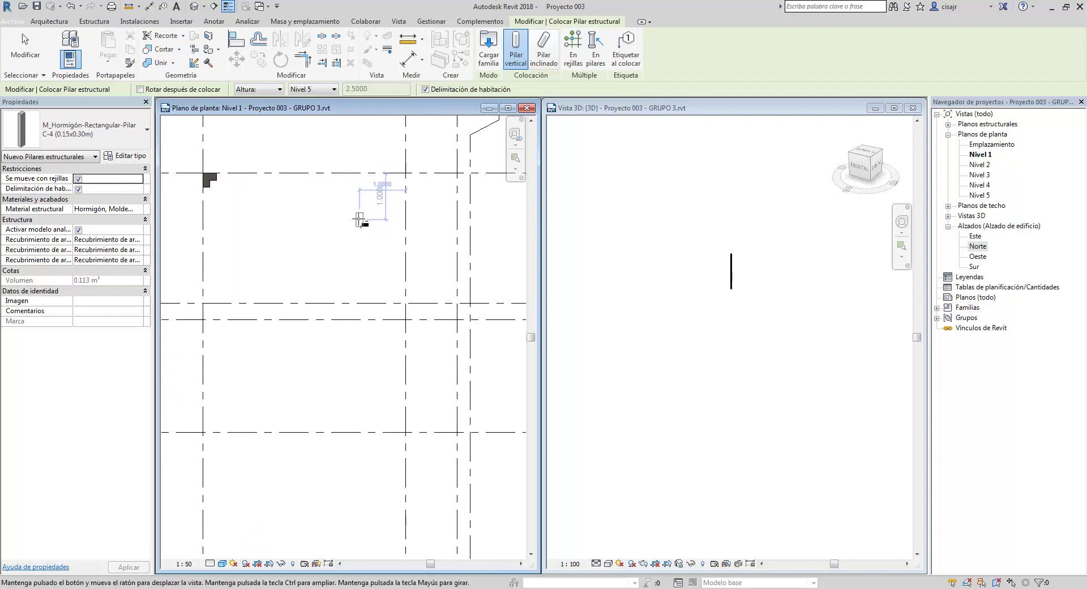
scroll(357, 209, up, 2)
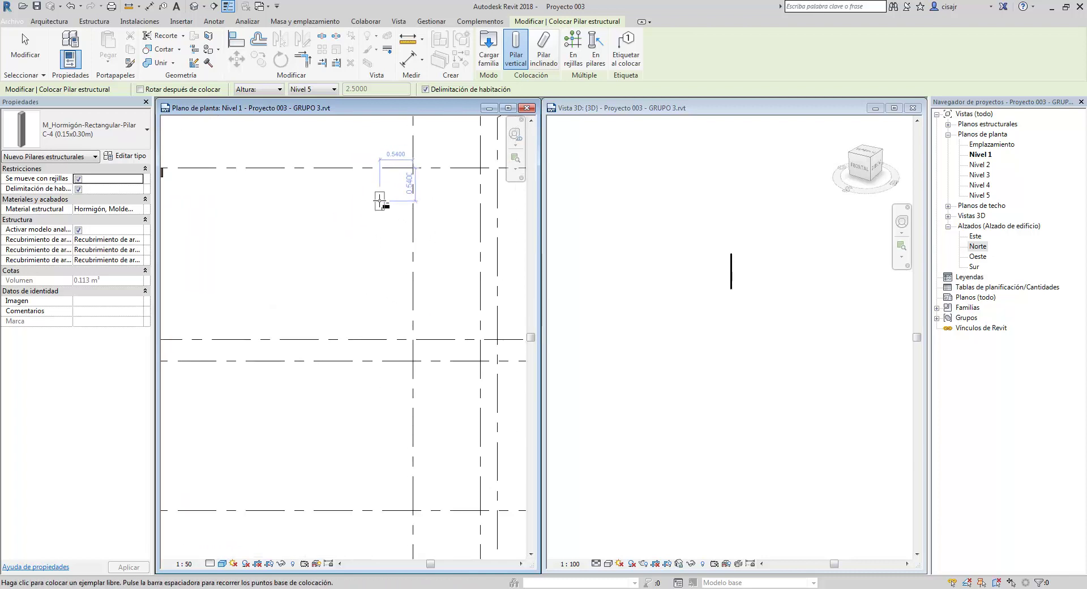
scroll(365, 209, down, 2)
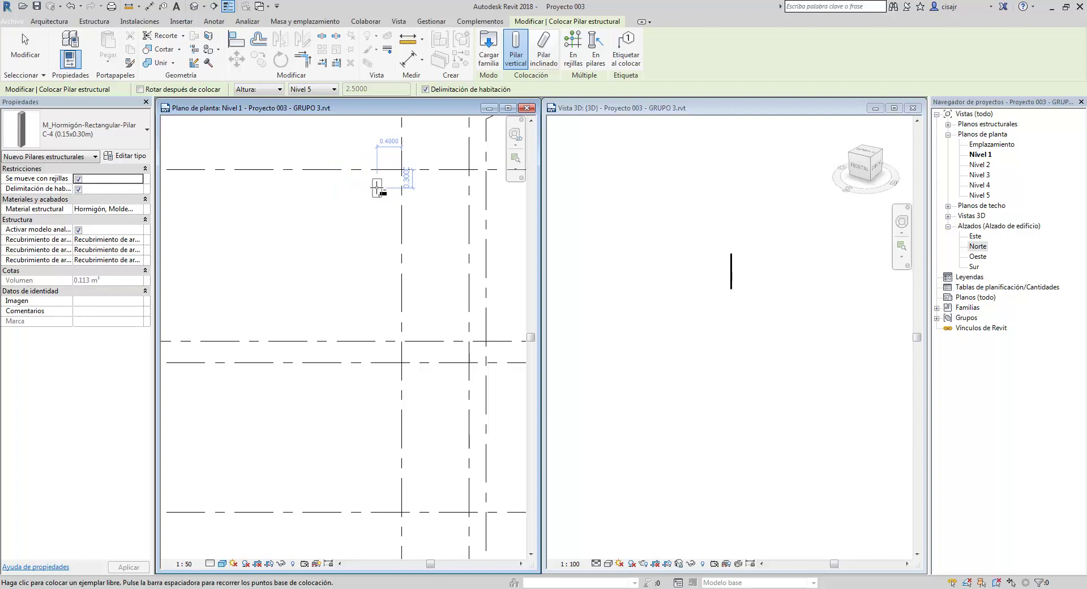
scroll(376, 187, up, 2)
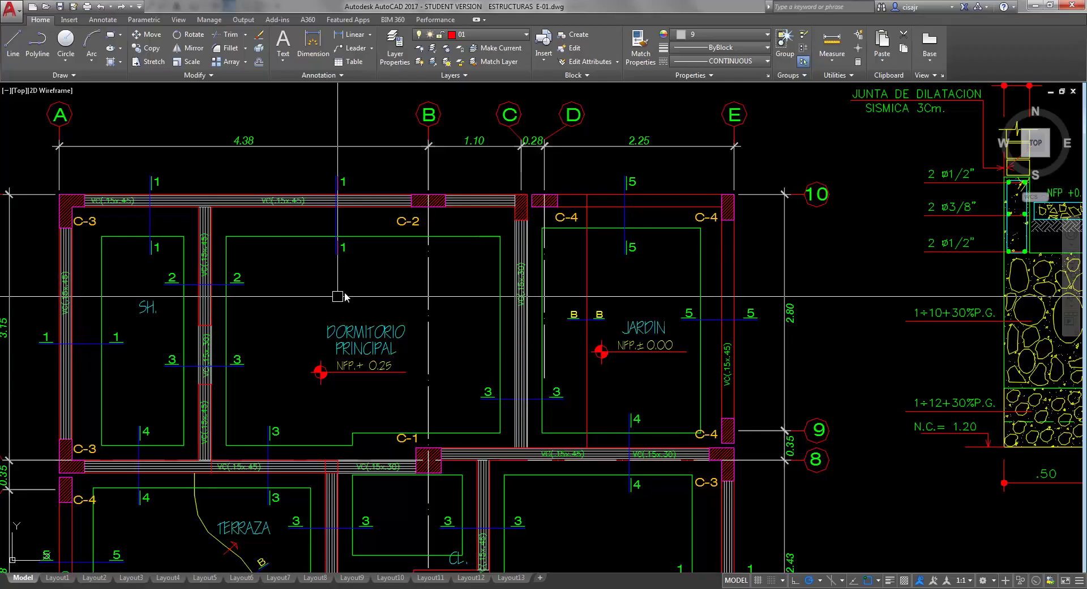
middle_drag(408, 286, 291, 287)
scroll(389, 232, up, 2)
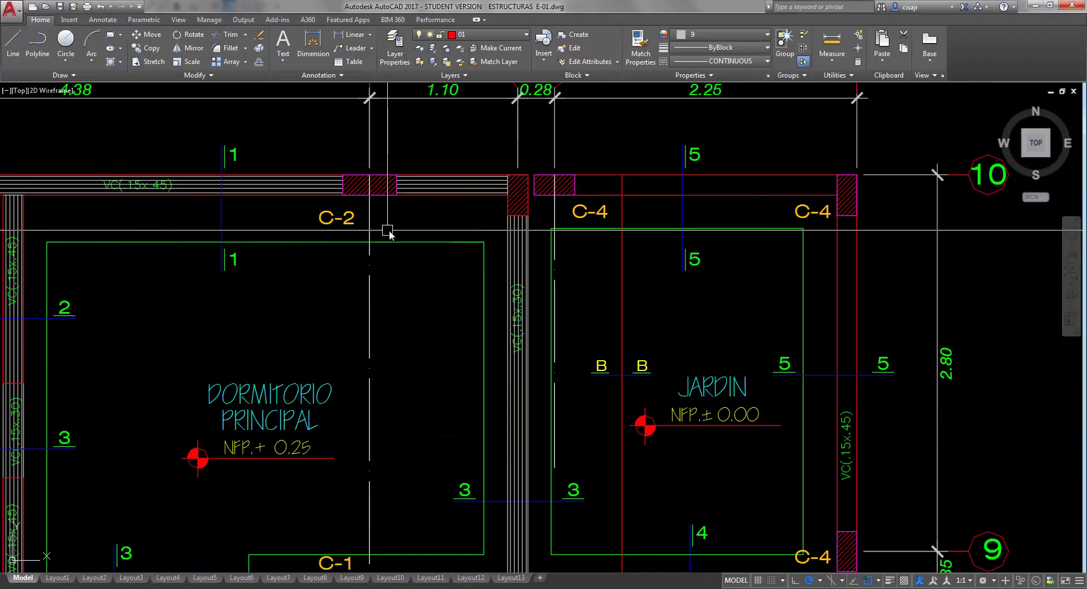
middle_drag(389, 232, 332, 308)
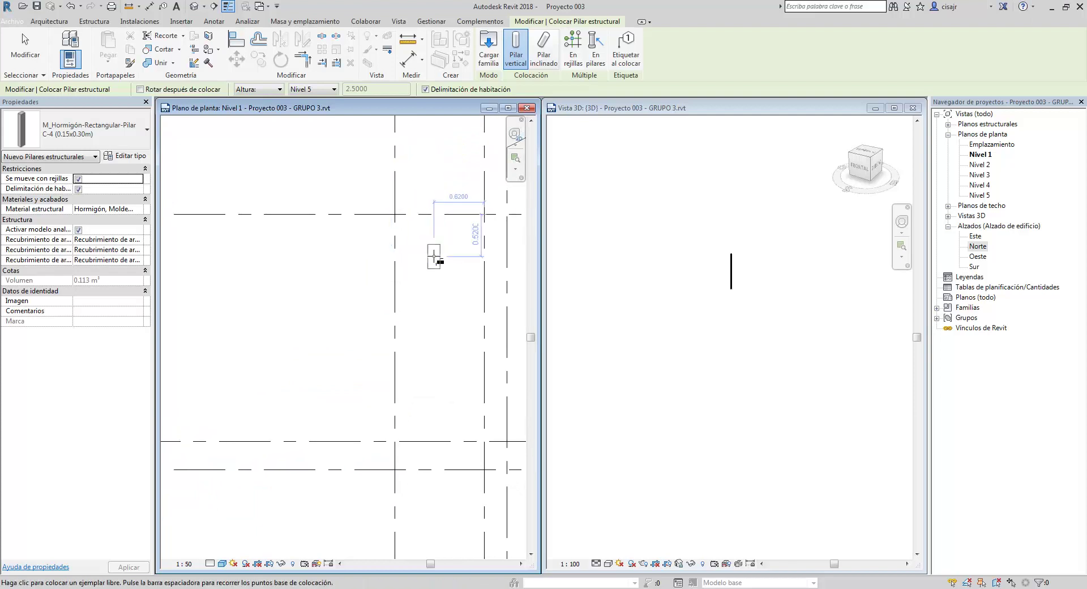
Step: In Revit, place a vertical C-4 column centred on axis C with its upper face on axis 10
middle_drag(432, 248, 247, 265)
scroll(235, 272, down, 1)
scroll(304, 243, up, 2)
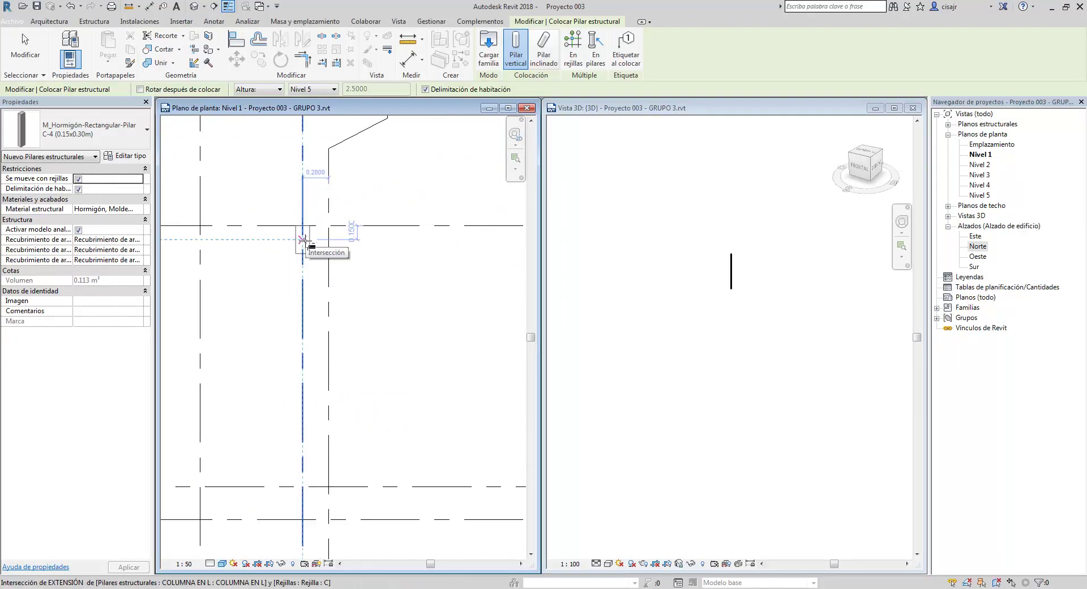
click(304, 241)
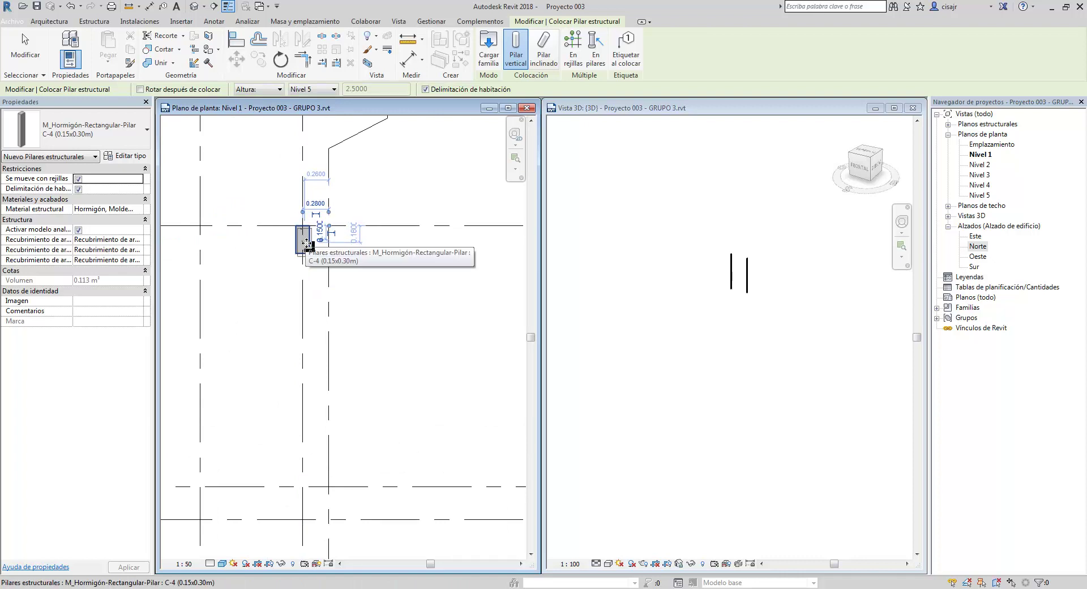
Step: Place another vertical C-4 column centred on axis E, level with the column on axis C
middle_drag(309, 245, 249, 267)
scroll(283, 271, down, 1)
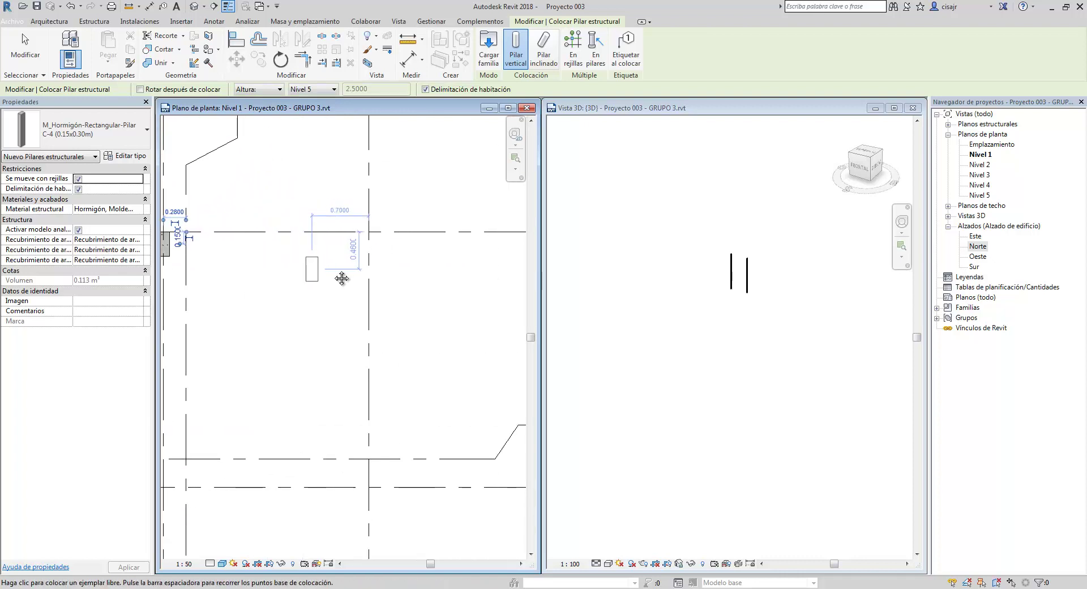
scroll(342, 277, down, 3)
scroll(319, 287, up, 2)
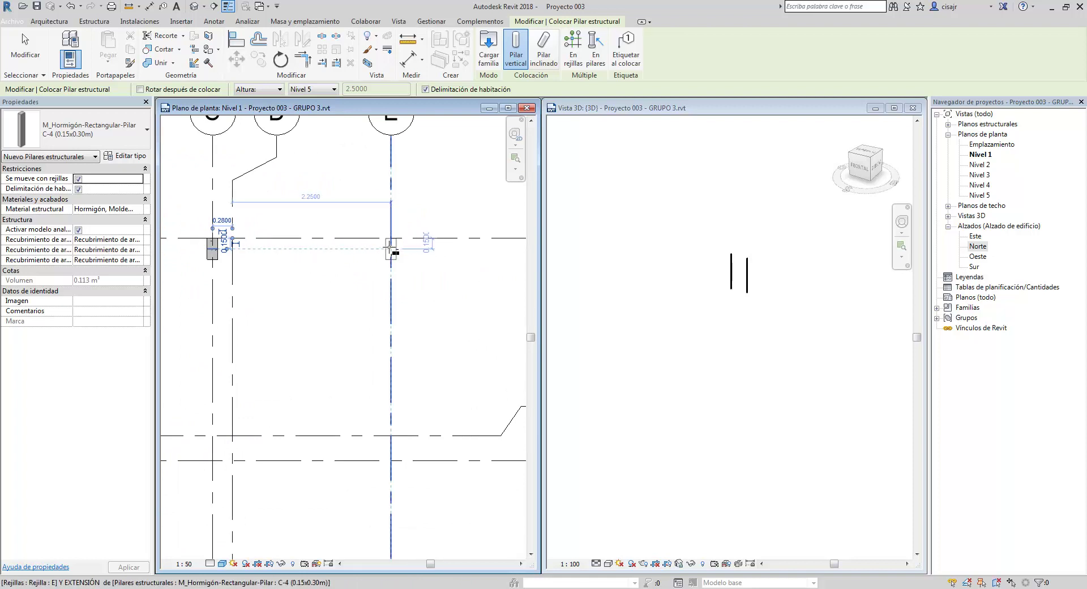
click(390, 247)
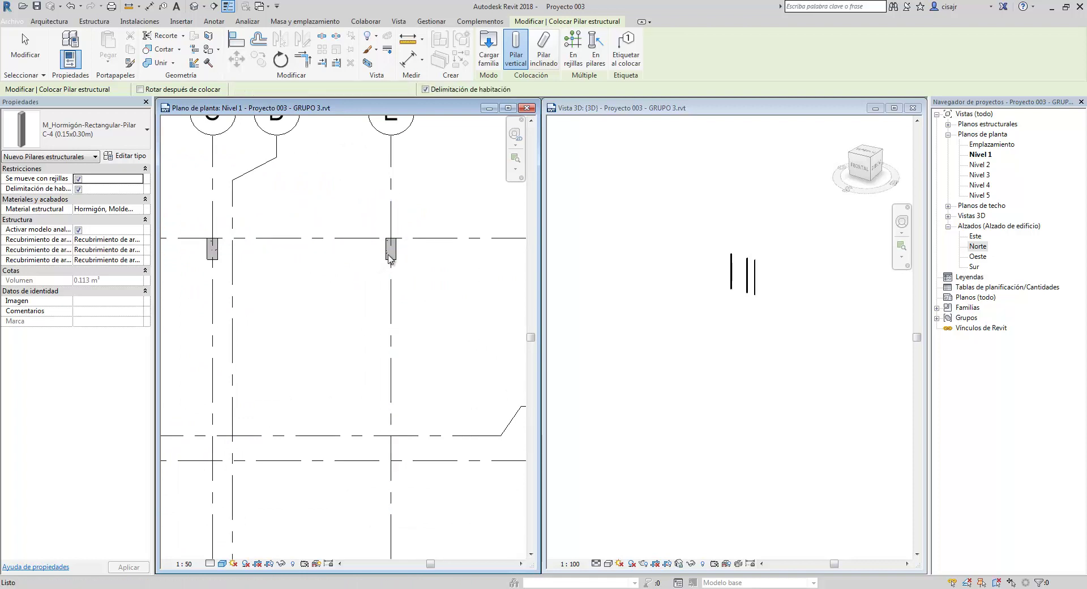
key(Escape)
Step: Align the right face of the C-4 column at axes E and 10 to axis E
scroll(389, 250, up, 4)
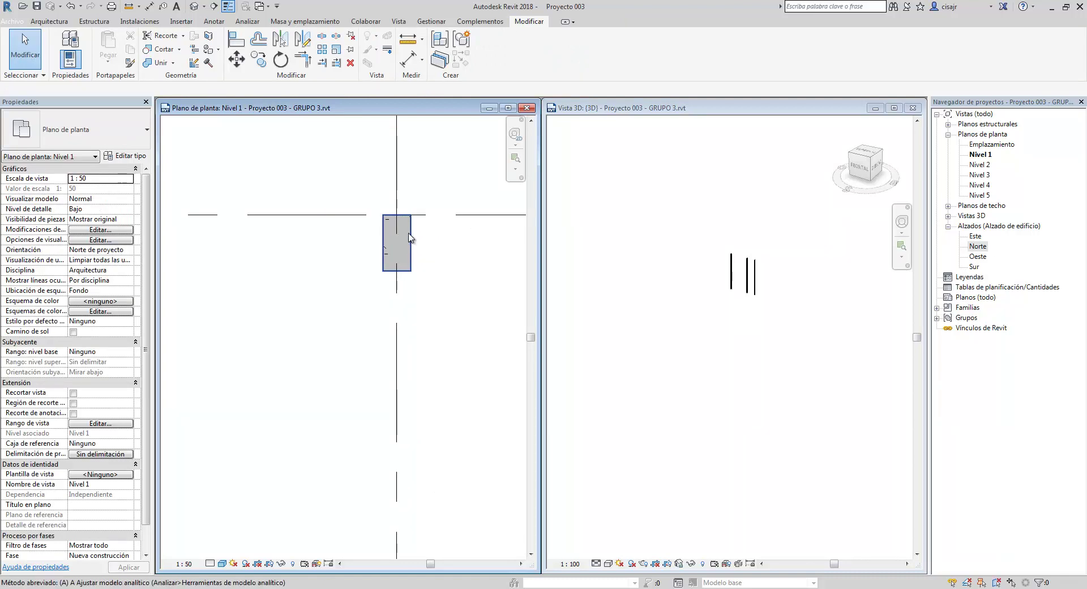
key(a)
key(l)
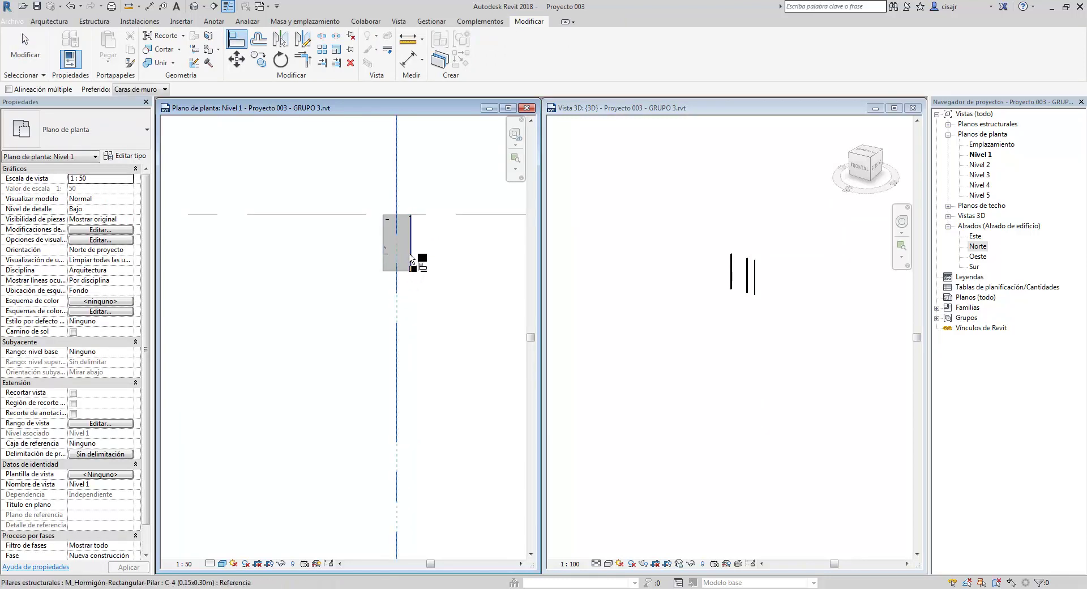
click(412, 258)
scroll(397, 284, down, 4)
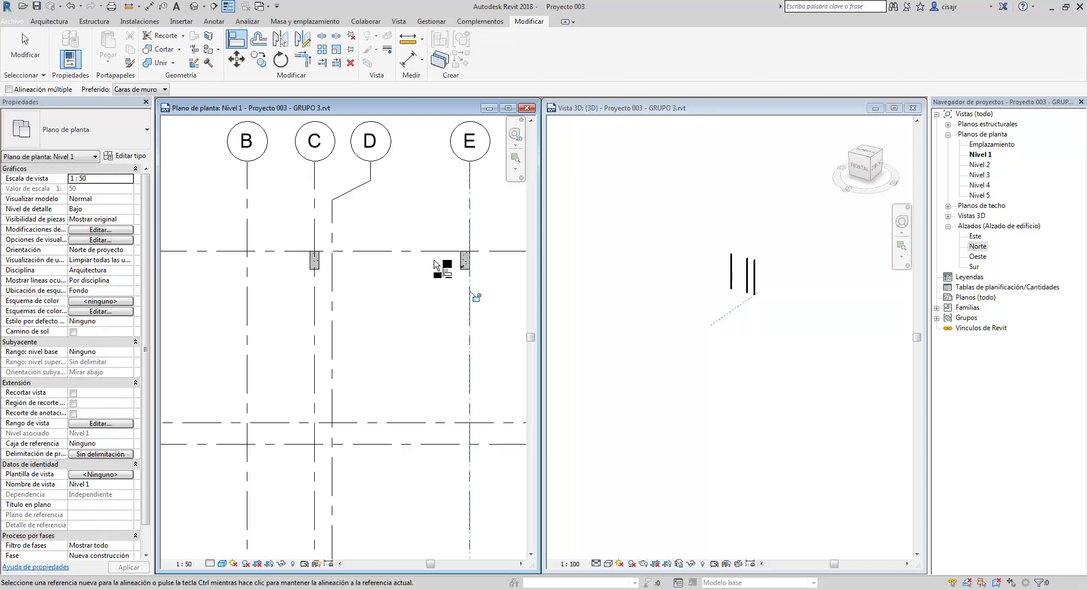
middle_drag(434, 263, 408, 264)
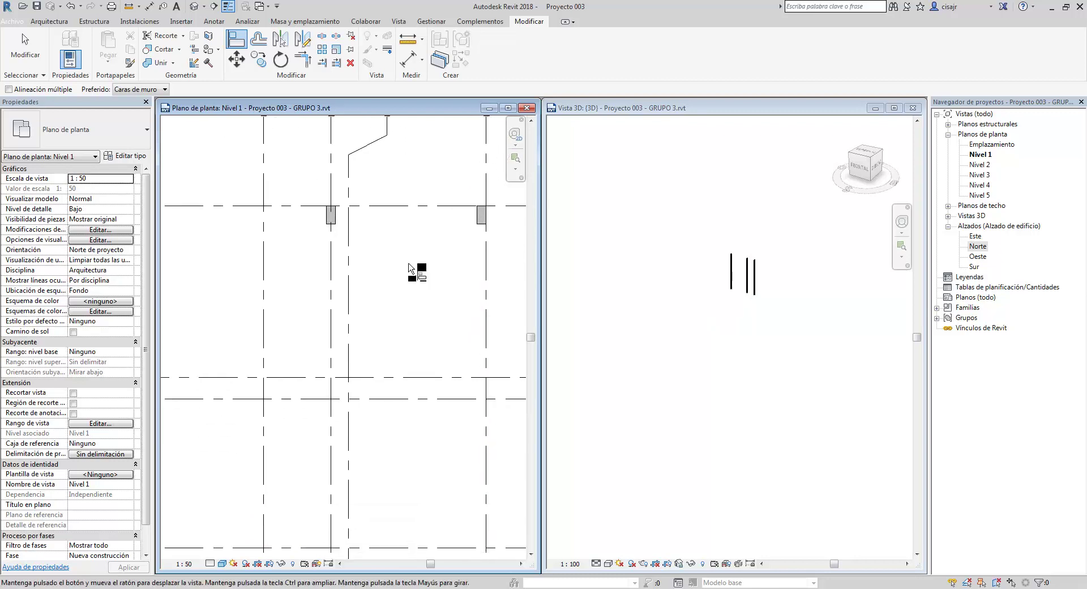
key(Escape)
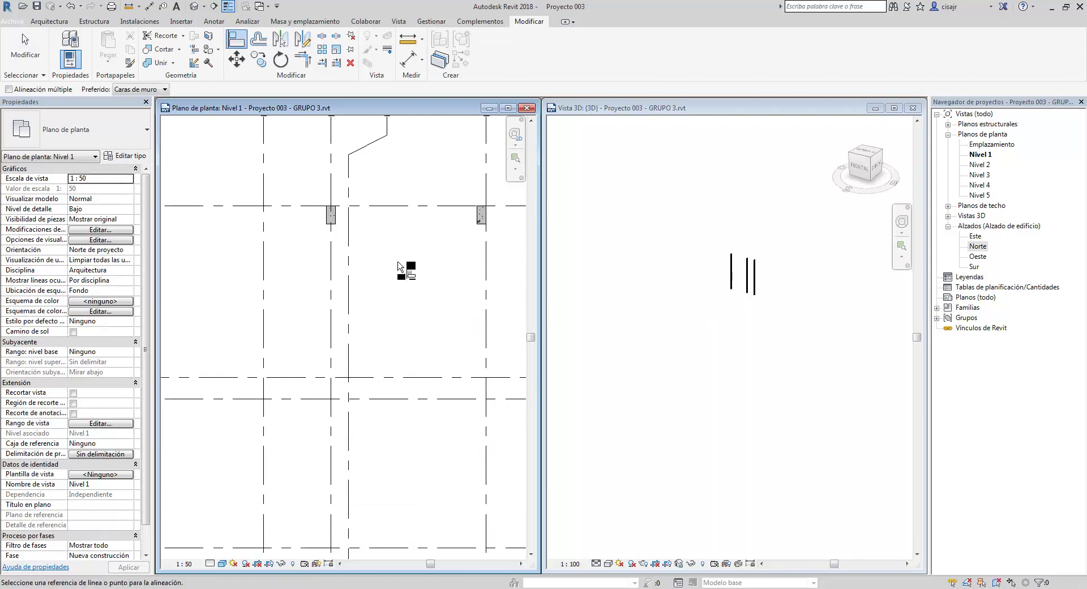
key(Escape)
Step: Place a third C-4 column just below axis 10 and to the right of axis D
key(c)
key(l)
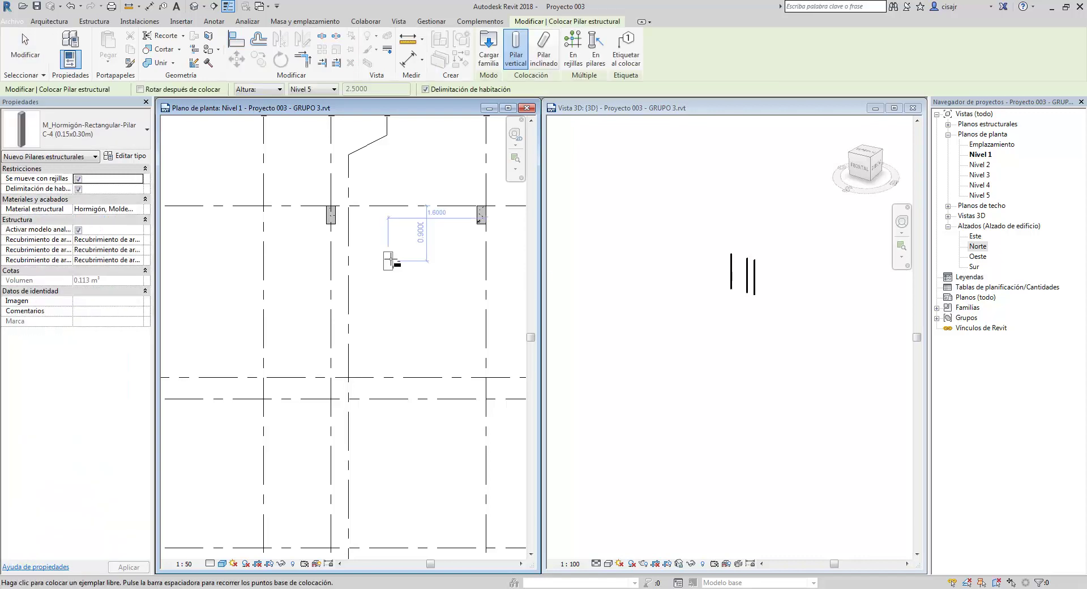
scroll(369, 226, up, 1)
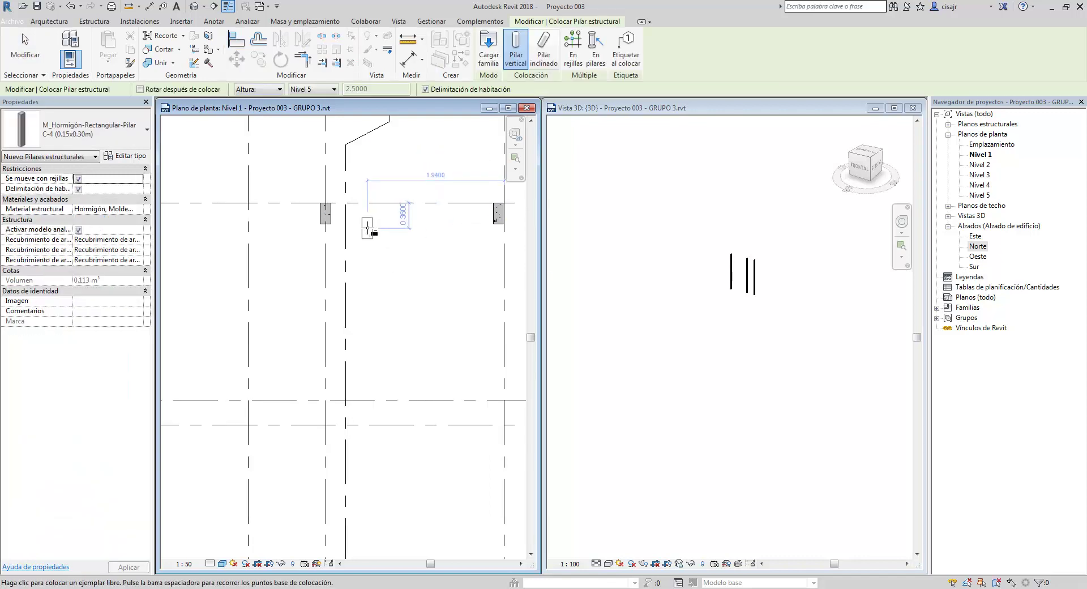
scroll(369, 228, up, 1)
scroll(377, 221, up, 1)
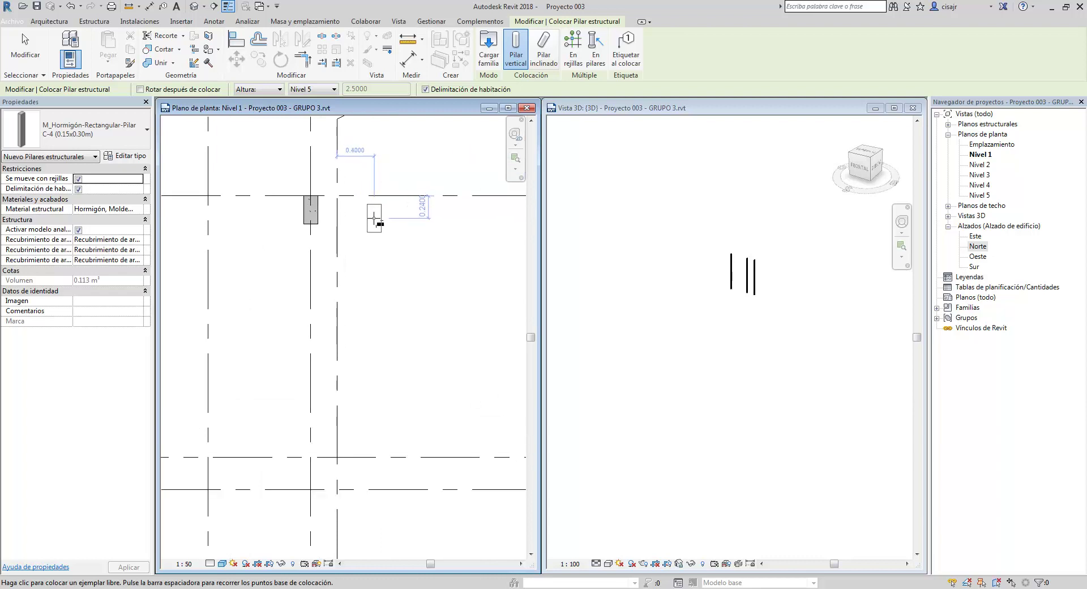
scroll(374, 218, up, 1)
click(360, 226)
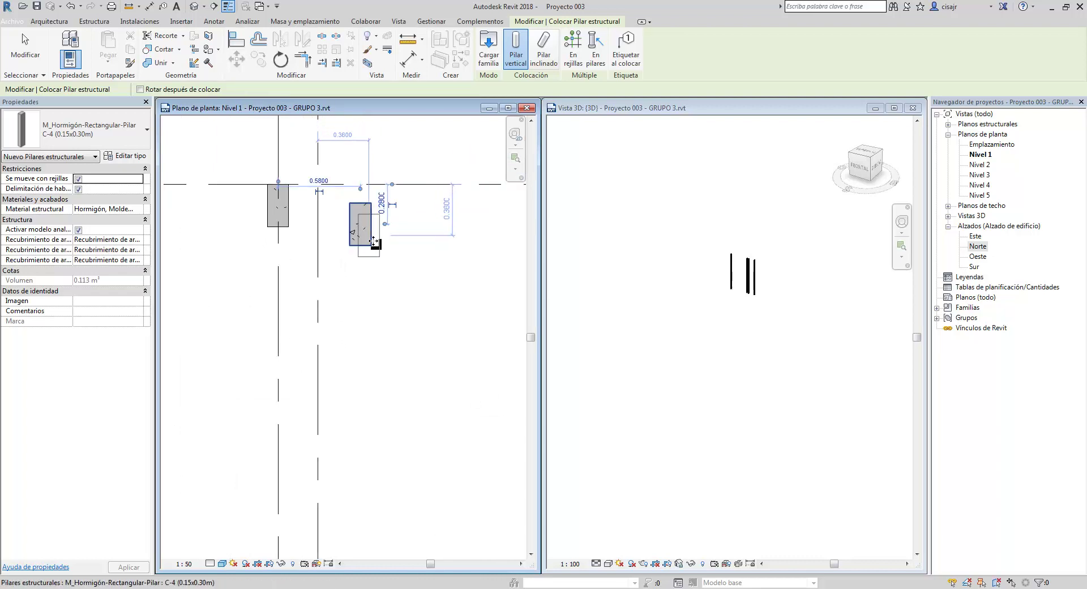
scroll(360, 226, down, 2)
key(Escape)
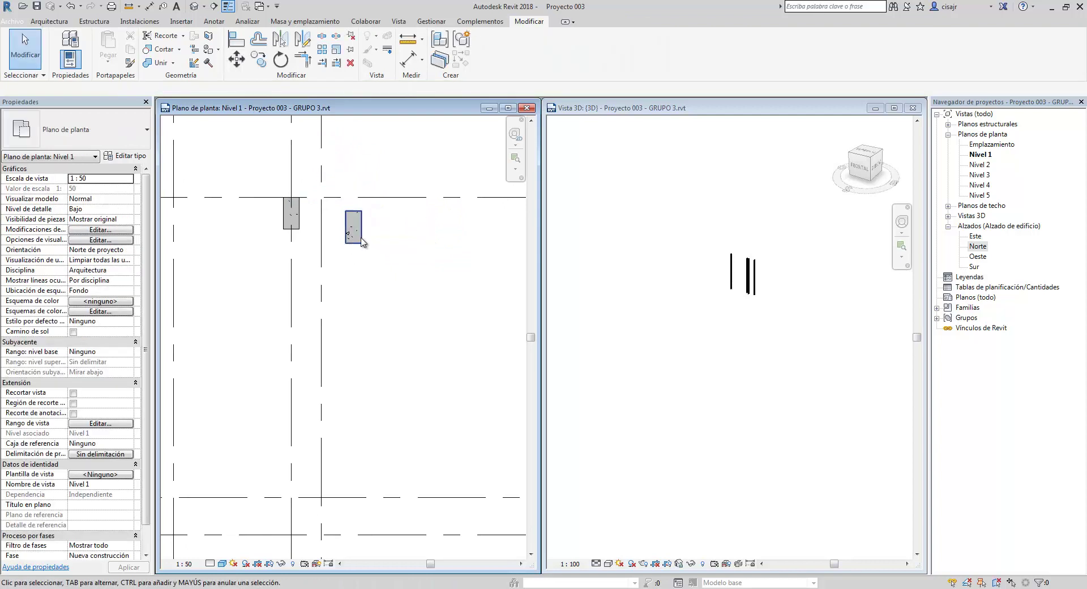
Step: Rotate the C-4 column beside axis D a quarter turn so its long side runs parallel to axis 10
click(361, 239)
click(275, 66)
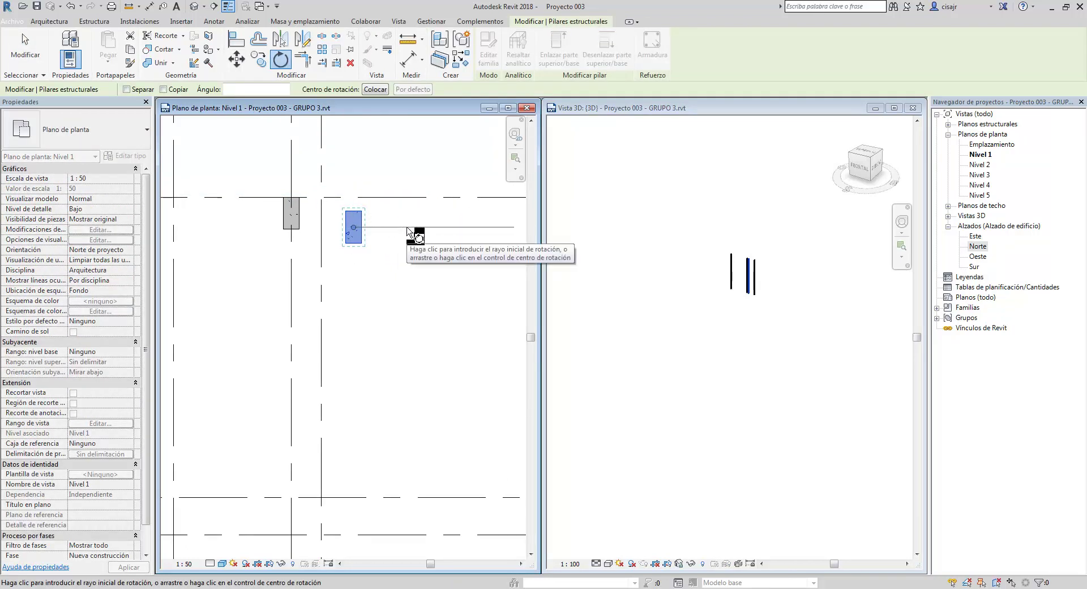
click(407, 231)
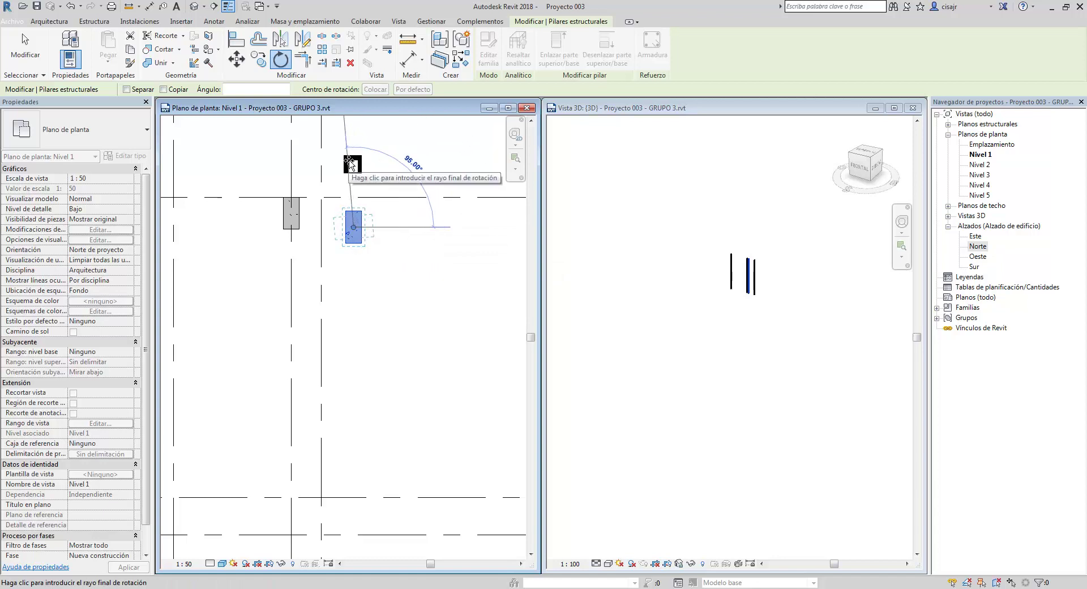
click(355, 163)
key(Escape)
Step: Align the rotated C-4 column's left face to axis D and its upper face to axis 10
middle_drag(383, 223, 379, 207)
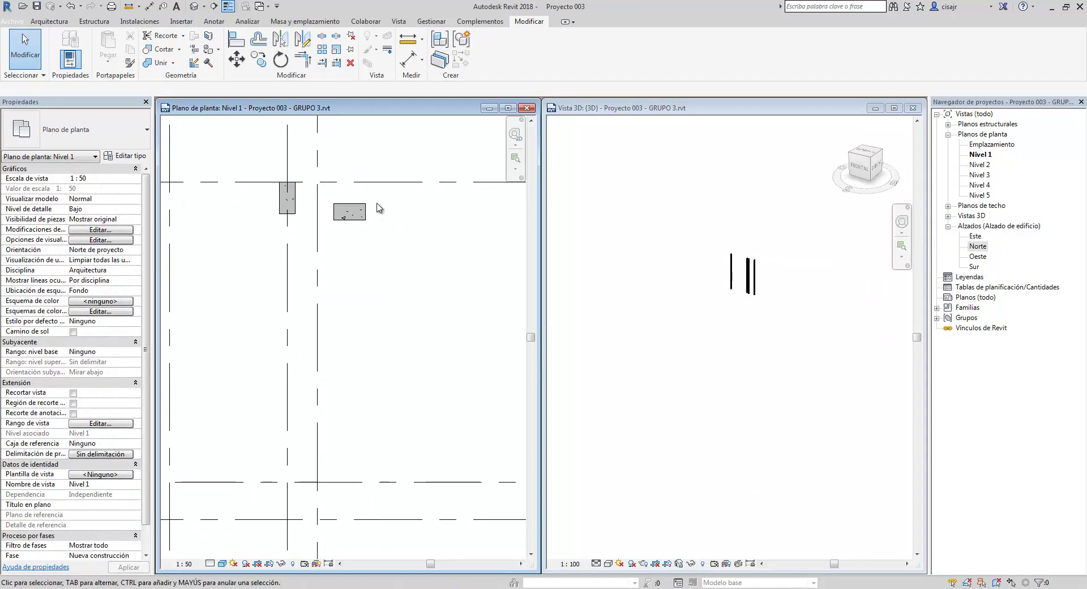
key(a)
key(l)
click(318, 214)
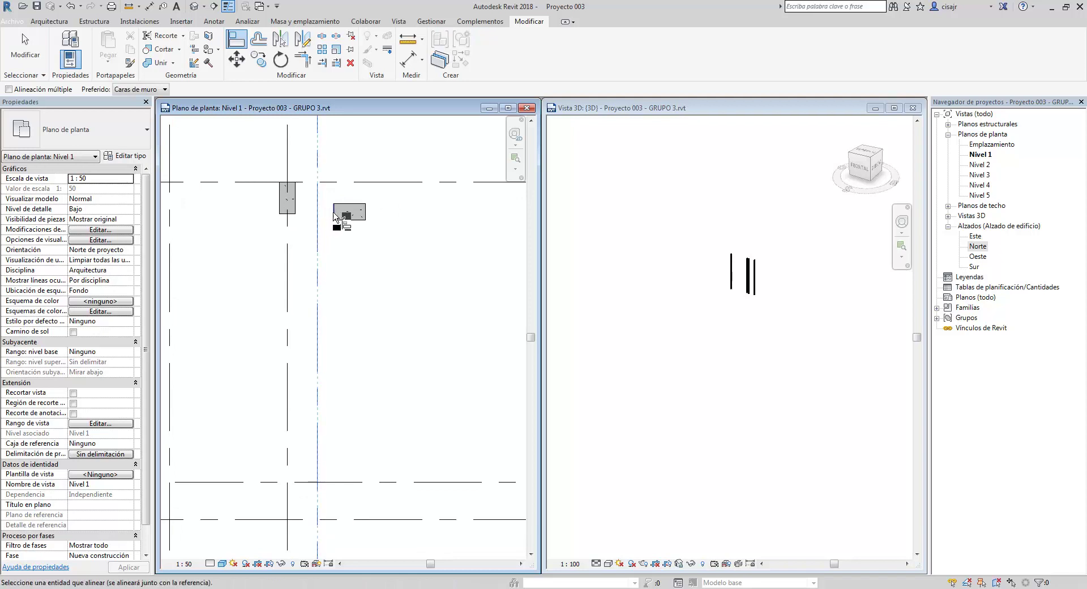
click(335, 212)
click(337, 182)
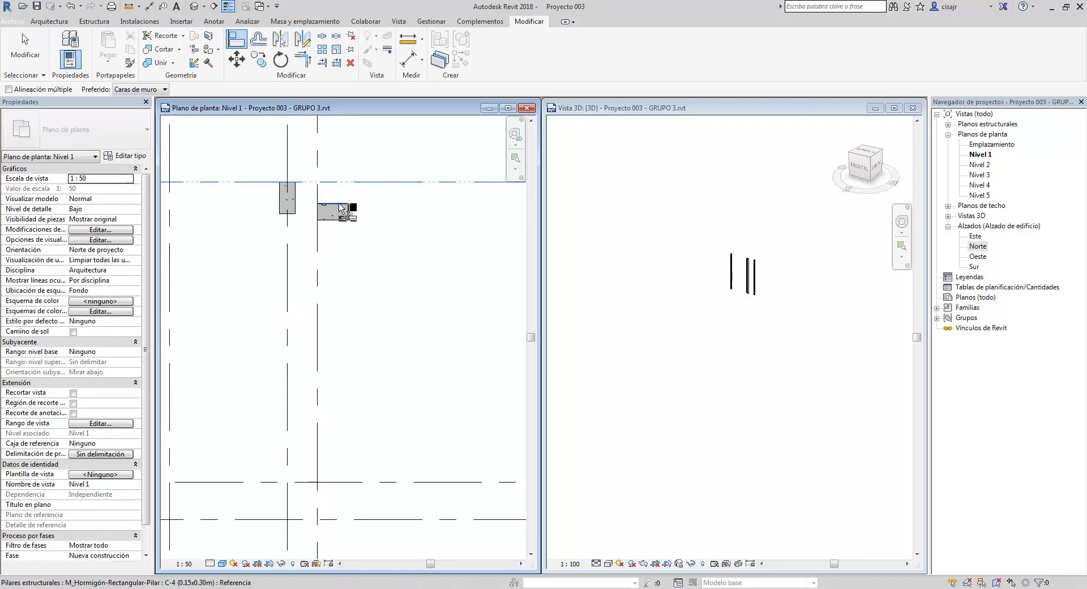
click(340, 205)
Step: Delete the rotated C-4 column at the intersection of axes D and 10
scroll(351, 201, down, 2)
scroll(408, 230, down, 2)
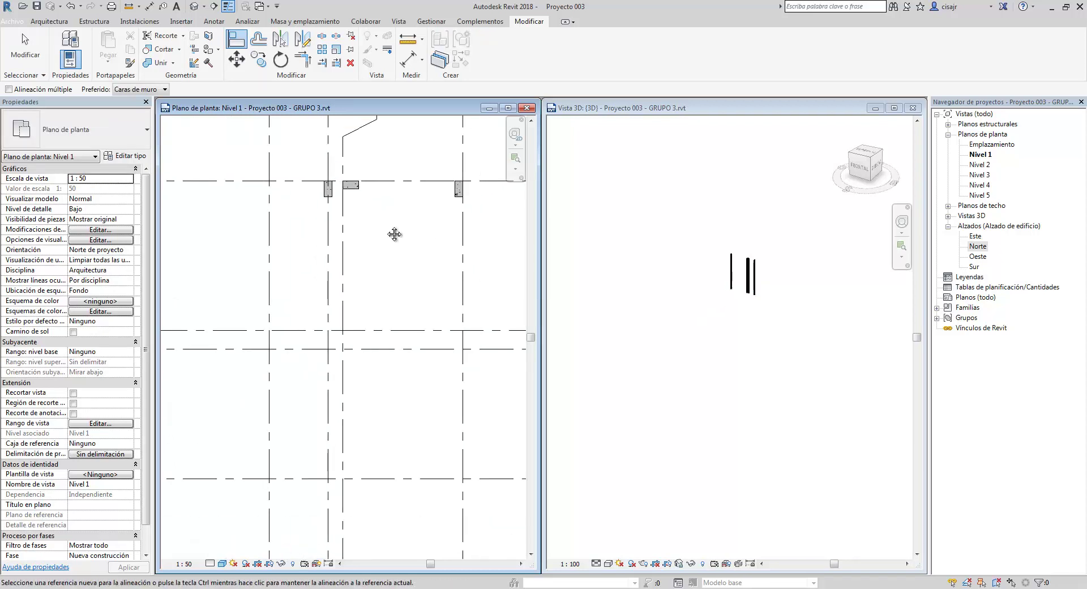
middle_drag(396, 235, 372, 204)
scroll(377, 192, up, 2)
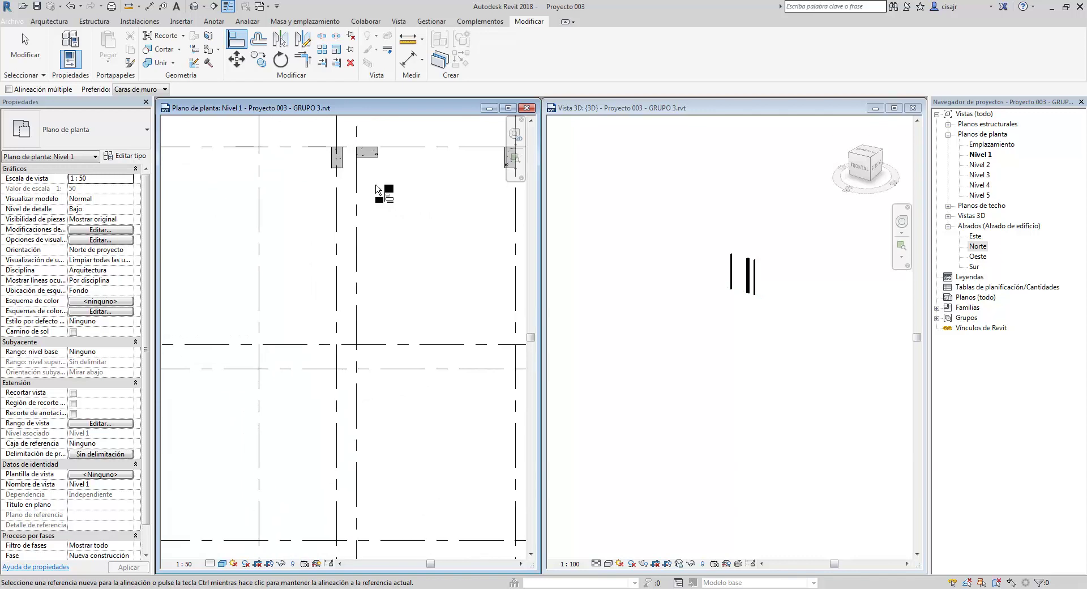
middle_drag(368, 198, 376, 225)
key(Escape)
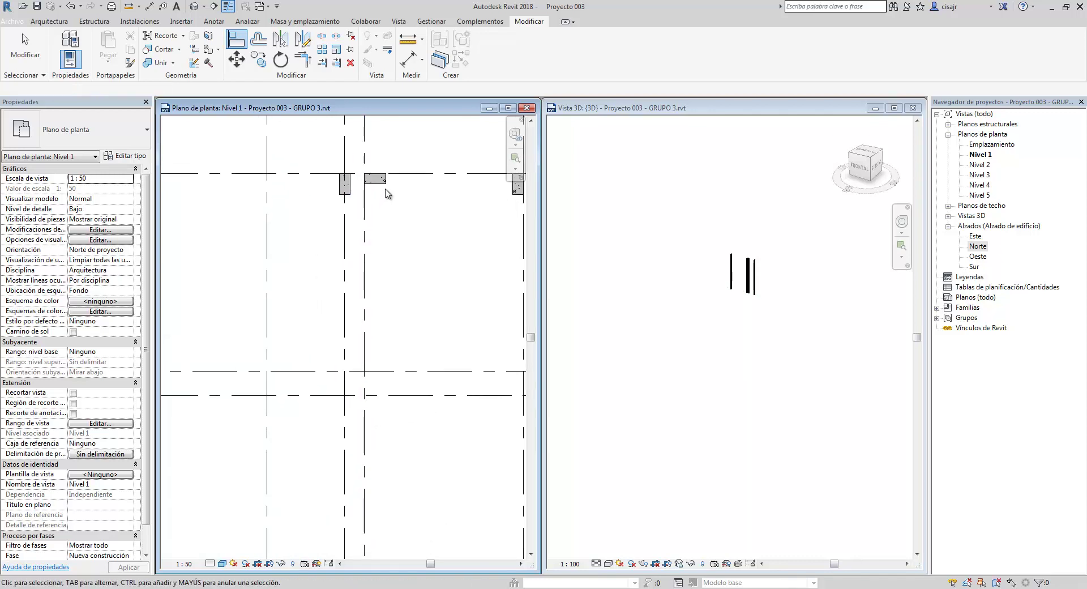
click(387, 190)
key(Delete)
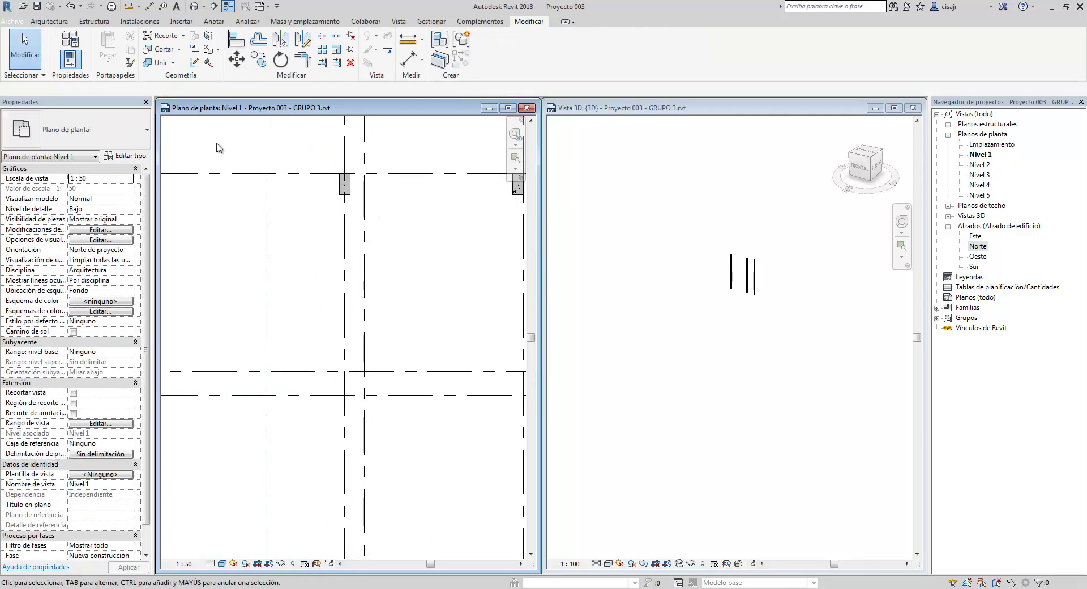
Step: Place a vertical C-4 (0.15x0.30m) column up to Nivel 5 just right of axis D, with its long side parallel to axis 10
click(94, 22)
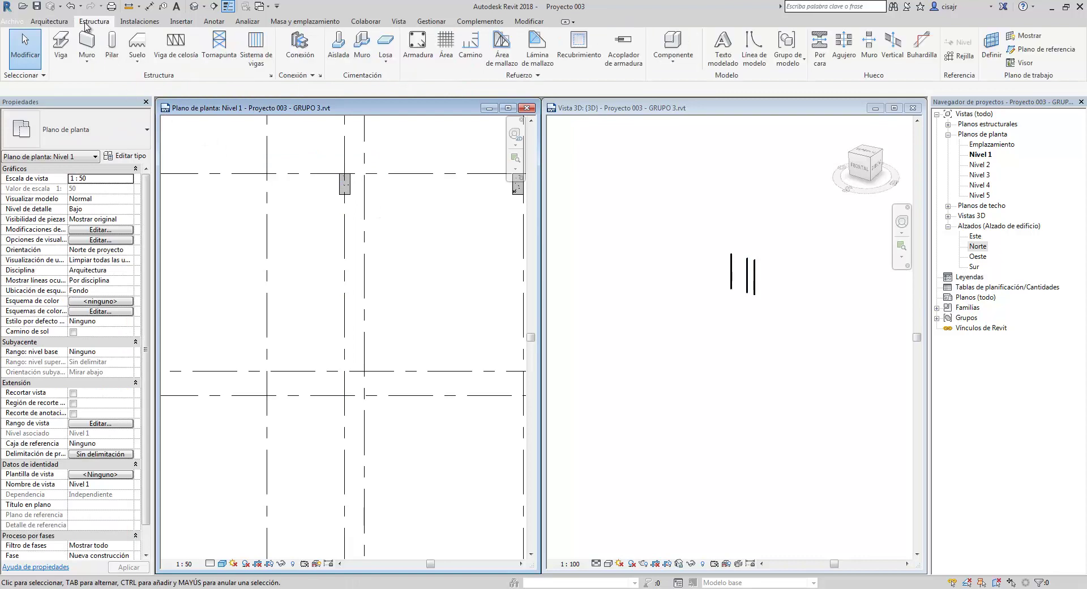
click(107, 43)
scroll(280, 175, up, 2)
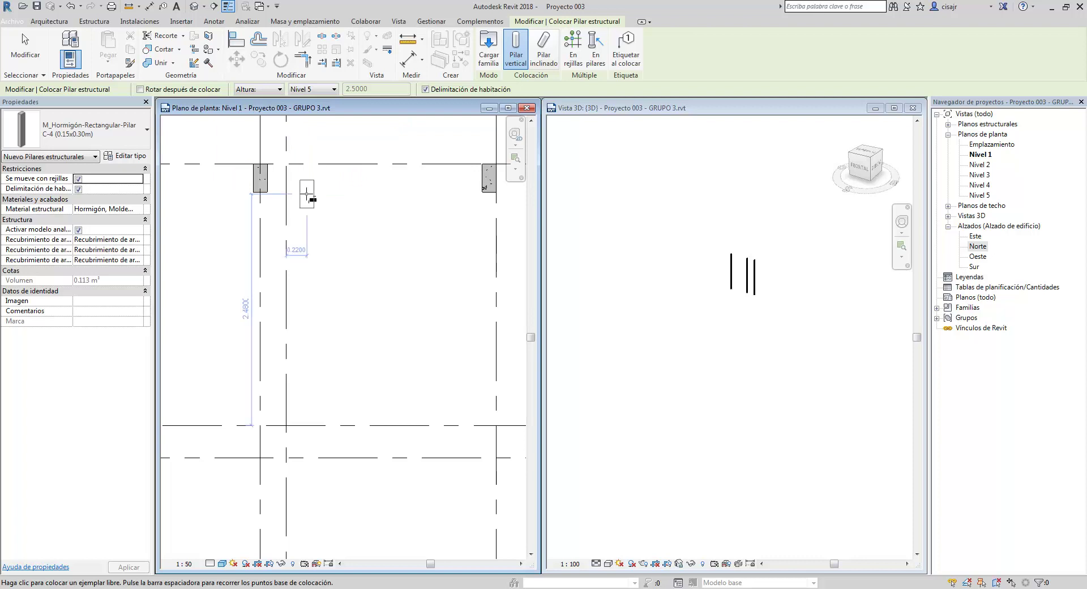
key(space)
key(space)
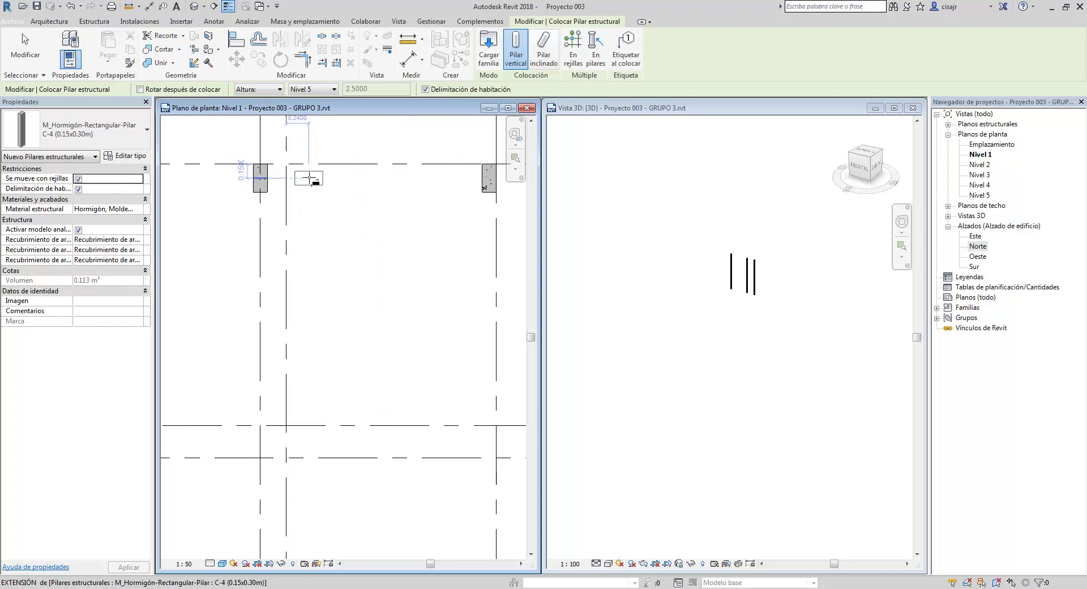
click(311, 179)
scroll(316, 199, up, 1)
key(Escape)
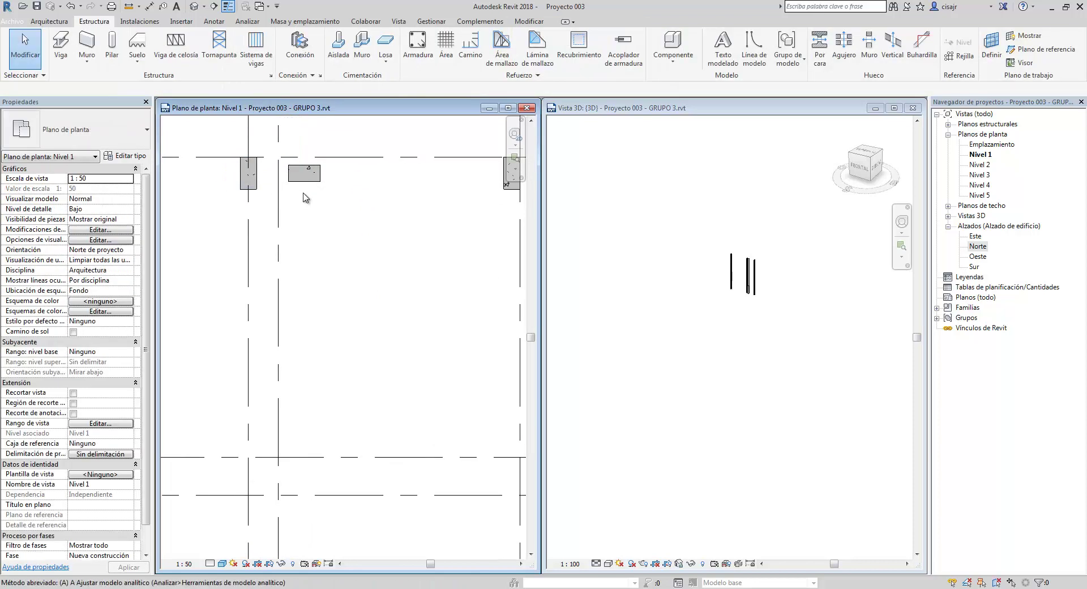
Step: Align the upper face of the C-4 column beside axis D to axis 10
key(l)
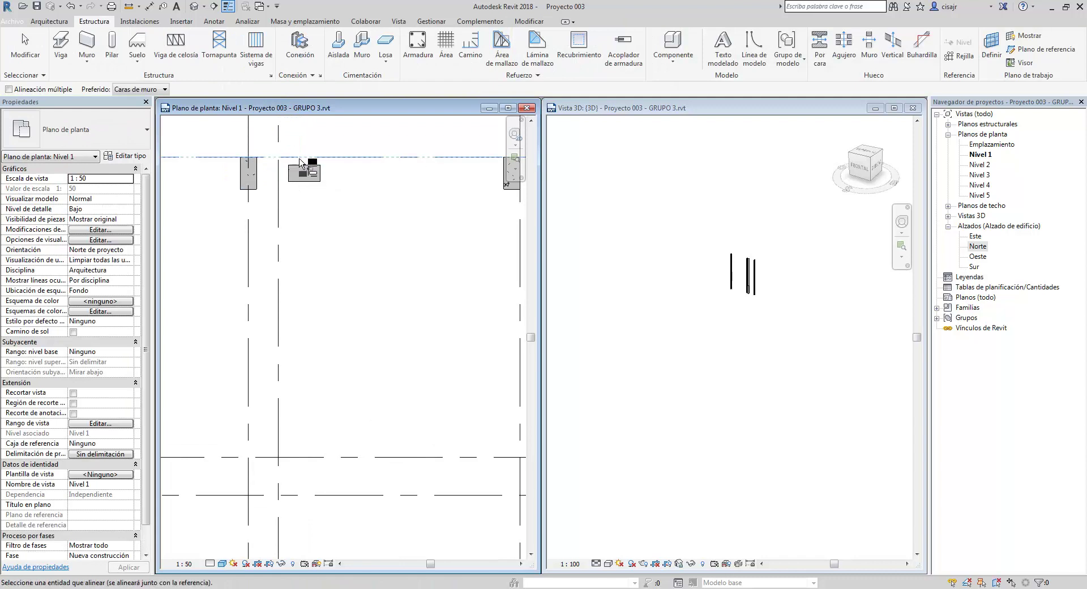
key(Escape)
key(Escape)
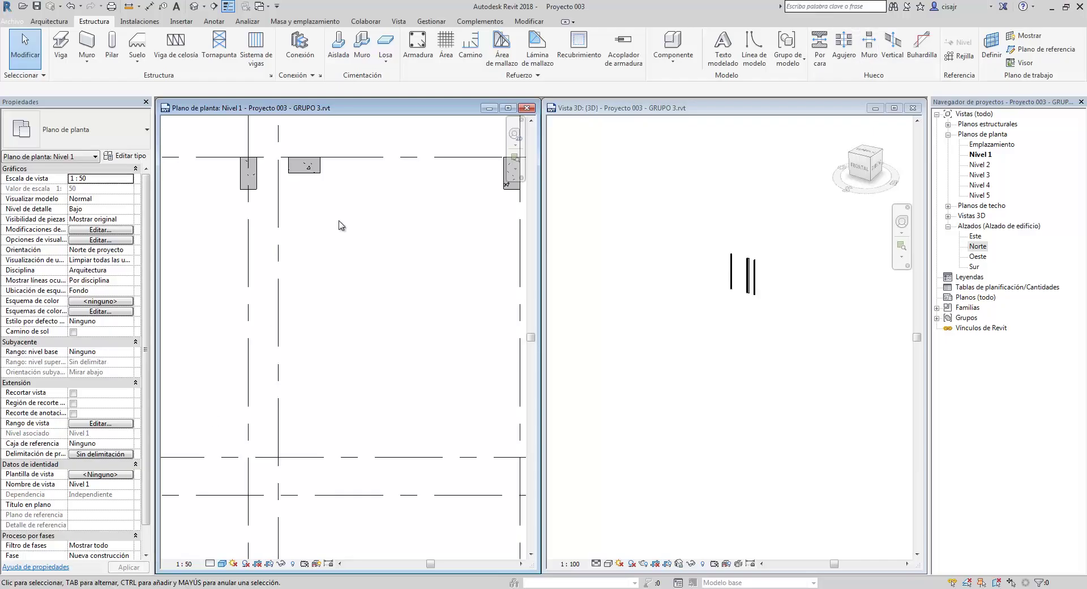
Step: Move the C-4 column along axis 10 so its upper face's midpoint sits at the intersection with axis D
click(340, 233)
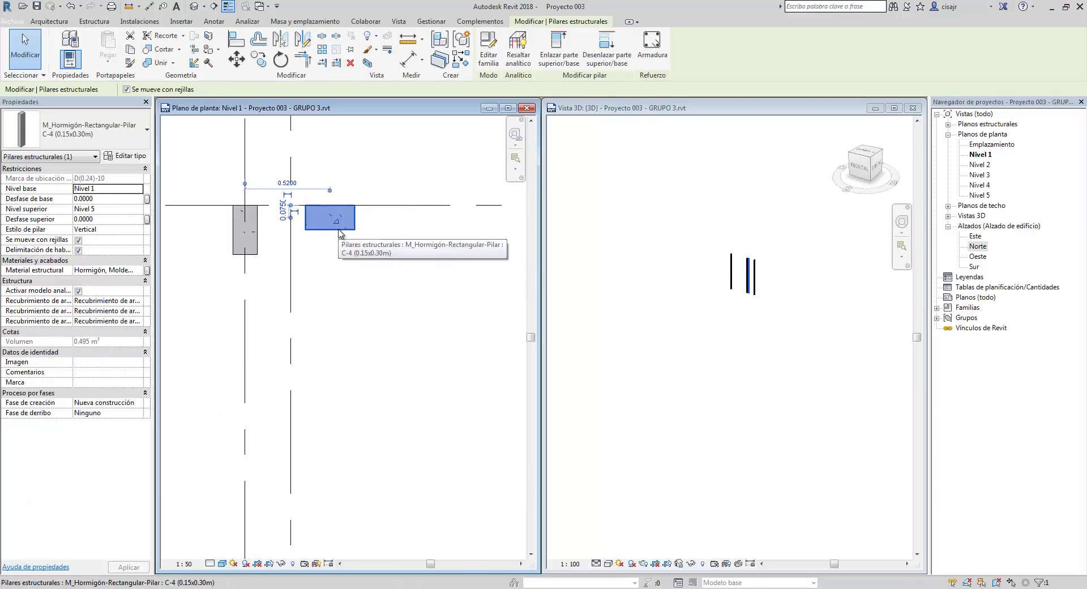
click(236, 57)
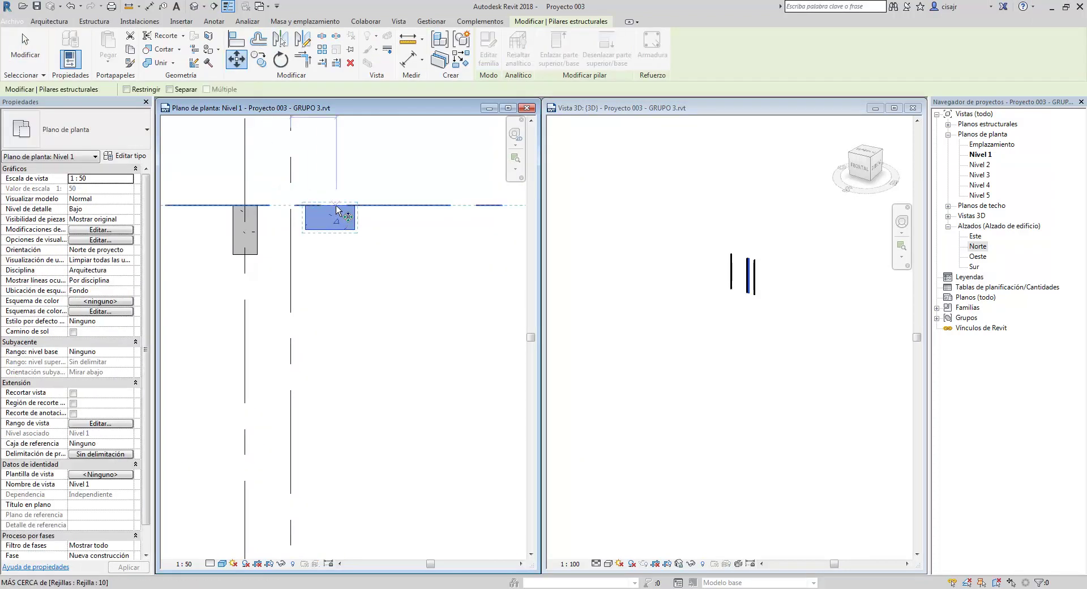
click(304, 209)
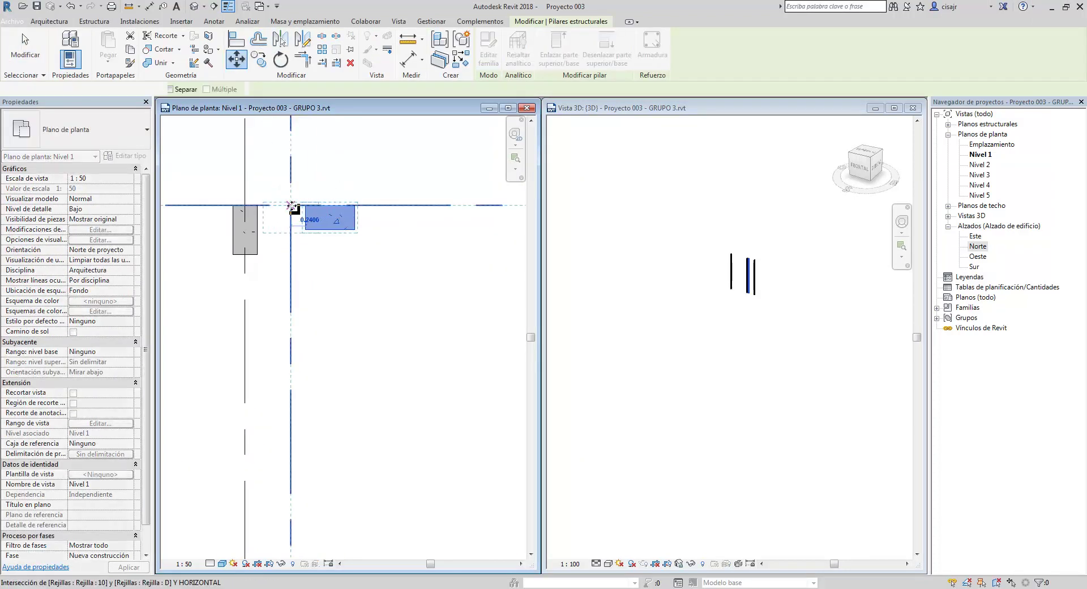
click(267, 207)
click(331, 266)
Step: Place a C-2 (0.15x0.40m) column centred on axis B, its long side parallel to axis 10 and its upper face on it
scroll(321, 259, down, 3)
scroll(287, 282, down, 1)
middle_drag(307, 286, 352, 287)
scroll(378, 268, down, 2)
scroll(388, 272, up, 2)
scroll(388, 245, down, 1)
scroll(383, 250, down, 1)
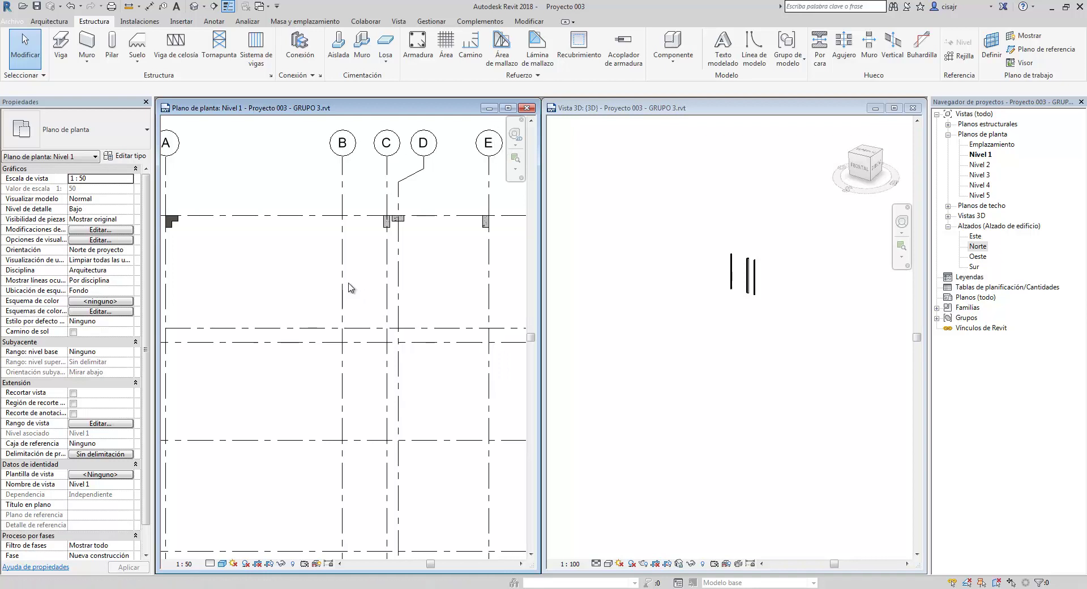
key(l)
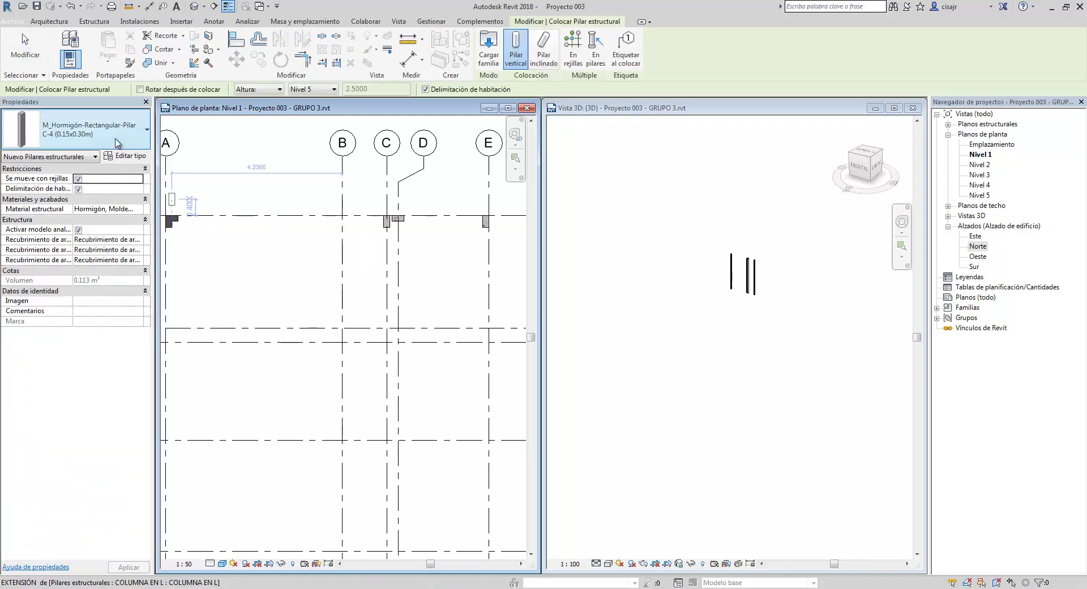
click(130, 144)
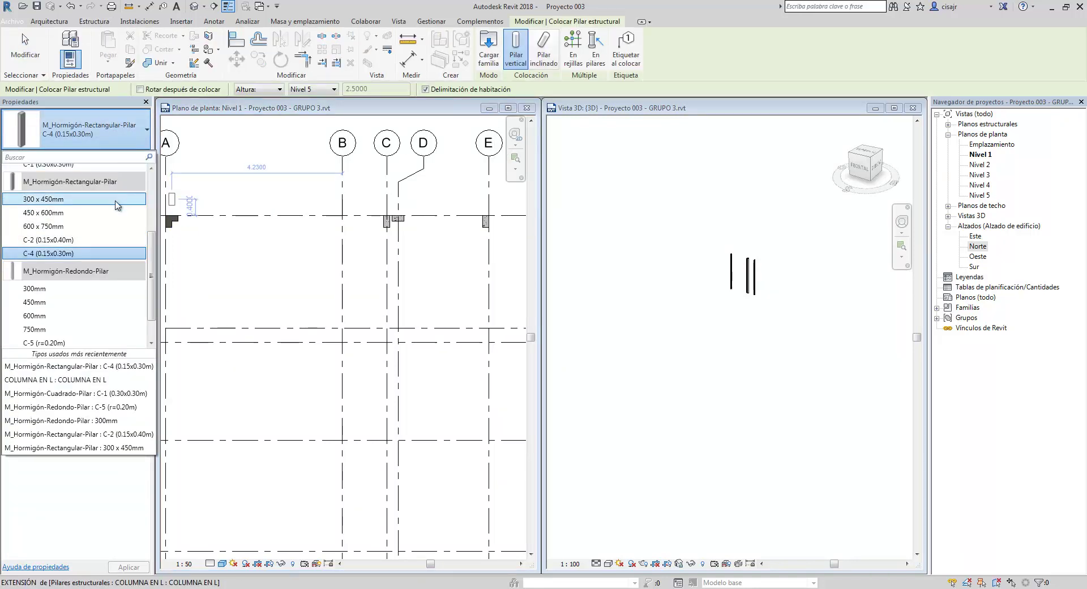
click(111, 242)
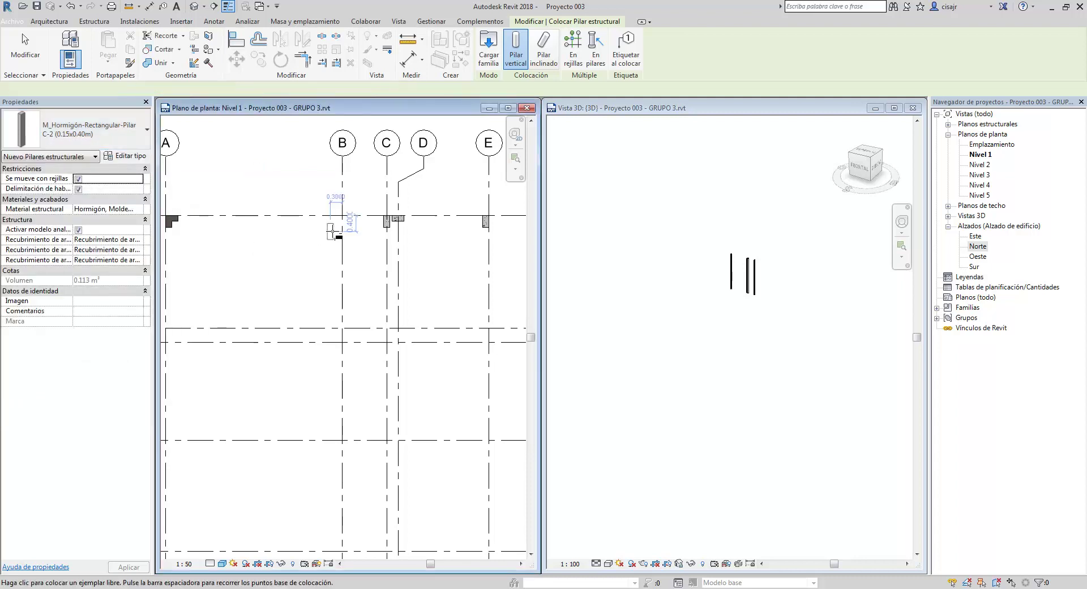
scroll(334, 232, up, 3)
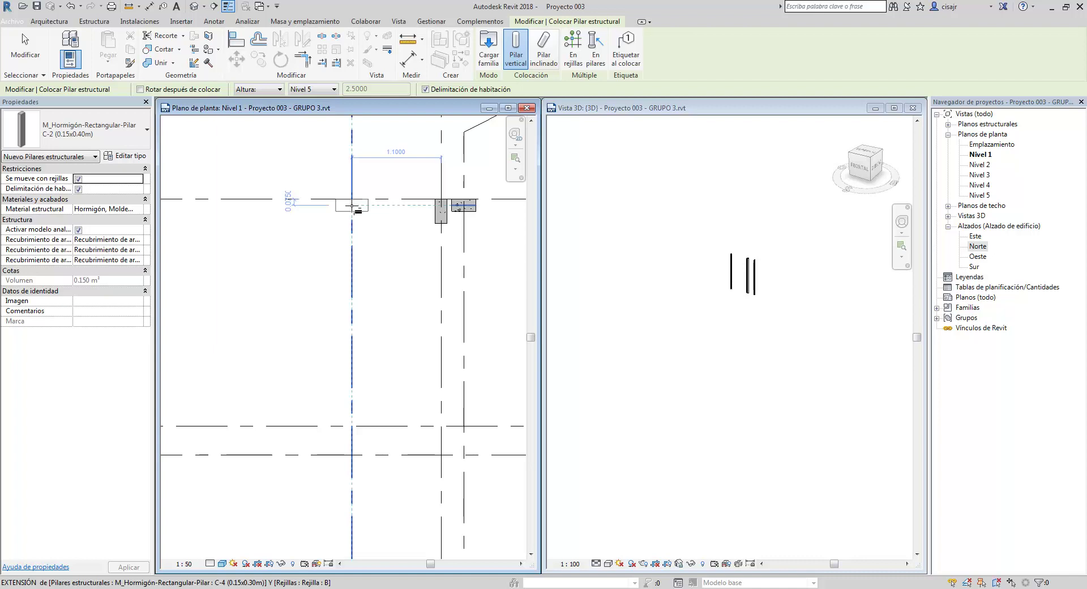
click(352, 206)
key(Escape)
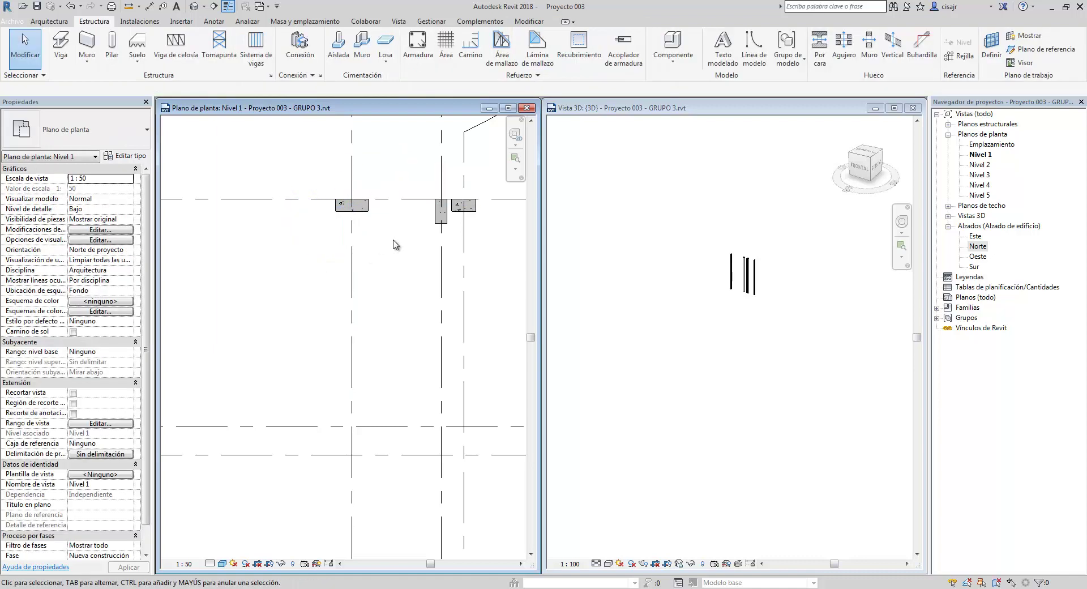
Step: Examine the columns placed along axis 10 in the 3D view and in the whole Nivel 1 plan
click(697, 303)
shift+middle_drag(697, 304, 720, 285)
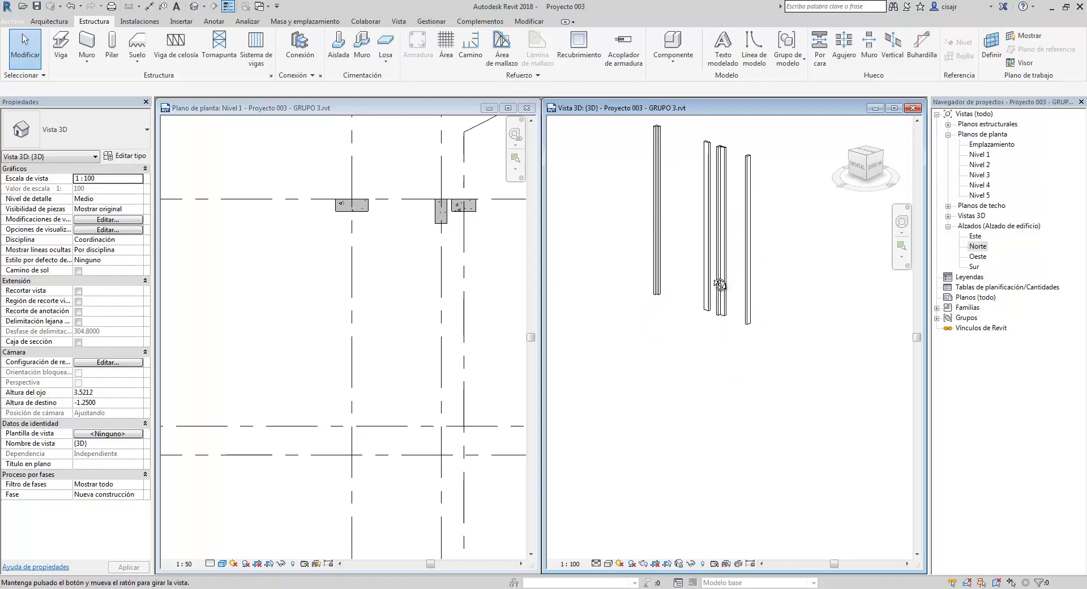
scroll(412, 286, down, 6)
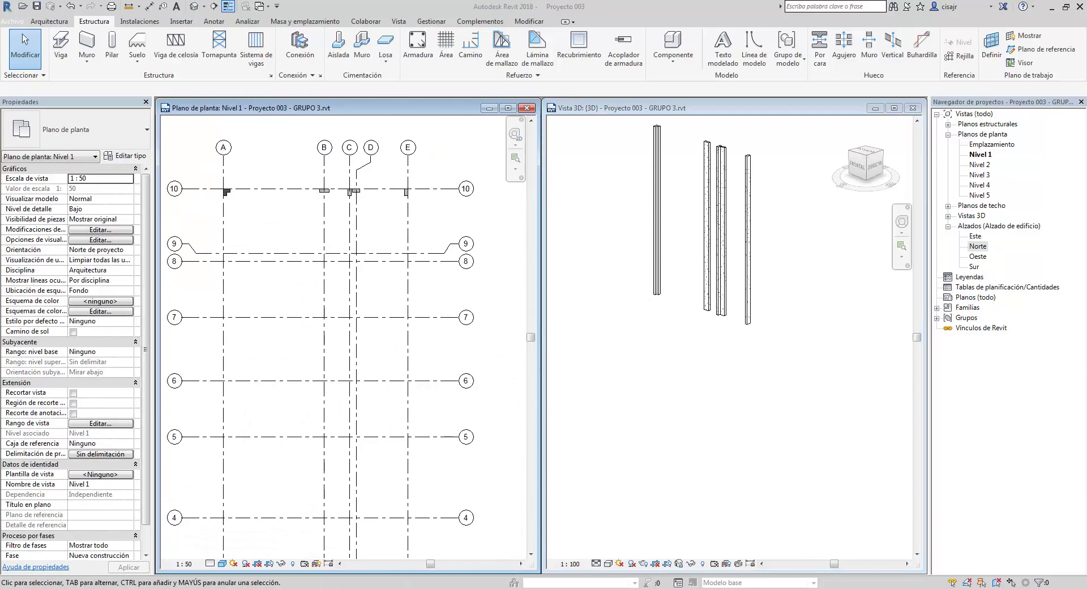
Step: Check the group chat in the Hangouts call window and return to Revit
mouse_move(57, 581)
click(71, 538)
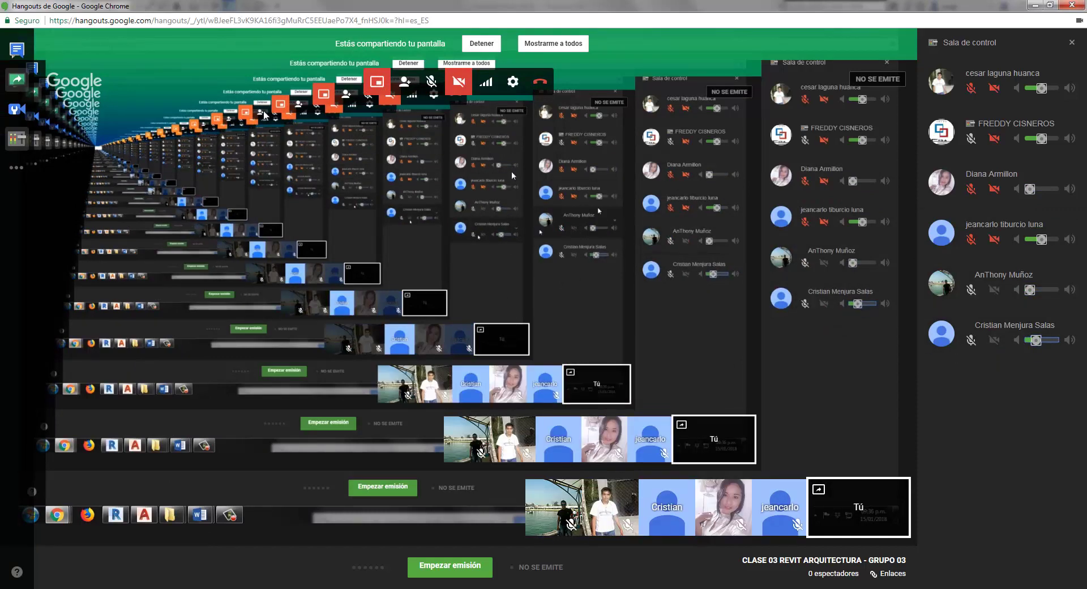
click(16, 49)
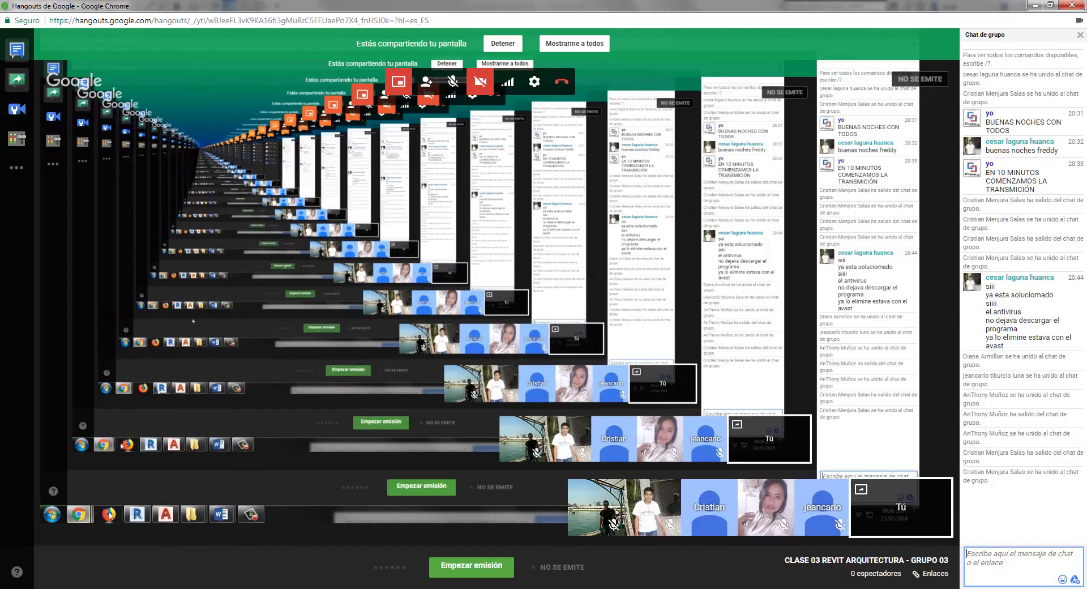
key(alt+Tab)
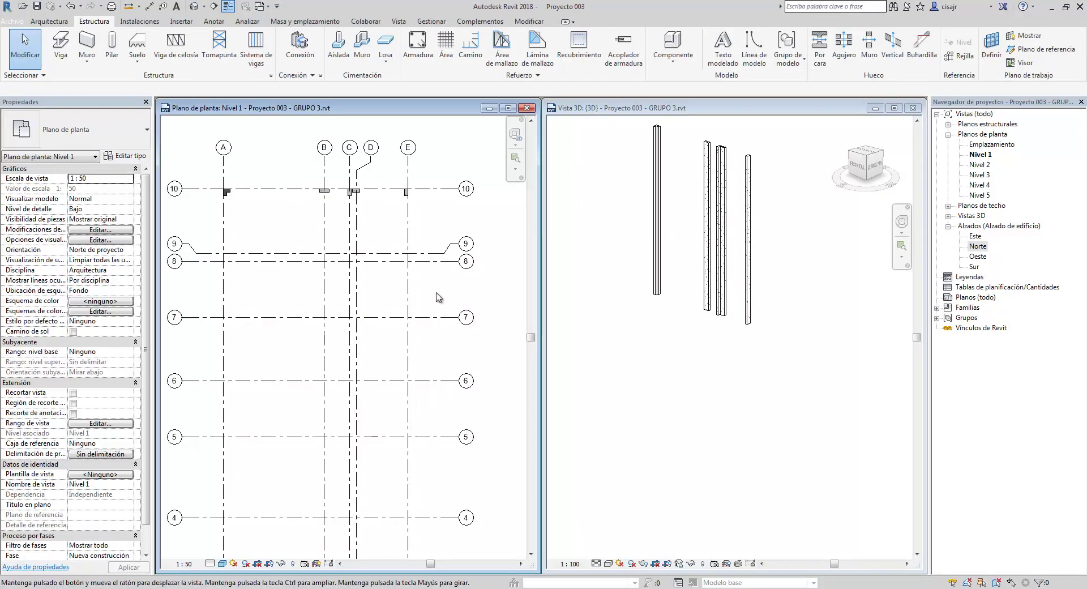
Step: Switch to the AutoCAD structural plan and examine the column types and positions between axes 10 and 6
key(z)
key(f)
key(alt+Tab)
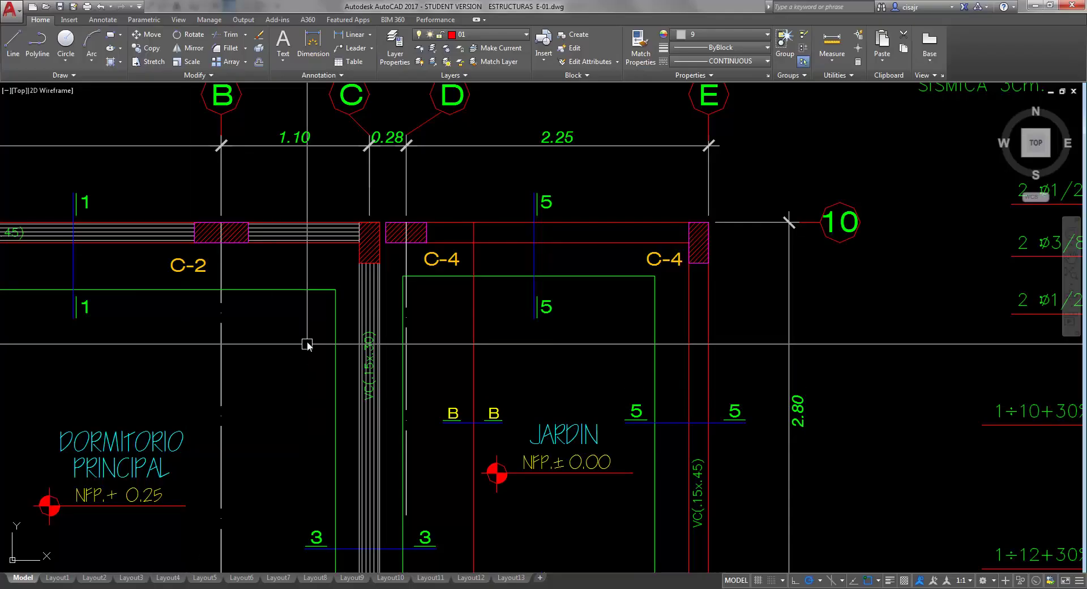
scroll(437, 231, down, 3)
scroll(381, 245, up, 1)
scroll(382, 245, down, 1)
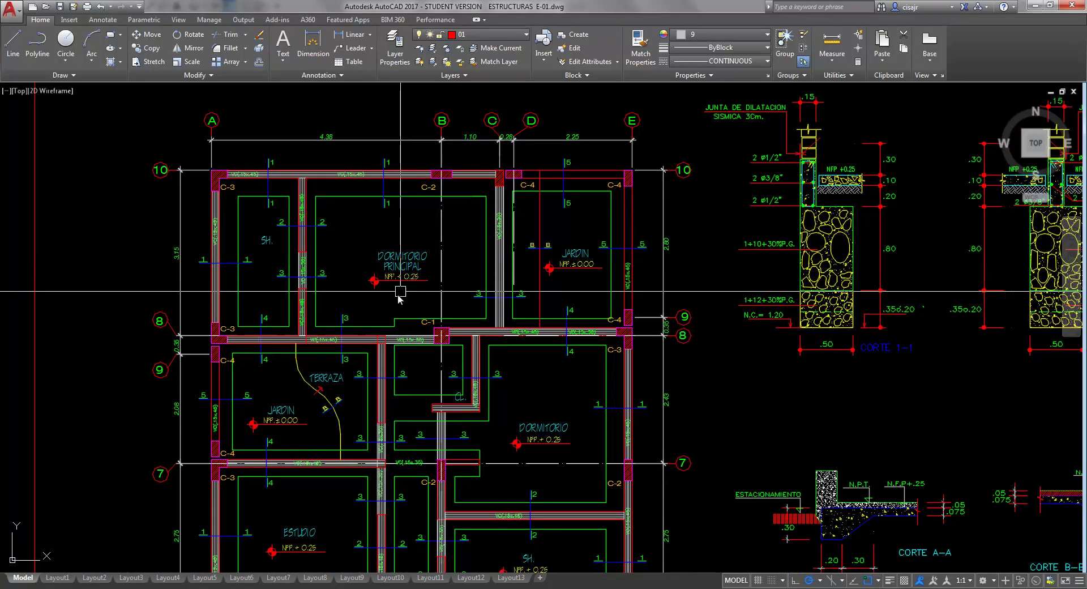
scroll(427, 291, up, 2)
scroll(365, 263, down, 1)
scroll(366, 263, down, 1)
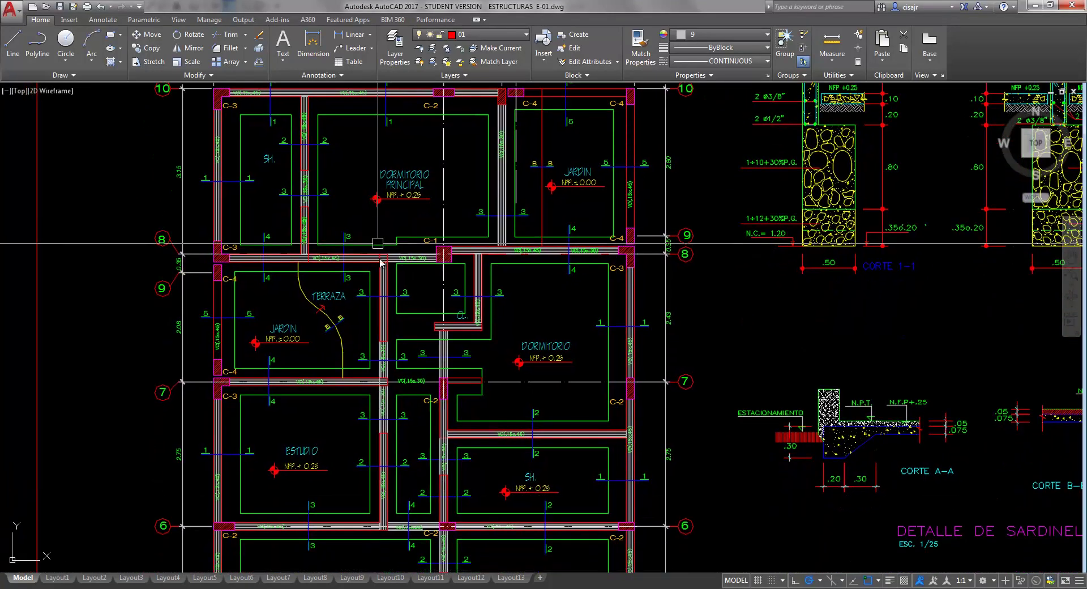
scroll(364, 303, up, 1)
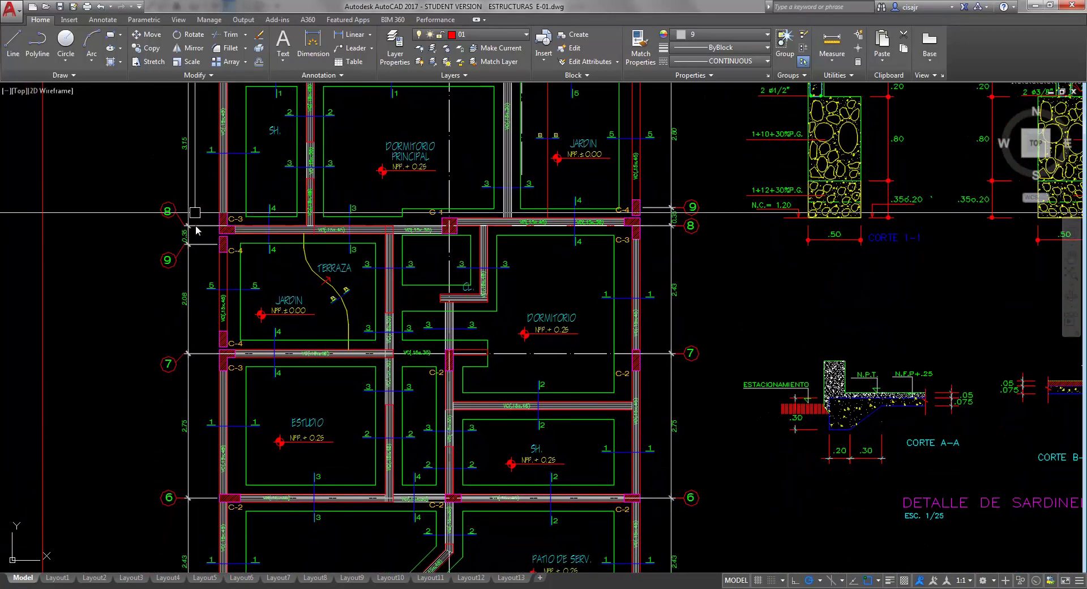
scroll(575, 233, down, 1)
scroll(573, 253, up, 1)
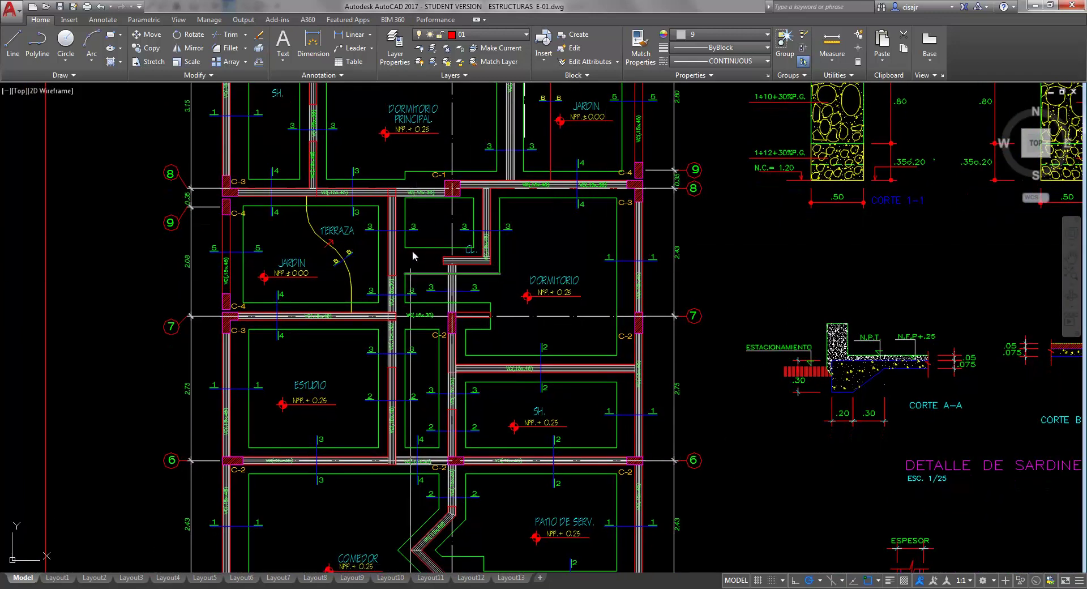
scroll(413, 255, down, 1)
scroll(268, 230, up, 1)
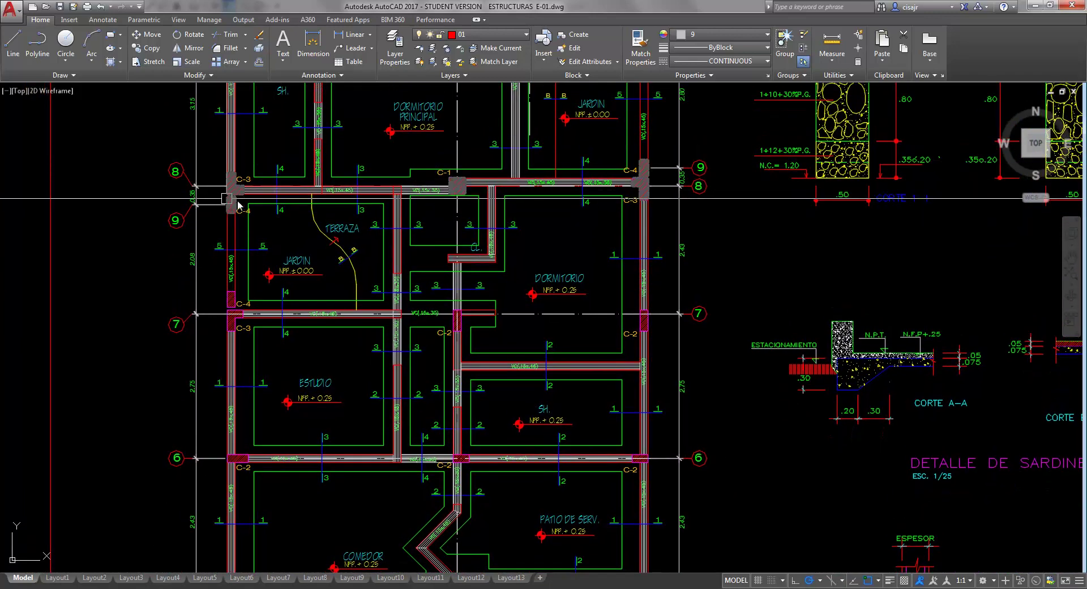
middle_drag(661, 246, 652, 217)
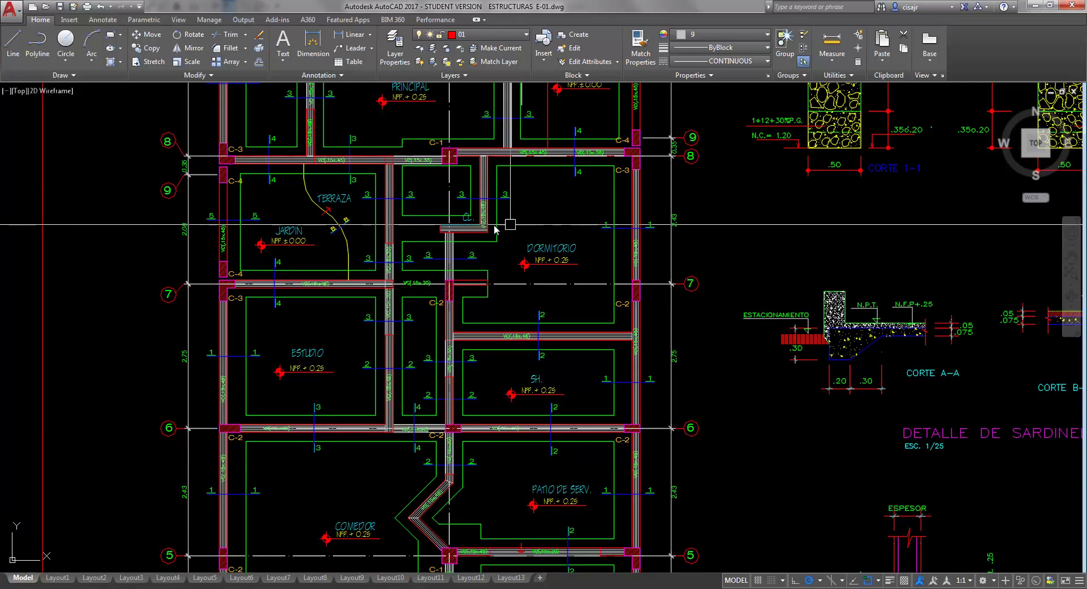
middle_drag(592, 258, 593, 194)
Step: Examine the round C-5 column at axes B and 3 and the column types between axes 1 and 6 in the structural plan
scroll(510, 283, down, 3)
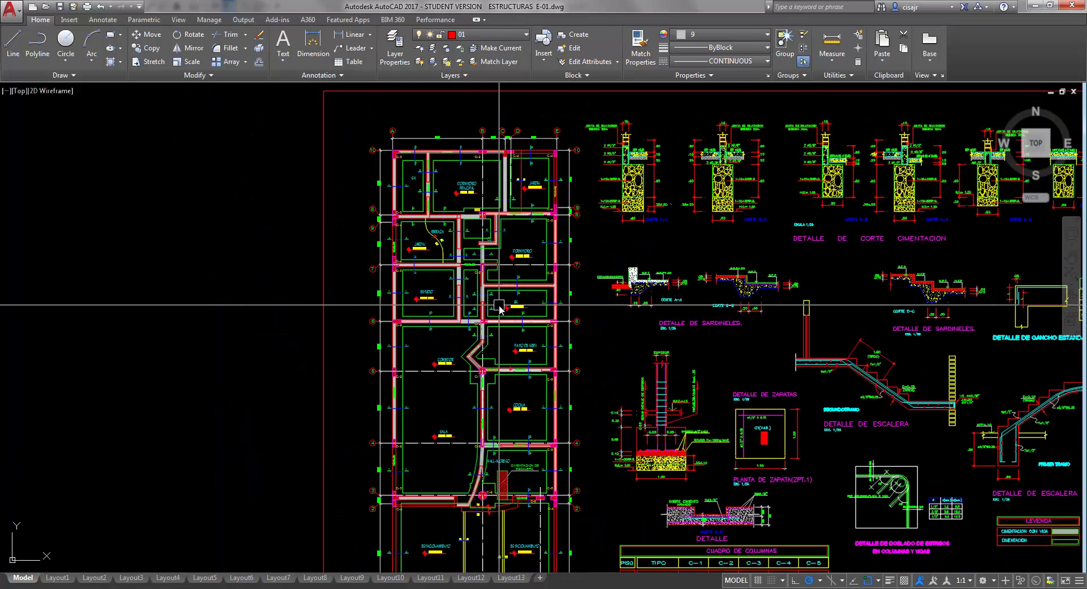
scroll(405, 351, up, 5)
scroll(509, 295, up, 5)
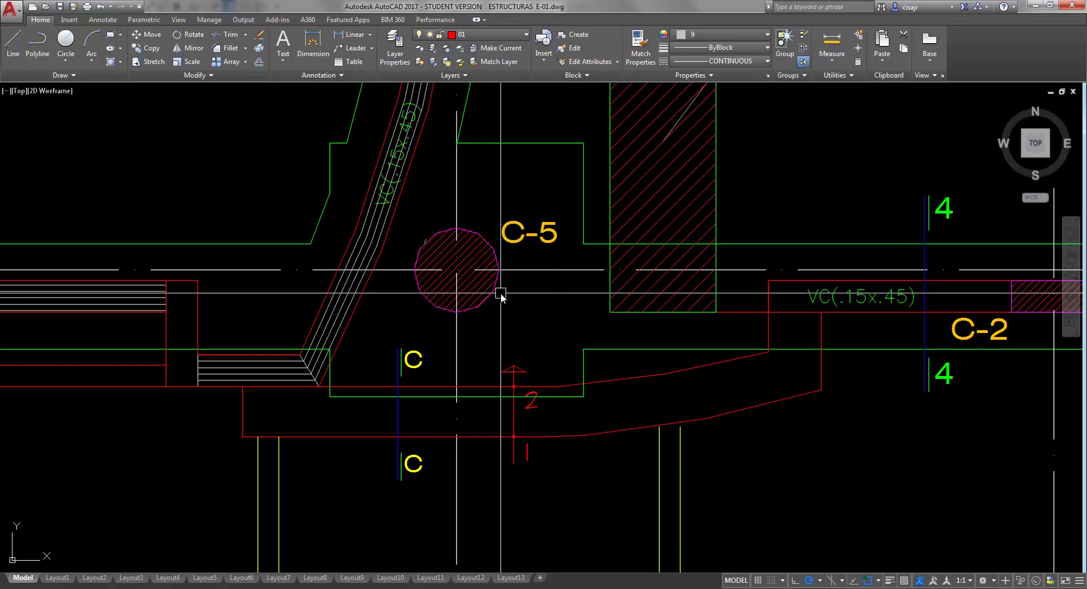
scroll(501, 293, down, 6)
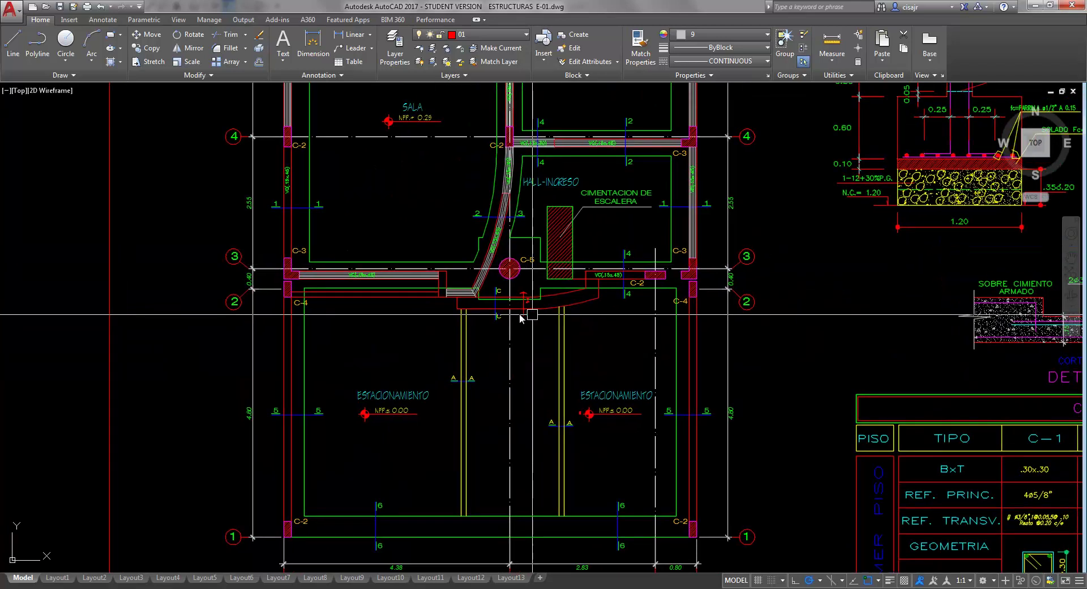
middle_drag(549, 286, 550, 226)
scroll(550, 226, down, 3)
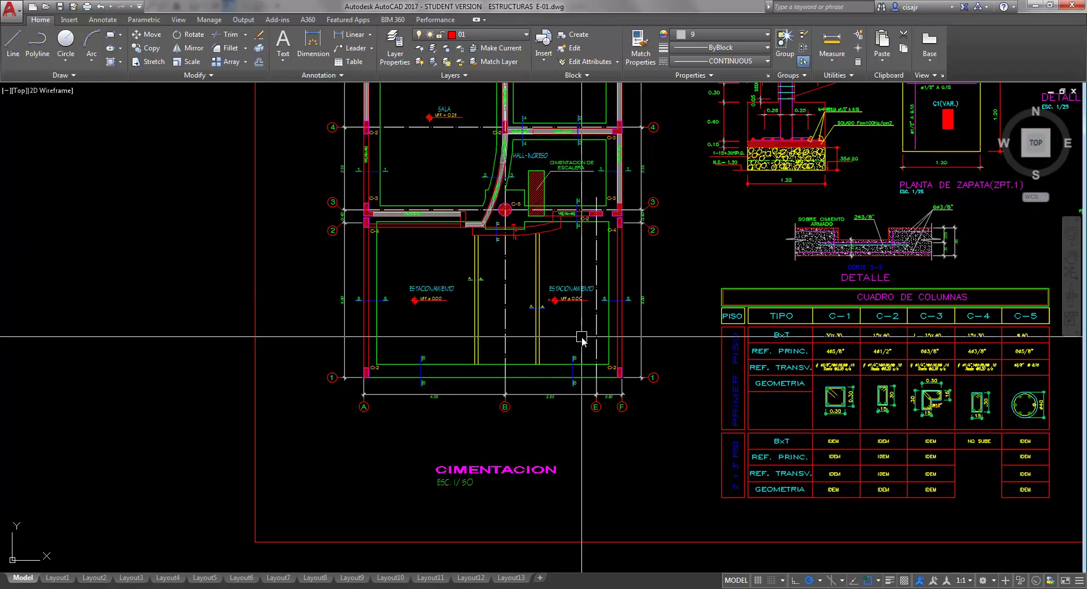
scroll(563, 356, up, 3)
scroll(561, 356, down, 2)
scroll(563, 317, up, 2)
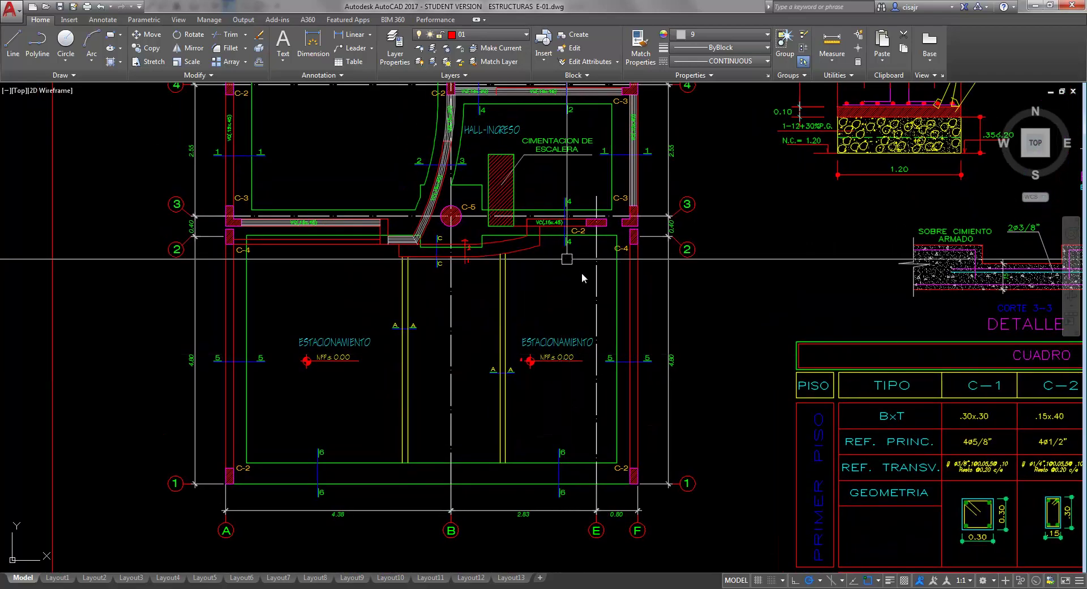
middle_drag(553, 243, 559, 303)
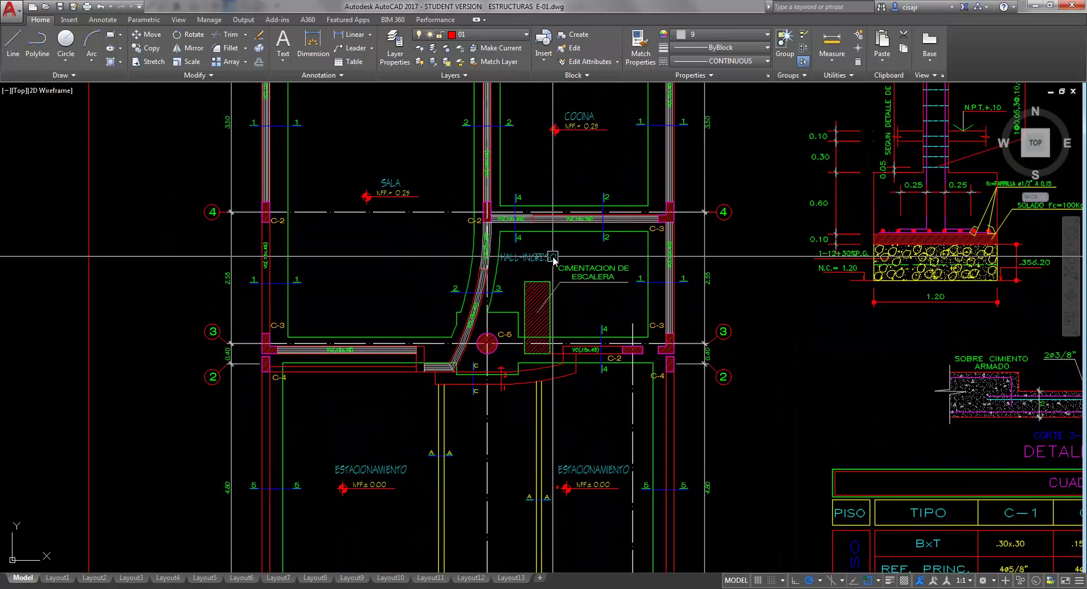
middle_drag(556, 250, 554, 308)
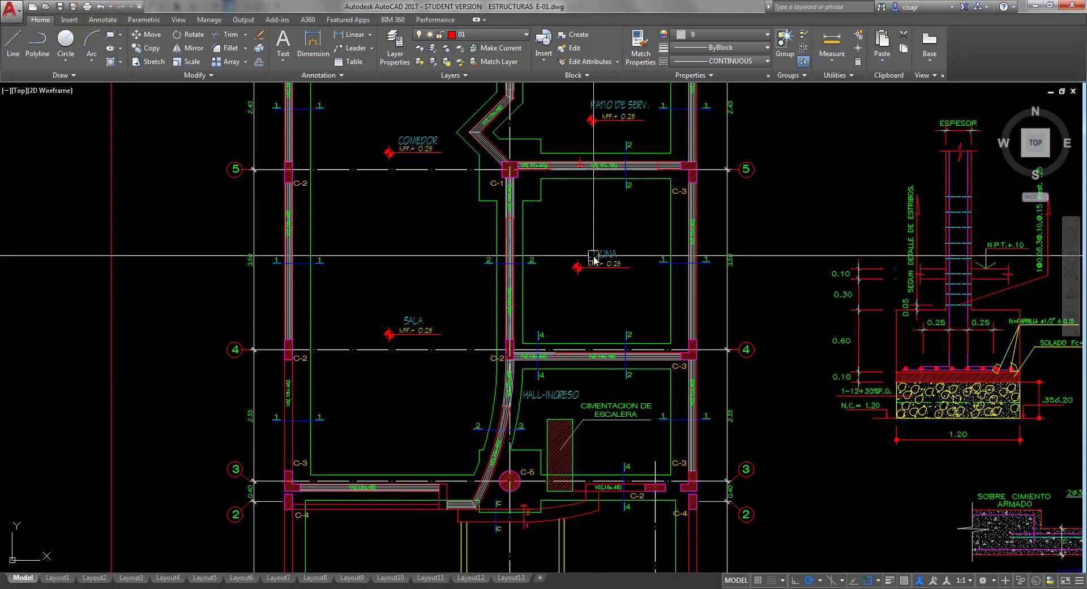
middle_drag(587, 260, 573, 291)
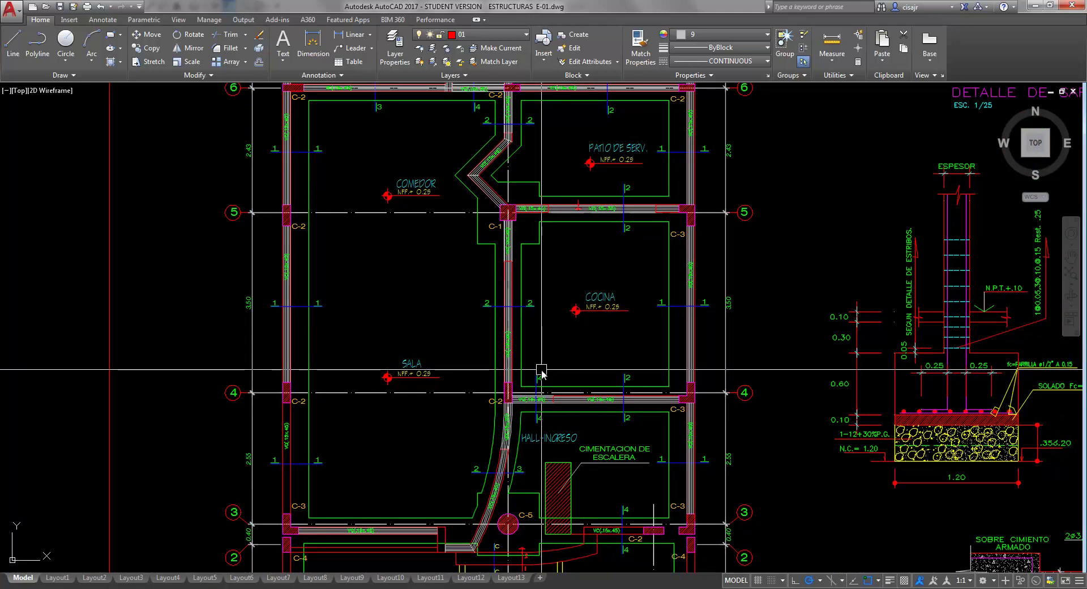
middle_drag(550, 369, 534, 364)
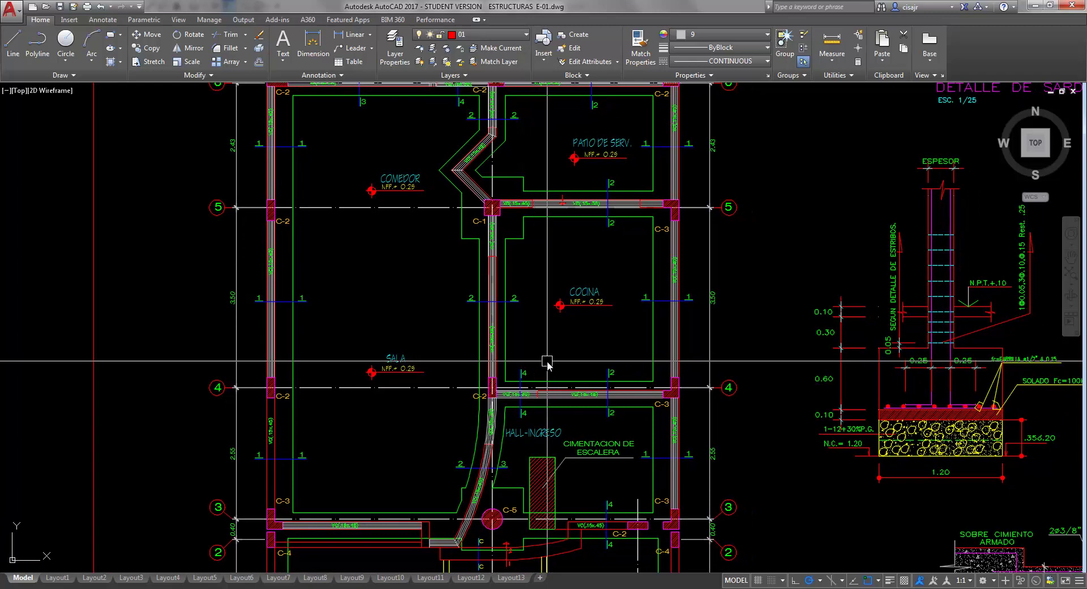